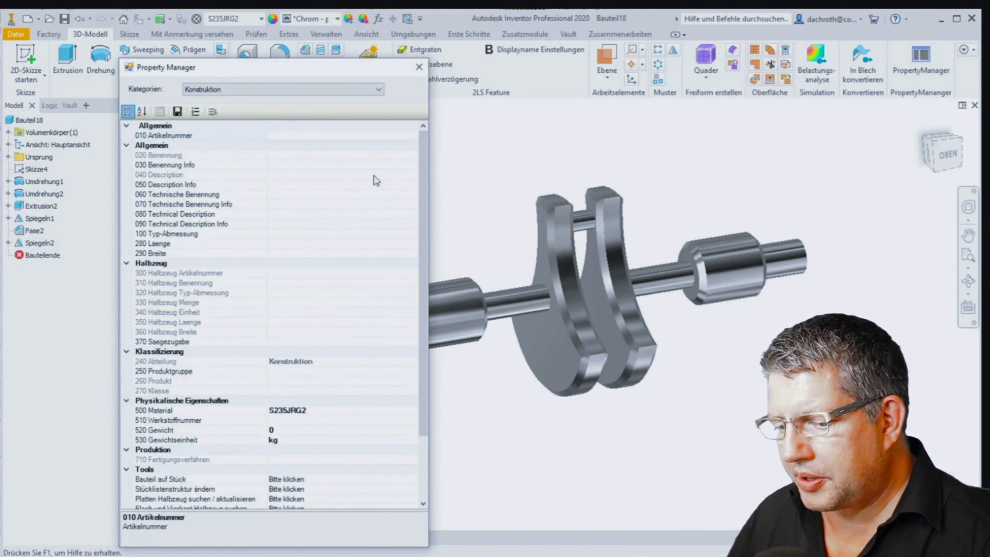
# Set 030 Benennung Info to Welle (Drehteil) and 050 Description Info to Shaft (wheel)
pyautogui.click(377, 166)
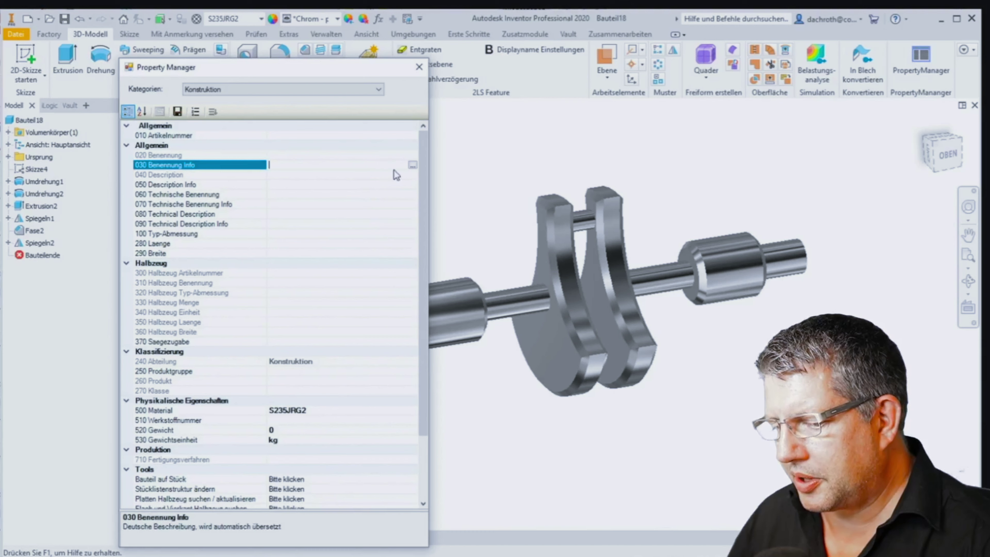
pyautogui.click(413, 165)
pyautogui.write('w')
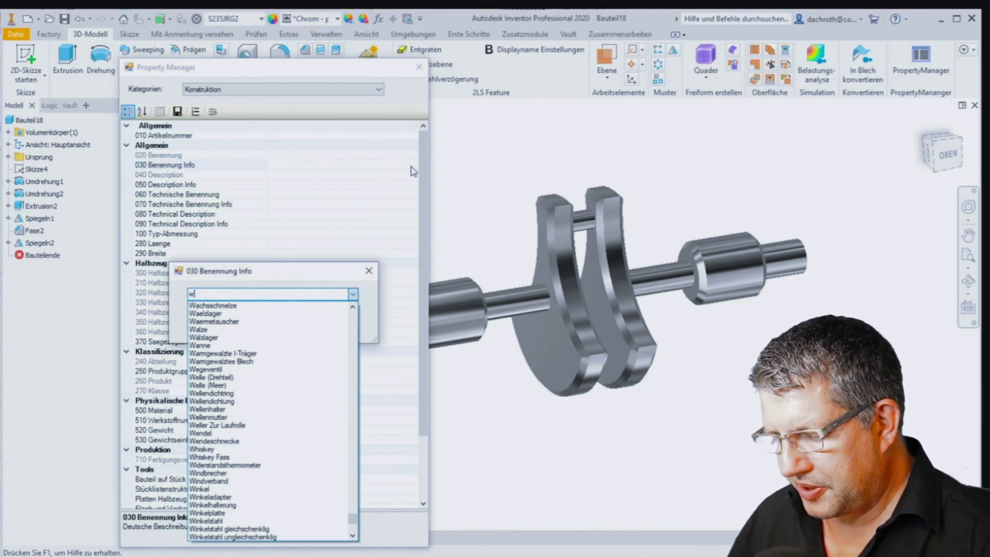
pyautogui.write('elle')
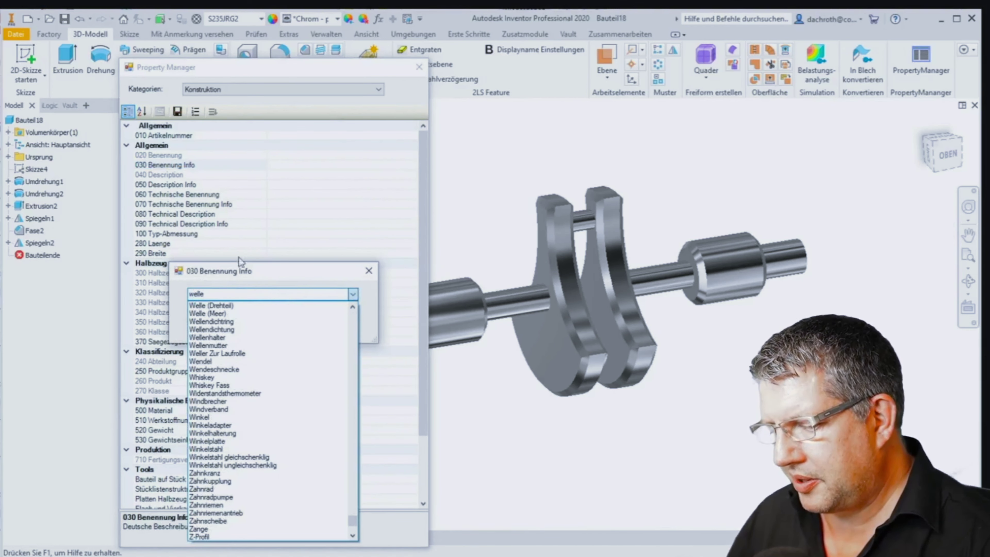
pyautogui.click(230, 306)
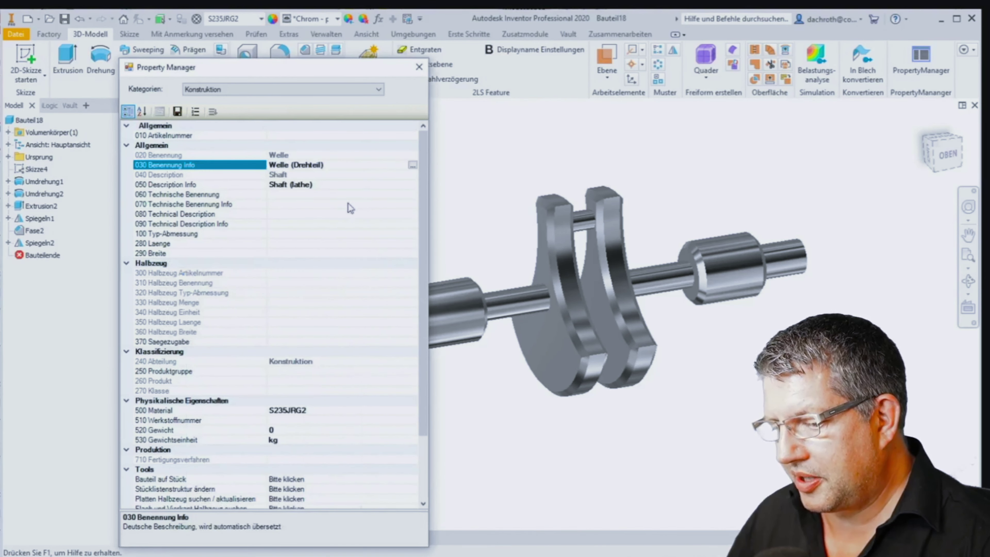
pyautogui.click(364, 185)
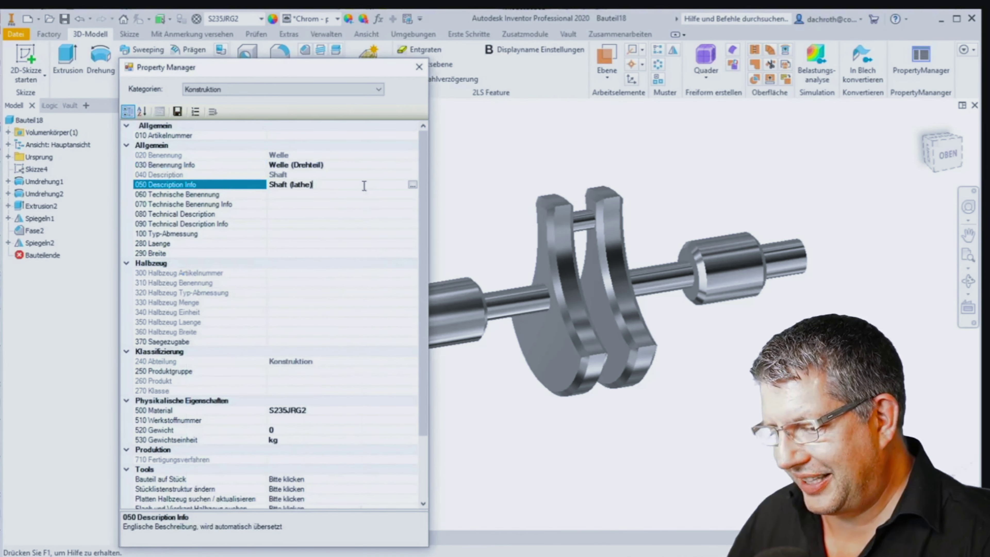
pyautogui.click(412, 185)
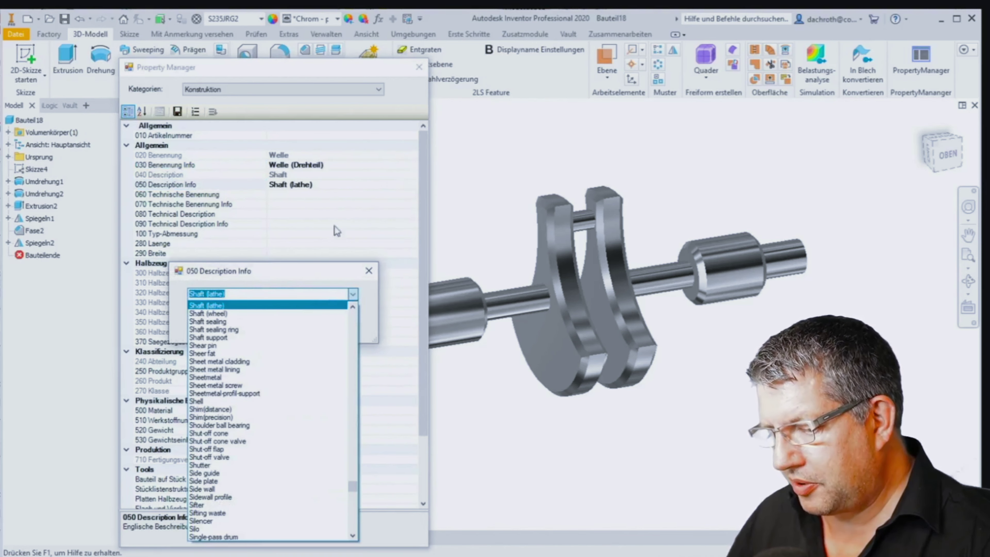
pyautogui.click(225, 315)
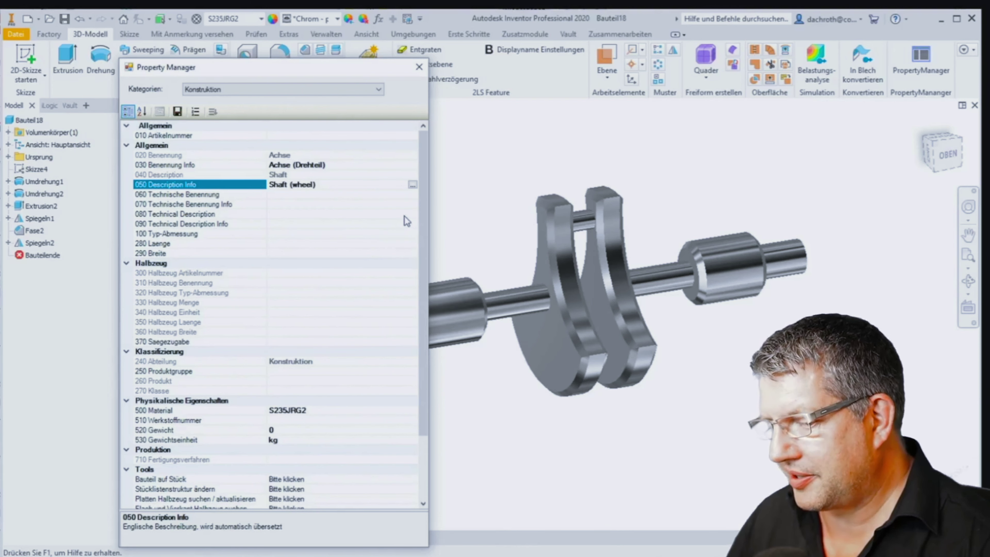
# Change the 030 Benennung Info value to Achse (Rad)
pyautogui.click(413, 166)
pyautogui.click(412, 165)
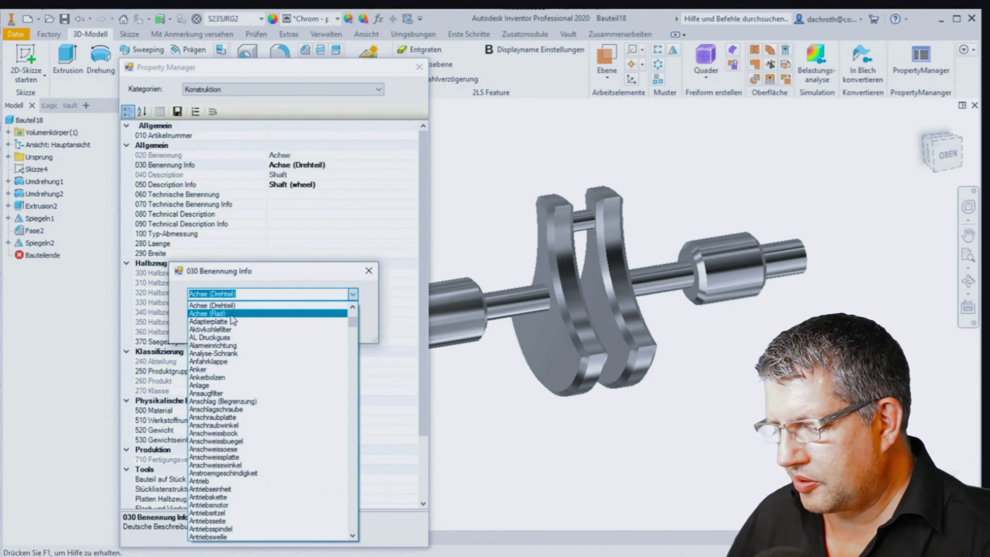
pyautogui.click(233, 314)
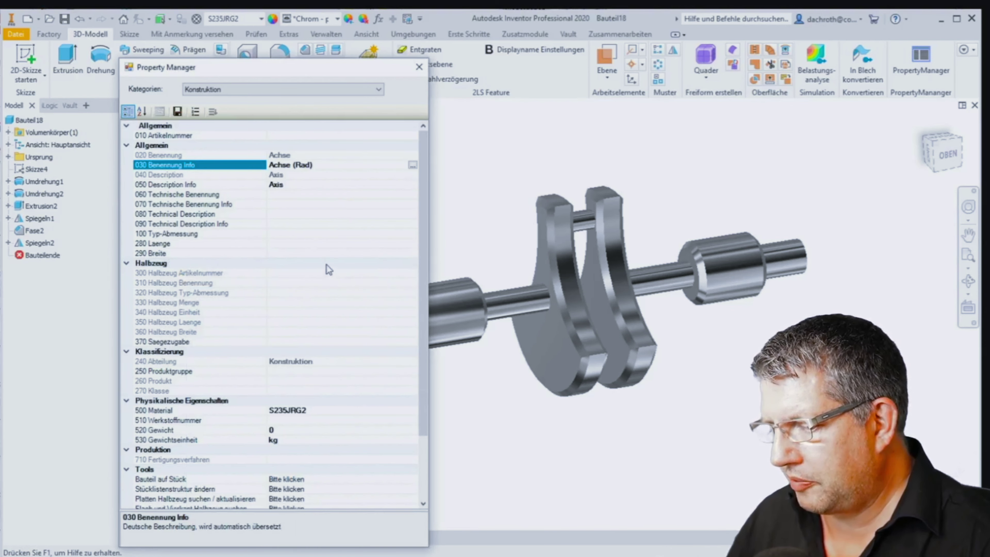
pyautogui.click(412, 166)
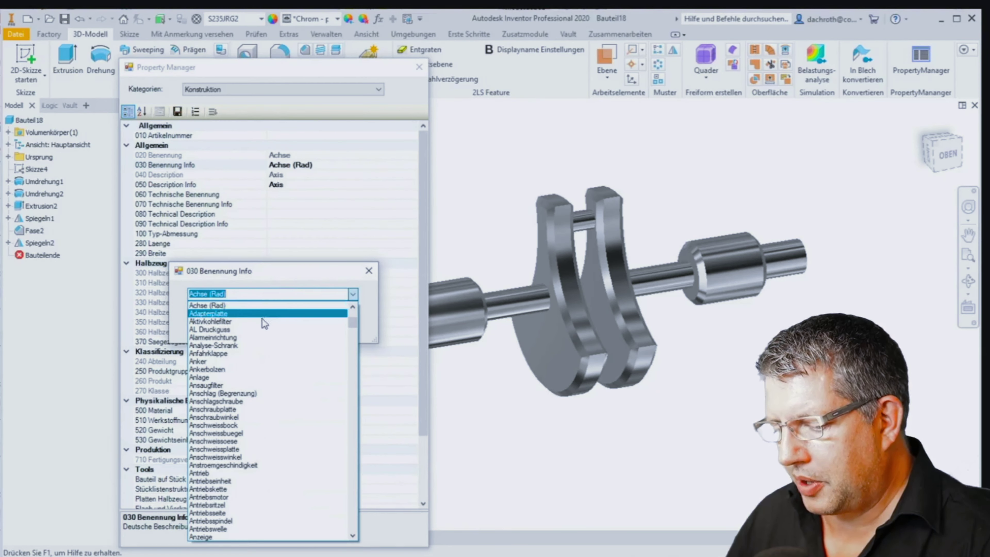
pyautogui.scroll(1, 263, 323)
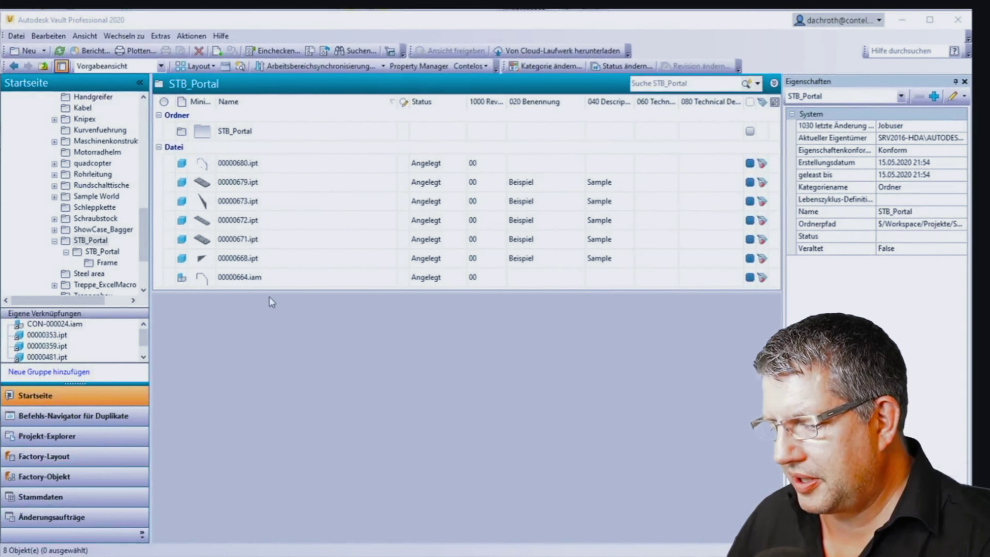
# Name files 00000668 and 00000673 Strebe via 030 Benennung Info and save
pyautogui.click(267, 261)
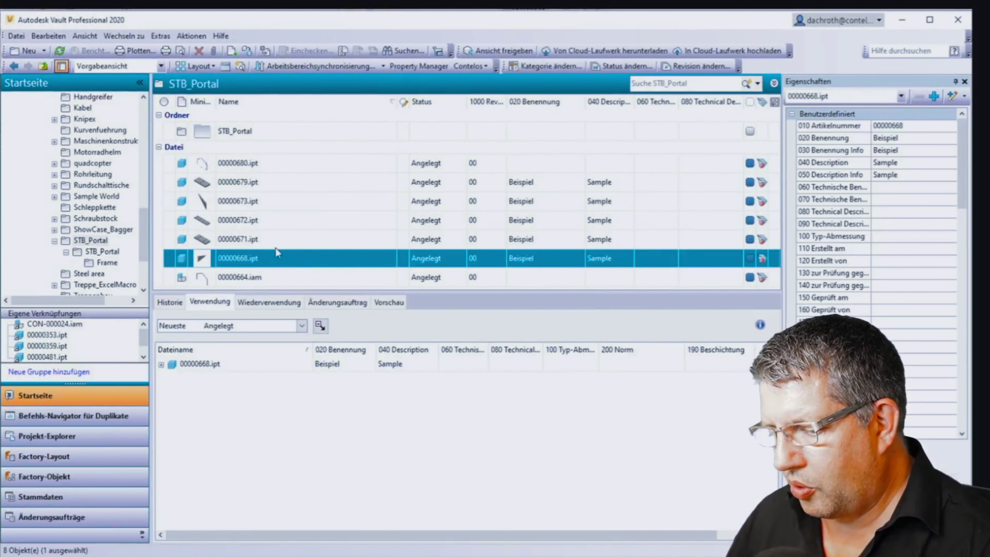
pyautogui.keyDown('ctrl'); pyautogui.click(303, 202); pyautogui.keyUp('ctrl')
pyautogui.rightClick(304, 204)
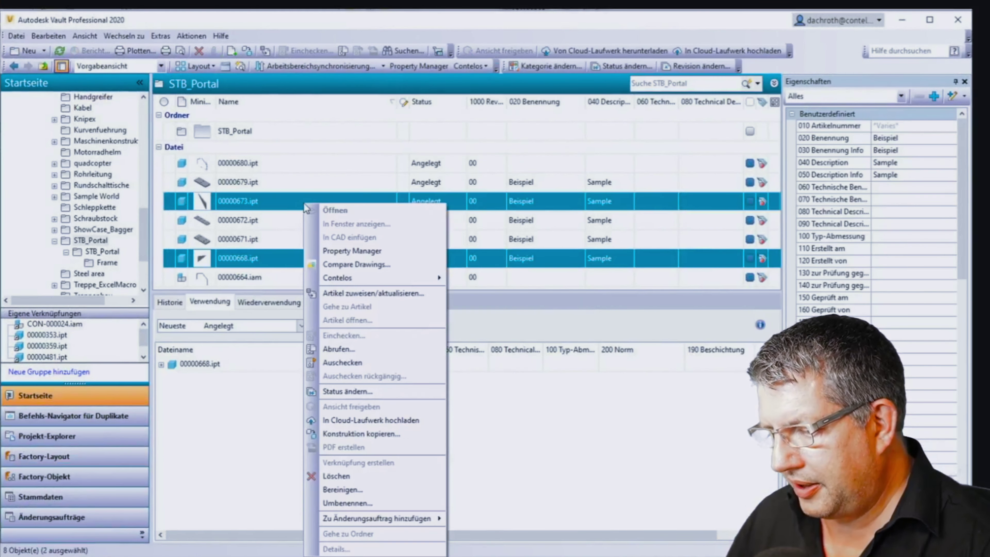
pyautogui.click(357, 249)
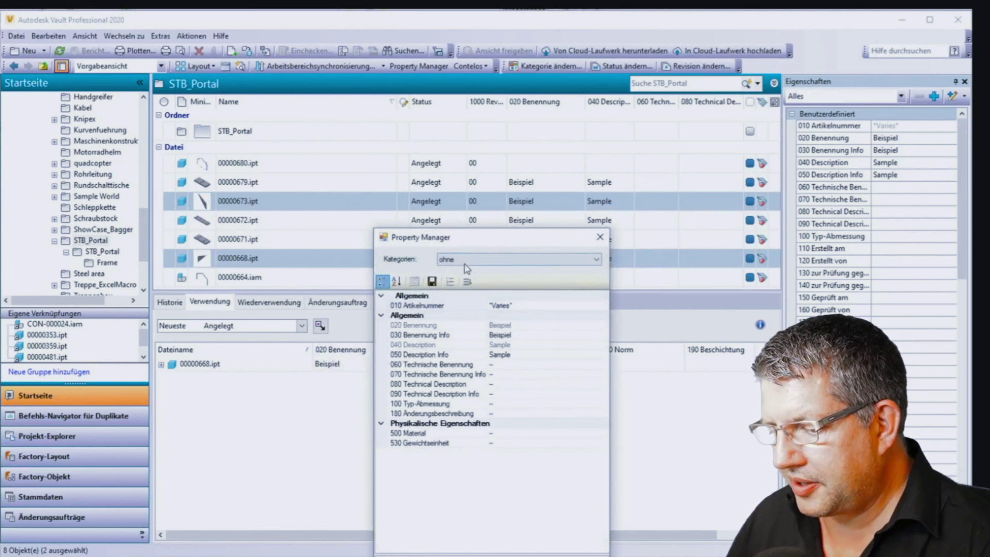
pyautogui.click(510, 336)
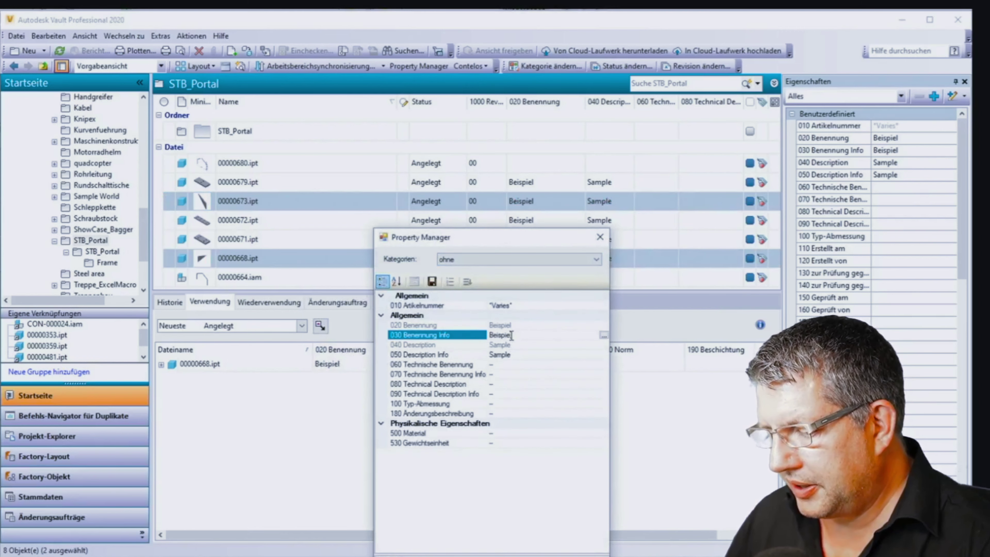
pyautogui.click(603, 335)
pyautogui.write('s')
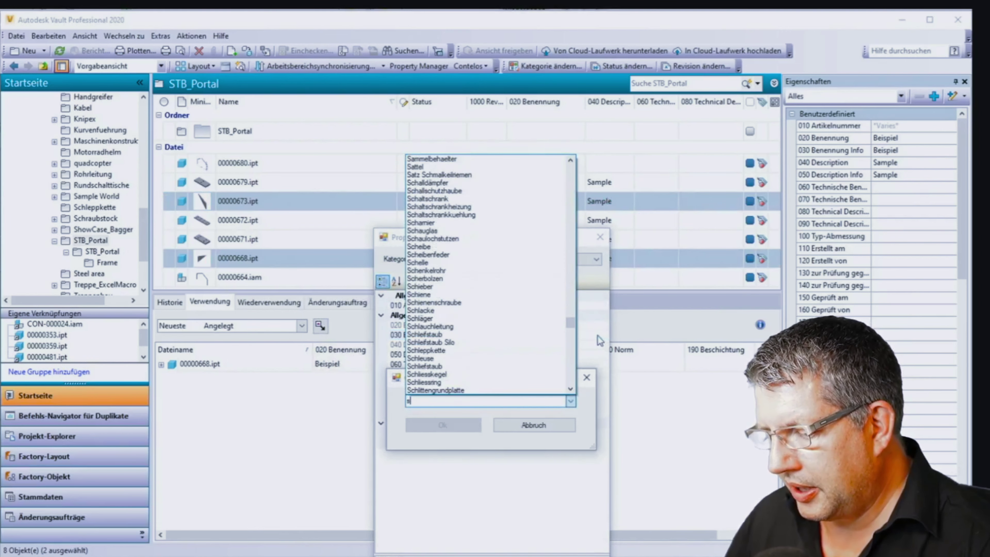
pyautogui.write('tr')
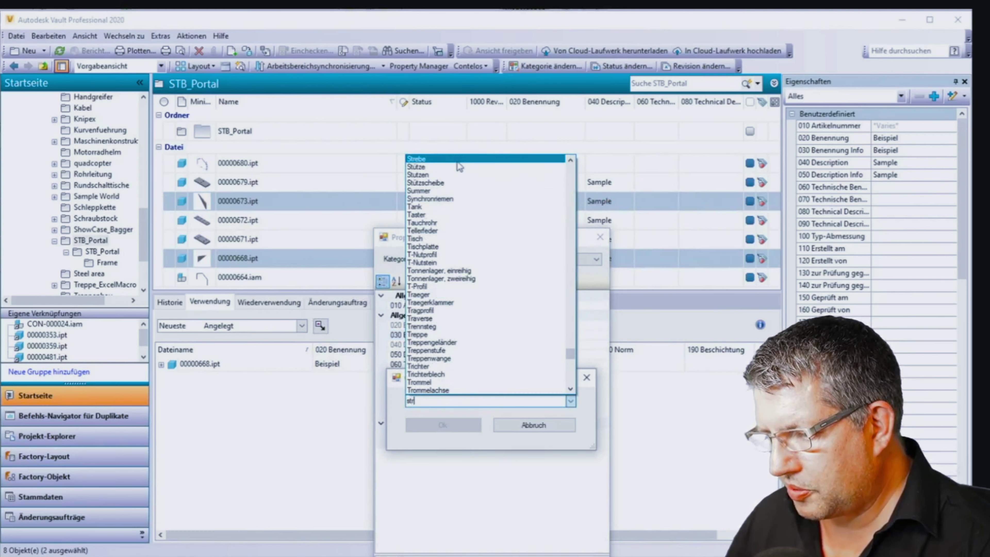
pyautogui.click(448, 159)
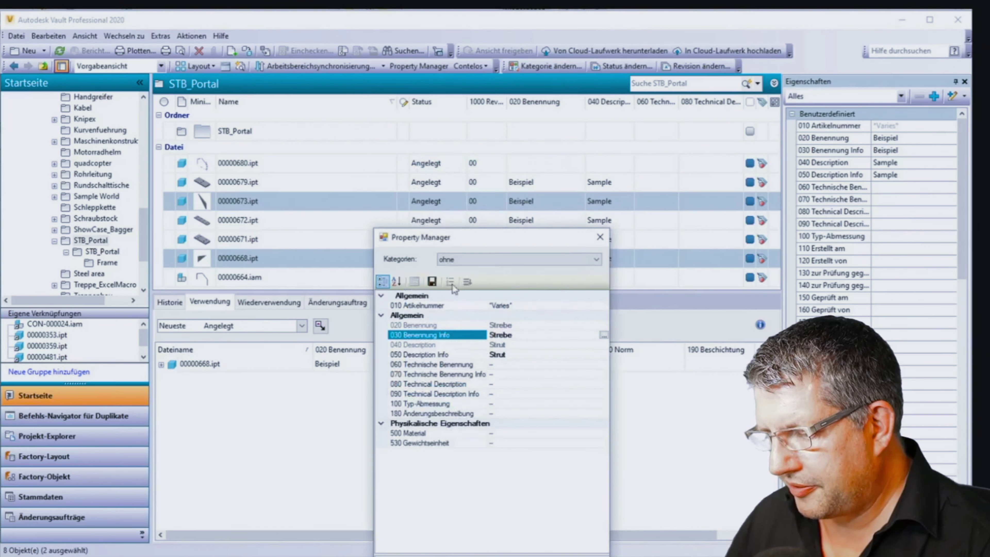
pyautogui.click(432, 281)
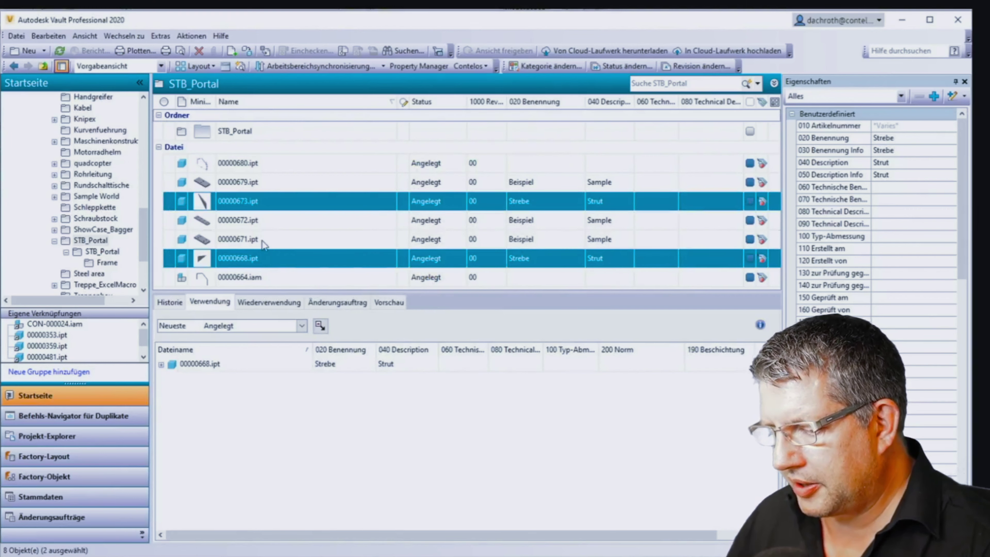
# Select 00000671, 00000672 and 00000679 and choose 030 Benennung Info for bulk editing
pyautogui.click(269, 239)
pyautogui.keyDown('ctrl'); pyautogui.click(269, 219); pyautogui.keyUp('ctrl')
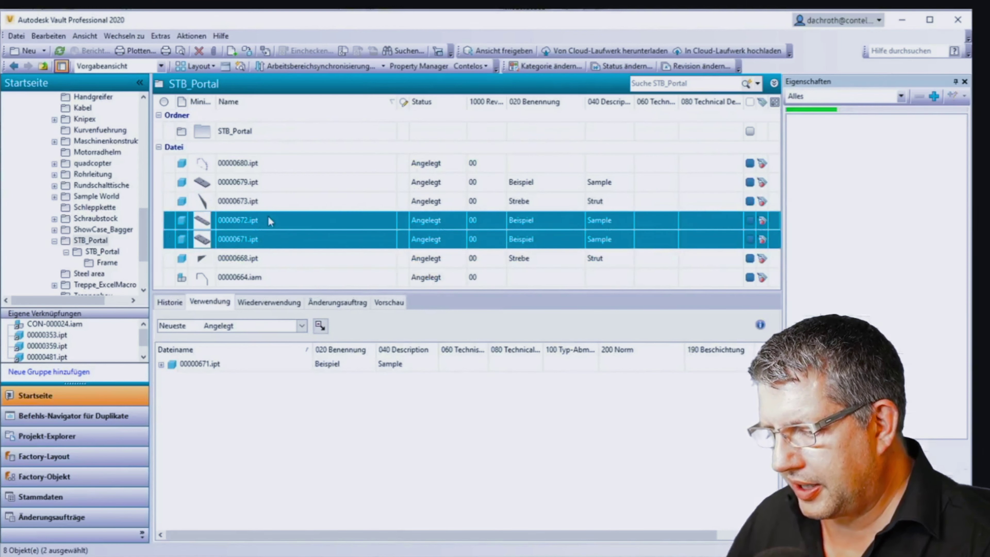
pyautogui.keyDown('ctrl'); pyautogui.click(271, 182); pyautogui.keyUp('ctrl')
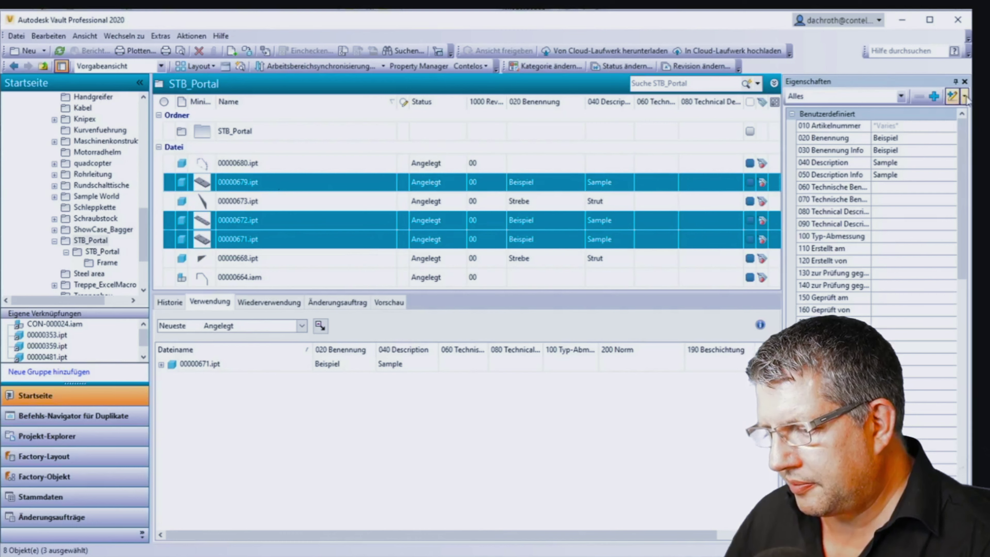
pyautogui.click(923, 151)
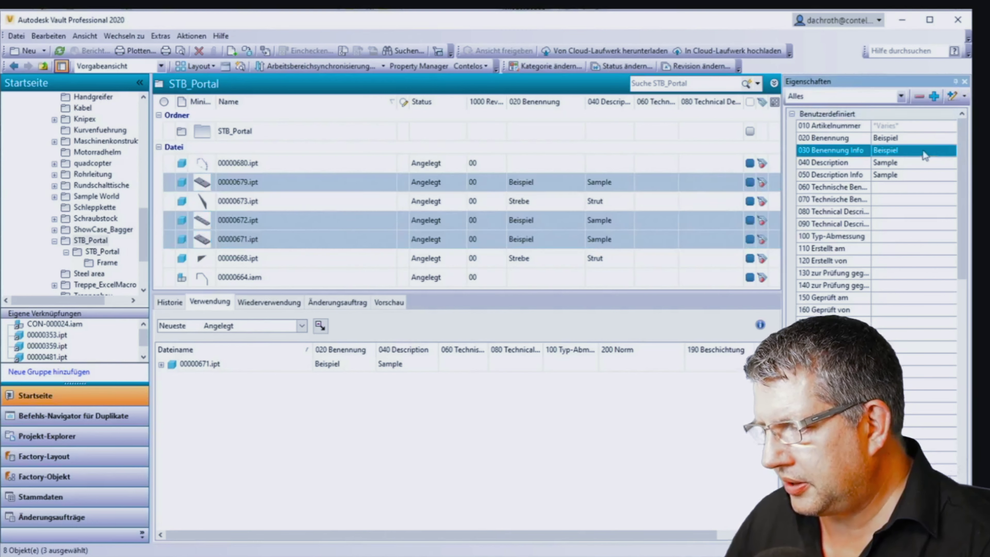
pyautogui.click(964, 96)
# Set part 00000672's 030 Benennung Info to Fussplatte in the bulk property editor
pyautogui.click(904, 126)
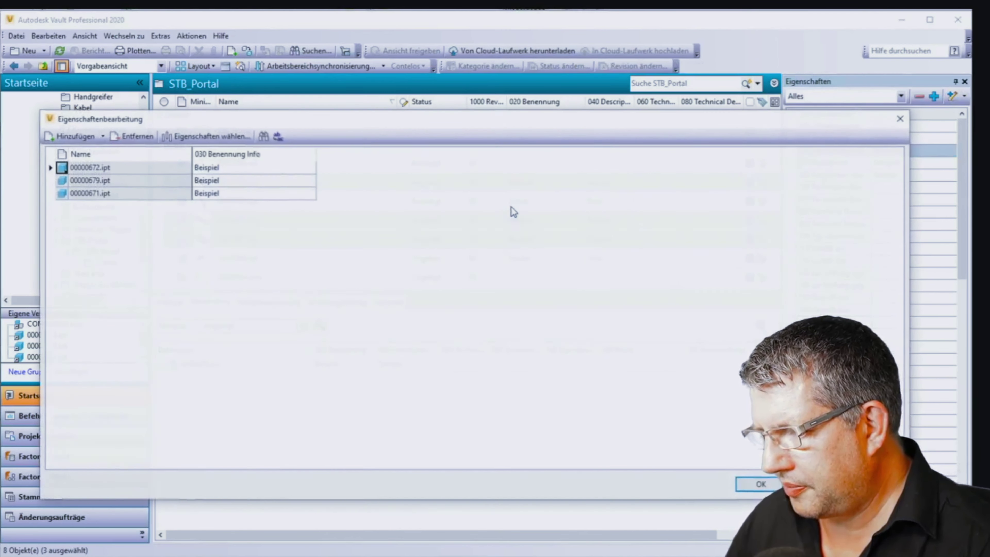
pyautogui.click(284, 170)
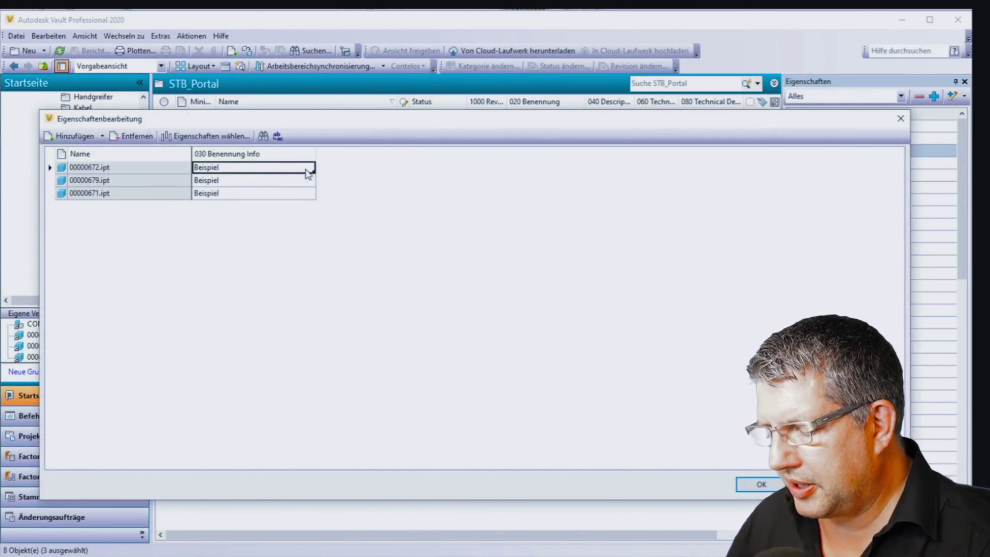
pyautogui.click(311, 171)
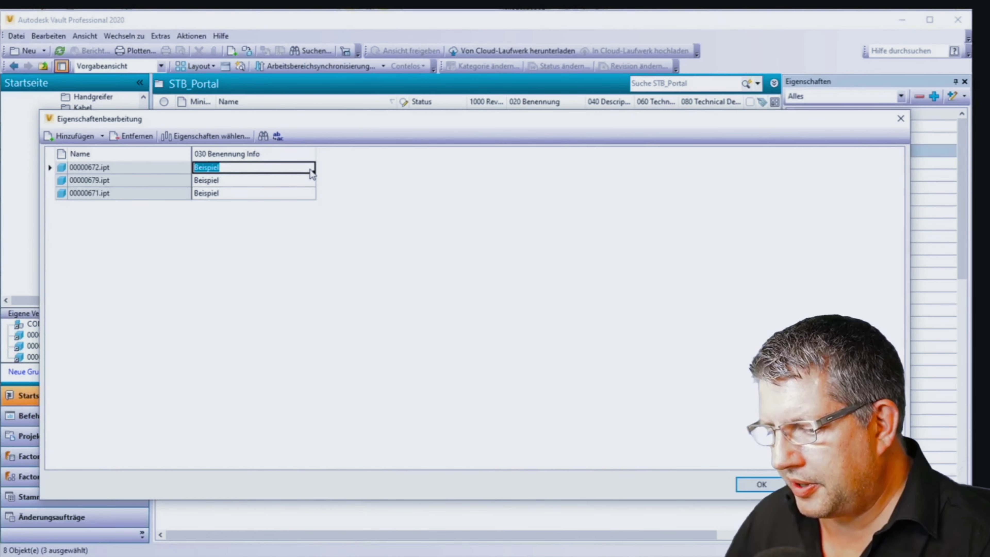
pyautogui.click(310, 168)
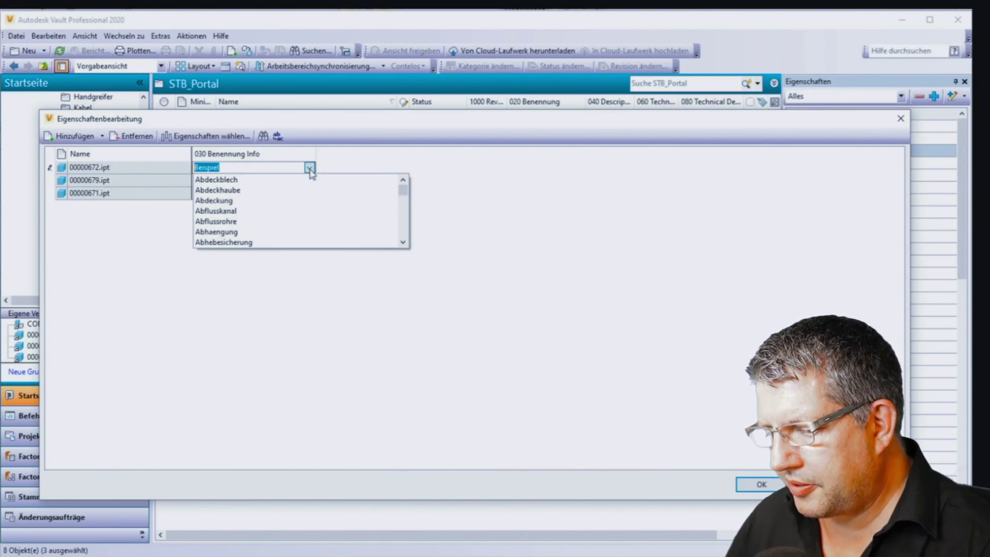
pyautogui.write('Fu')
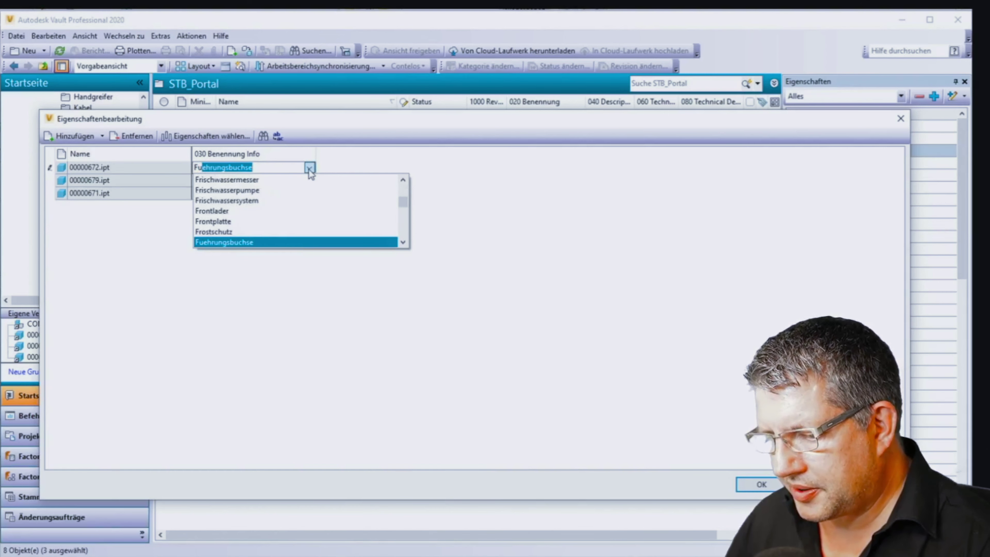
pyautogui.write('ssplatte')
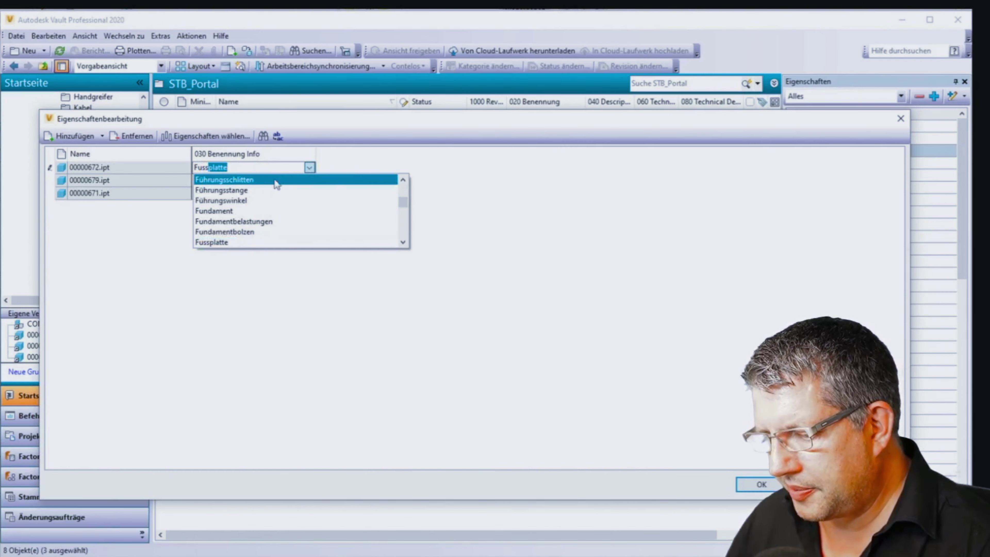
pyautogui.click(229, 241)
# Fill Fussplatte down to 00000679 and 00000671 and apply the changes
pyautogui.click(272, 184)
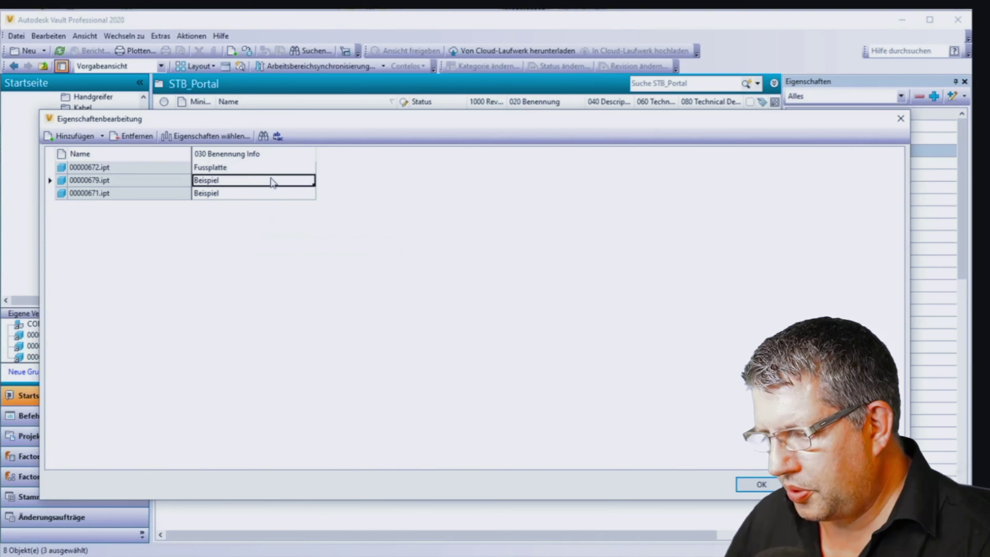
pyautogui.moveTo(313, 173); pyautogui.dragTo(314, 194)
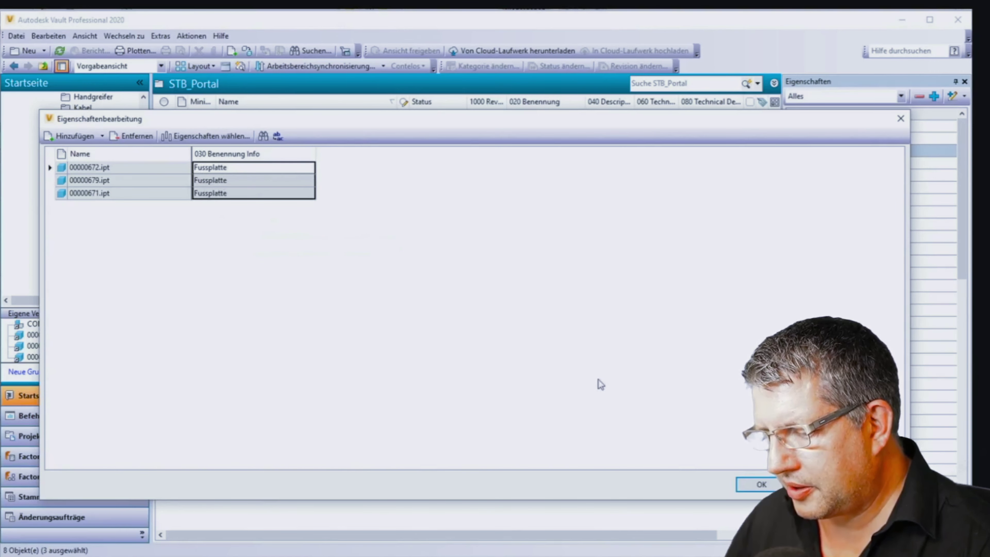
pyautogui.click(756, 484)
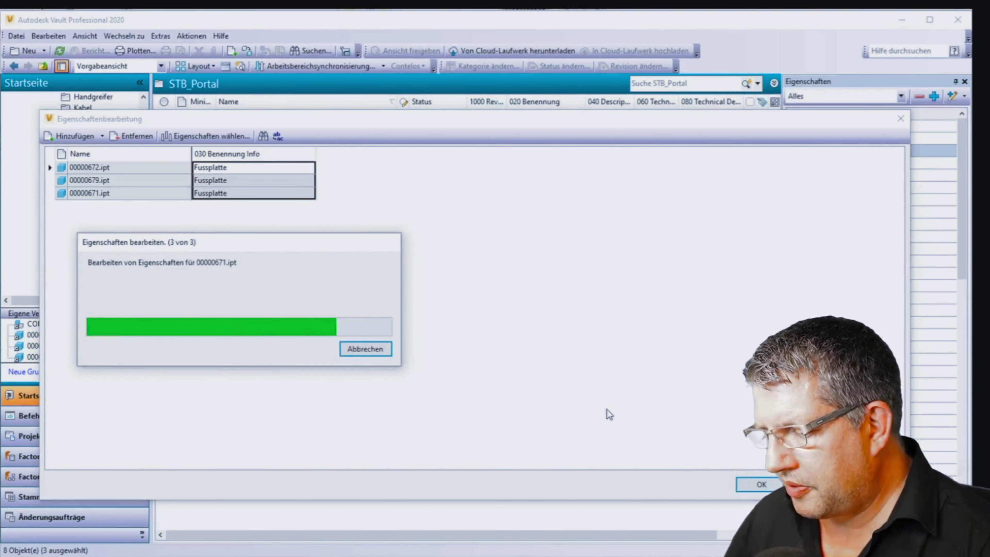
pyautogui.press('Return')
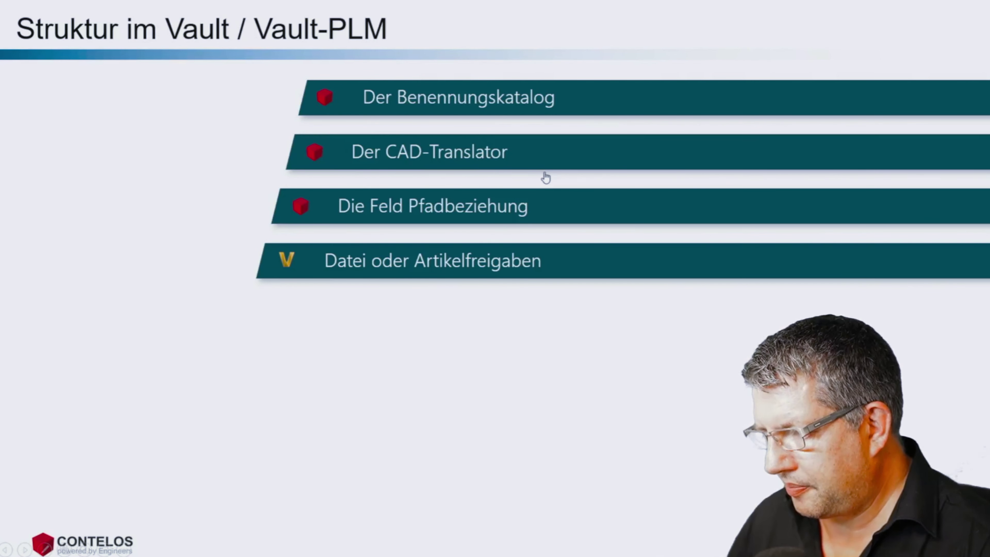
# Jump from the agenda slide to the 'Der CAD-Translator' slide
pyautogui.click(527, 157)
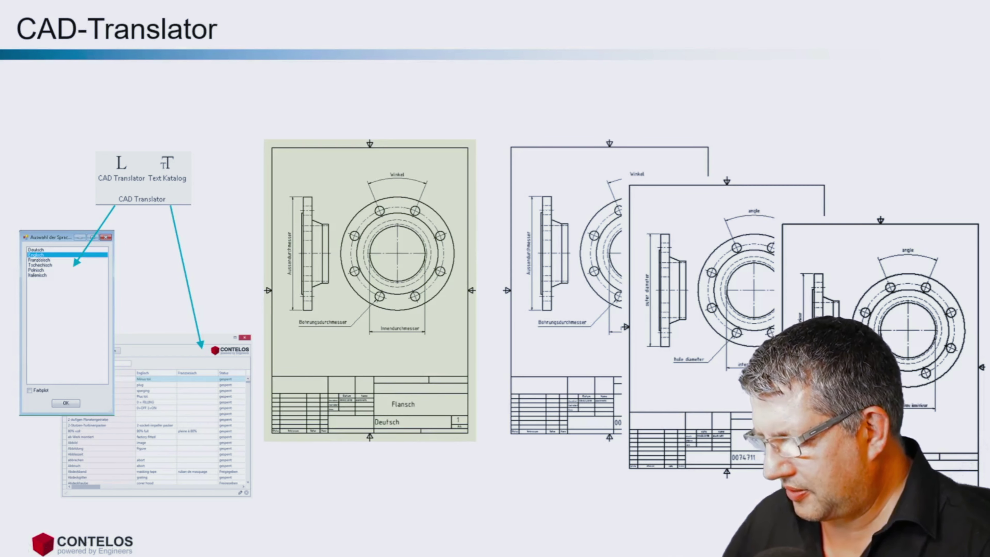
# Advance from the CAD-Translator slide back to the agenda slide
pyautogui.press('Right')
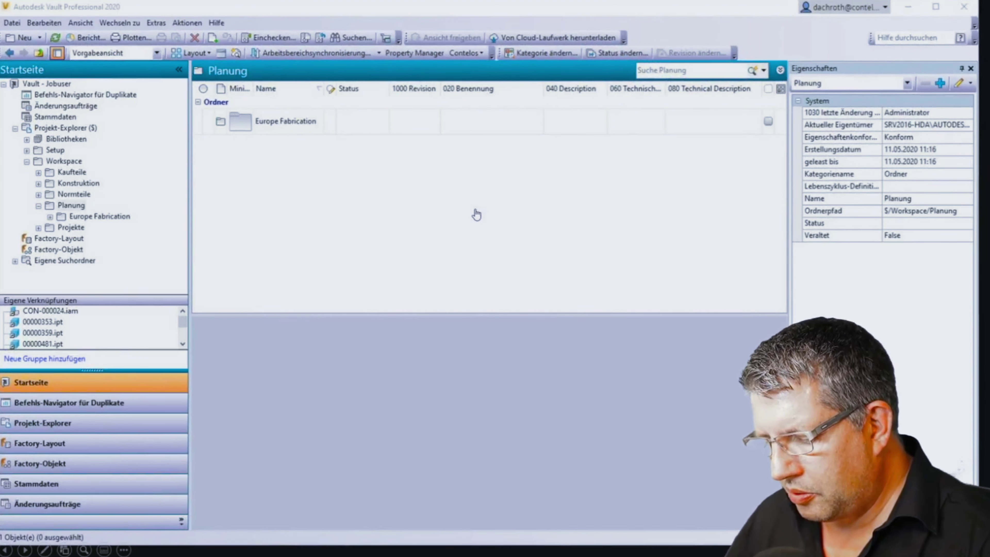
# Play the Vault demo, create the Contelos planning subfolders under France Expand, and expand it
pyautogui.click(163, 546)
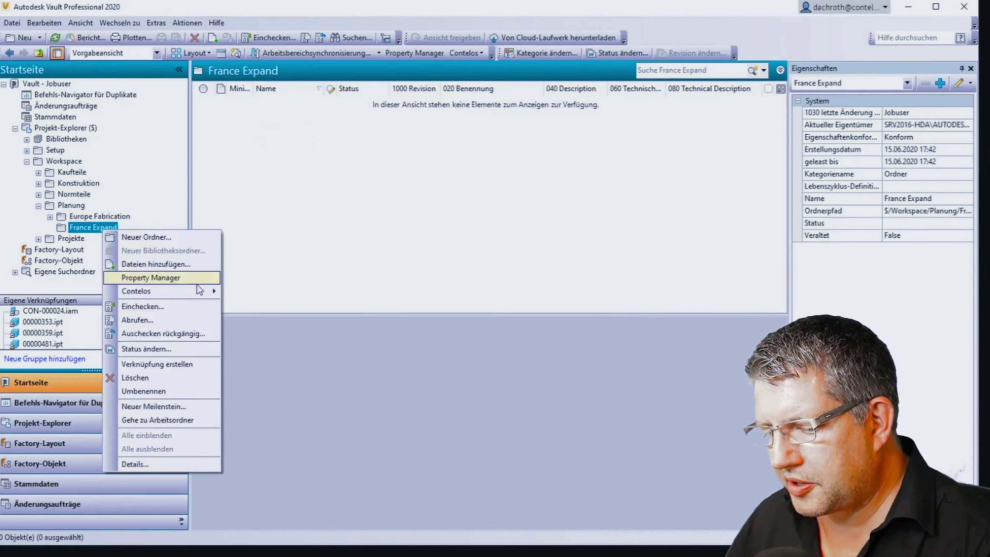
pyautogui.click(268, 293)
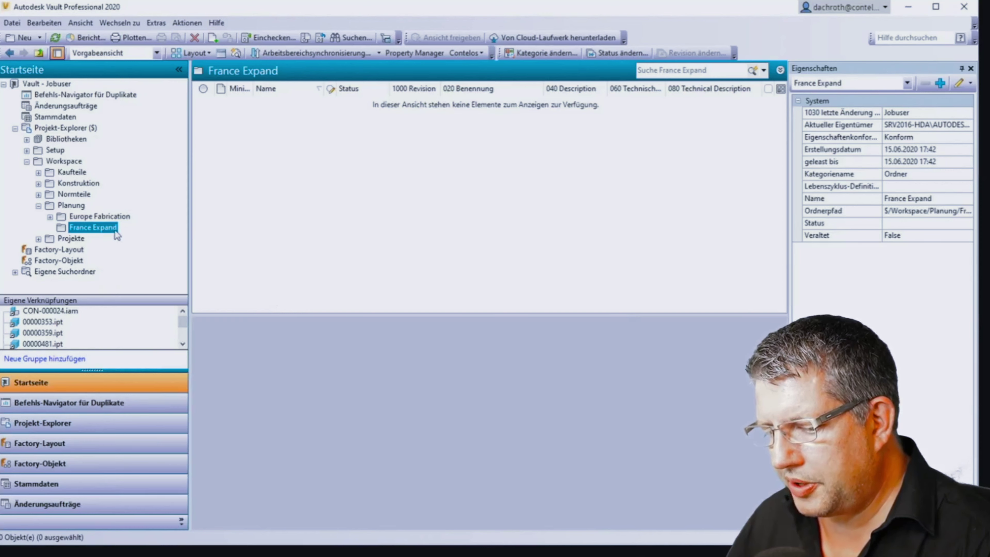
pyautogui.click(234, 321)
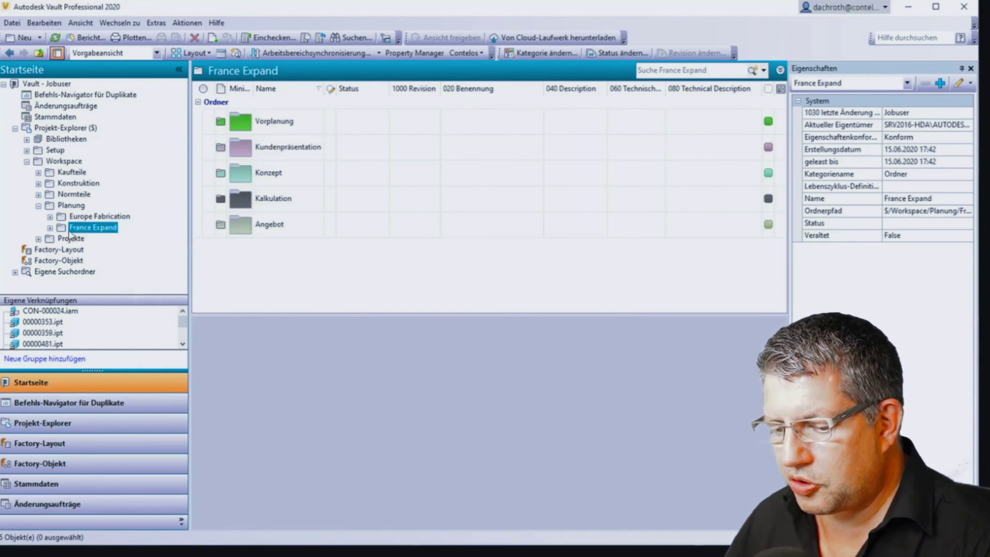
pyautogui.click(50, 227)
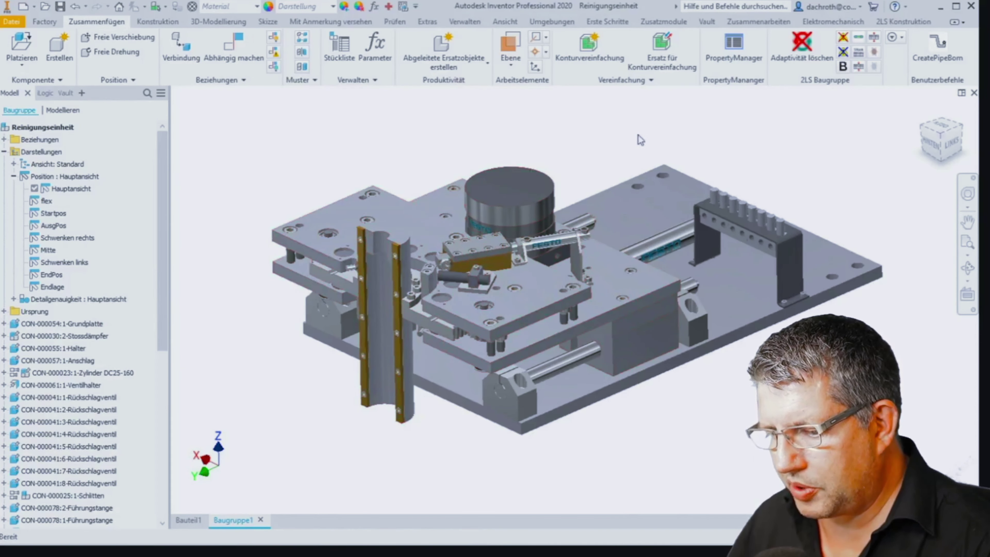
# Set the assembly's category to Planung with Level 1 France Expand and Level 2 Angebot
pyautogui.click(733, 52)
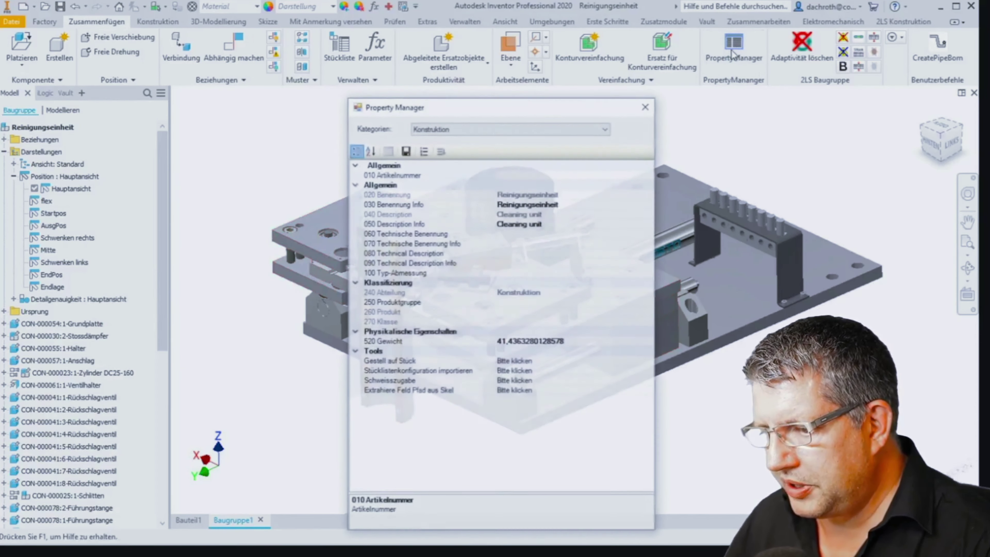
pyautogui.click(552, 129)
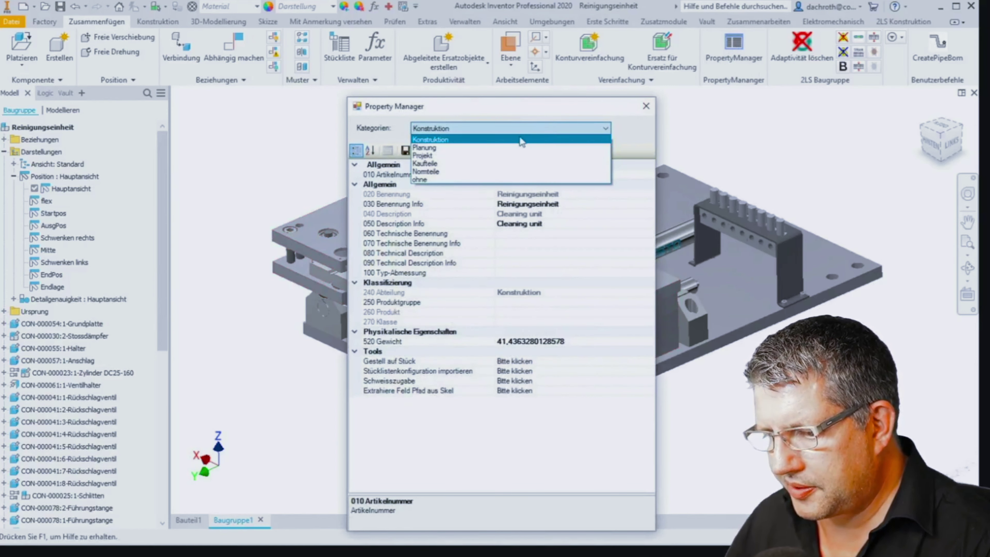
pyautogui.click(521, 148)
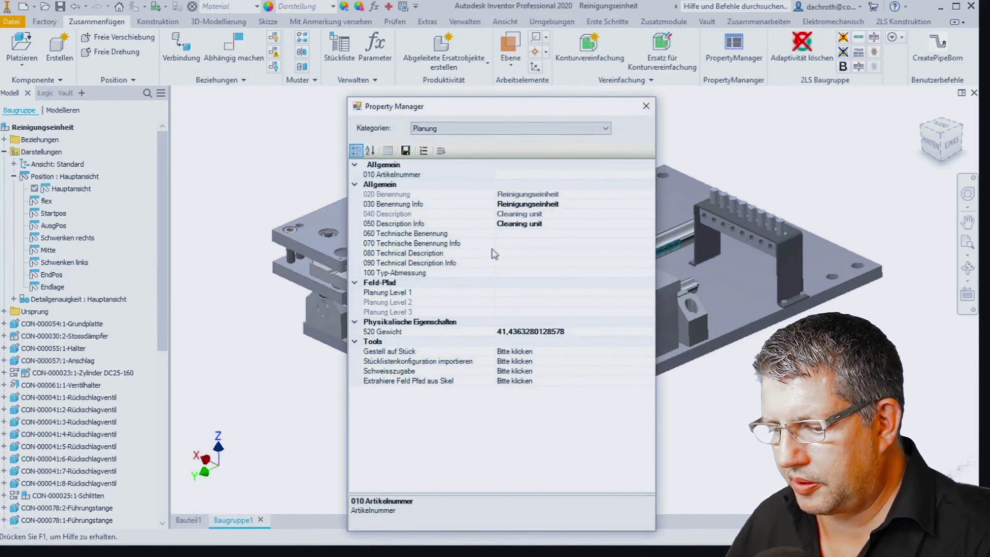
pyautogui.click(522, 294)
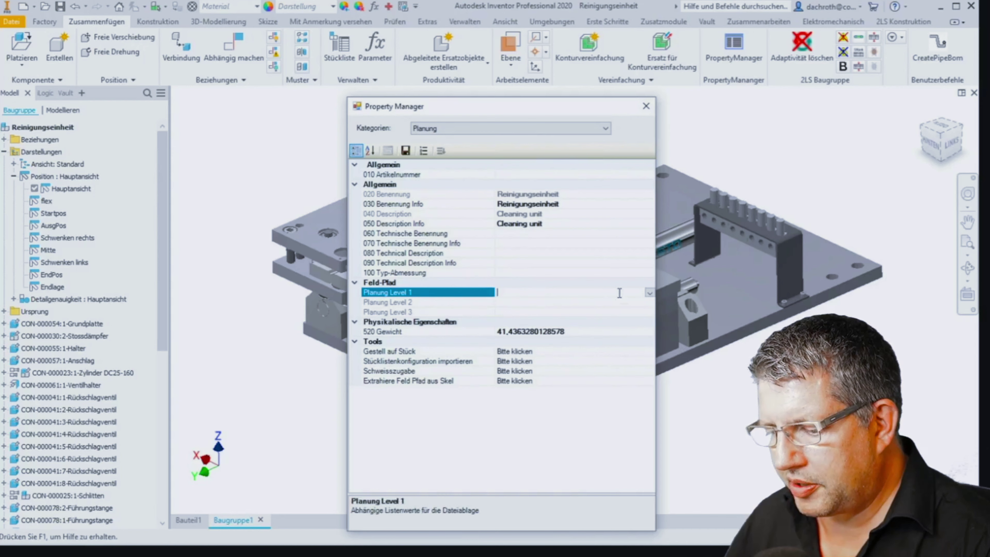
pyautogui.click(649, 292)
pyautogui.click(515, 322)
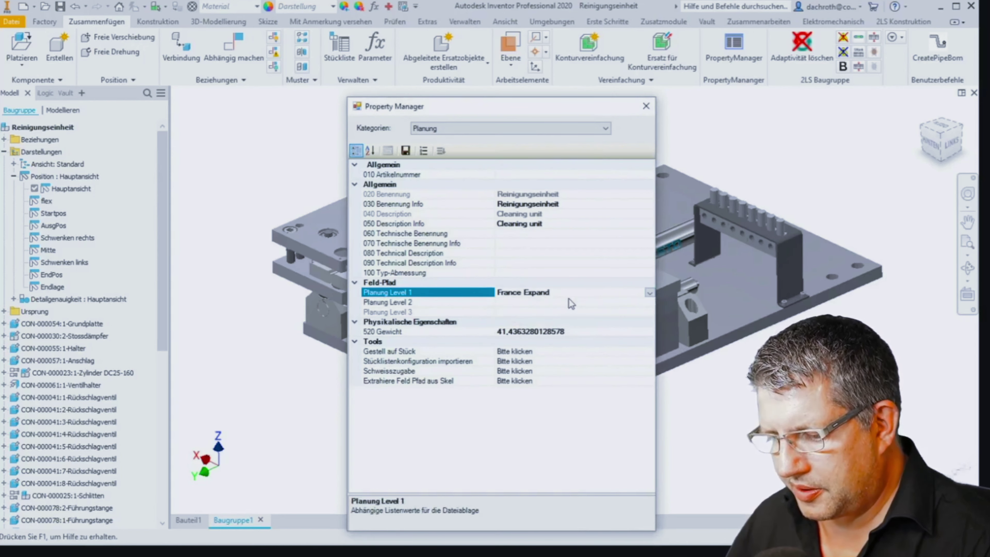
pyautogui.click(569, 302)
pyautogui.click(649, 302)
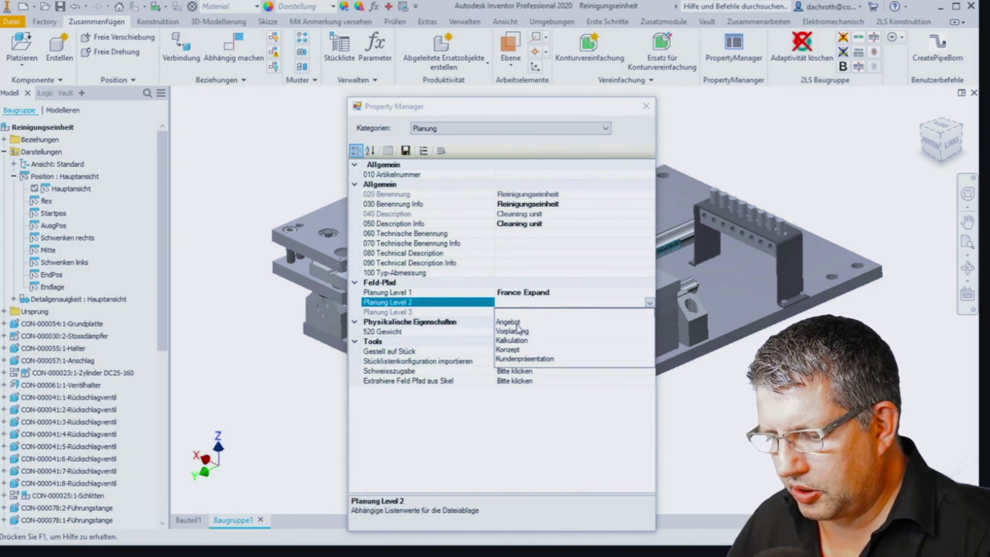
pyautogui.click(528, 326)
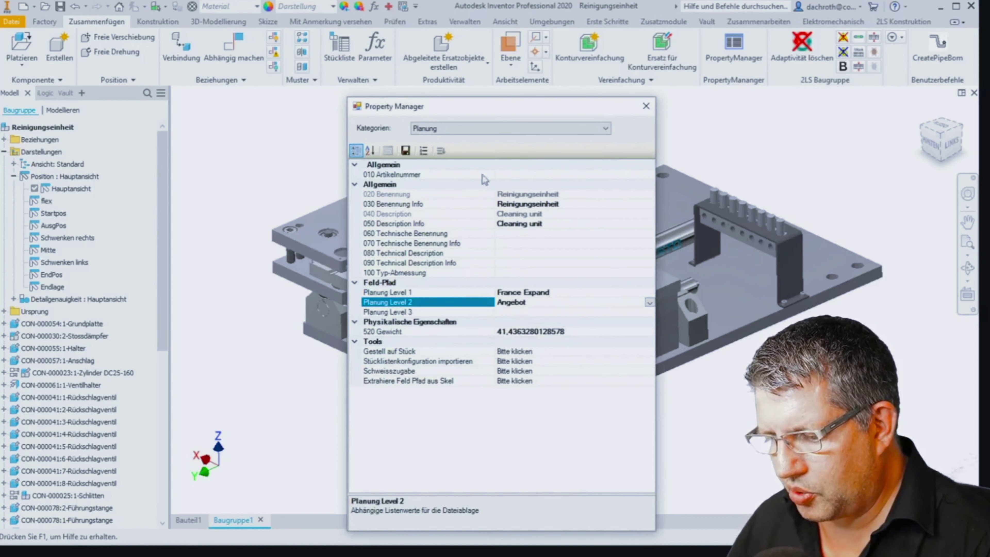
pyautogui.click(479, 130)
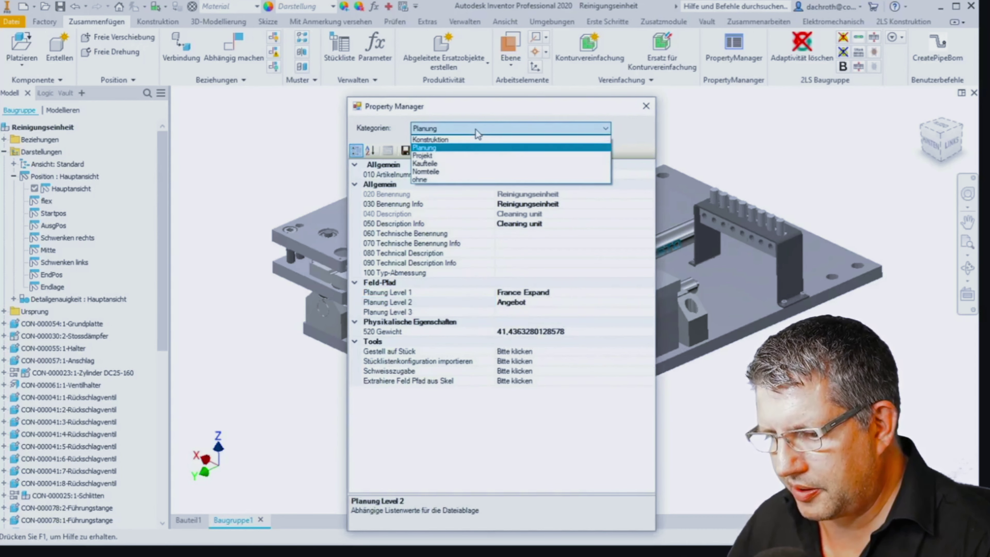
# Under Konstruktion, set Produktgruppe Maschinen, Produkt Reinigung and Klasse Vollautomat
pyautogui.click(466, 140)
pyautogui.click(547, 303)
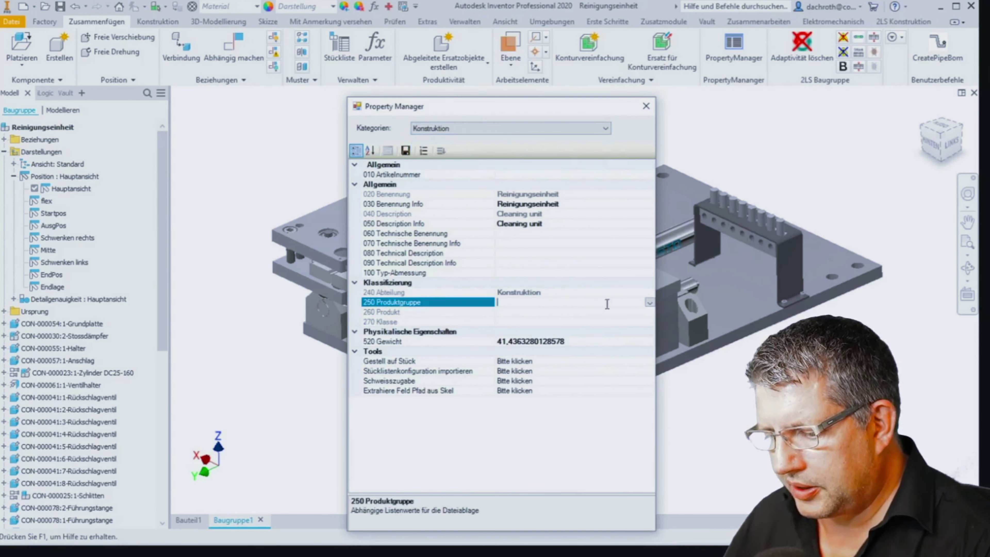
pyautogui.click(648, 302)
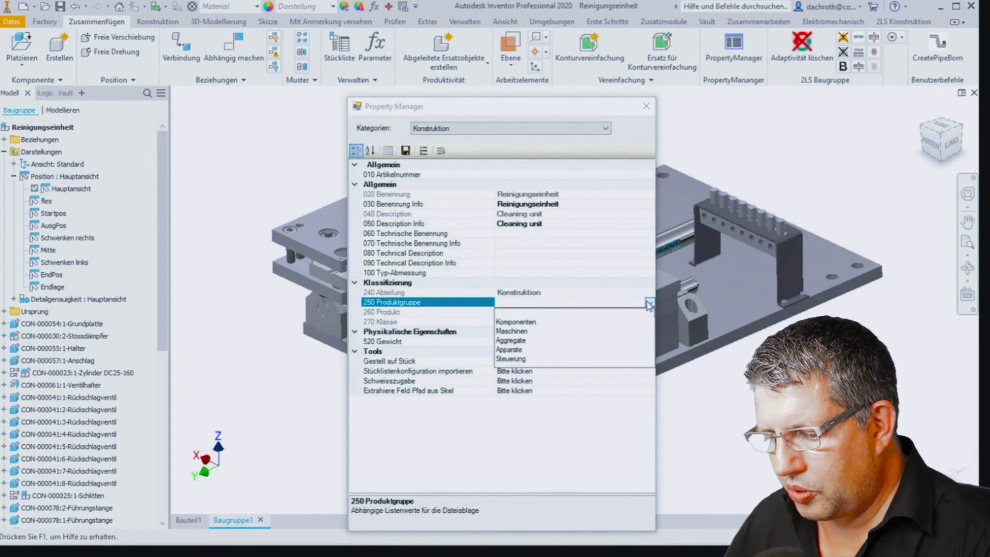
pyautogui.click(525, 332)
pyautogui.click(550, 312)
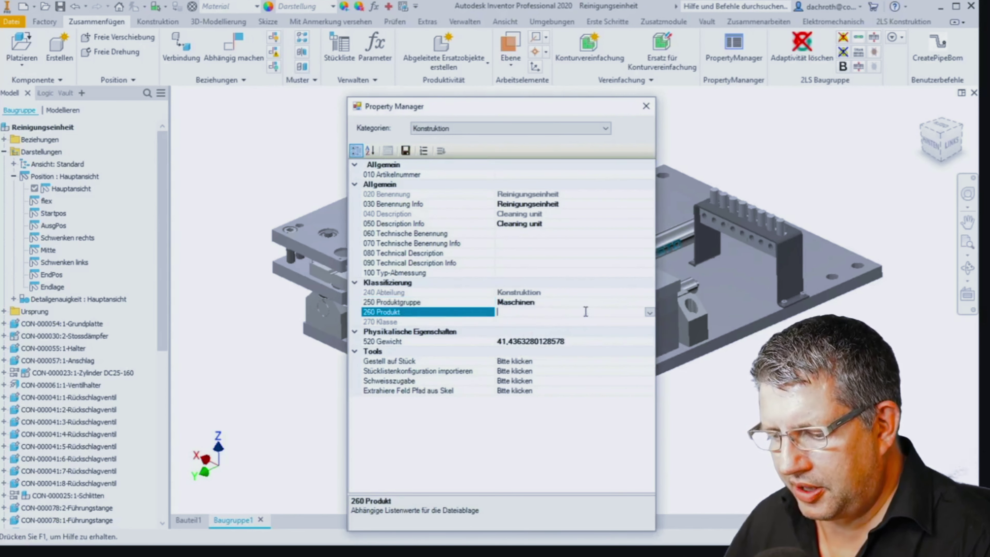
pyautogui.click(650, 312)
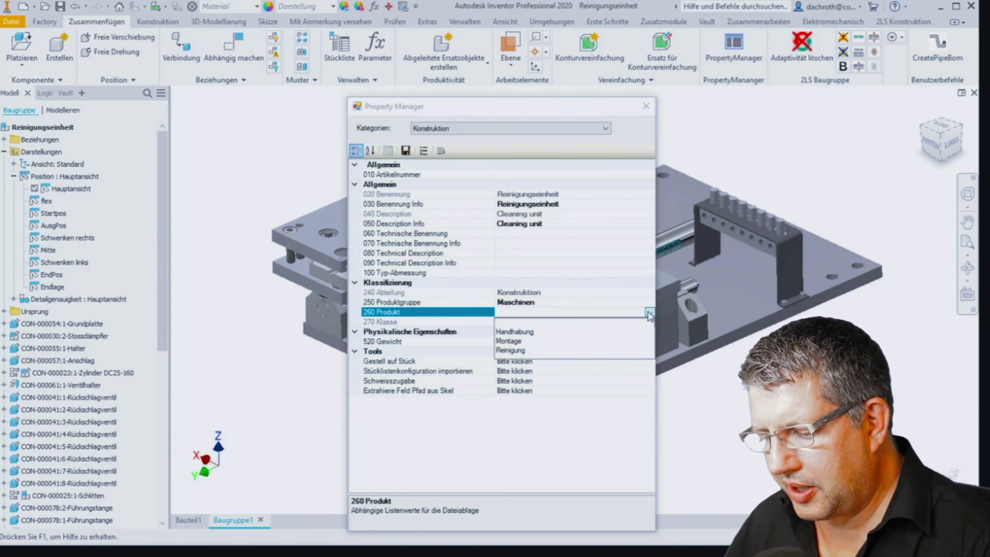
pyautogui.click(523, 350)
pyautogui.click(615, 323)
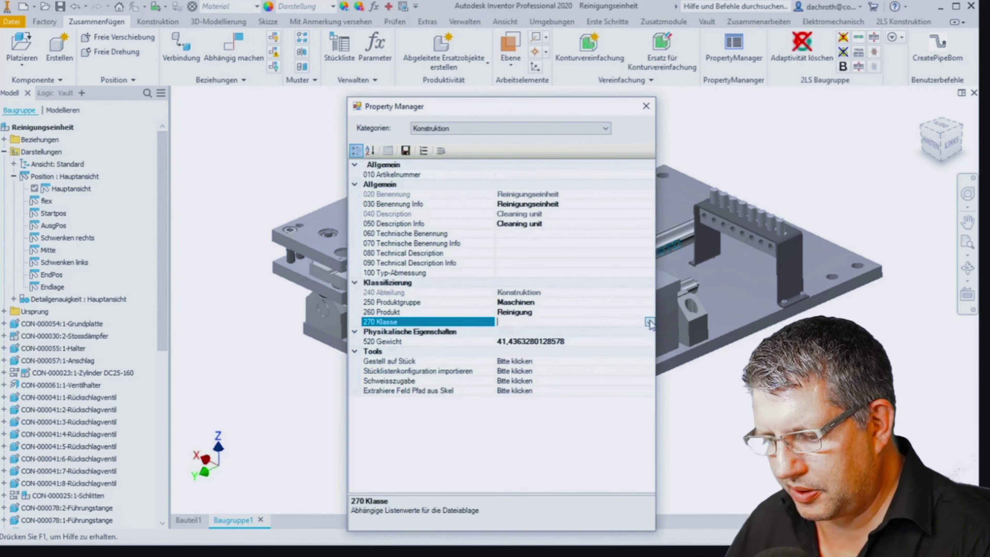
pyautogui.click(650, 322)
pyautogui.click(522, 343)
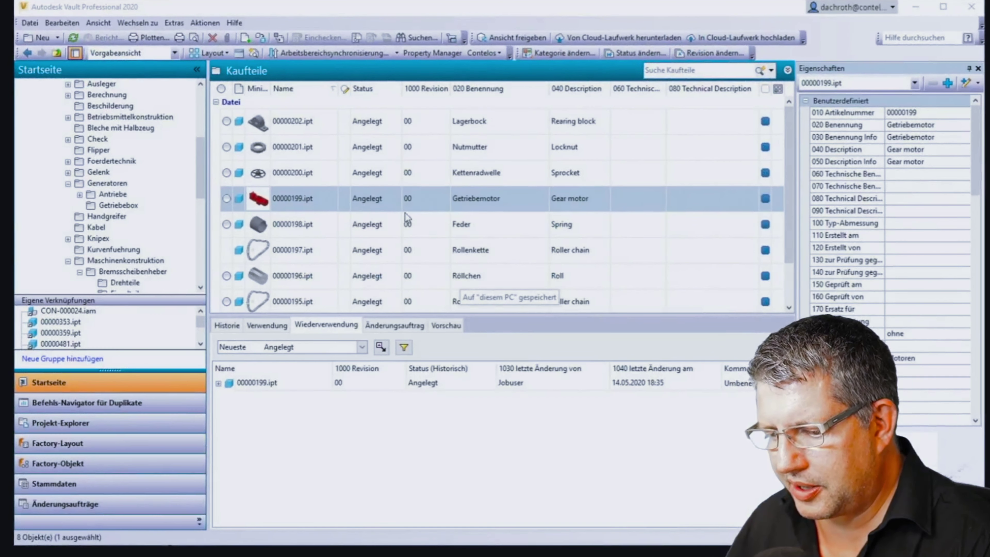
# Open Property Manager for 00000199.ipt, choose Kaufteile and set Produktgruppe Antriebe
pyautogui.rightClick(421, 202)
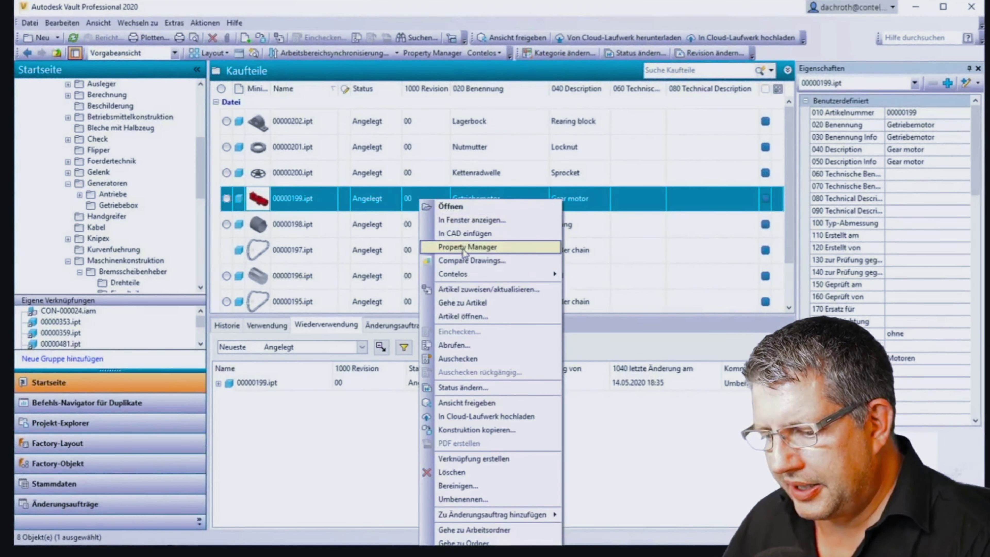
pyautogui.click(457, 247)
pyautogui.click(342, 188)
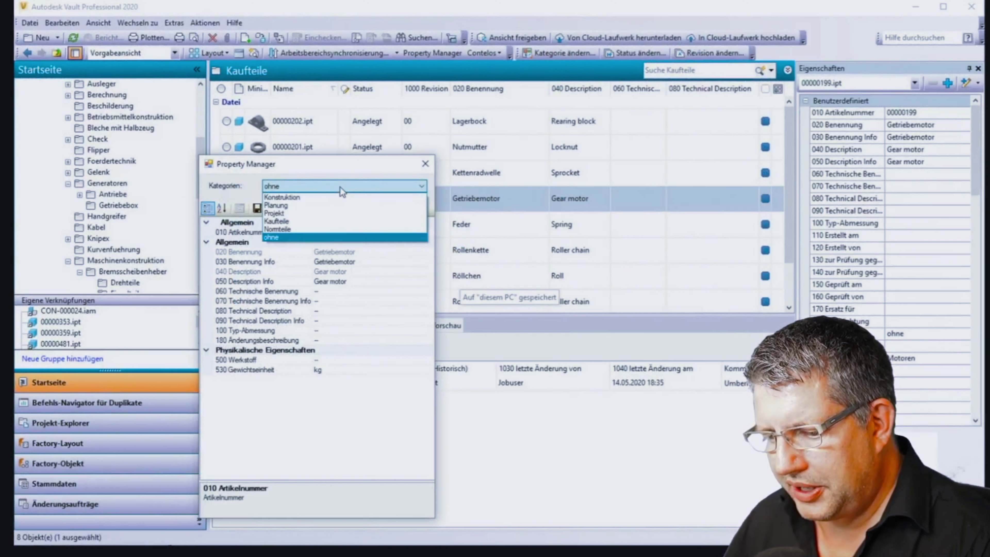
pyautogui.click(322, 221)
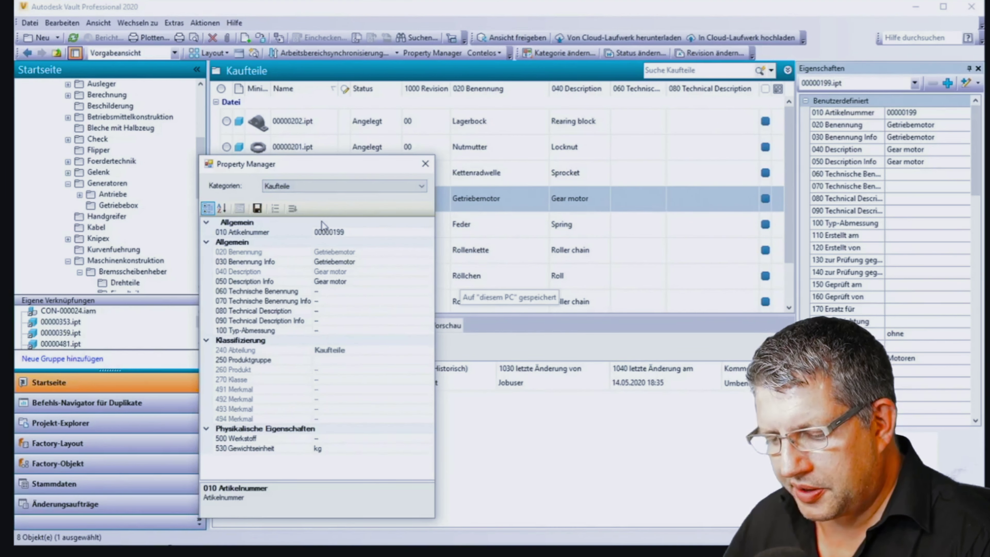
pyautogui.click(332, 360)
pyautogui.click(428, 361)
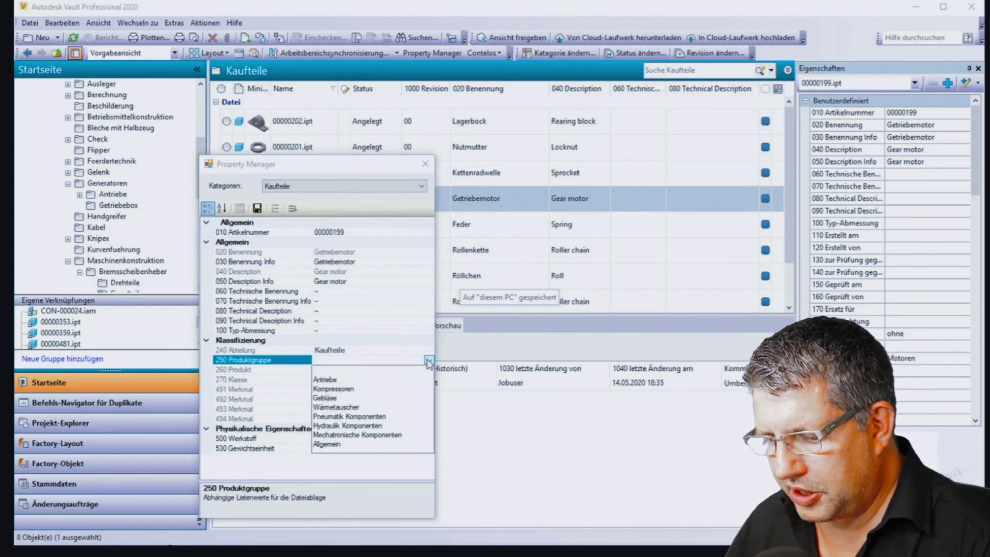
pyautogui.click(333, 380)
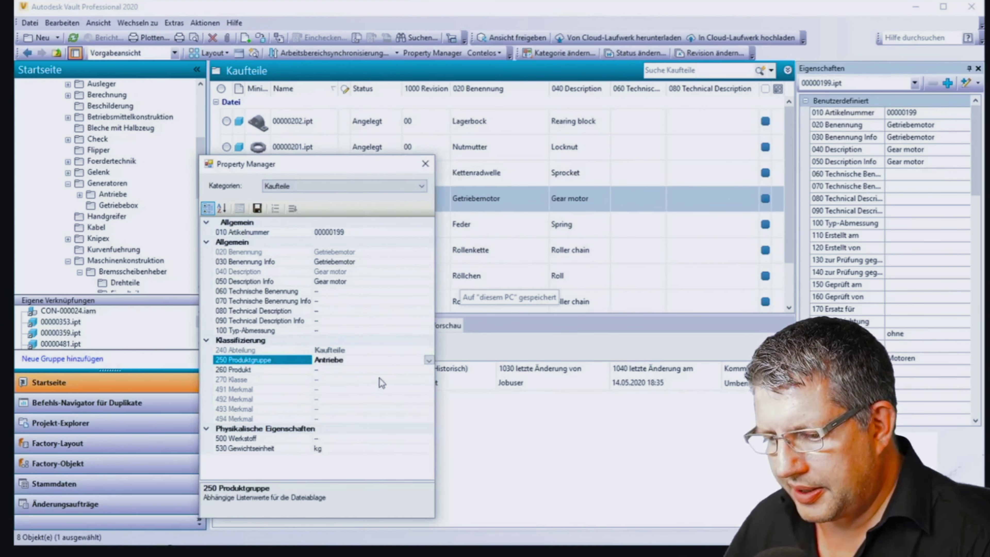
pyautogui.click(412, 369)
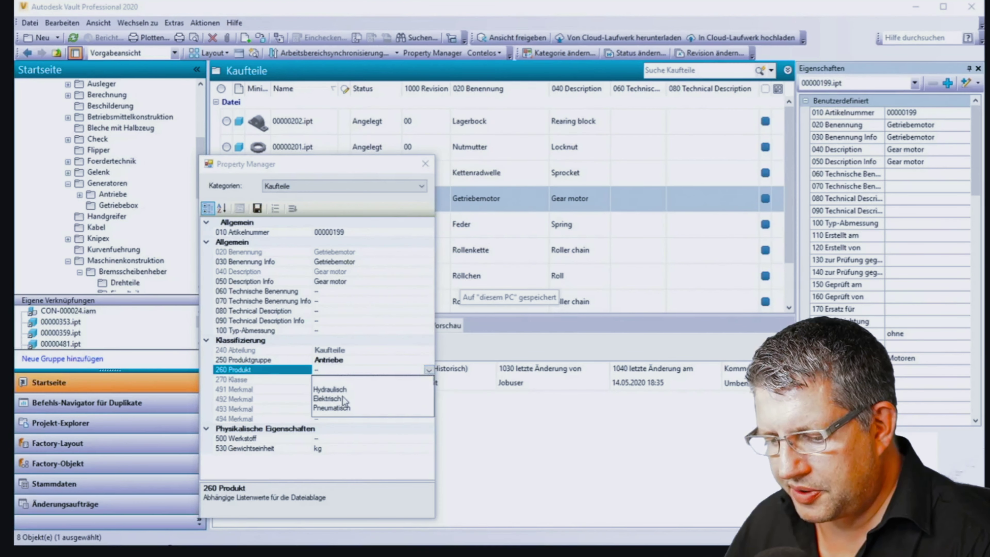
# Set Produkt Elektrisch, Klasse Asynchronmaschine, 491 to 230V, 492 to 500 Upm, and save
pyautogui.click(341, 399)
pyautogui.click(388, 379)
pyautogui.click(429, 380)
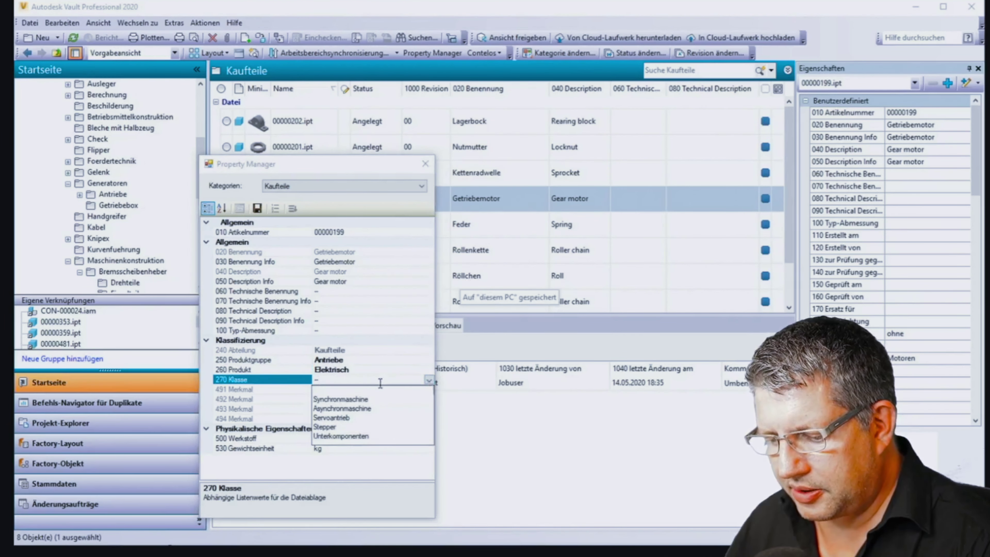
pyautogui.click(351, 408)
pyautogui.click(380, 389)
pyautogui.click(429, 389)
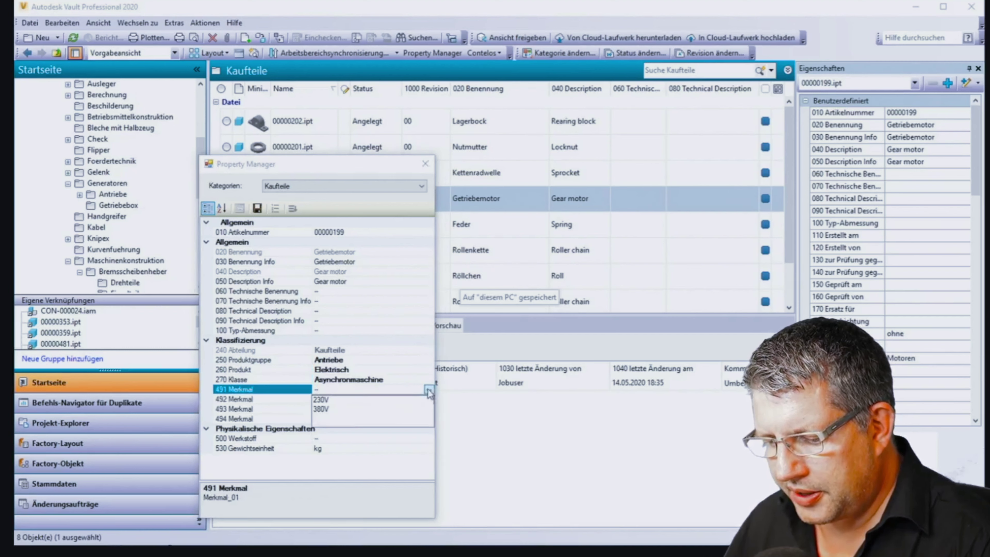
pyautogui.click(343, 399)
pyautogui.click(390, 399)
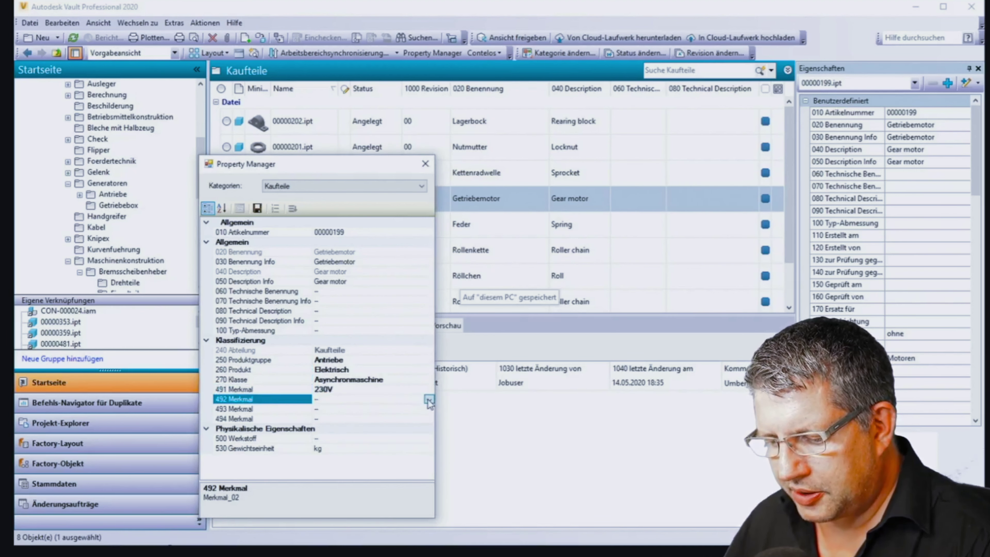
pyautogui.click(429, 399)
pyautogui.click(335, 409)
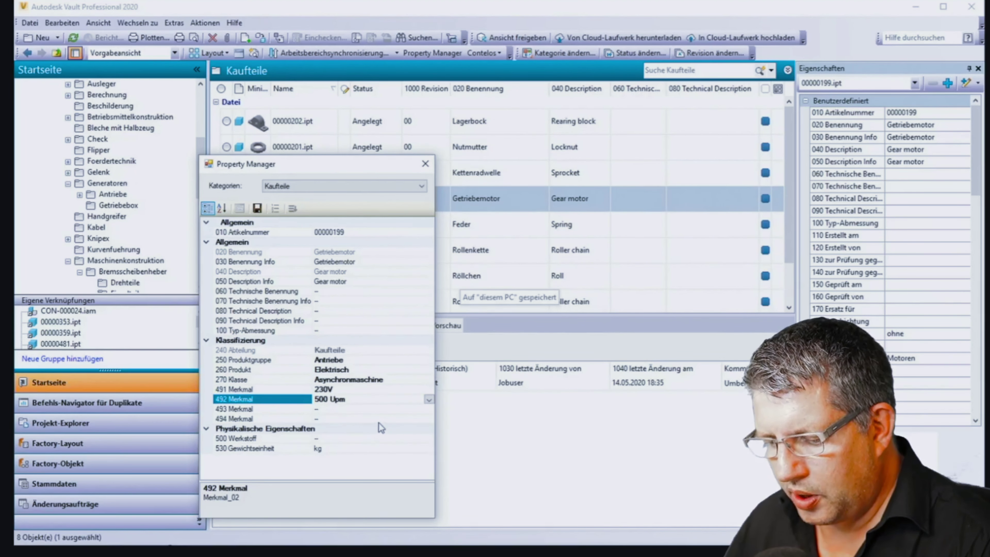
pyautogui.click(257, 209)
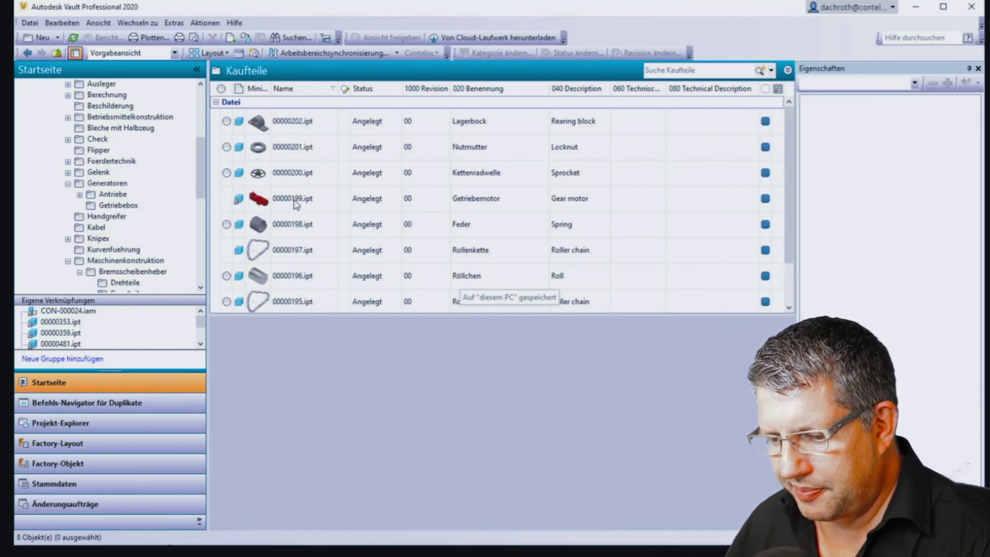
# Open Property Manager for Rollenkette parts 00000197 and 00000195 under Kaufteile
pyautogui.click(295, 201)
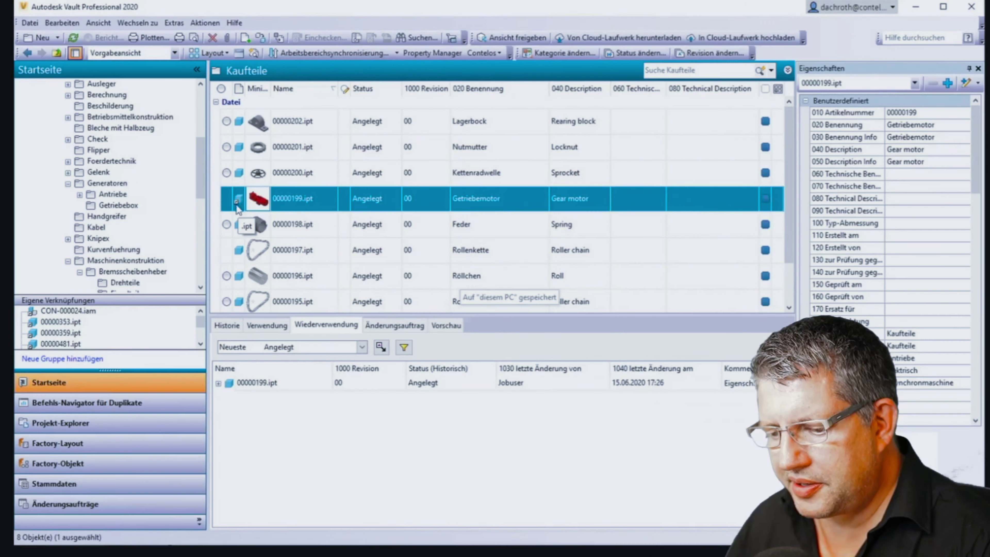
pyautogui.click(316, 246)
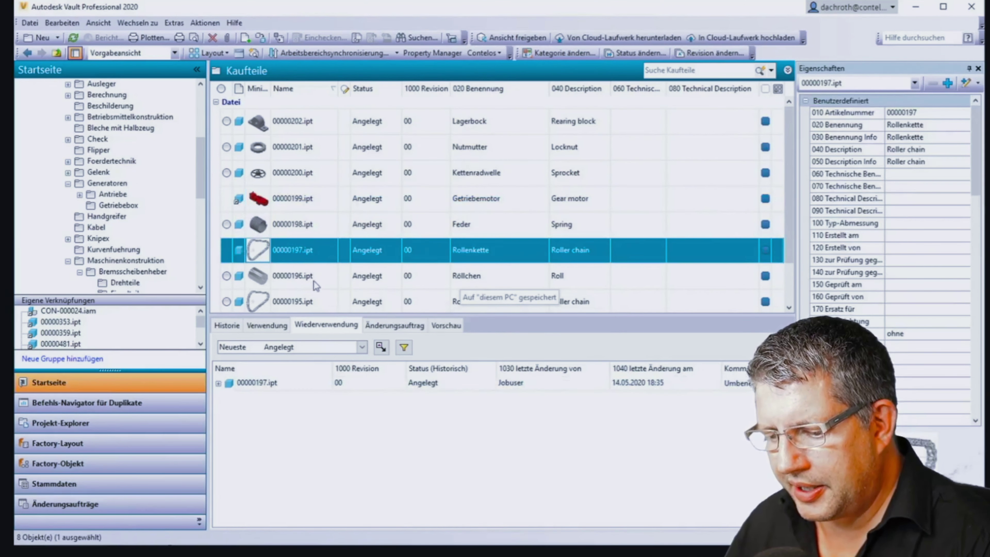
pyautogui.keyDown('ctrl'); pyautogui.click(315, 303); pyautogui.keyUp('ctrl')
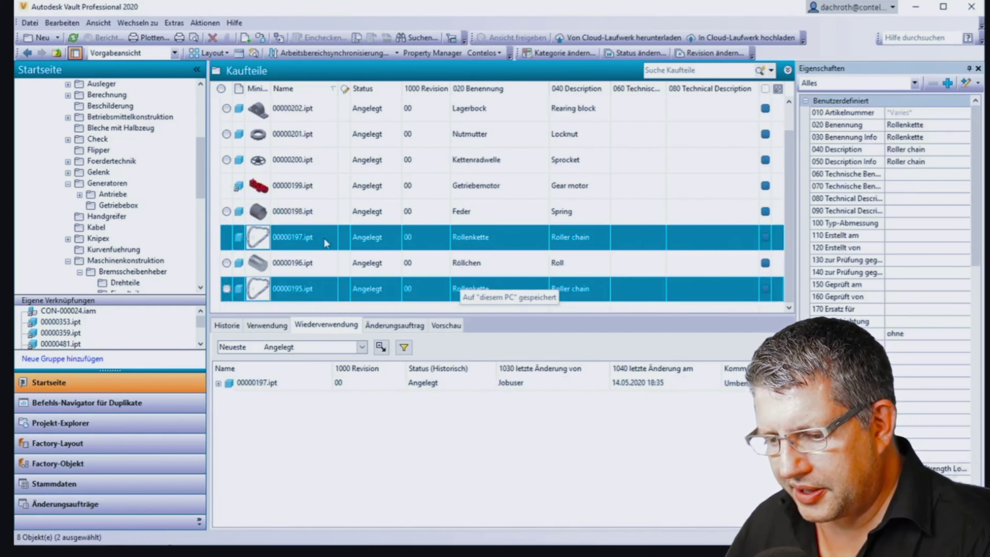
pyautogui.rightClick(327, 243)
pyautogui.click(377, 284)
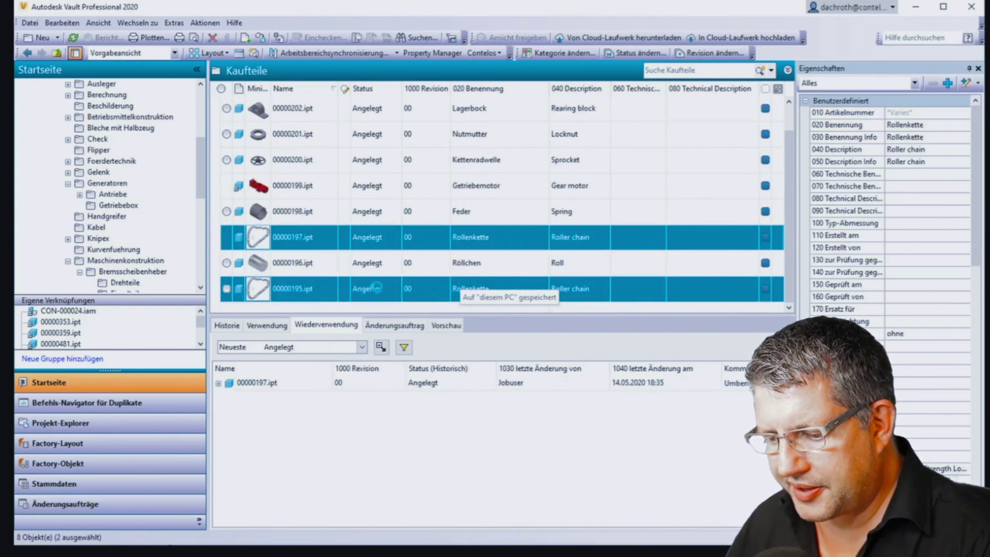
pyautogui.click(344, 187)
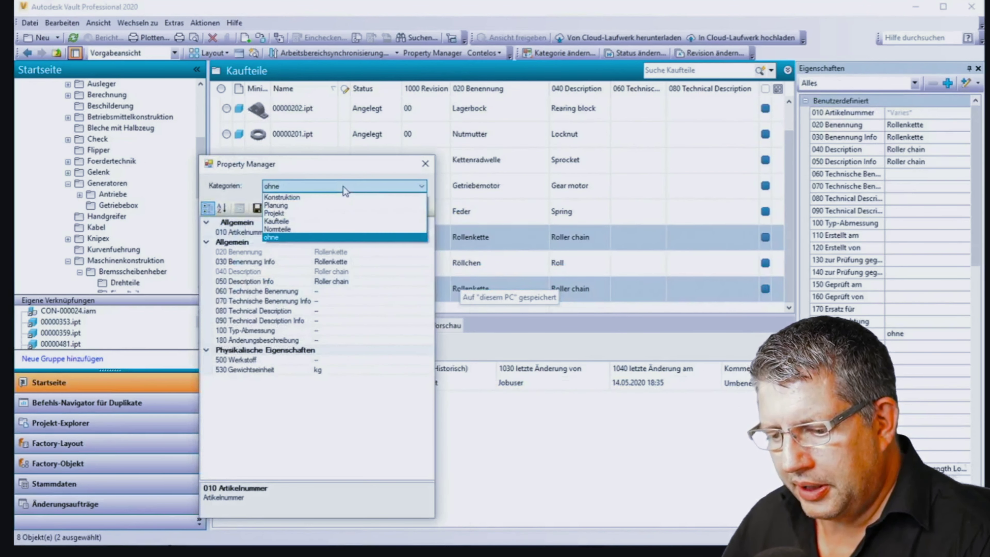
pyautogui.click(320, 222)
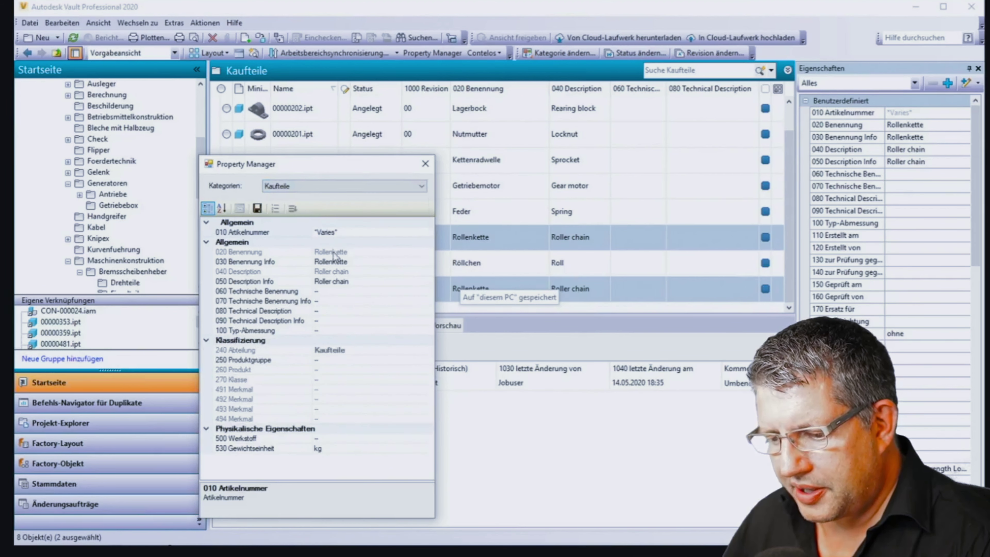
# Set Produktgruppe Allgemein, Produkt Rollenkettenantrieb, Klasse Rollenkette, and save
pyautogui.click(375, 359)
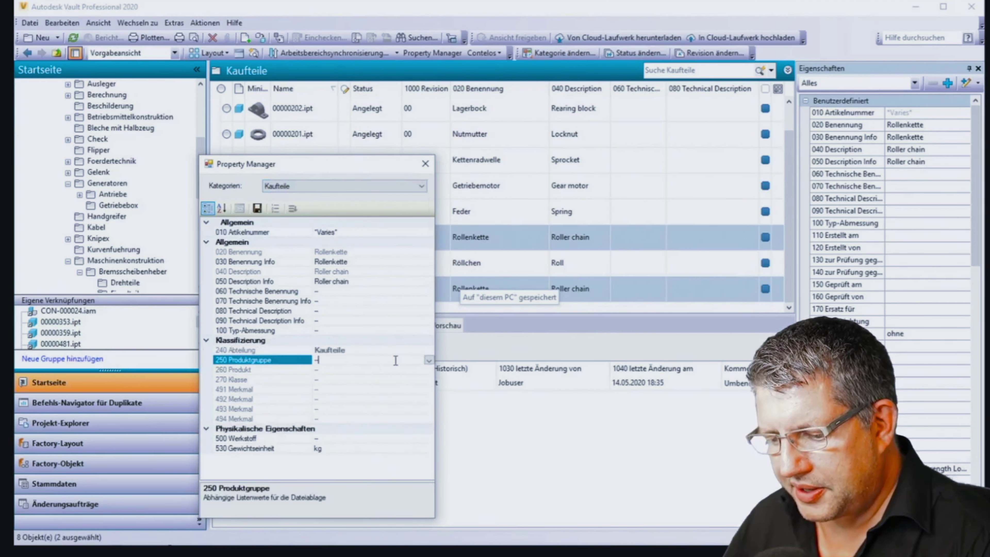
pyautogui.click(429, 360)
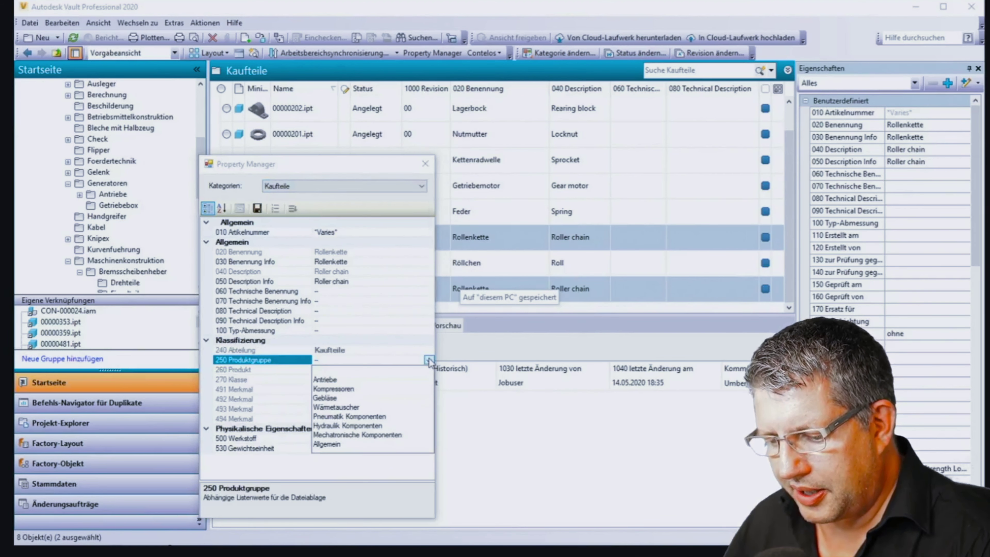
pyautogui.click(334, 446)
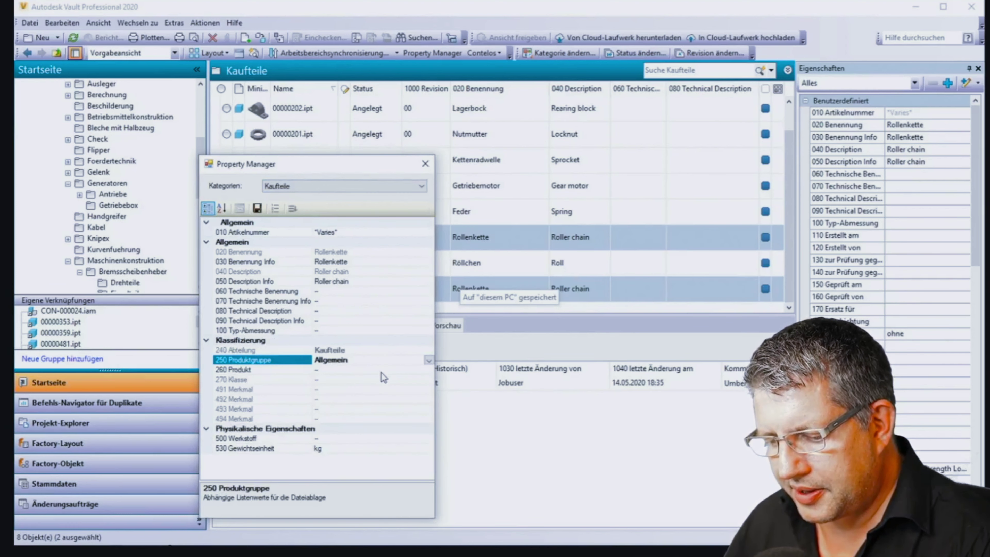
pyautogui.click(389, 370)
pyautogui.click(428, 370)
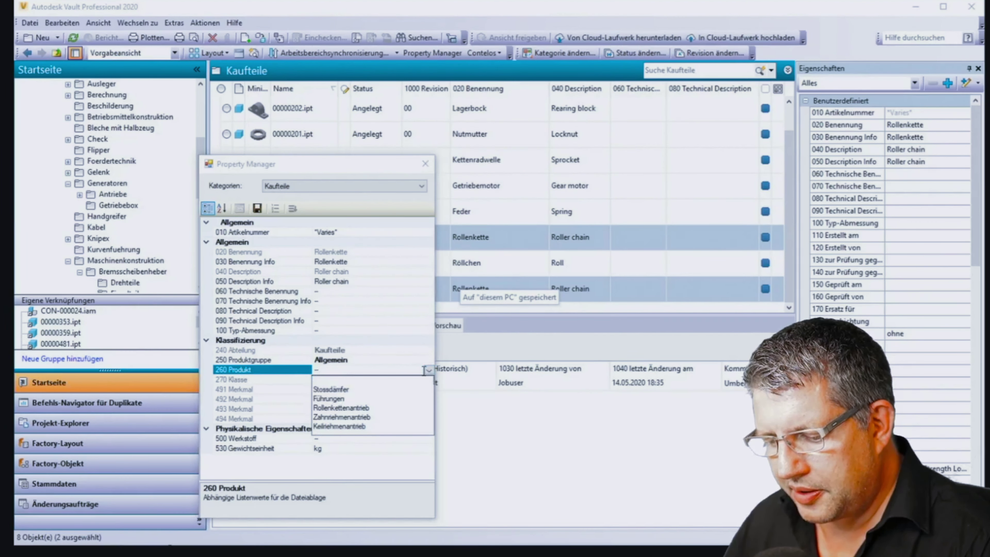
pyautogui.click(367, 408)
pyautogui.click(355, 381)
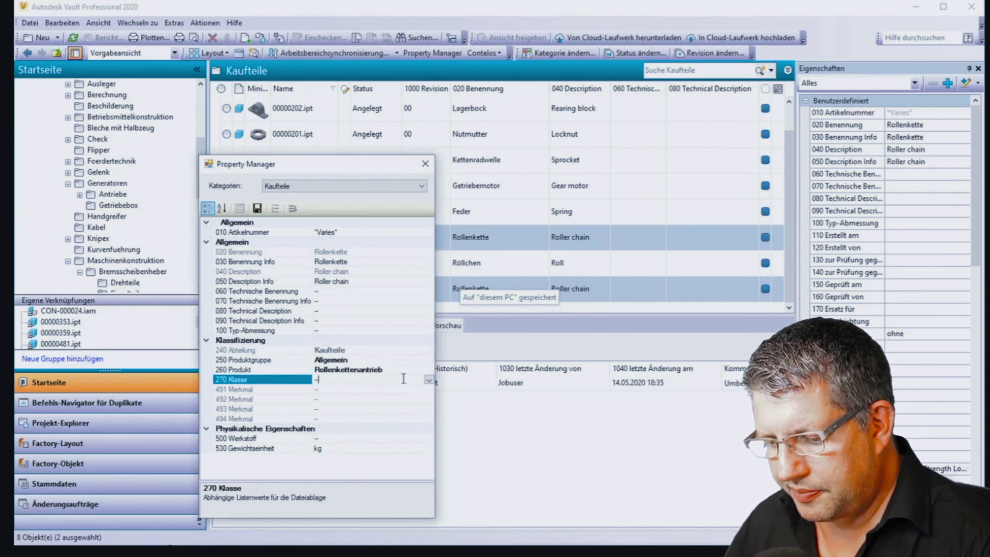
pyautogui.click(429, 379)
pyautogui.click(338, 400)
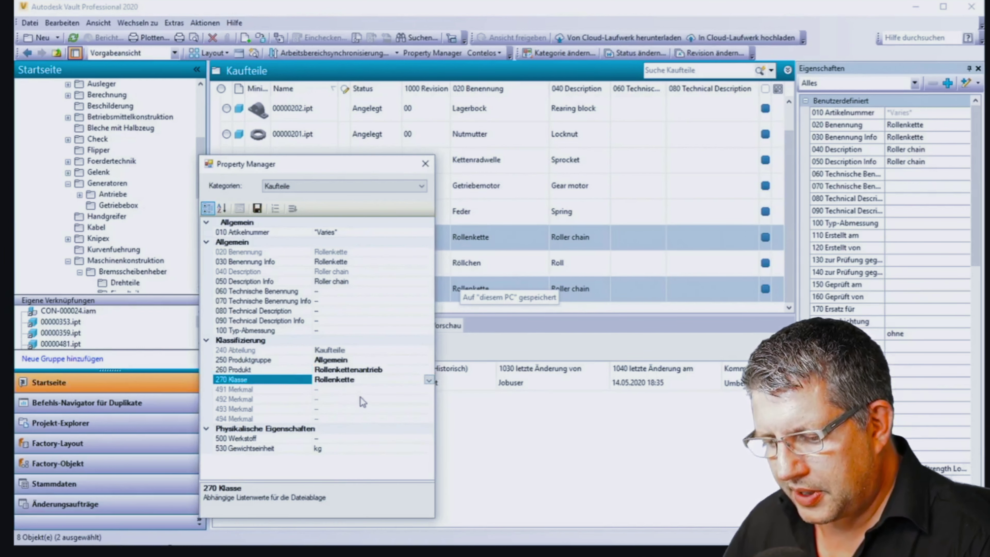
pyautogui.click(257, 209)
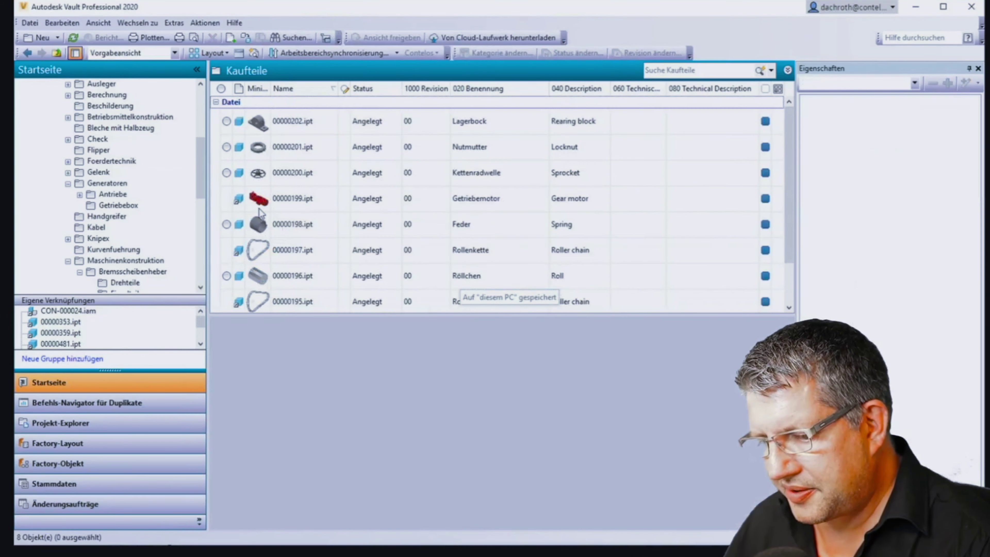
# Select Getriebemotor part 00000199.ipt and browse the Vault tree to its Asynchronmaschine folder
pyautogui.click(297, 202)
pyautogui.rightClick(296, 198)
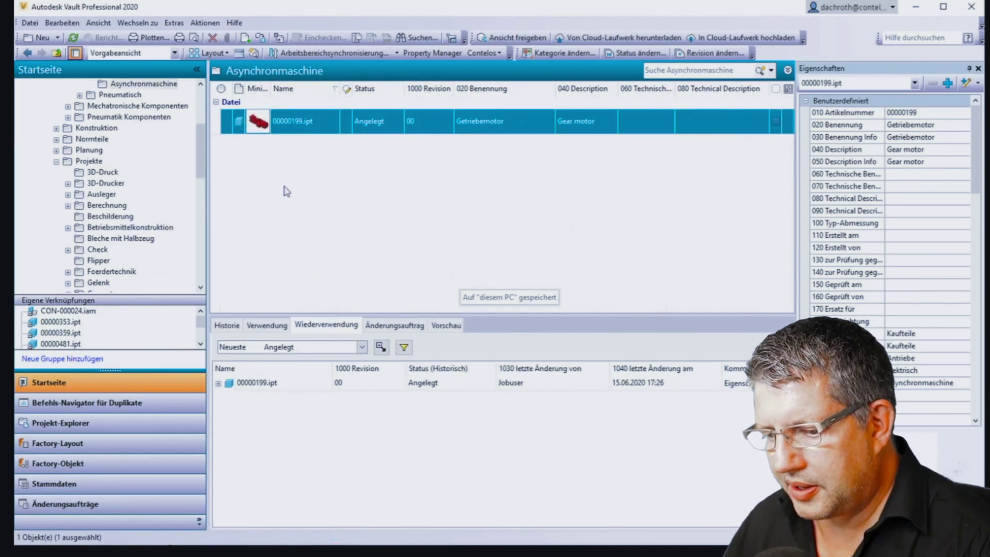
pyautogui.moveTo(204, 151); pyautogui.dragTo(203, 122)
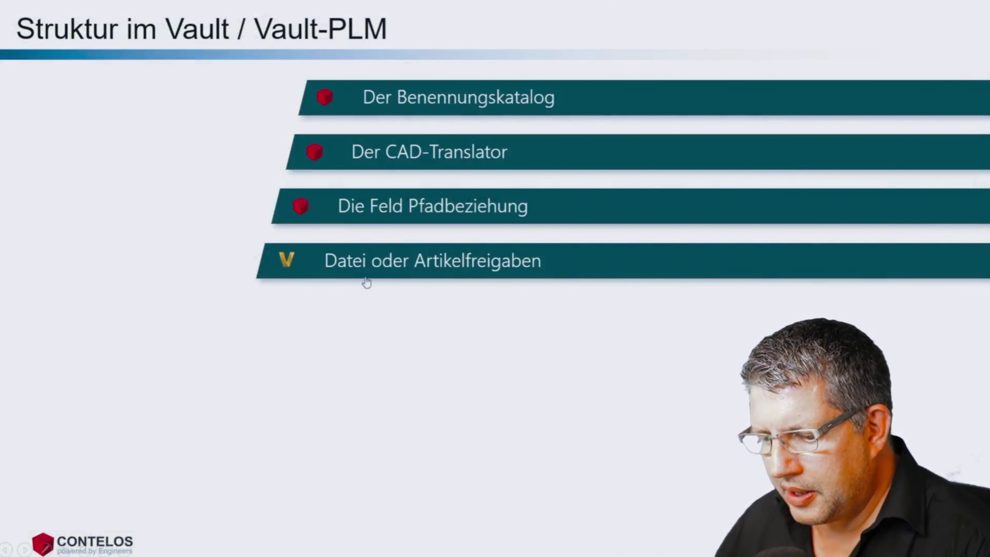
# Advance the slideshow to the lifecycle diagram with Angelegt highlighted
pyautogui.click(408, 270)
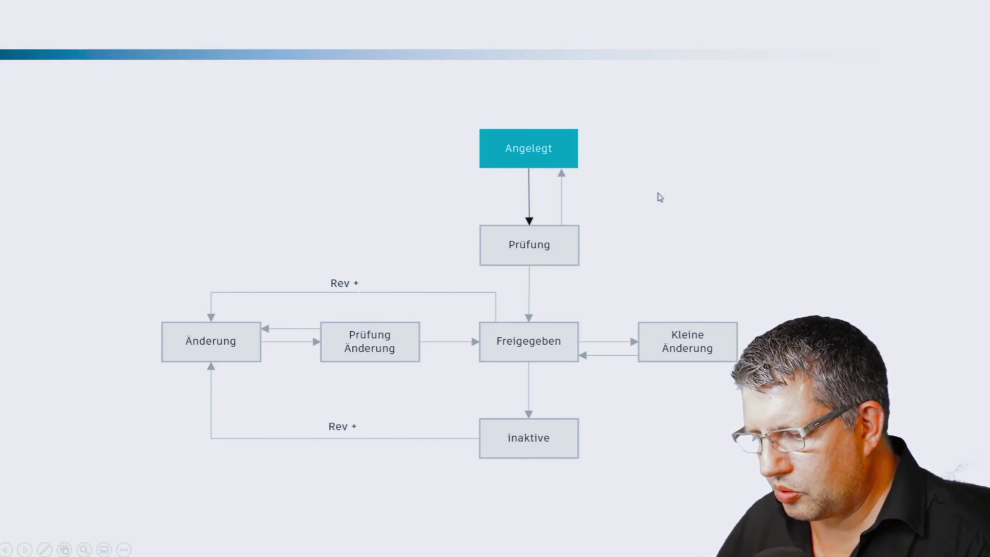
# Play the lifecycle animations through Prüfung and the Vier Augenprinzip note to Freigegeben with PDF
pyautogui.press('Right')
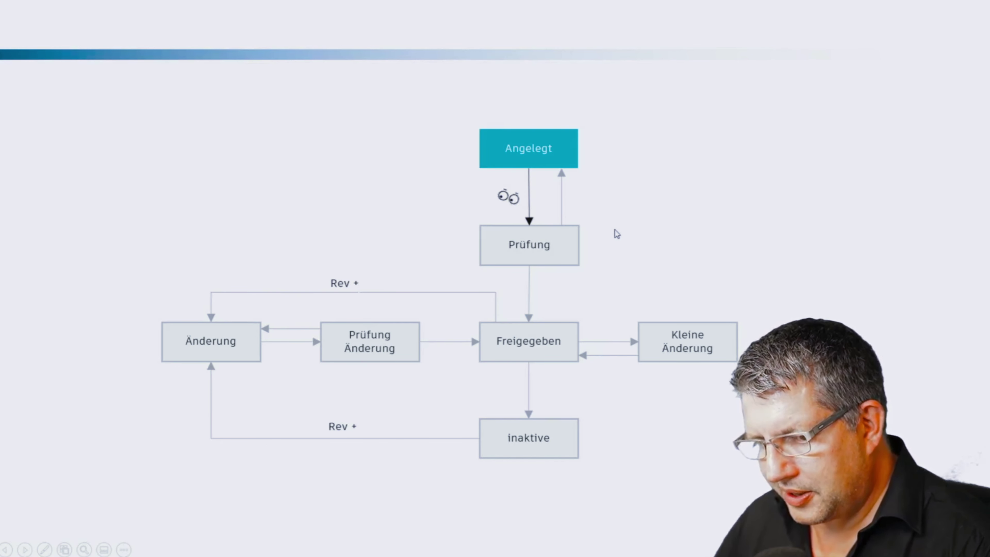
pyautogui.click(632, 219)
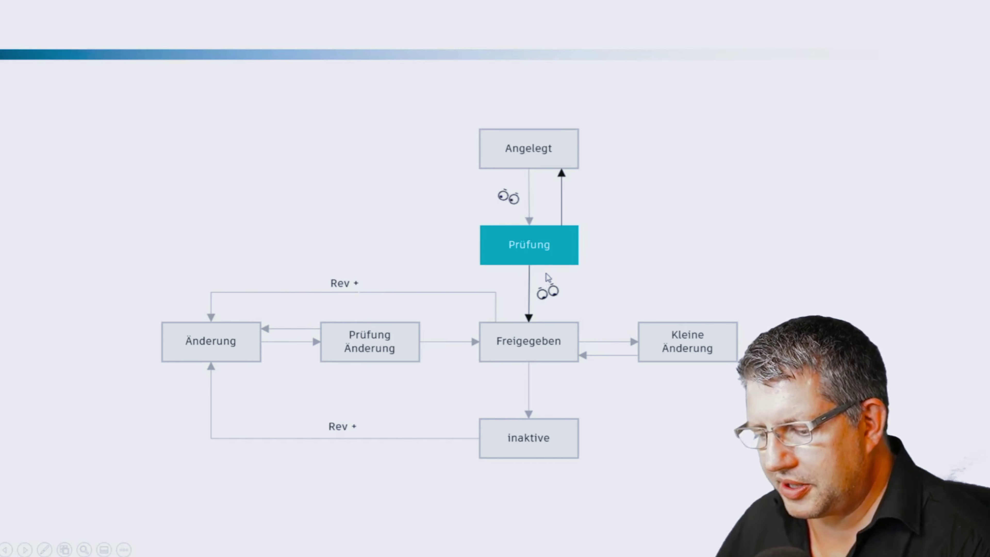
pyautogui.click(641, 253)
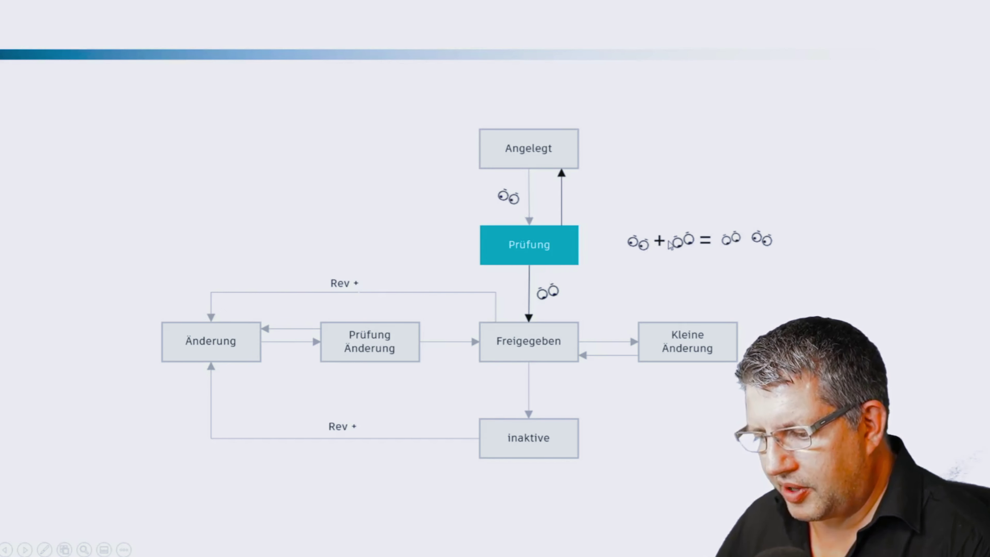
pyautogui.click(672, 291)
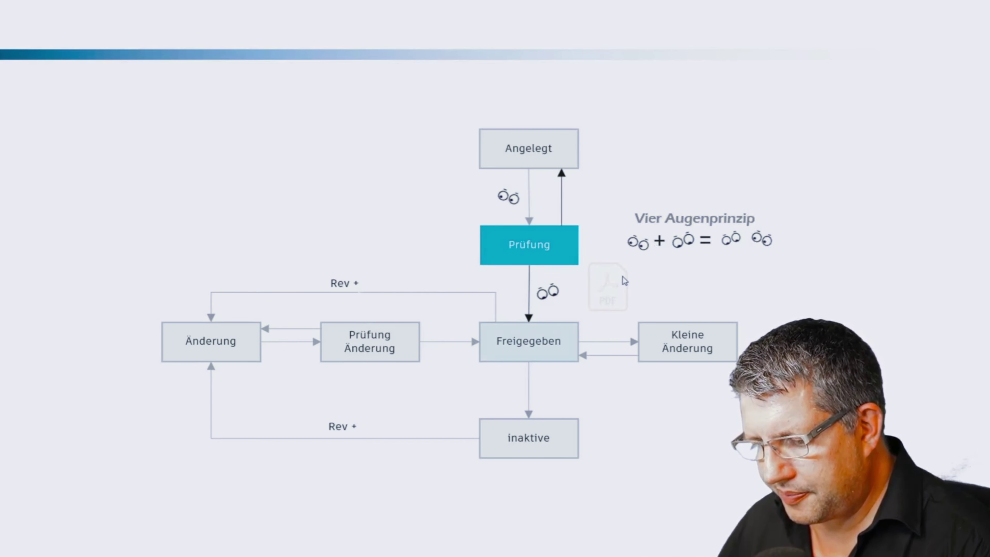
pyautogui.click(624, 281)
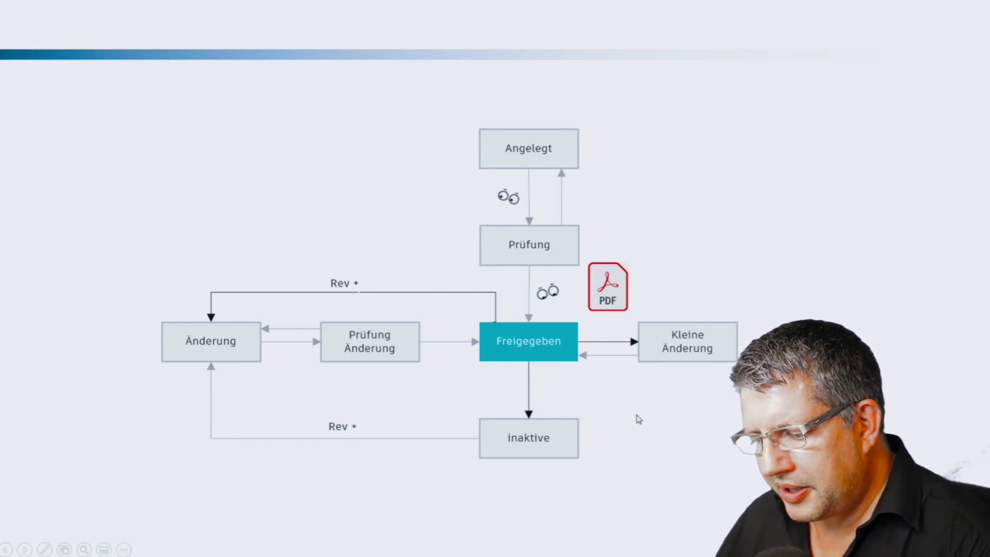
# Animate the workflow through Kleine Änderung, Änderung, Prüfung Änderung, Freigegeben and inaktive
pyautogui.click(659, 416)
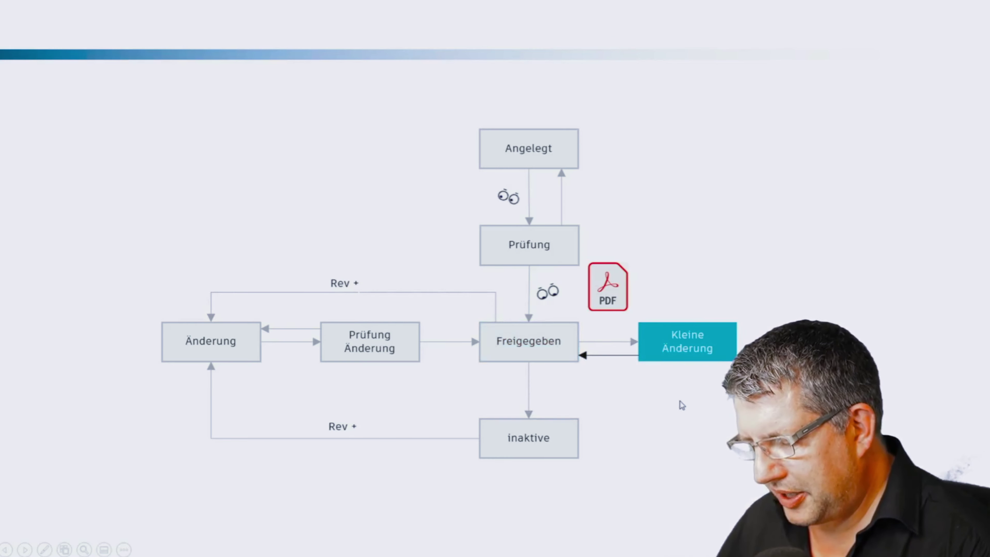
pyautogui.click(647, 397)
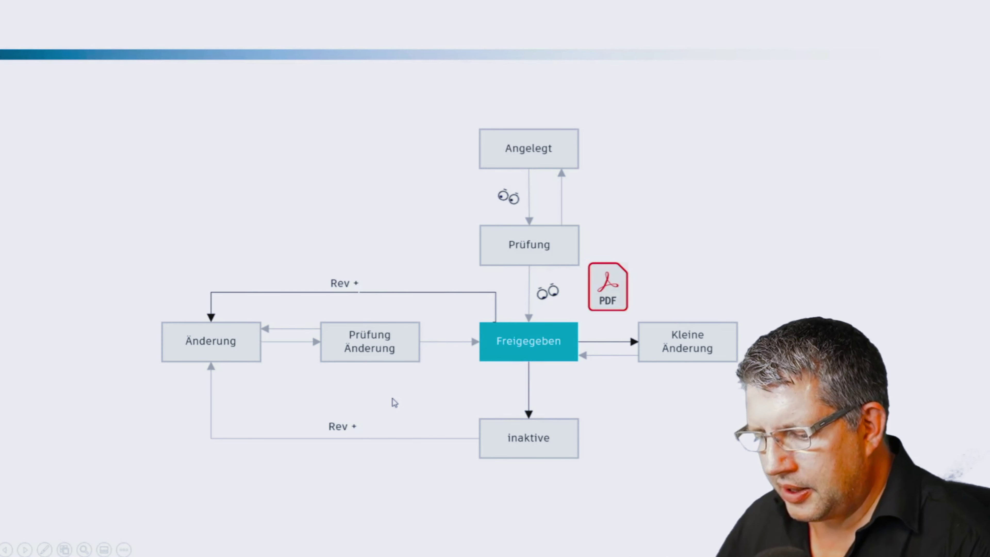
pyautogui.press('Right')
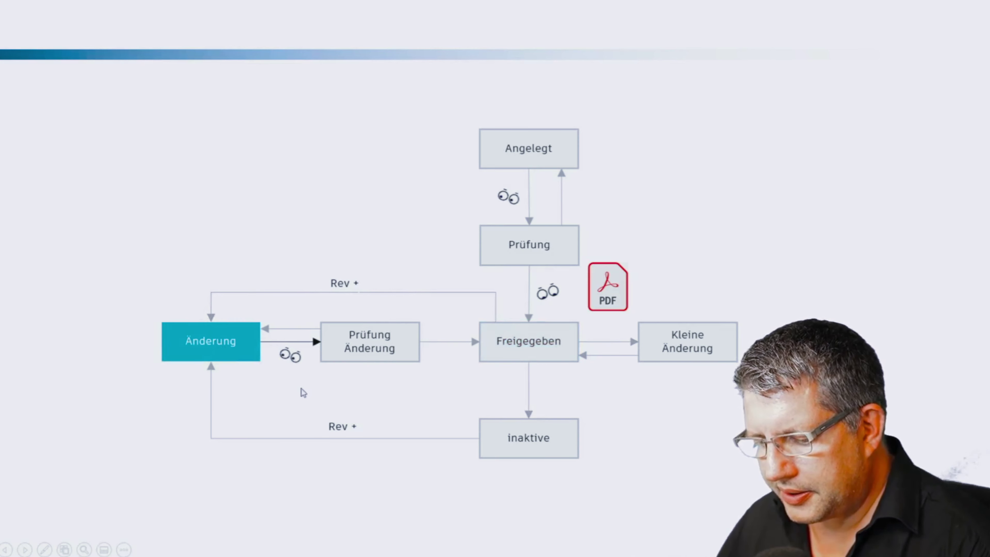
pyautogui.press('Right')
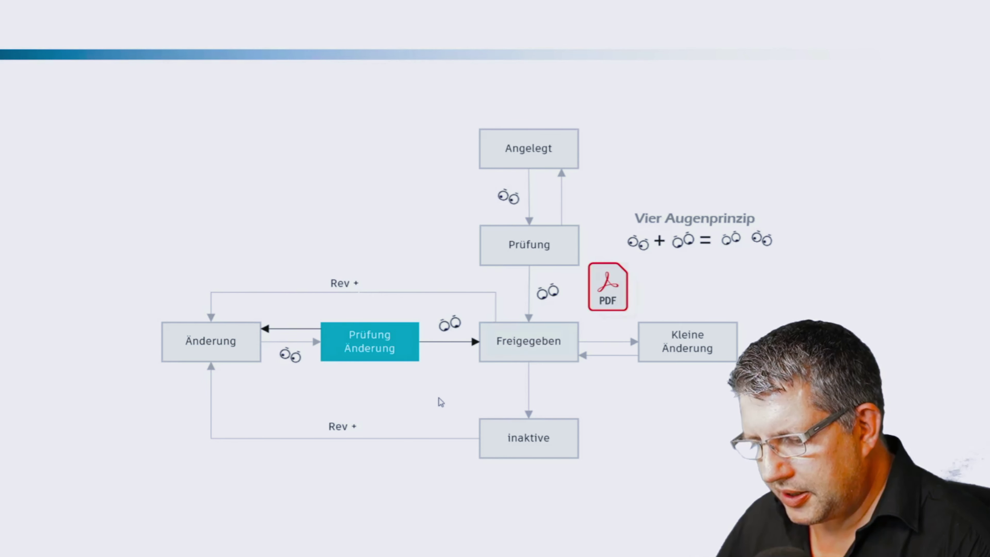
pyautogui.press('Right')
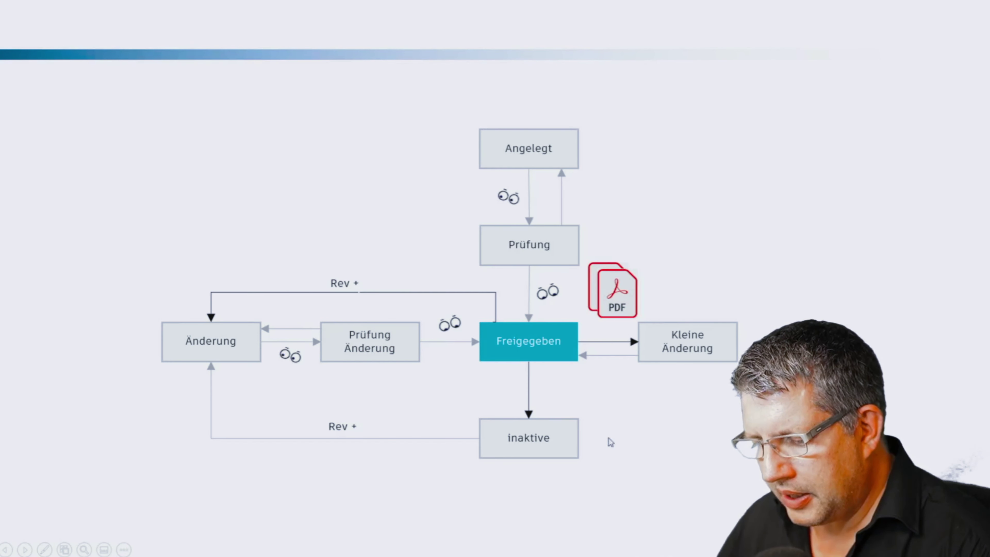
pyautogui.click(621, 404)
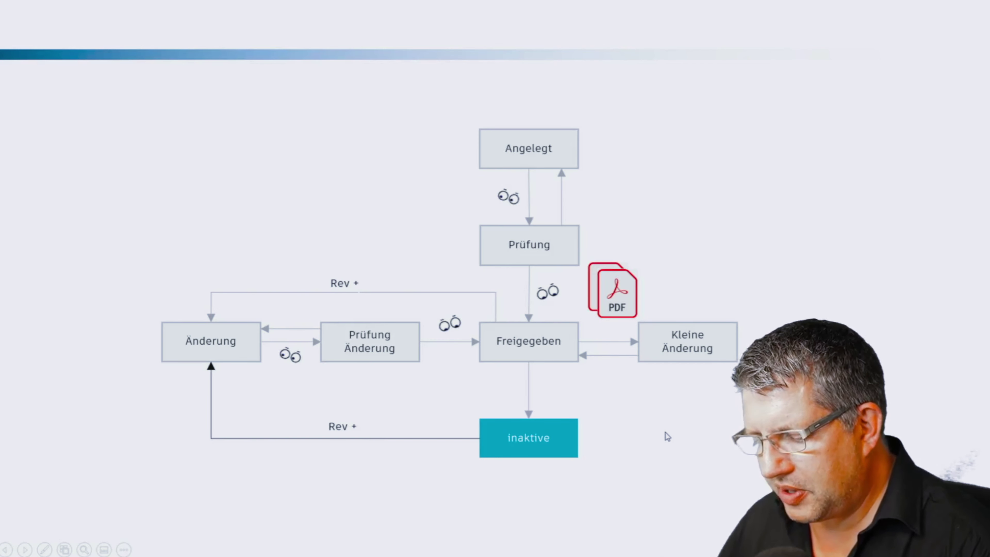
# Cycle back through Änderung and Prüfung Änderung to Freigegeben, then advance to the Struktur im Vault slide
pyautogui.click(342, 439)
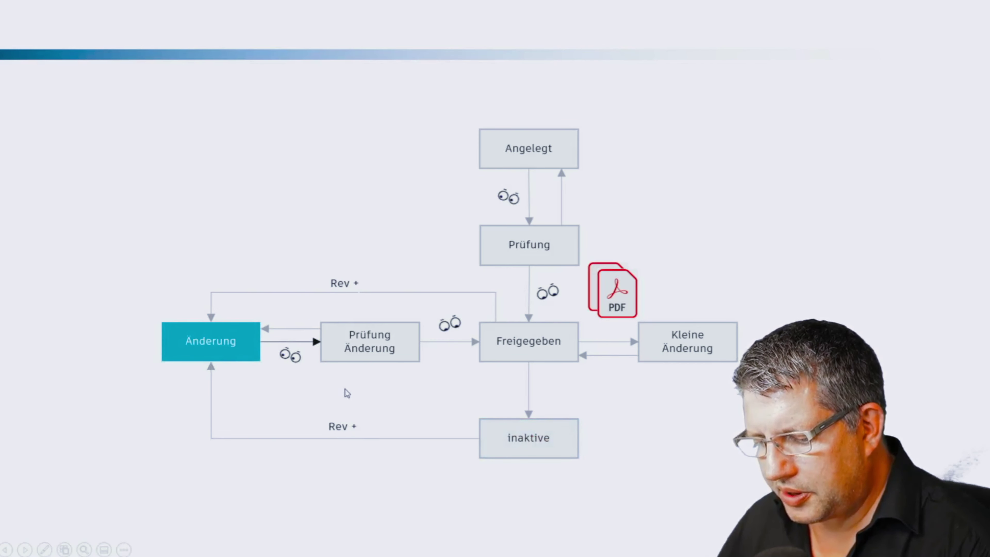
pyautogui.click(320, 377)
pyautogui.click(387, 387)
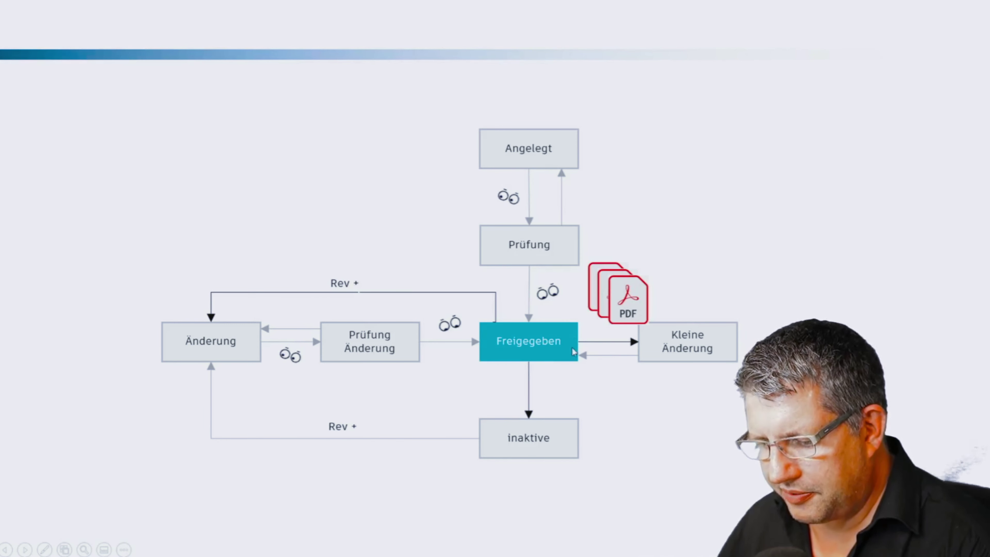
pyautogui.rightClick(662, 416)
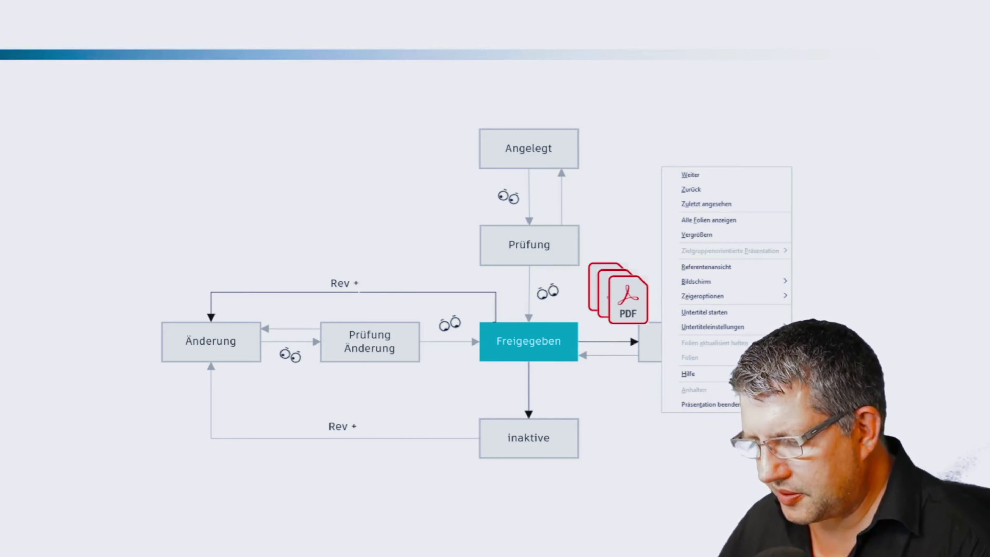
pyautogui.press('Escape')
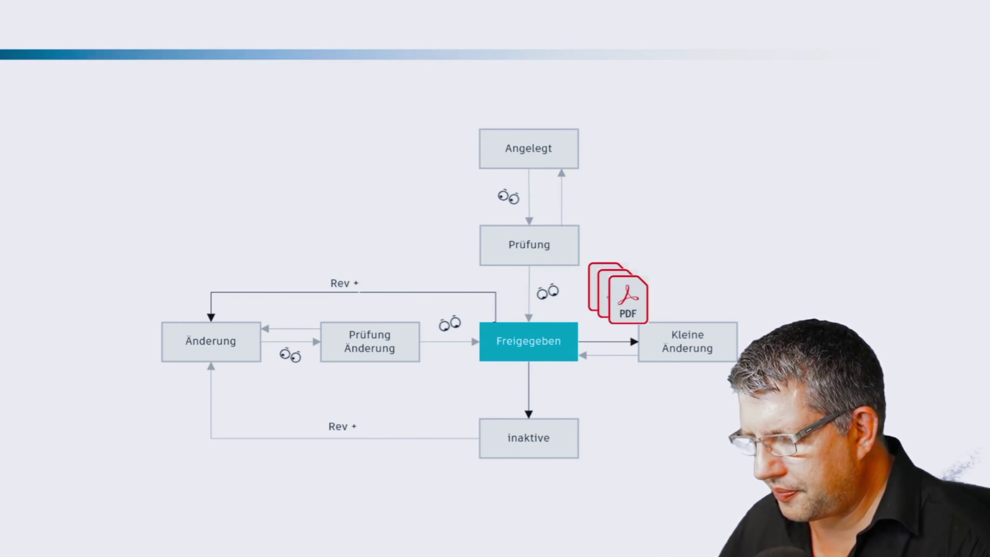
pyautogui.click(417, 451)
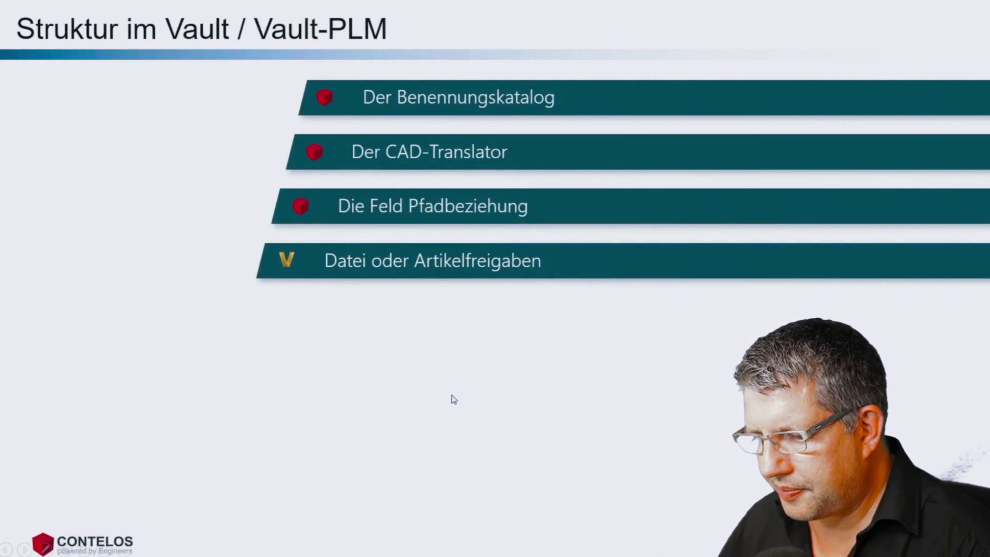
# Pass the Alles rund um Stücklisten slide and end the slideshow to show Inventor assembly 00000501.iam
pyautogui.click(454, 399)
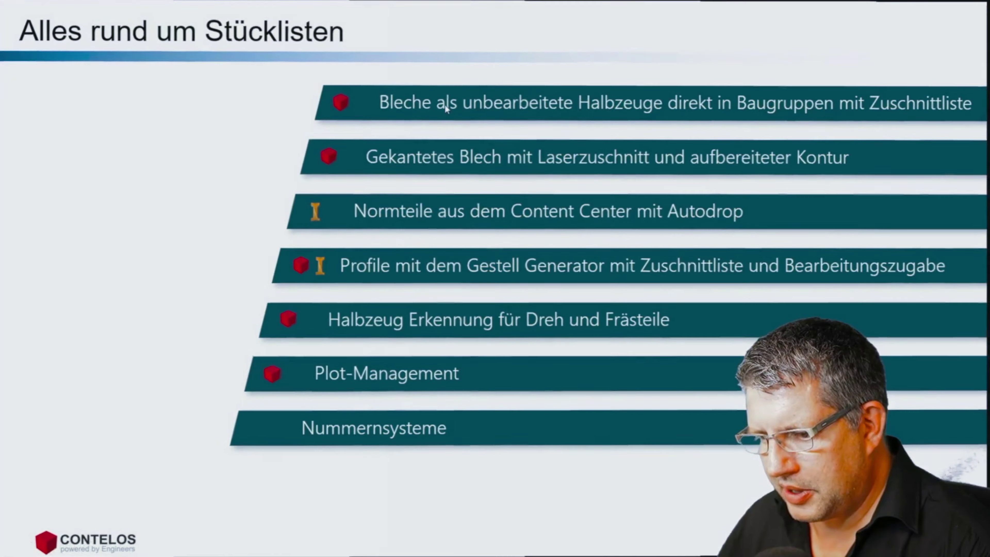
pyautogui.click(445, 106)
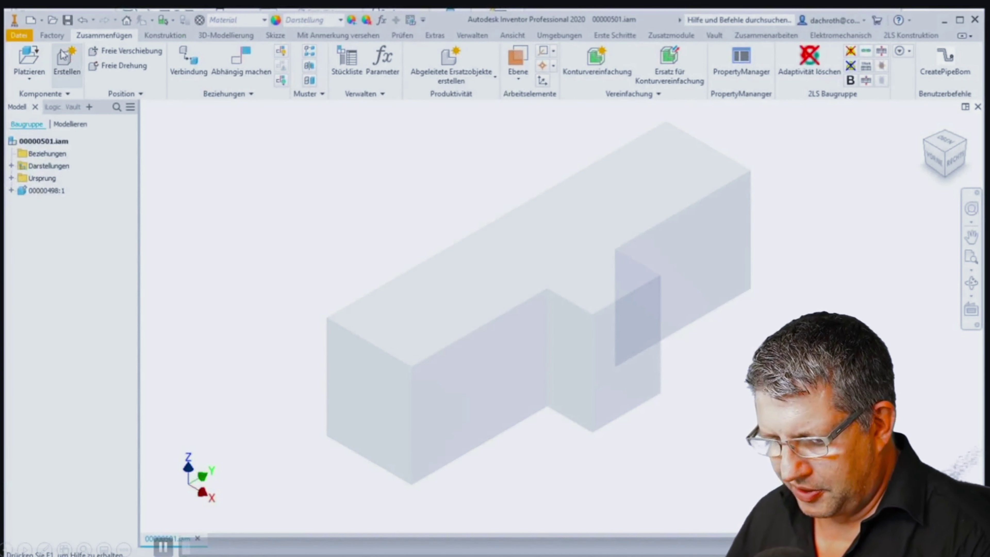
# Create a new part from the Rechteckflansch.ipt template and show it in the home view
pyautogui.click(30, 20)
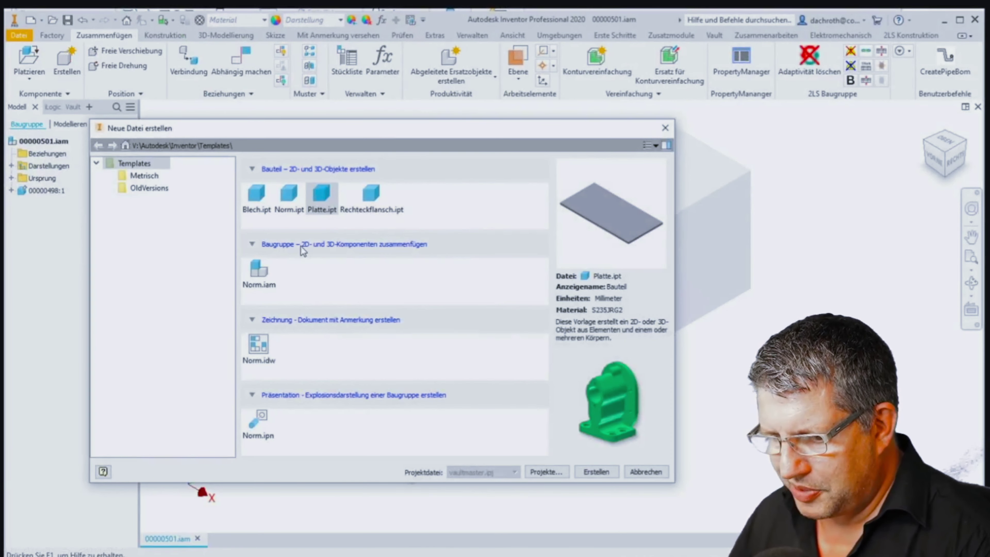
pyautogui.doubleClick(375, 199)
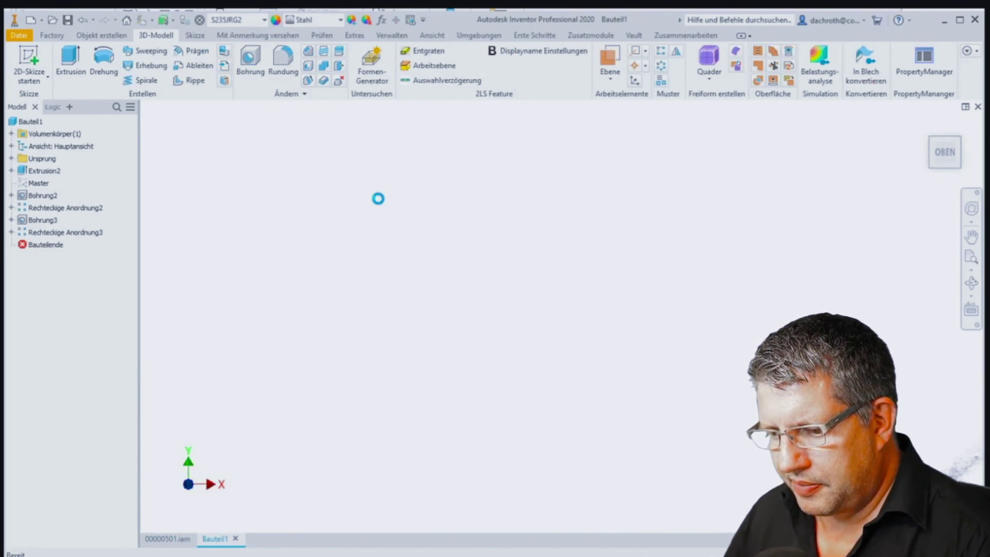
pyautogui.click(927, 125)
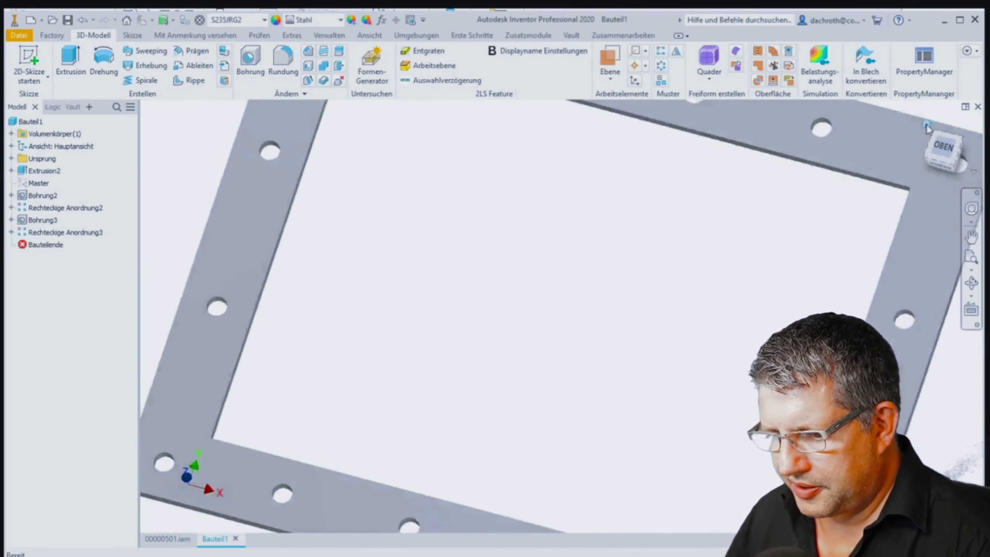
# Set the flange parameter Breite to 600 mm, enlarge Hoehe, and open the Property Manager
pyautogui.click(381, 20)
pyautogui.click(562, 228)
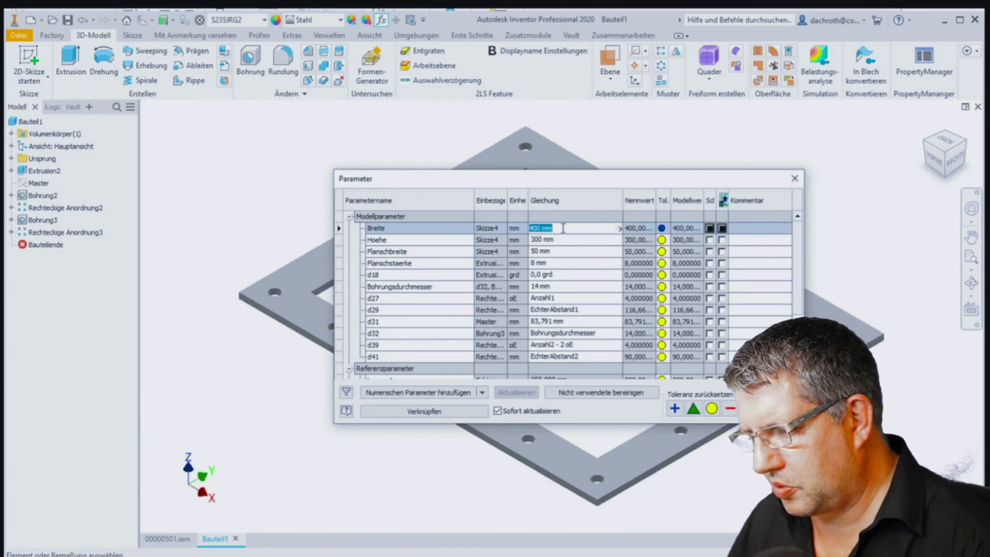
pyautogui.moveTo(557, 227)
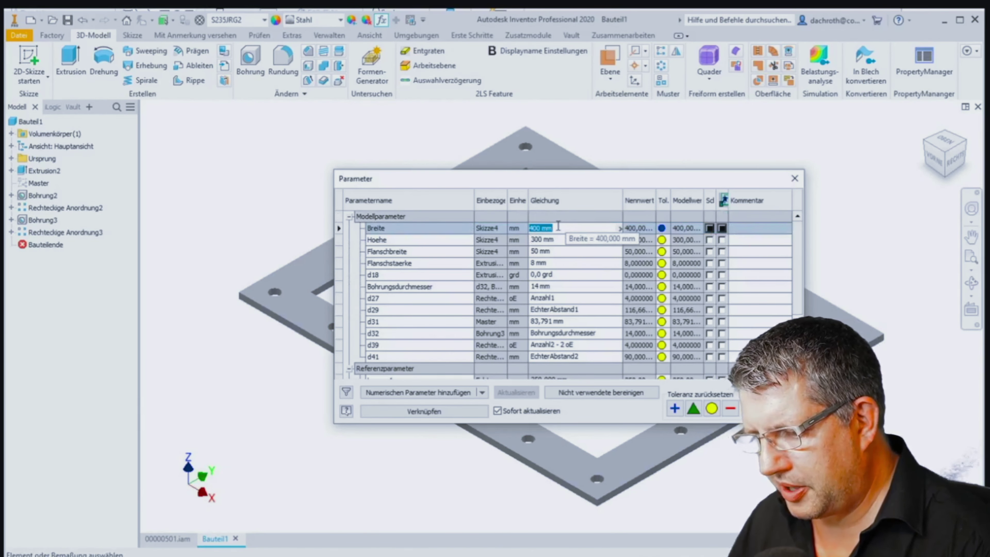
pyautogui.write('600')
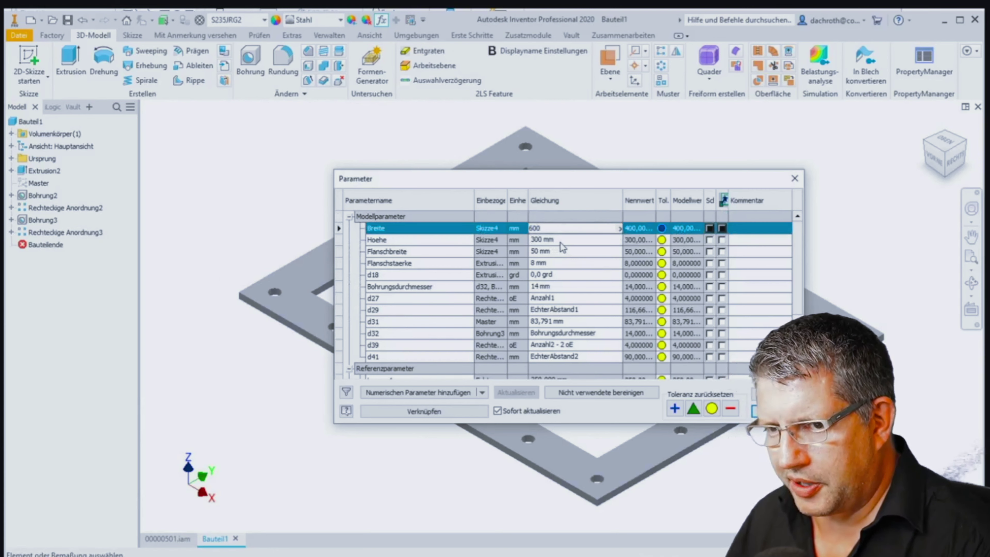
pyautogui.click(563, 239)
pyautogui.write('5')
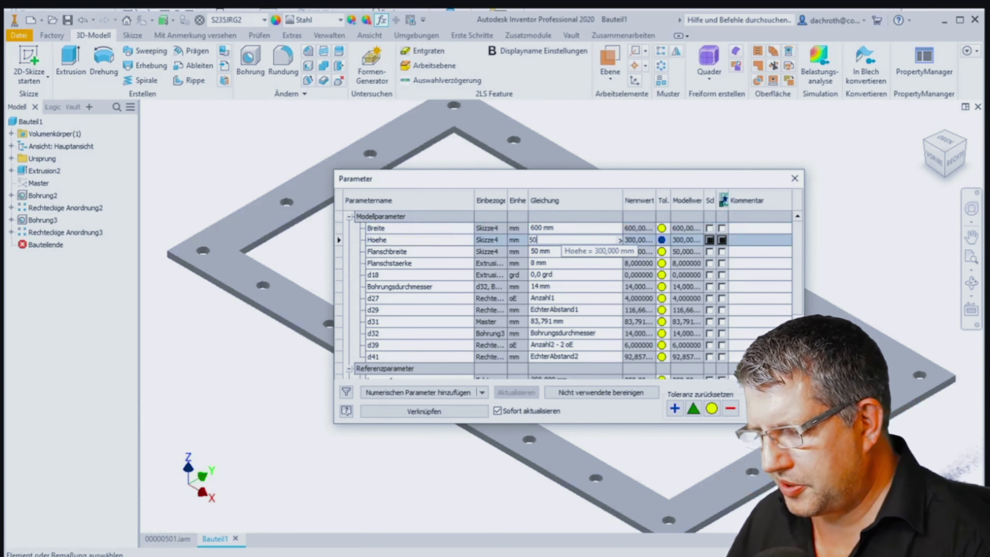
pyautogui.write('0')
pyautogui.click(777, 410)
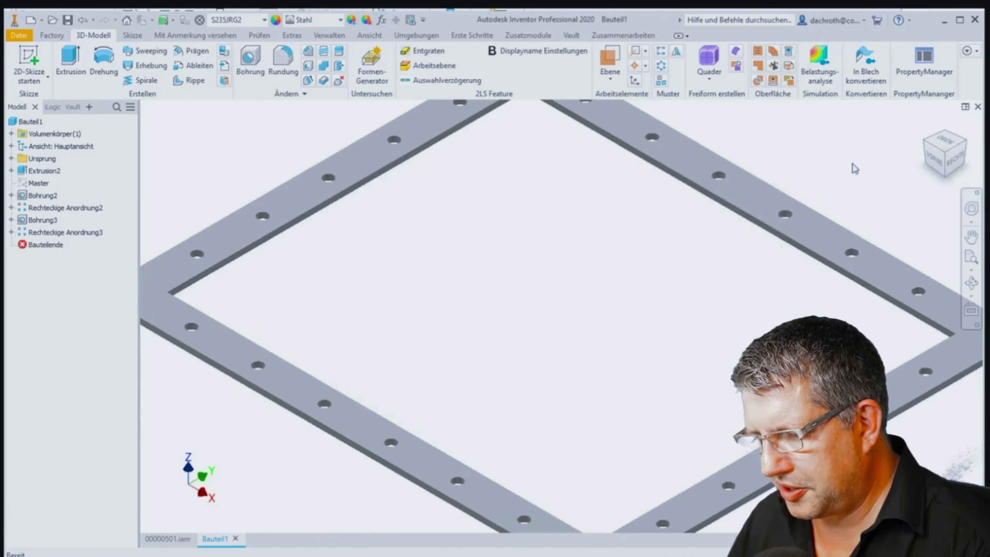
pyautogui.click(932, 65)
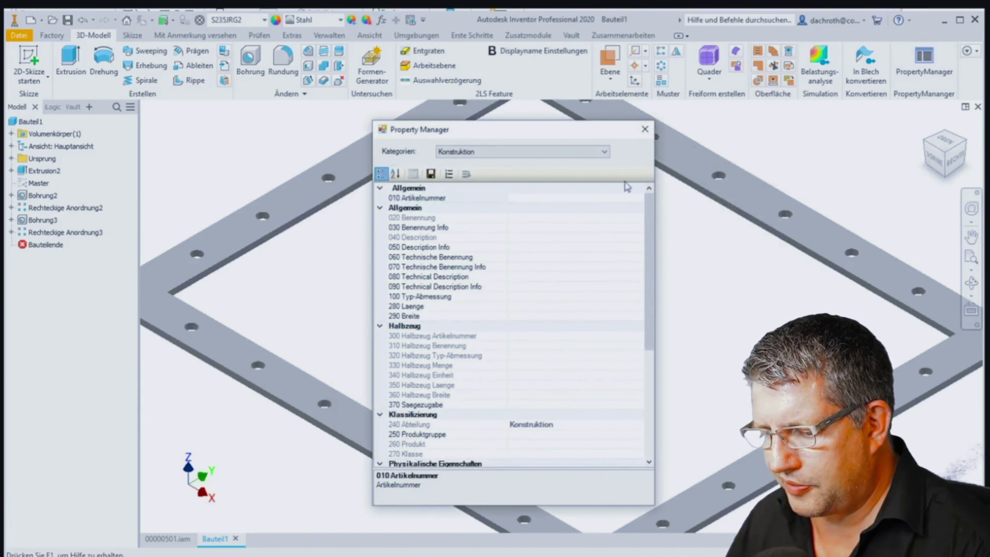
# Set Benennung Info to Flanschanschluss, keeping the Konstruktion category
pyautogui.click(513, 228)
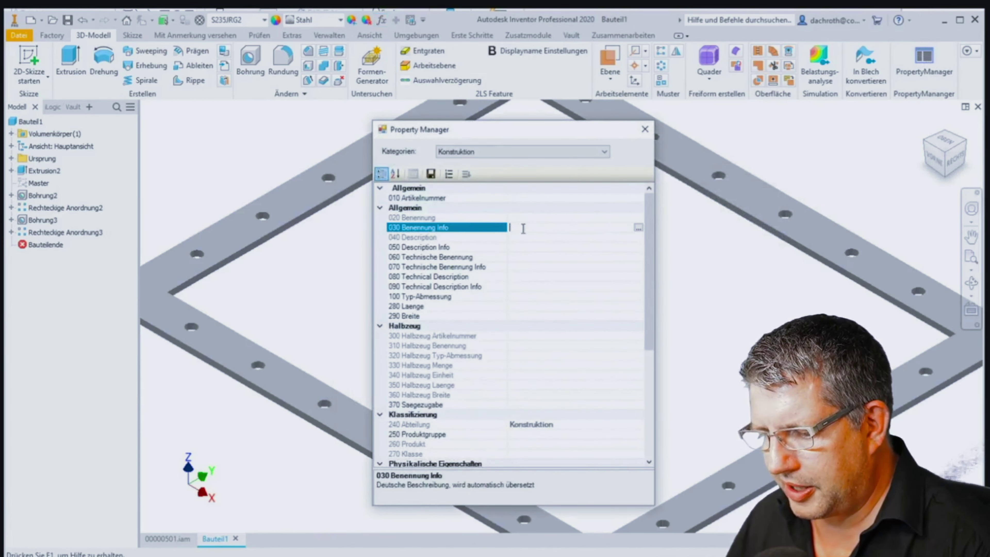
pyautogui.click(638, 227)
pyautogui.write('fl')
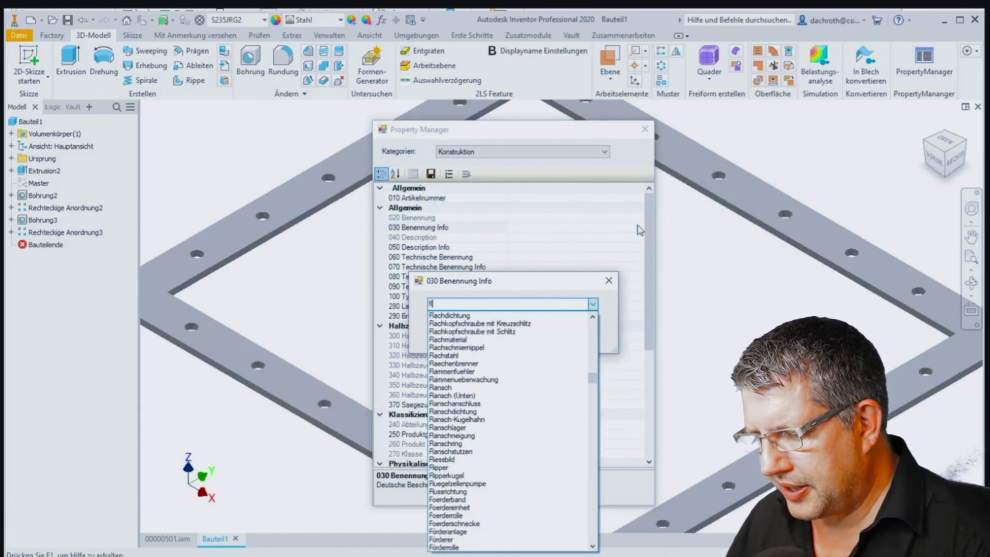
pyautogui.write('an')
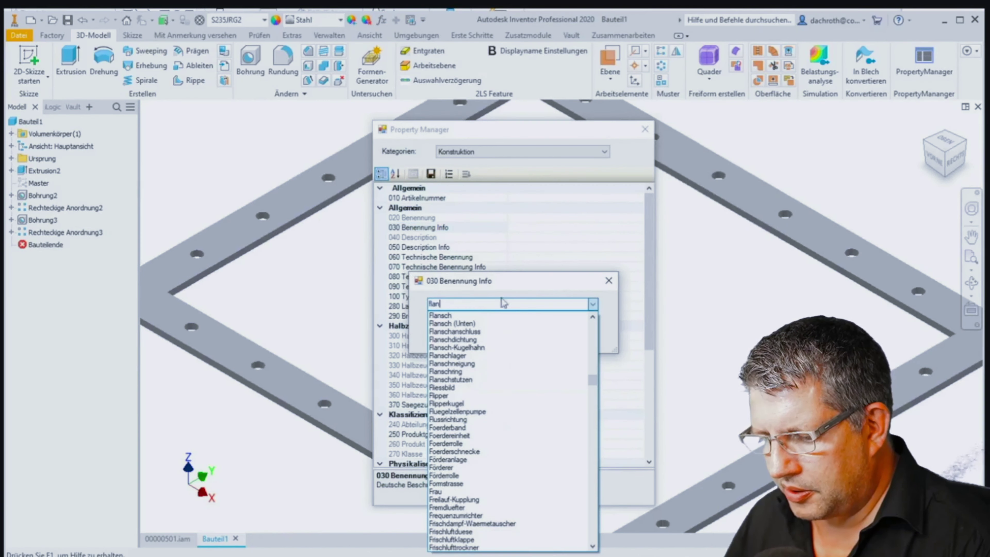
pyautogui.click(485, 331)
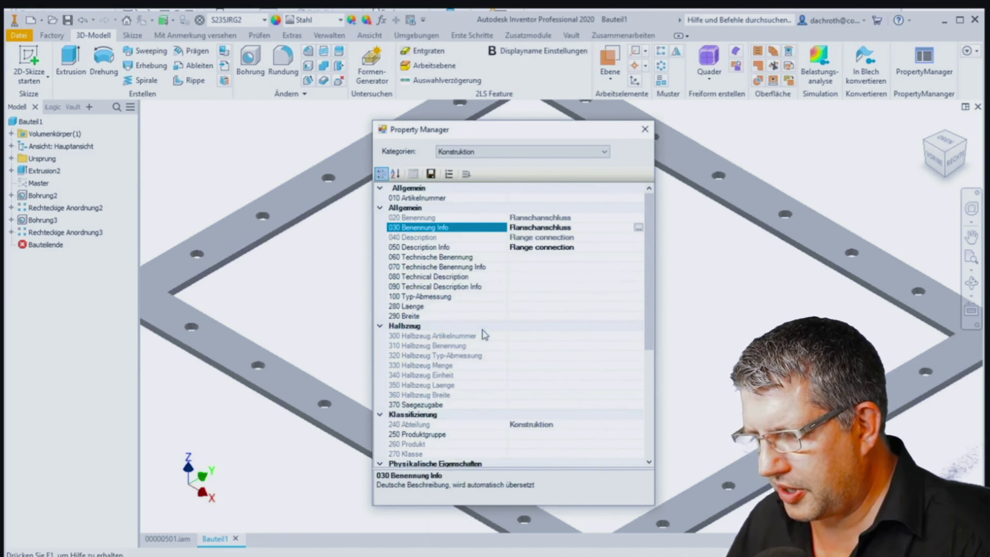
pyautogui.click(547, 152)
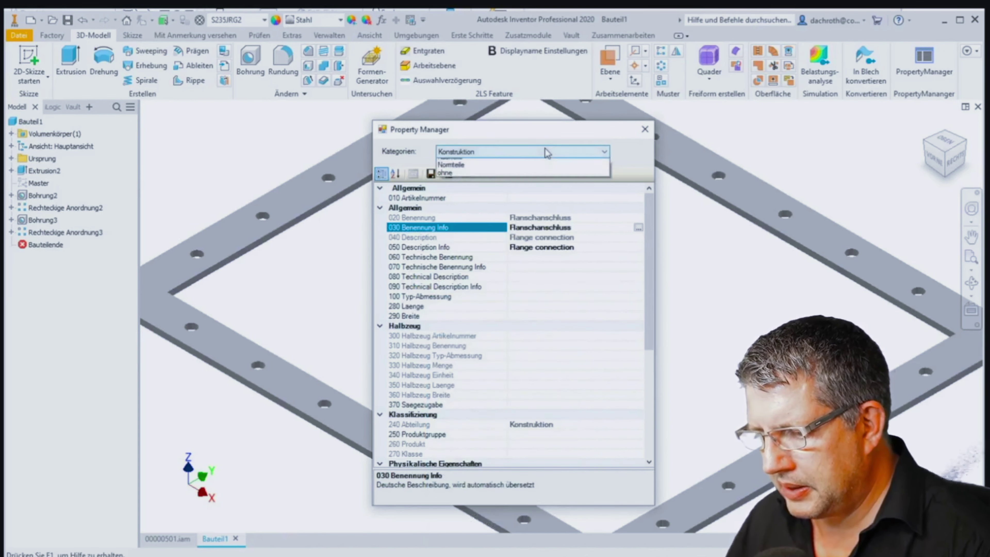
pyautogui.click(547, 153)
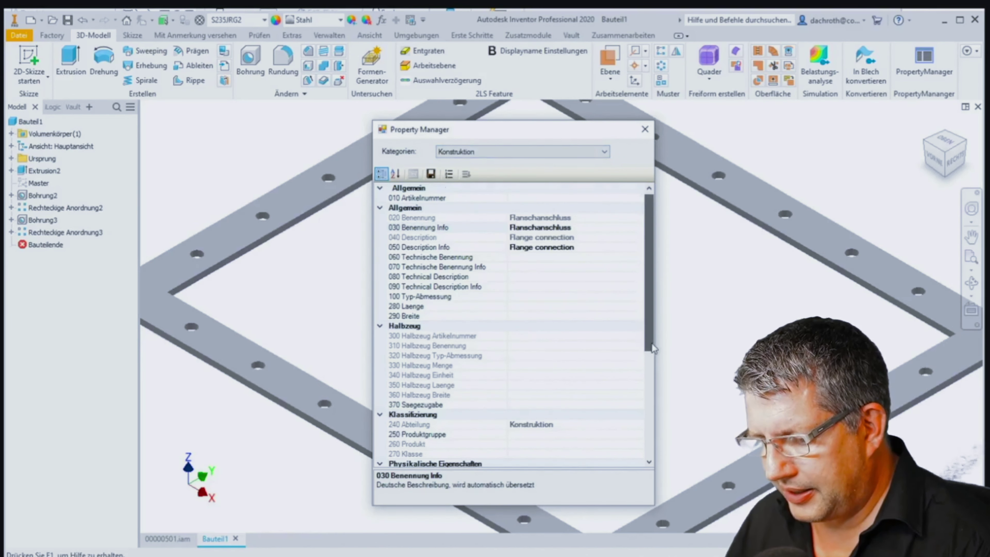
# Set Produktgruppe Komponenten, Produkt Lüftung and Klasse Flansche
pyautogui.moveTo(652, 343); pyautogui.dragTo(644, 381)
pyautogui.click(564, 375)
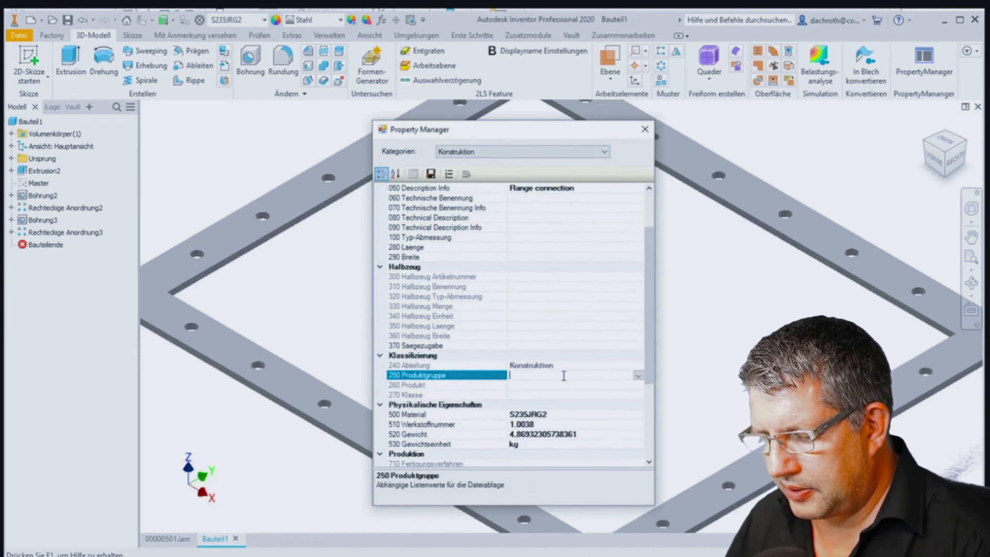
pyautogui.click(639, 375)
pyautogui.click(565, 395)
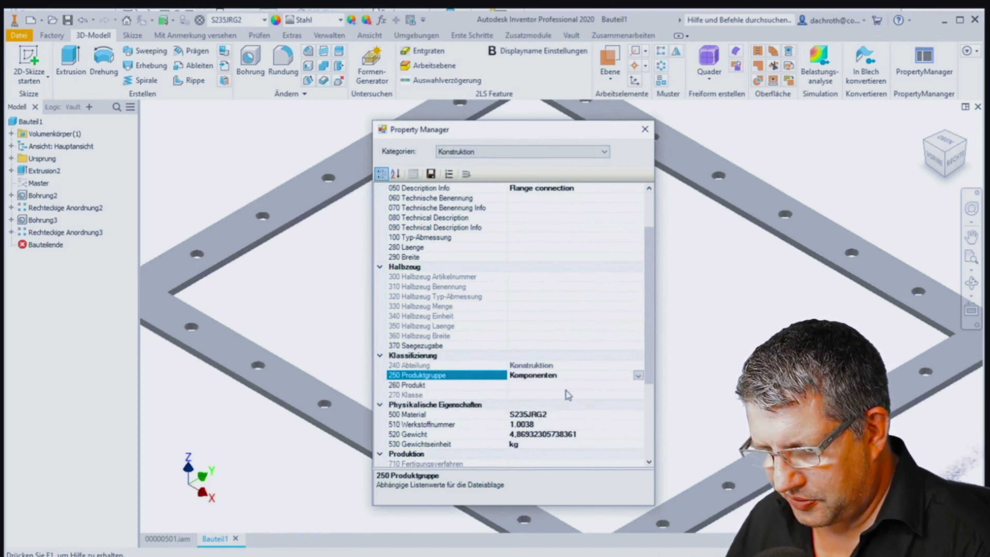
pyautogui.click(602, 385)
pyautogui.click(638, 386)
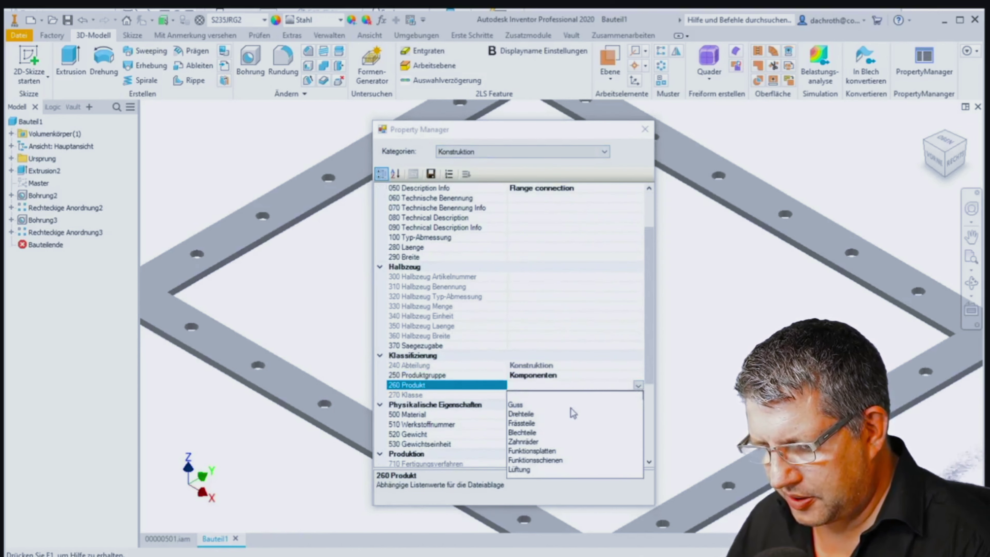
pyautogui.click(532, 471)
pyautogui.click(617, 397)
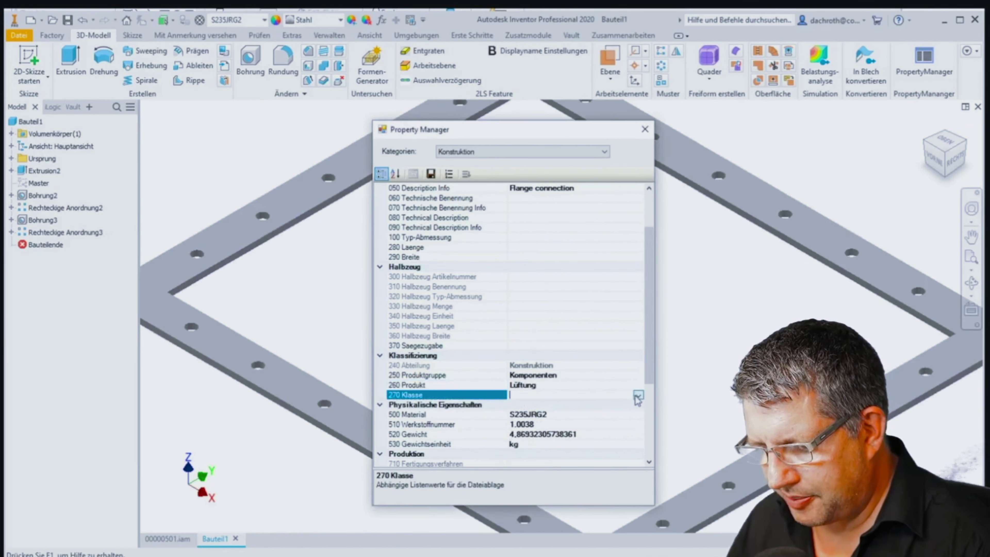
pyautogui.click(530, 424)
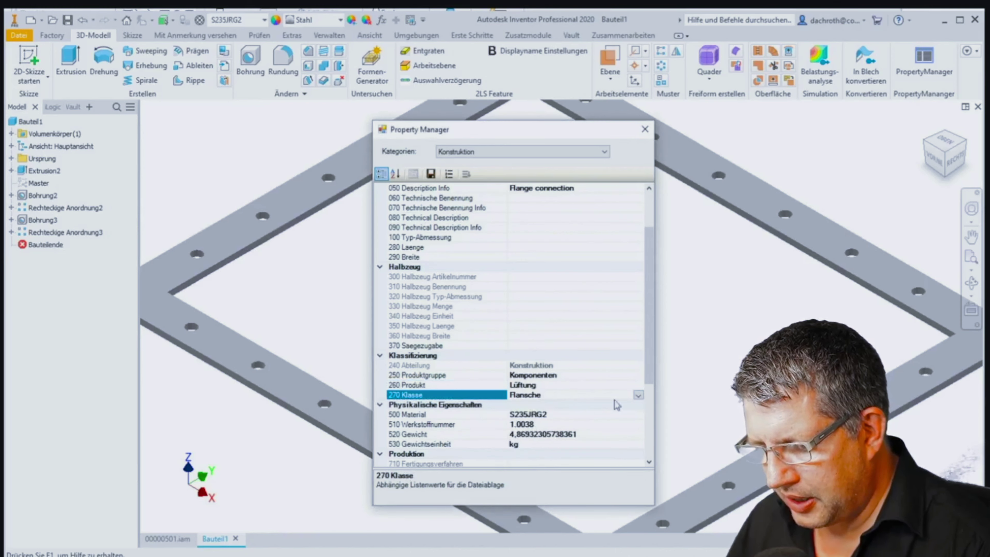
# Move and enlarge the Property Manager dialog to reveal the Tools rows
pyautogui.moveTo(528, 133); pyautogui.dragTo(521, 80)
pyautogui.moveTo(494, 451); pyautogui.dragTo(503, 535)
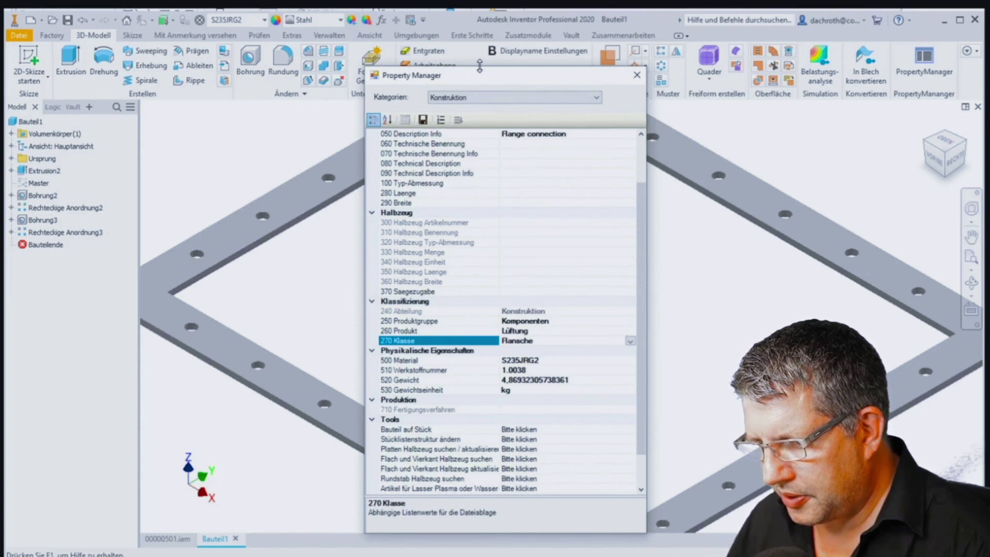
pyautogui.moveTo(479, 66); pyautogui.dragTo(480, 42)
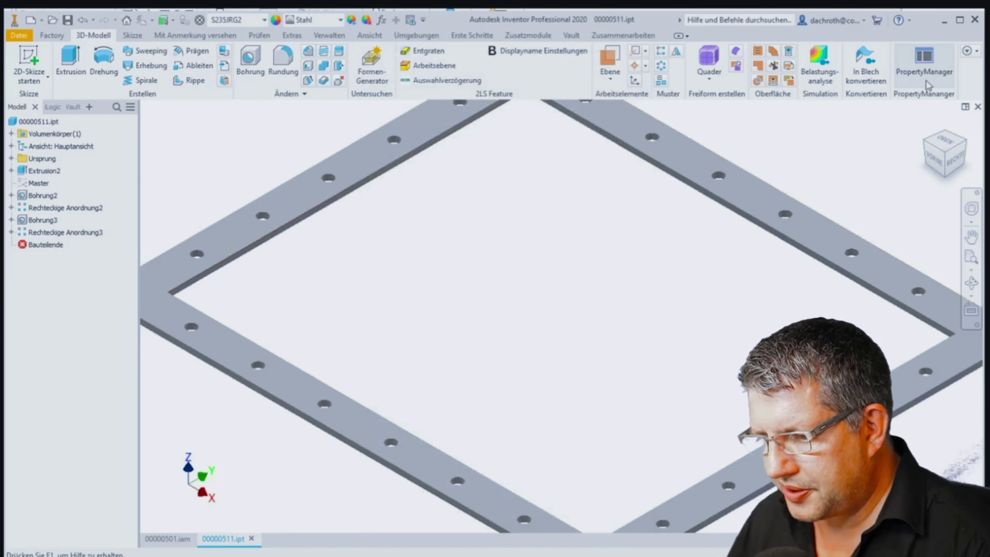
# Create a Laserscheiden (intern ohne Nachbearbeitung) article from KF-w-8-S235JRG2 sheet and save the properties
pyautogui.click(927, 64)
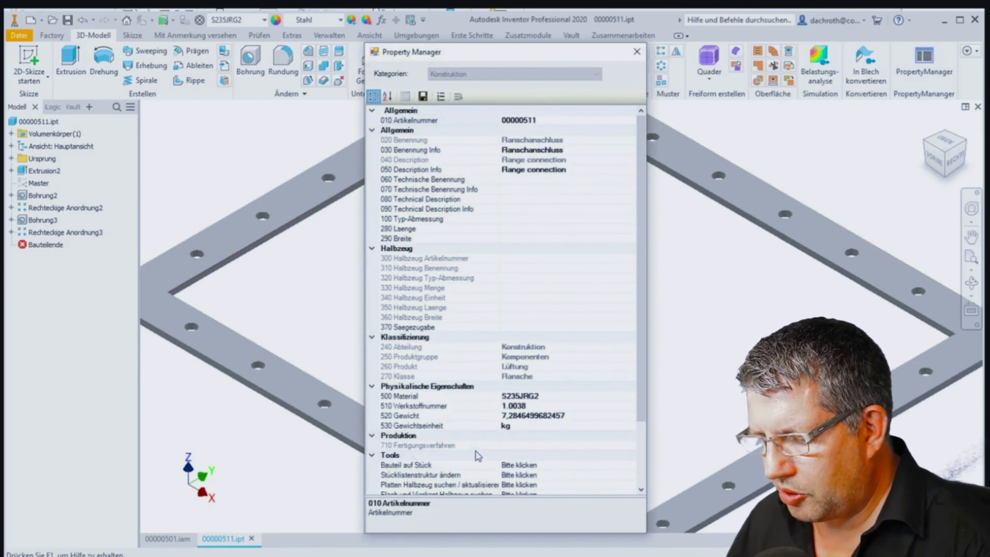
pyautogui.moveTo(638, 395); pyautogui.dragTo(637, 433)
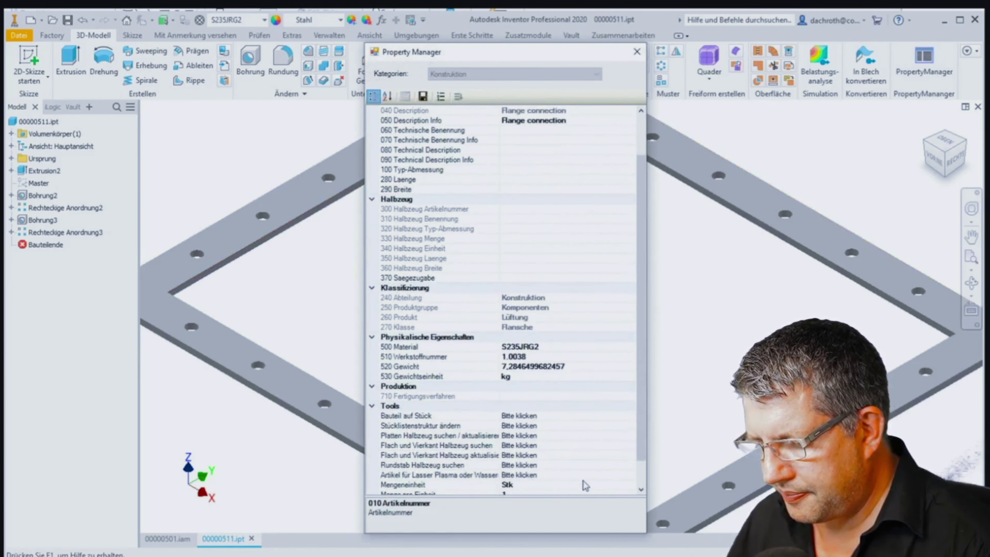
pyautogui.click(589, 475)
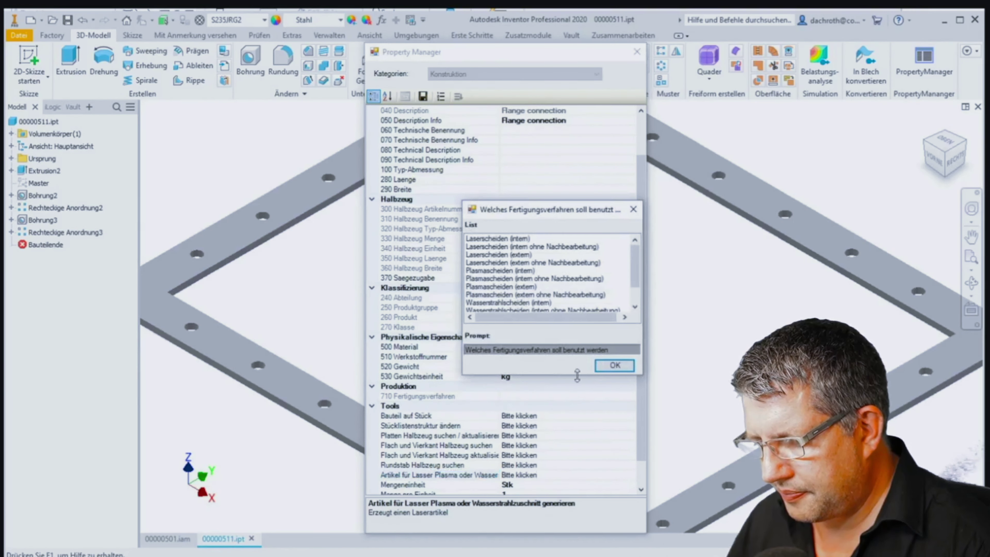
pyautogui.click(554, 249)
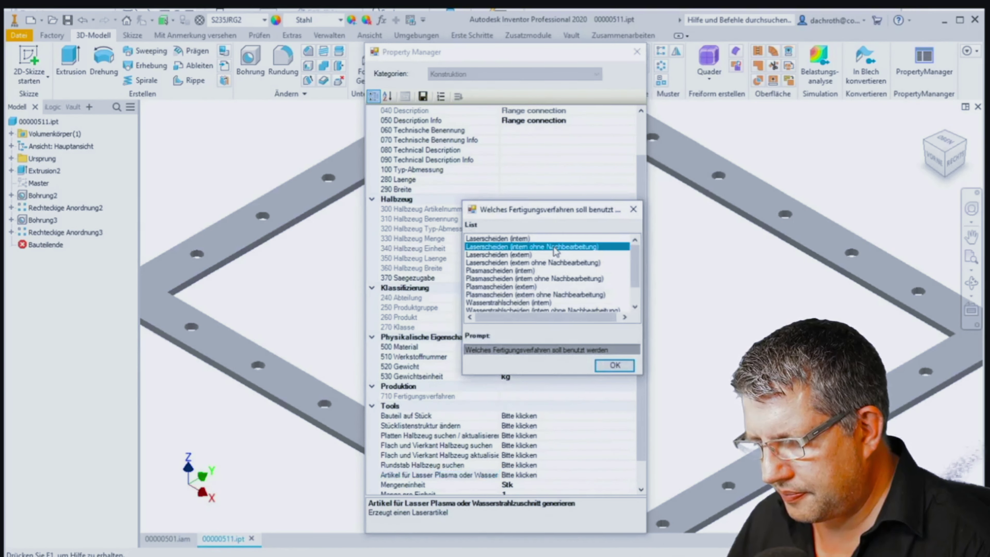
pyautogui.click(612, 365)
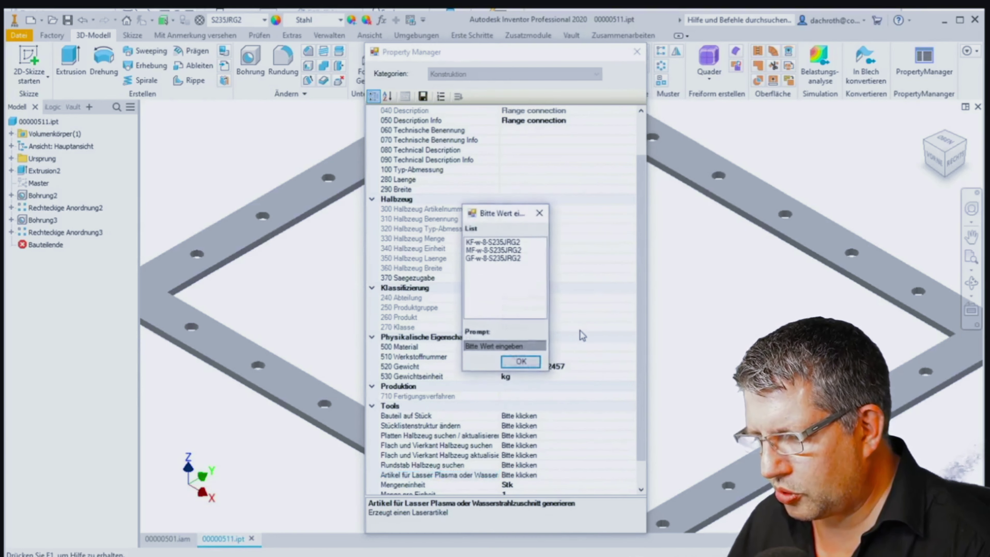
pyautogui.click(499, 242)
pyautogui.click(521, 362)
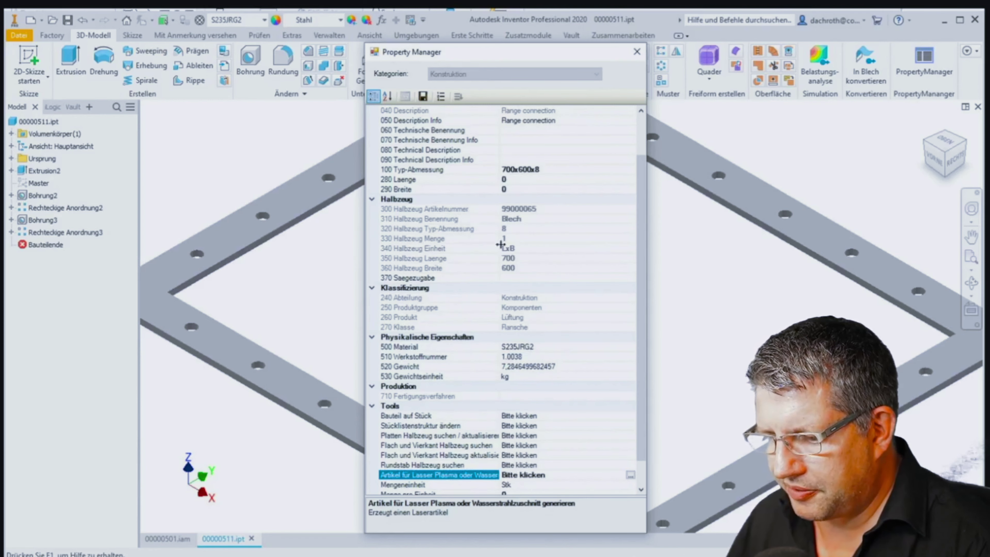
pyautogui.click(424, 97)
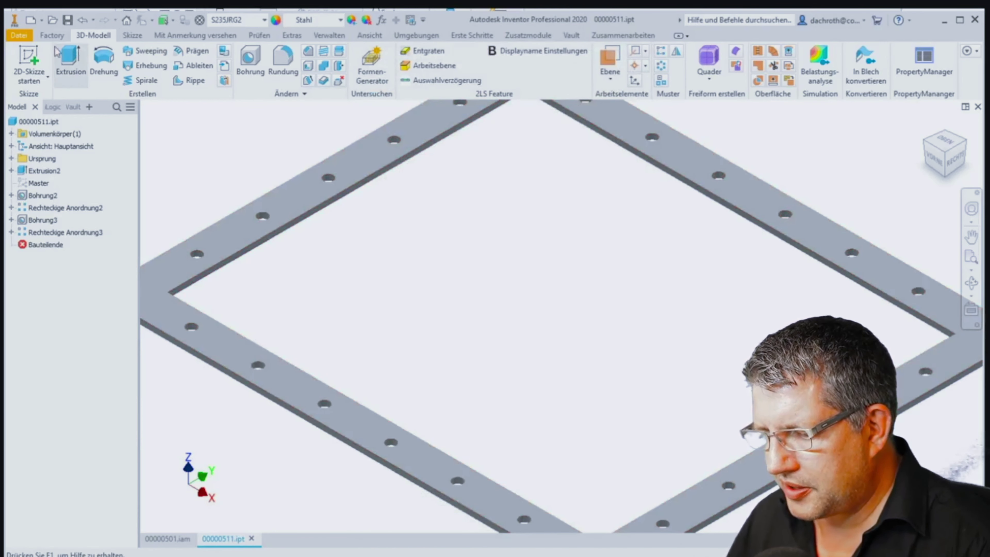
# Create a part from the Platte.ipt template with Laenge 600 and Breite 800
pyautogui.click(31, 20)
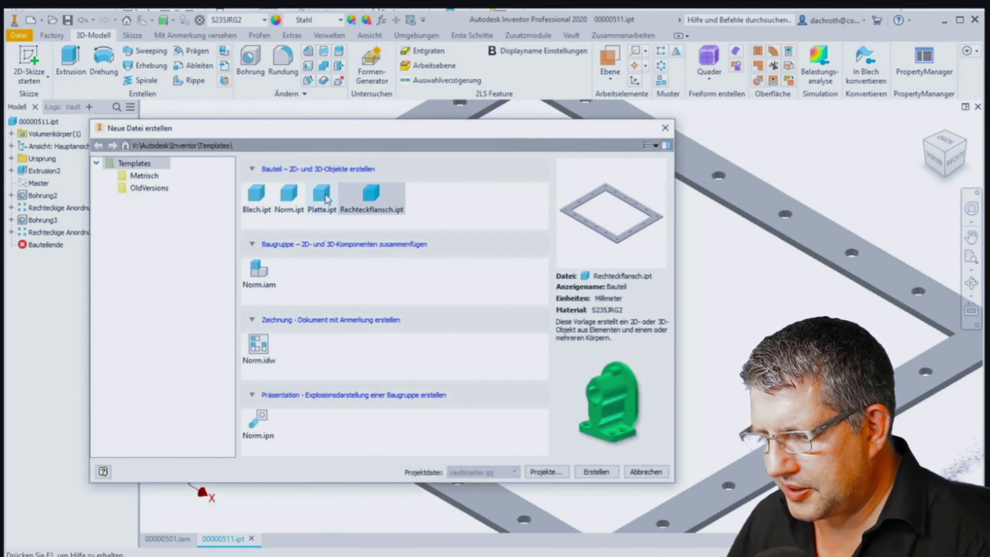
pyautogui.doubleClick(322, 194)
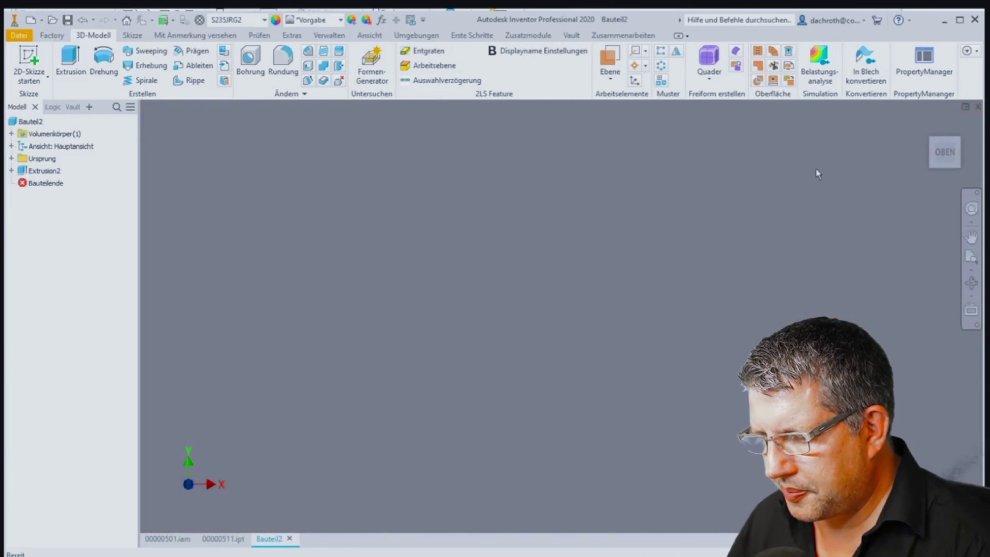
pyautogui.moveTo(944, 152)
pyautogui.click(927, 125)
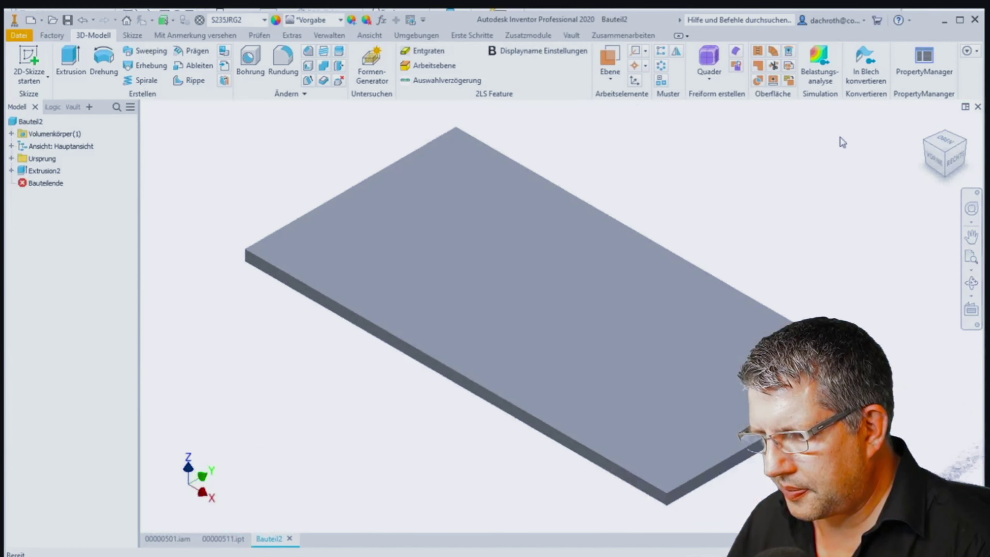
pyautogui.click(384, 22)
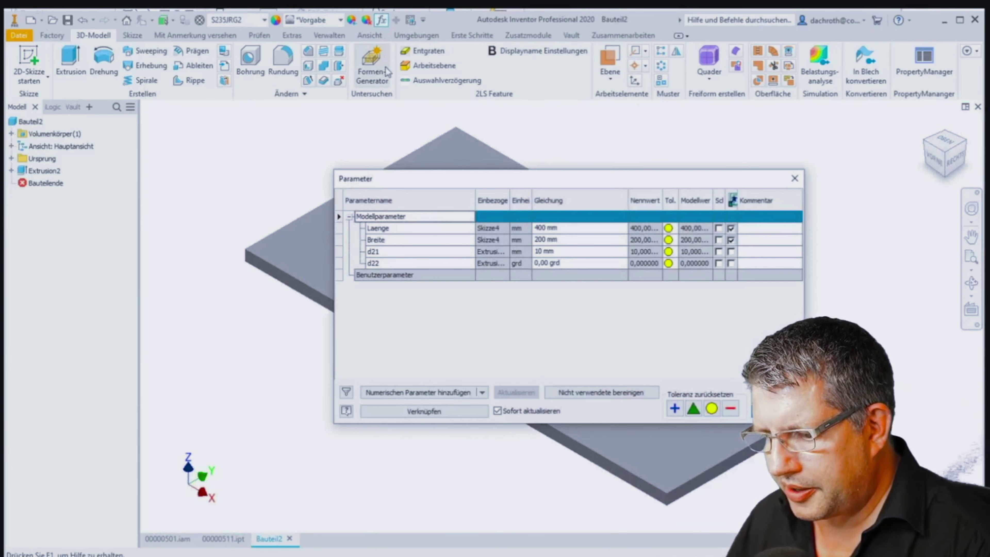
pyautogui.click(572, 229)
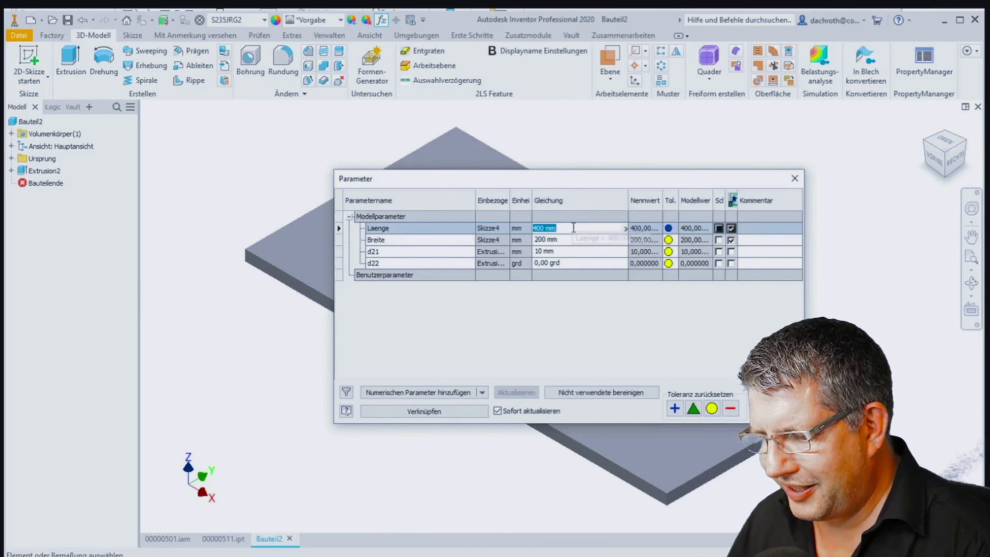
pyautogui.write('600')
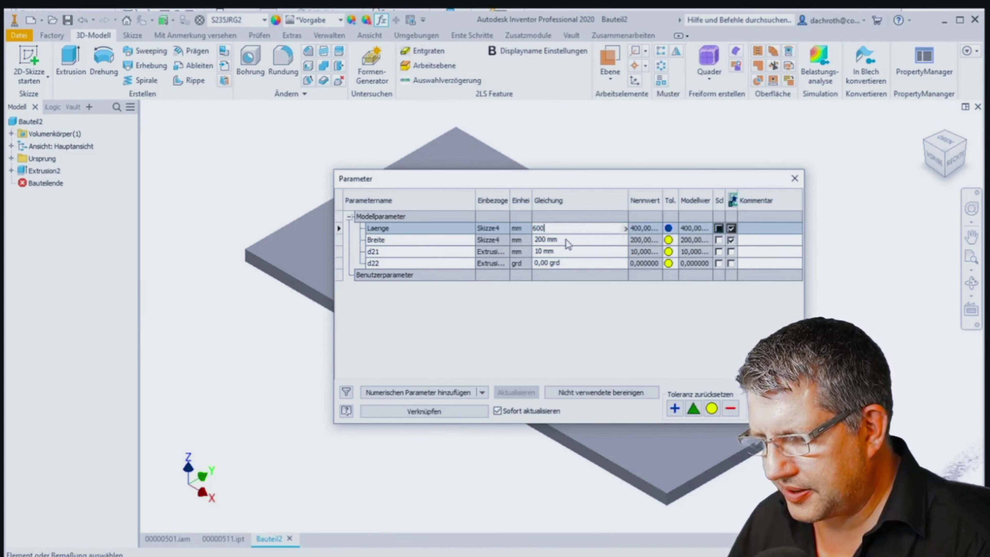
pyautogui.click(566, 240)
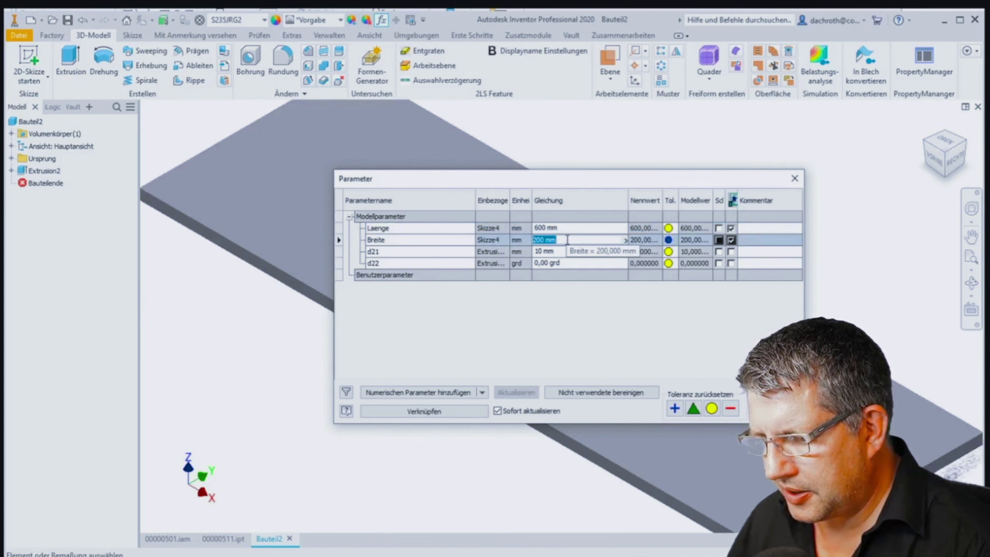
pyautogui.write('800')
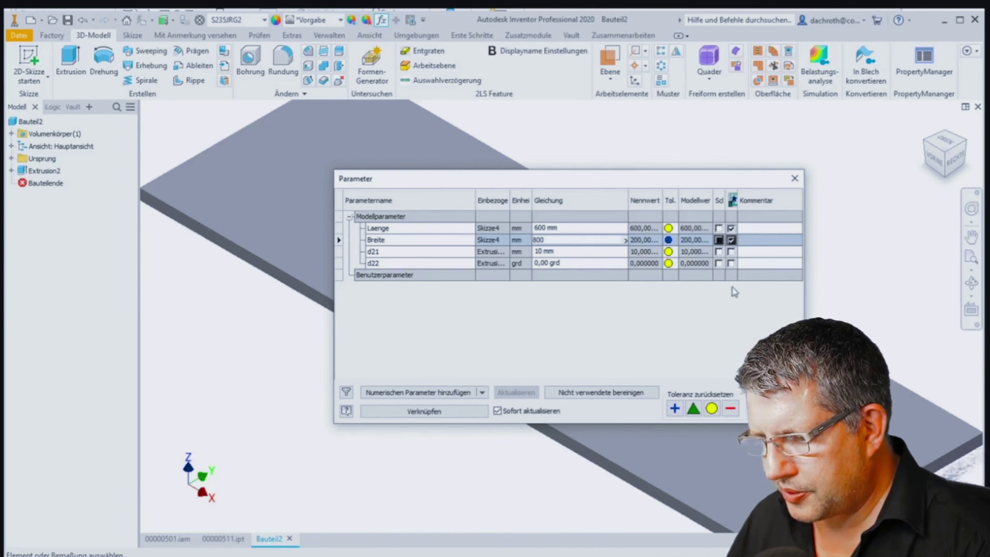
pyautogui.press('Return')
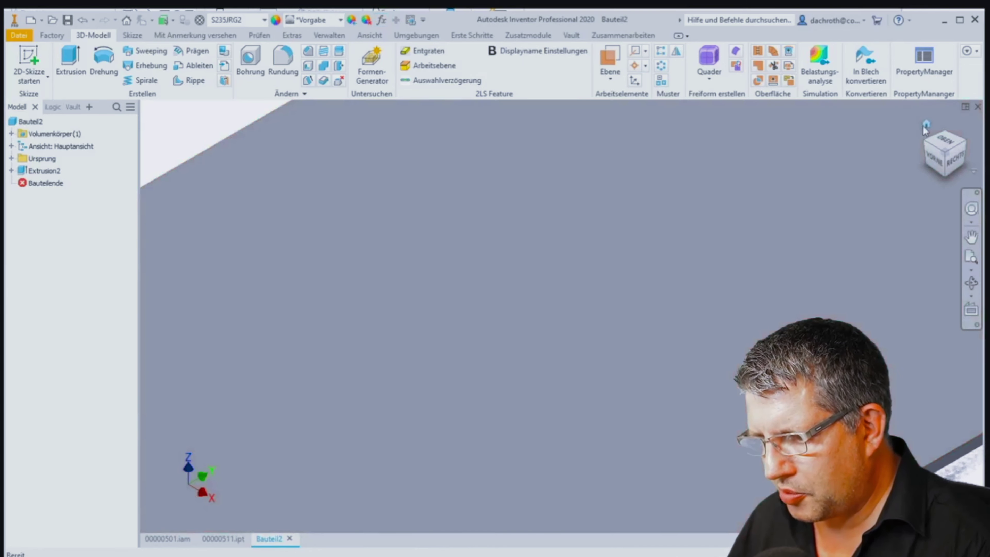
pyautogui.click(927, 124)
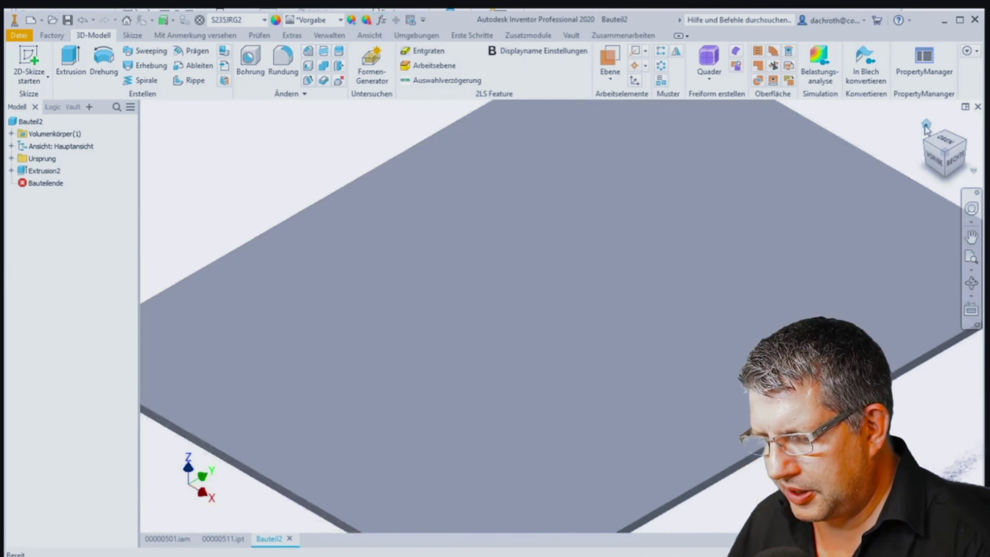
# Check the plate's custom iProperties: Breite, Laenge 600 and Gewicht 6,28 kg
pyautogui.rightClick(24, 121)
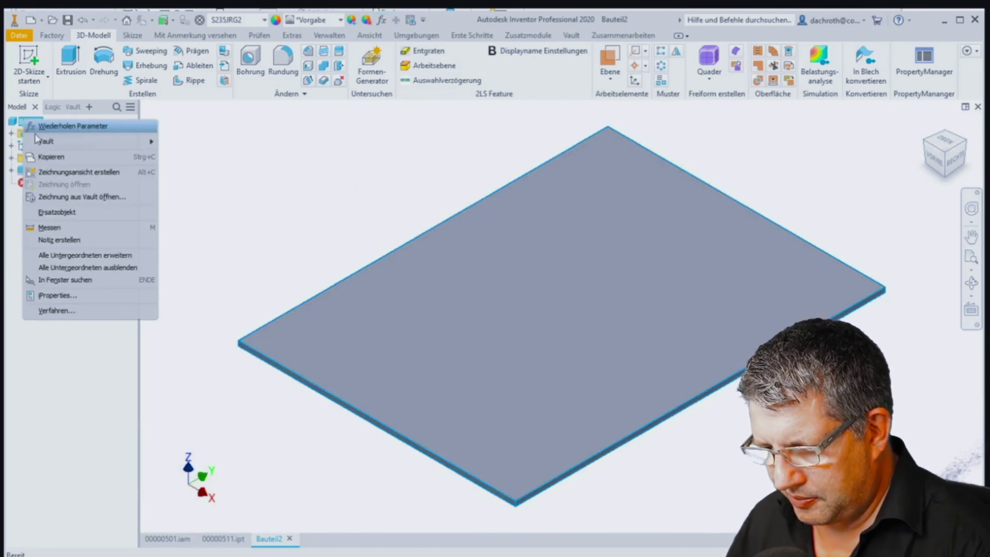
pyautogui.click(86, 298)
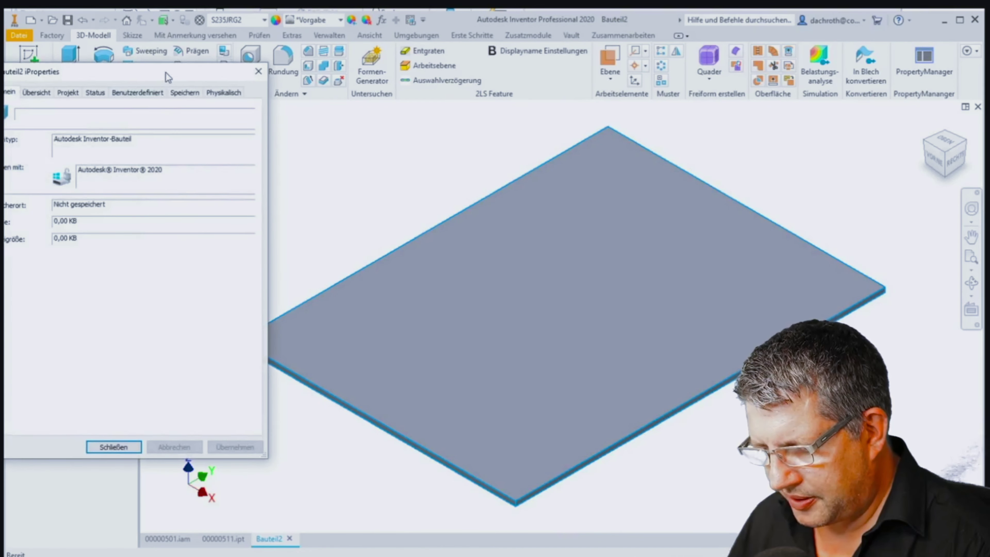
pyautogui.moveTo(355, 138); pyautogui.dragTo(397, 159)
pyautogui.click(370, 177)
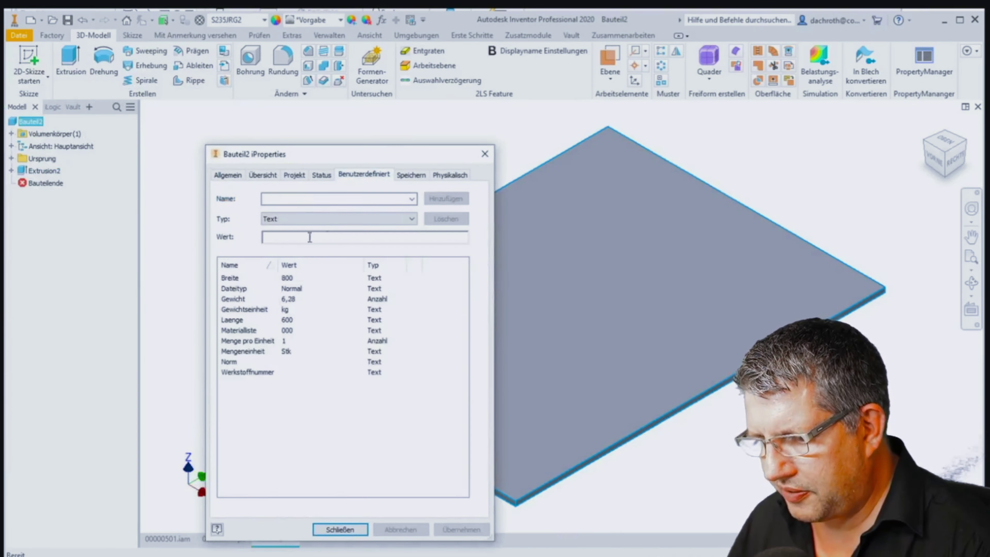
pyautogui.click(236, 281)
pyautogui.click(236, 320)
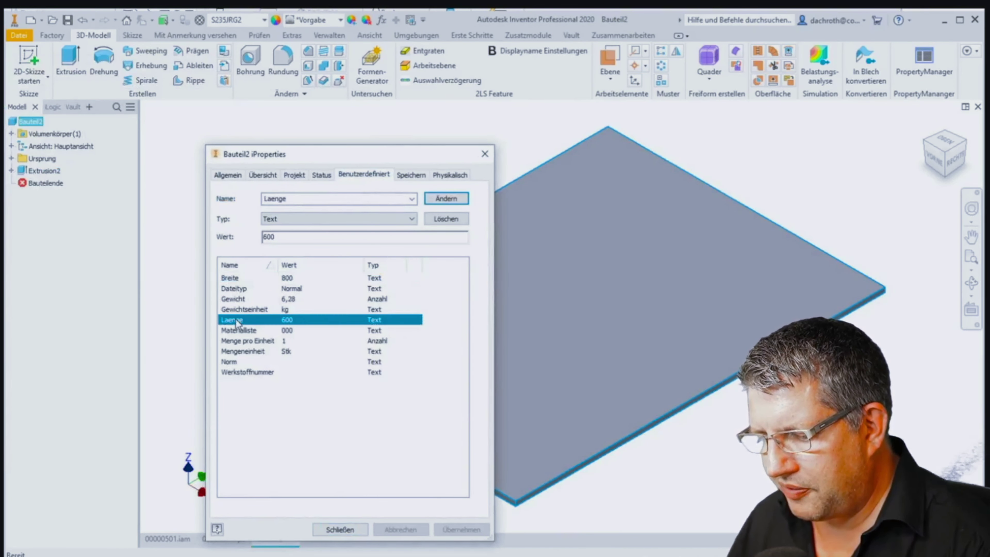
pyautogui.click(354, 530)
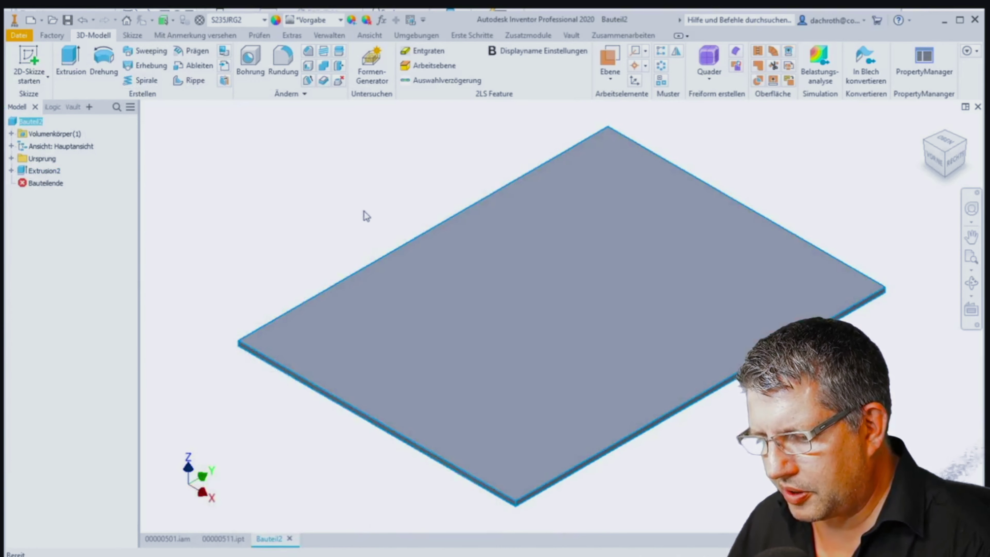
# Set the plate's Benennung Info to Platte in the Property Manager
pyautogui.click(923, 62)
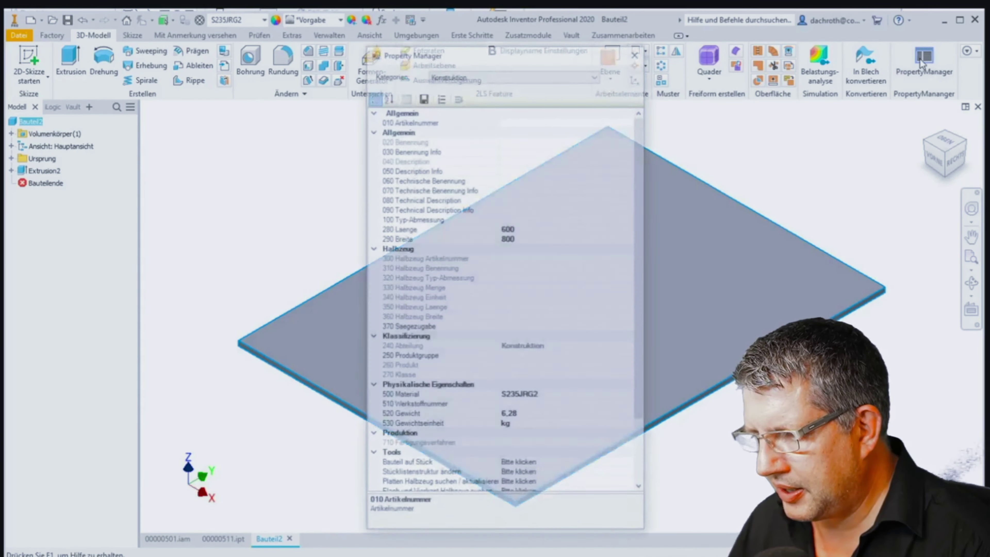
pyautogui.click(547, 152)
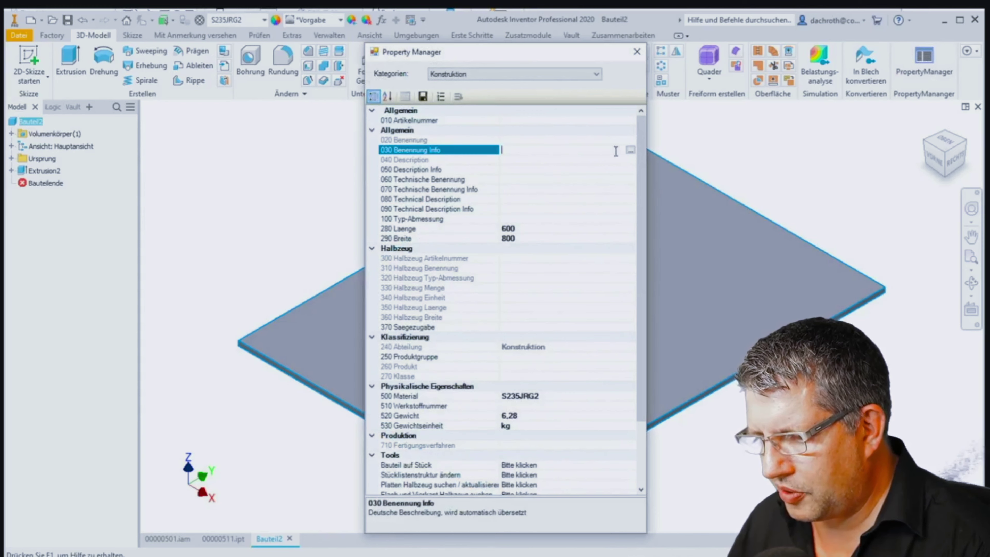
pyautogui.click(631, 151)
pyautogui.write('p')
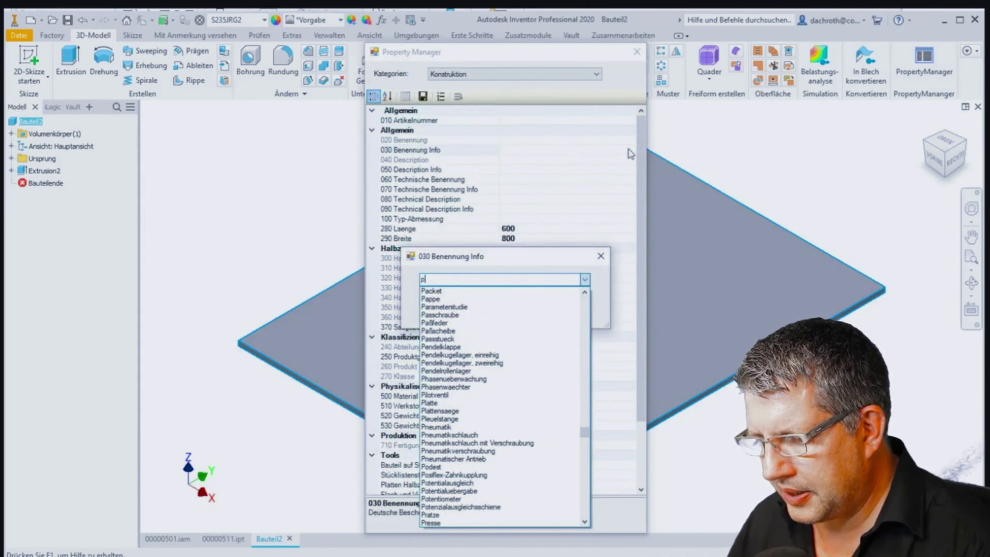
pyautogui.write('la')
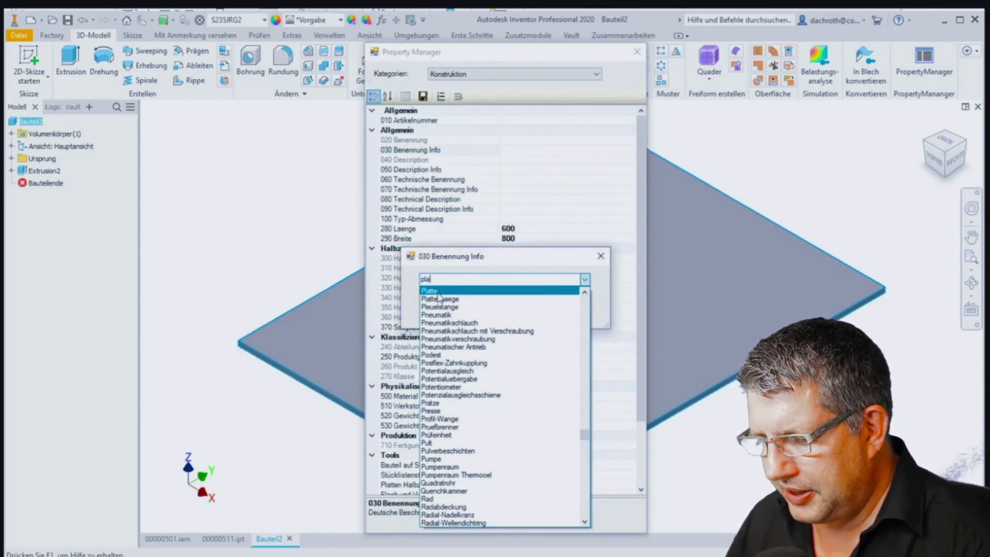
pyautogui.press('Return')
# Set Produktgruppe Komponenten, Produkt Lüftung and Klasse Wandungen
pyautogui.click(536, 357)
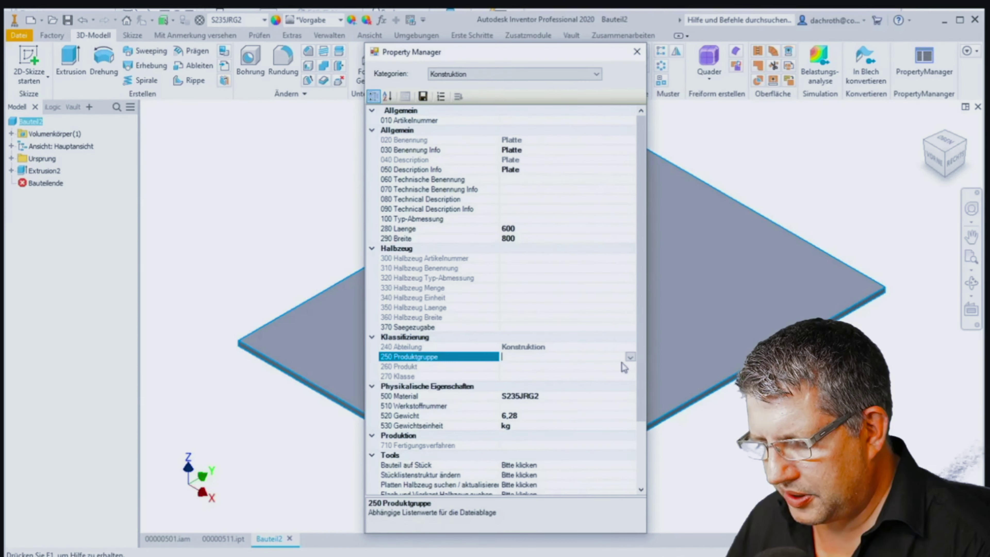
pyautogui.click(630, 357)
pyautogui.click(559, 377)
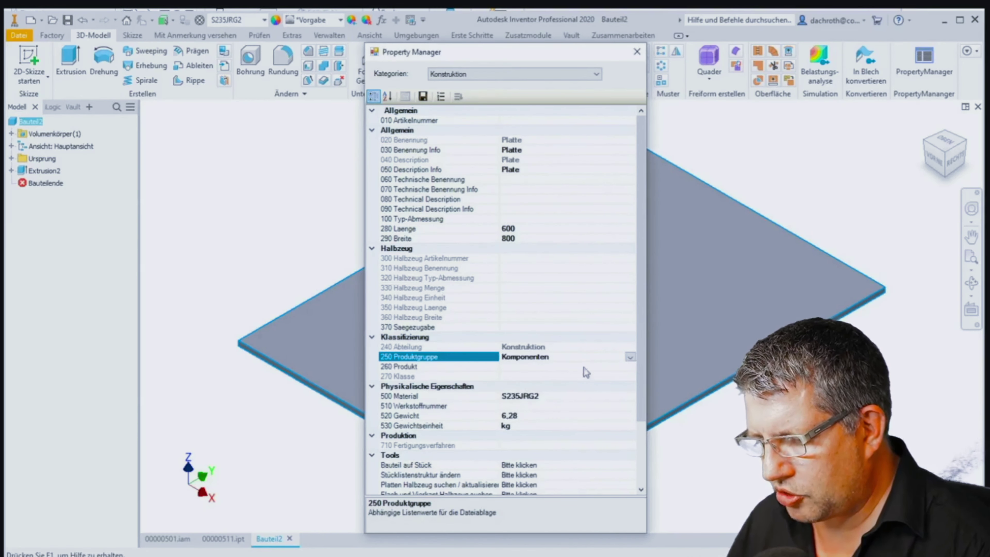
pyautogui.click(619, 367)
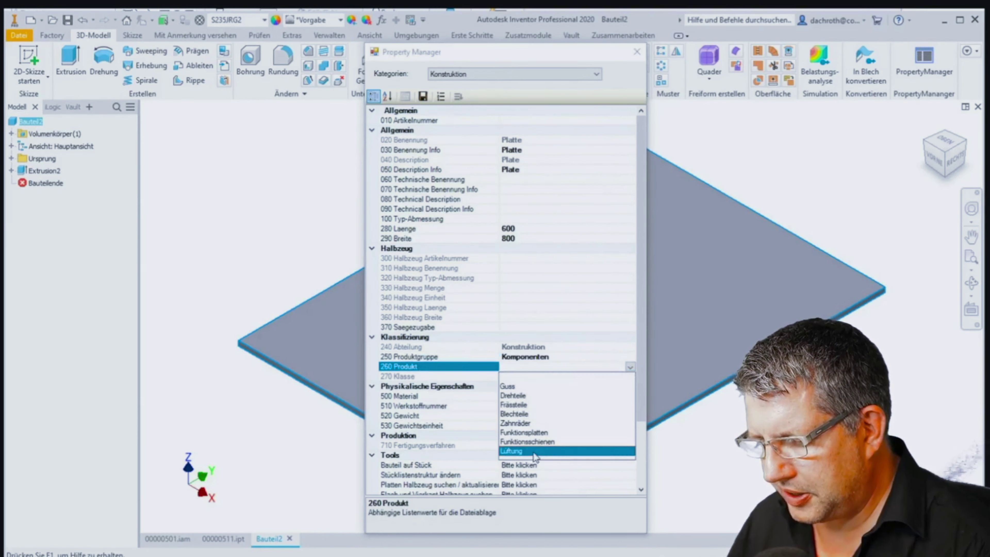
pyautogui.click(533, 451)
pyautogui.click(600, 376)
pyautogui.click(630, 377)
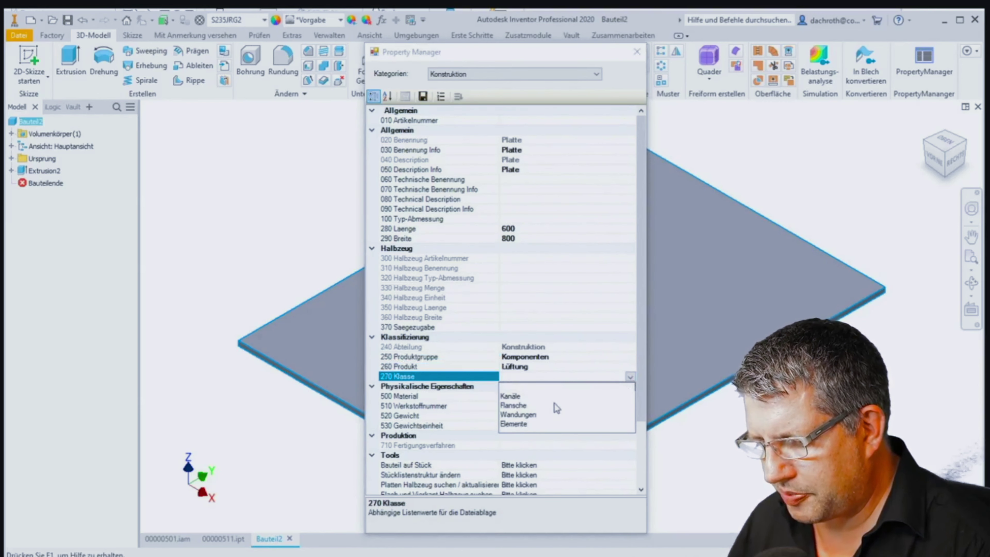
pyautogui.click(531, 416)
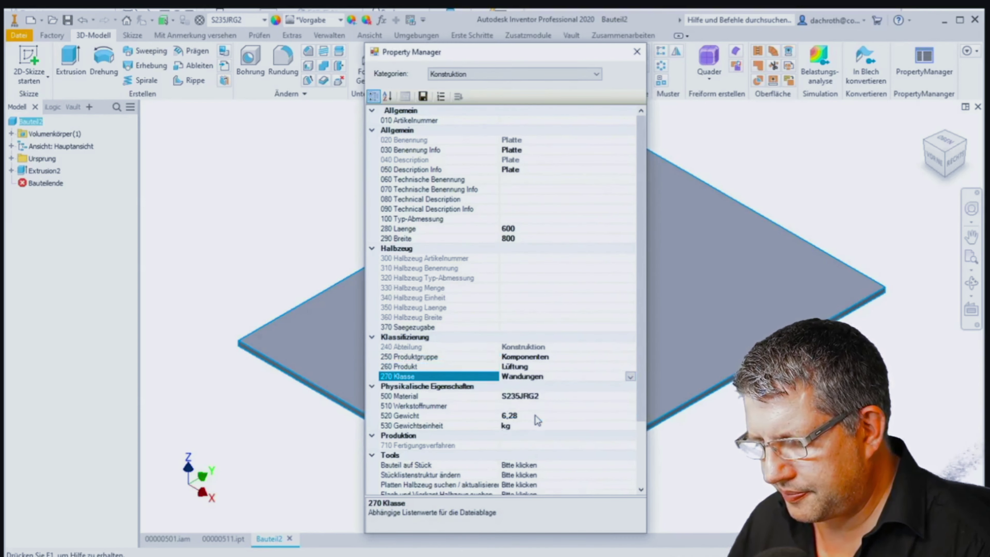
# Assign KF-w-10-S235JRG2 sheet stock via Platten Halbzeug suchen and save as 00000512.ipt
pyautogui.scroll(-2, 632, 425)
pyautogui.scroll(-1, 629, 448)
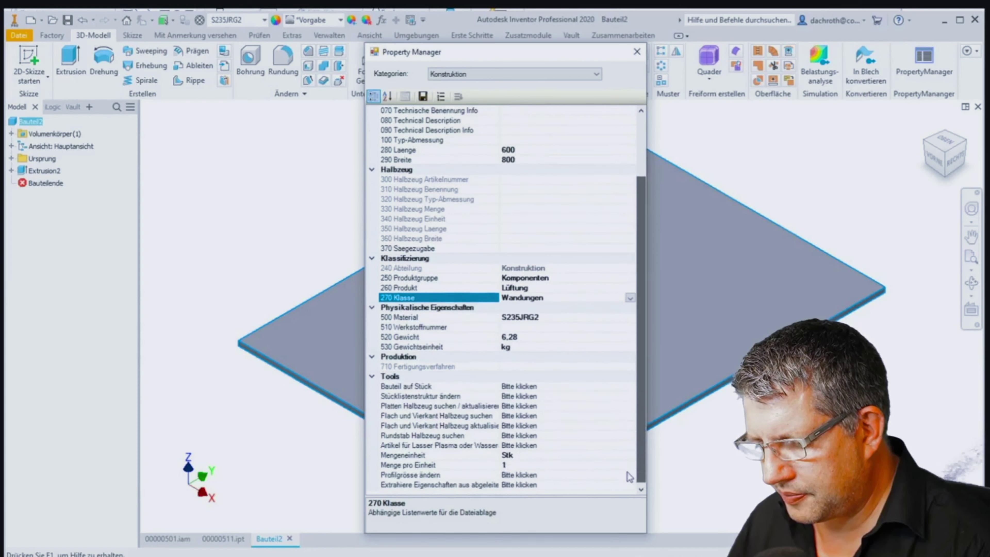
pyautogui.click(552, 406)
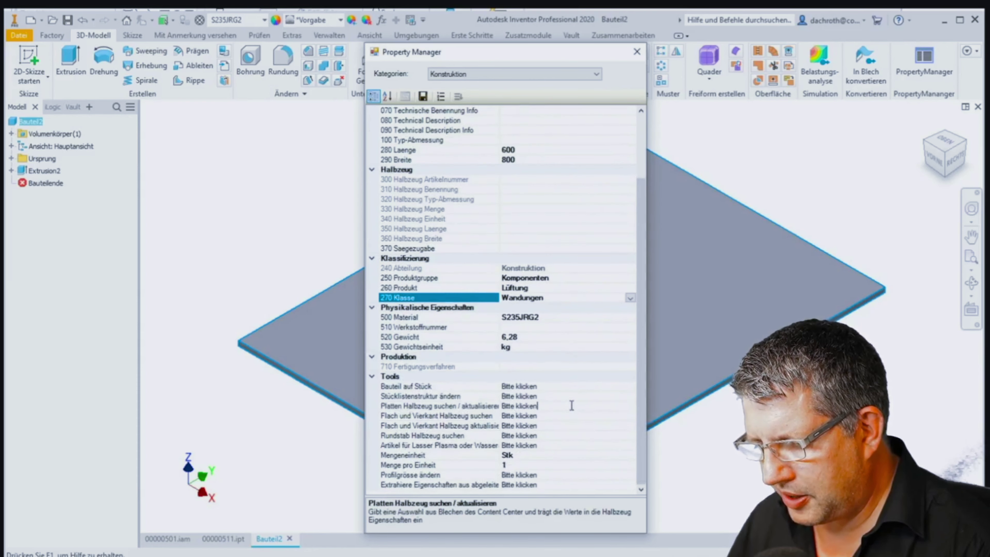
pyautogui.click(631, 406)
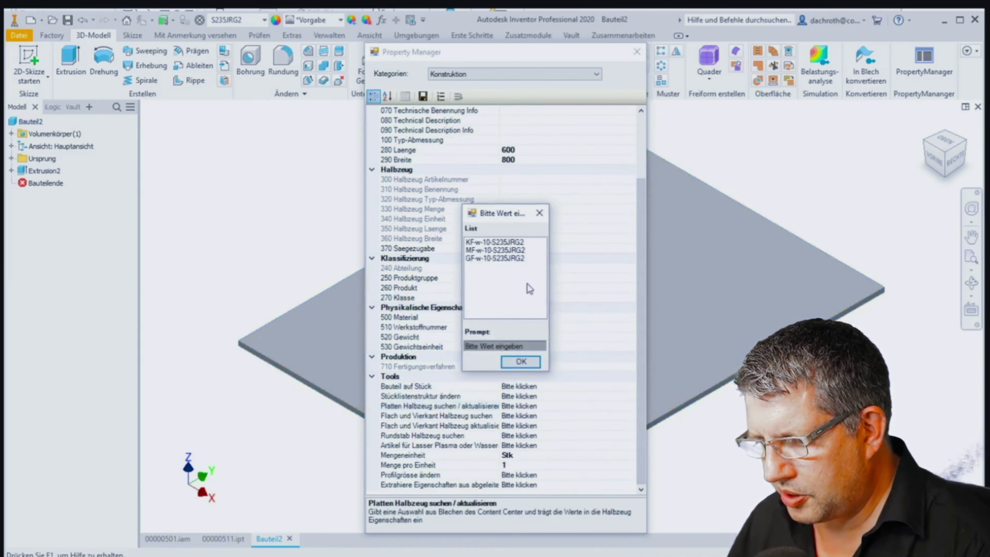
pyautogui.click(508, 243)
pyautogui.click(521, 361)
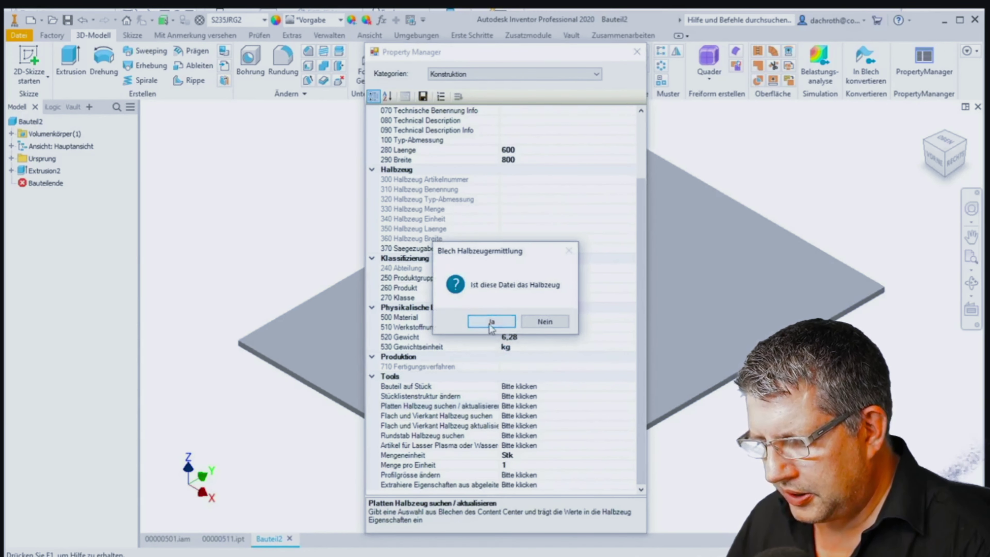
pyautogui.click(491, 322)
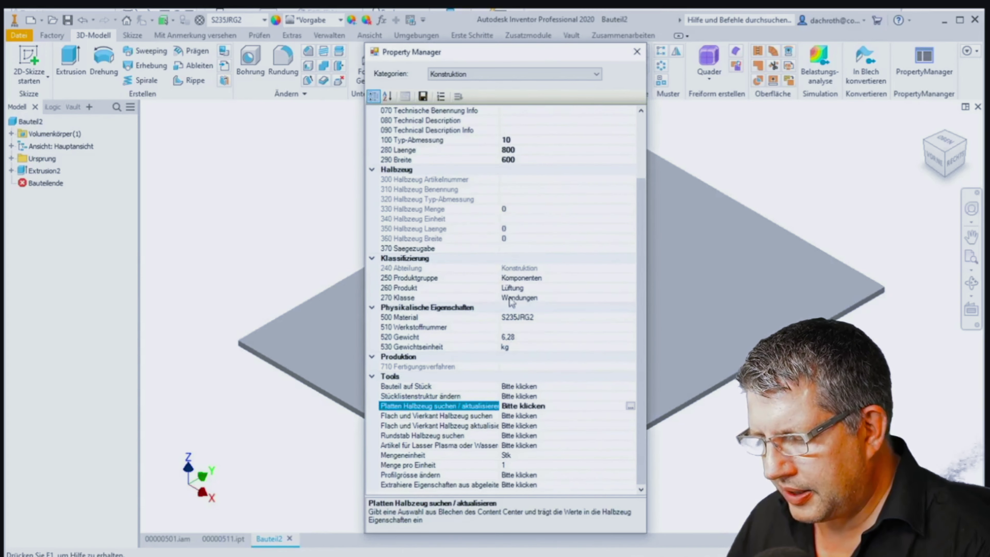
pyautogui.scroll(3, 642, 285)
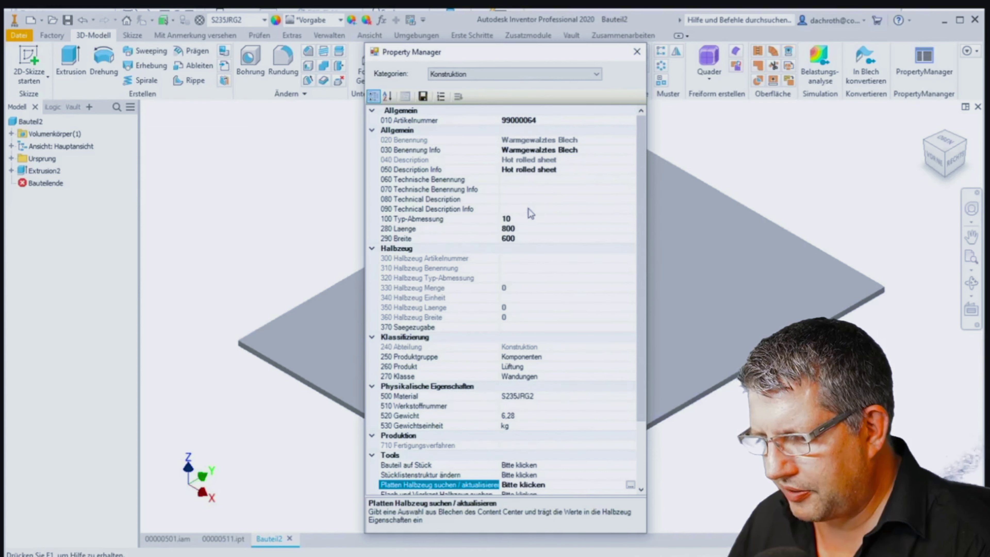
pyautogui.click(424, 99)
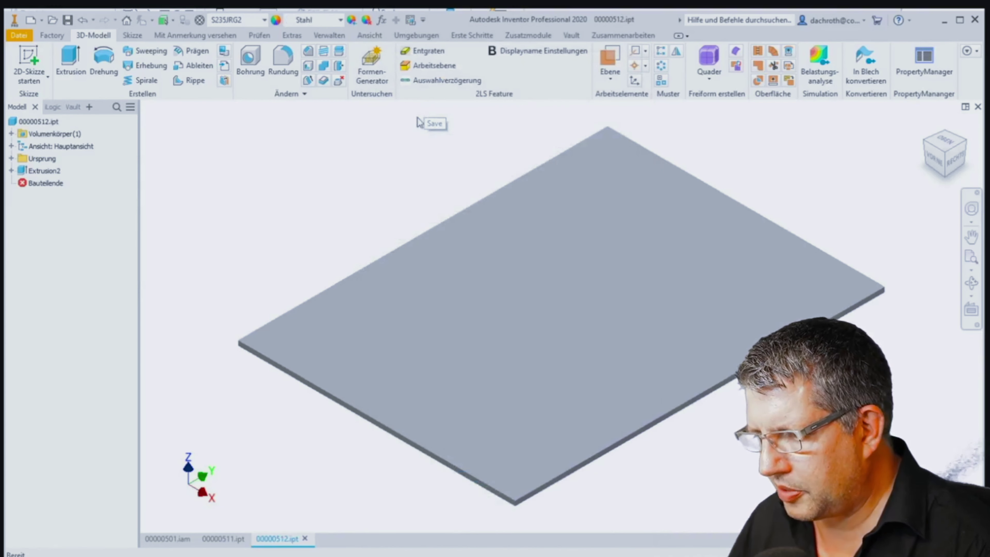
# Tile the windows and drag flange 00000511 and plate 00000512 into assembly 00000501.iam
pyautogui.click(966, 107)
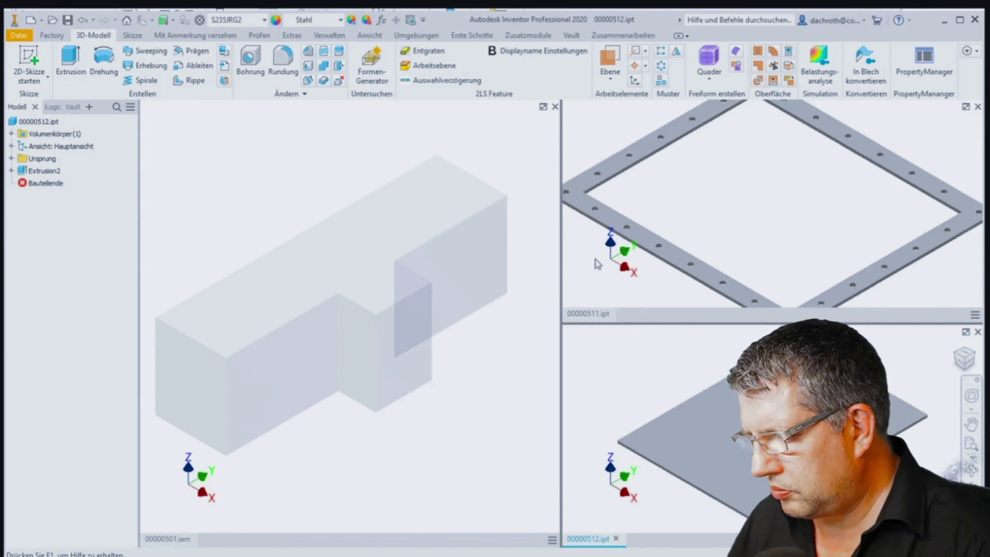
pyautogui.click(736, 205)
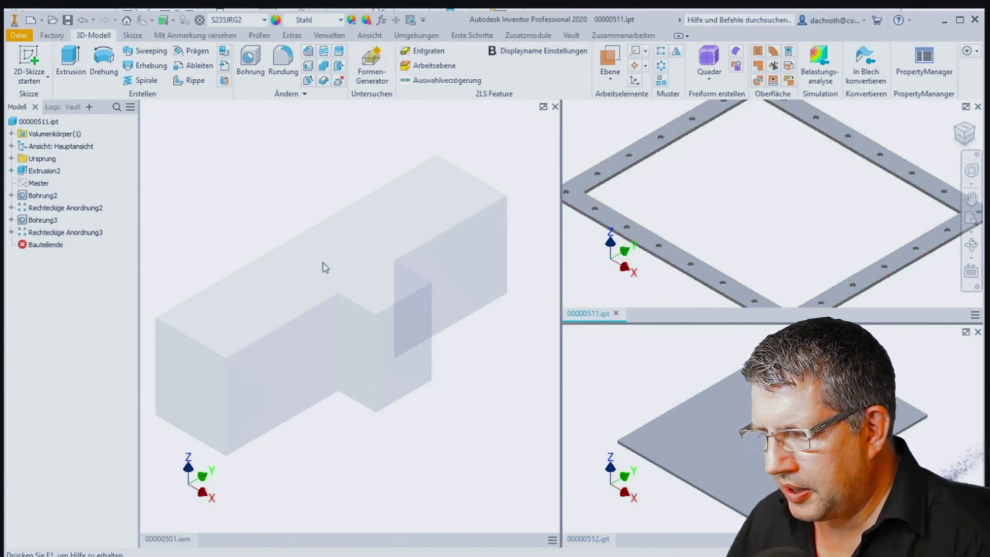
pyautogui.scroll(3, 325, 242)
pyautogui.moveTo(38, 121); pyautogui.dragTo(203, 390)
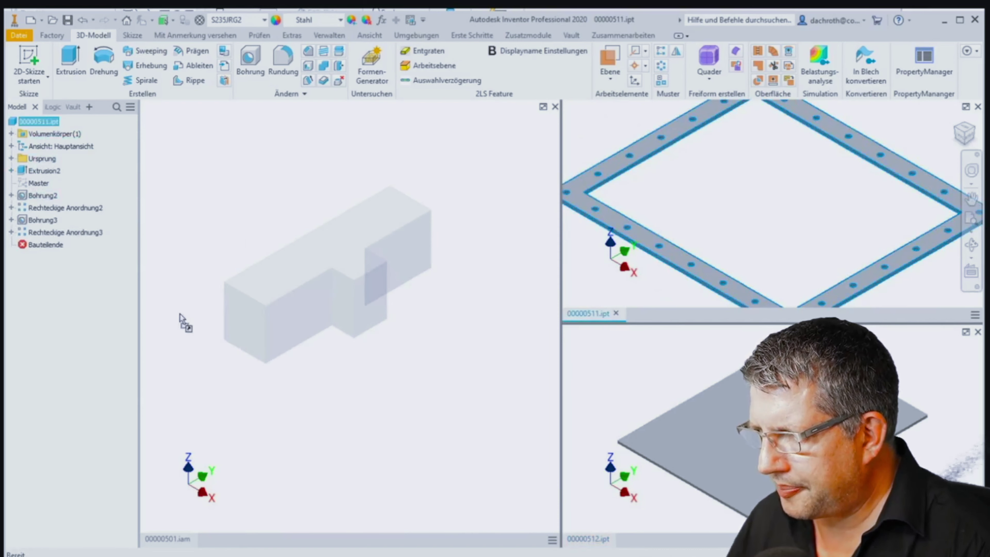
pyautogui.click(603, 377)
pyautogui.moveTo(38, 121); pyautogui.dragTo(332, 377)
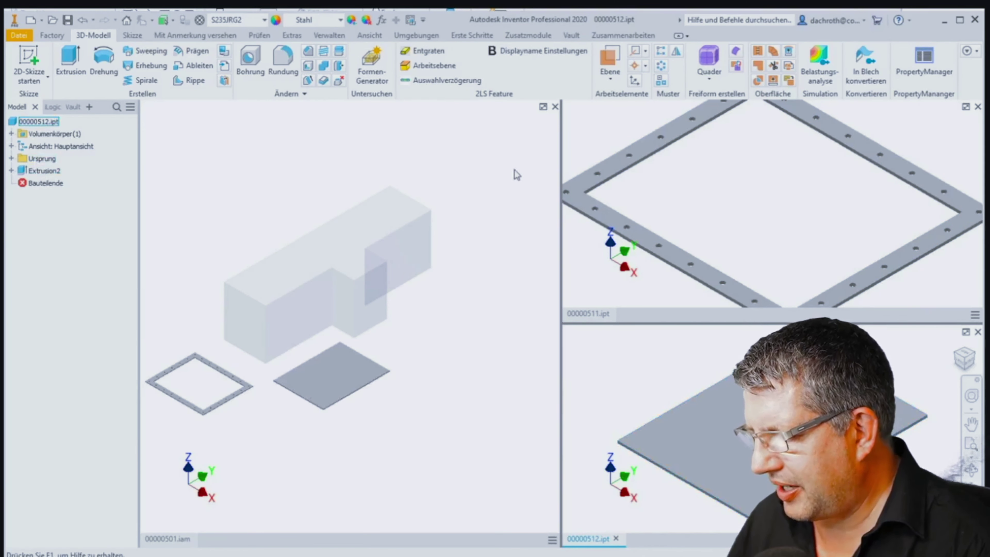
pyautogui.click(543, 107)
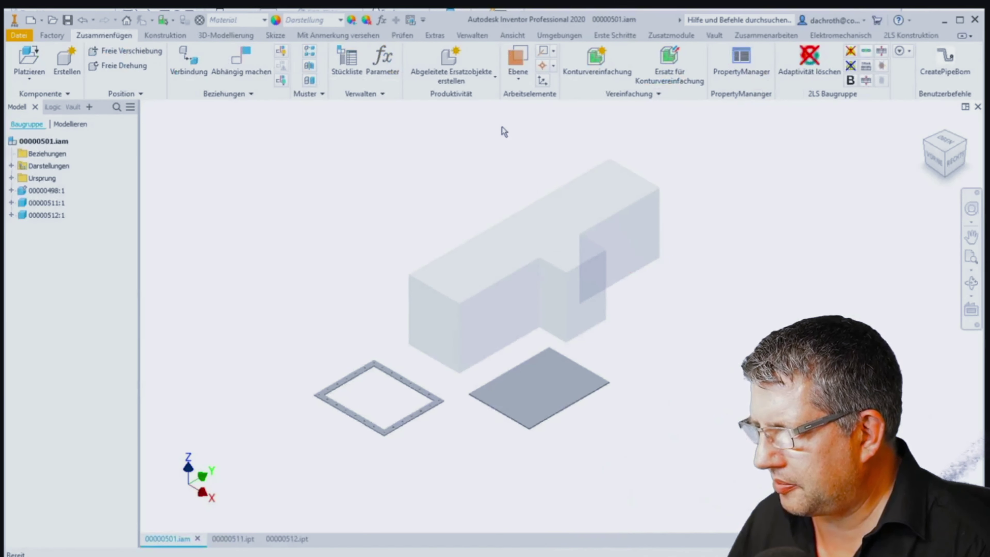
# Rigidly join the flange frame to the duct's end face and the plate to its side face
pyautogui.click(188, 66)
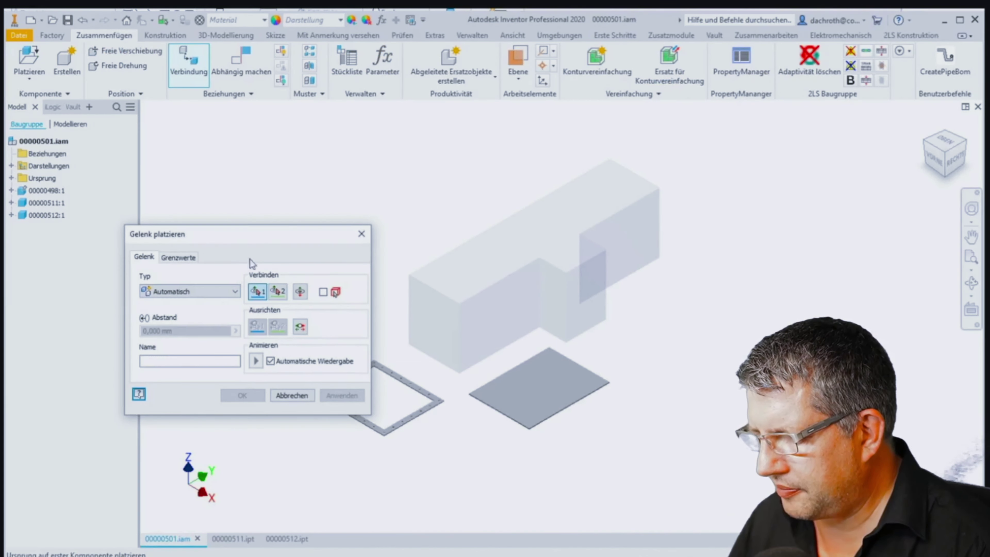
pyautogui.moveTo(267, 234); pyautogui.dragTo(287, 109)
pyautogui.scroll(-6, 372, 421)
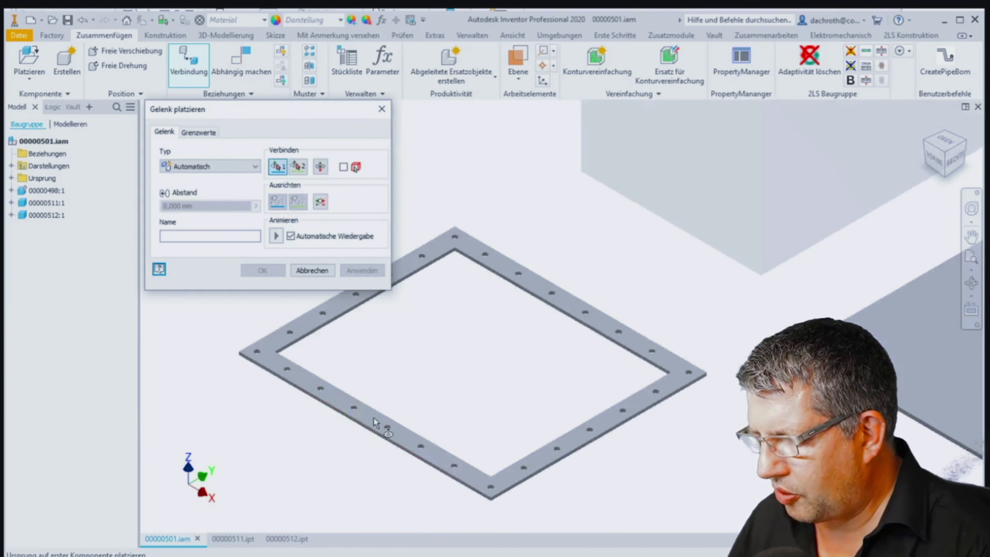
pyautogui.scroll(-3, 374, 421)
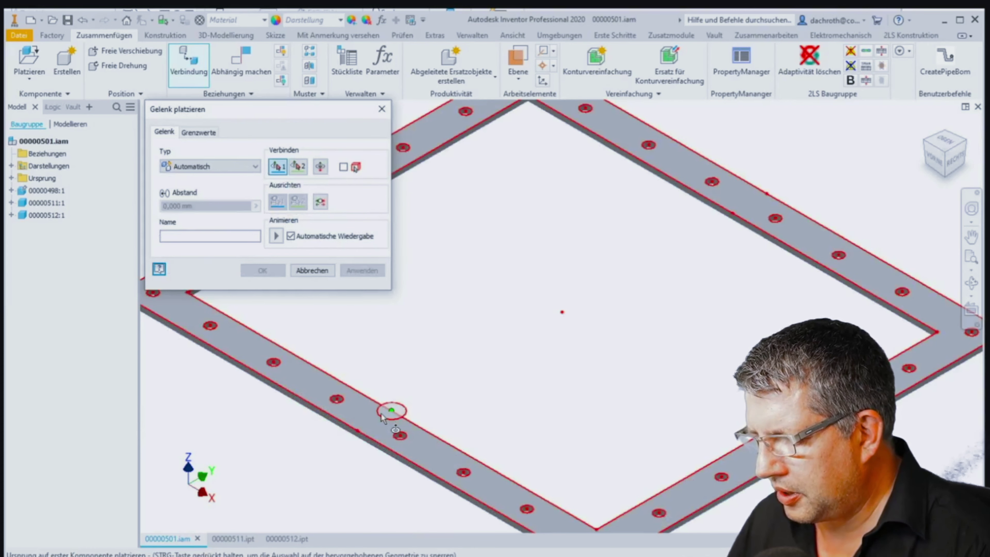
pyautogui.click(381, 414)
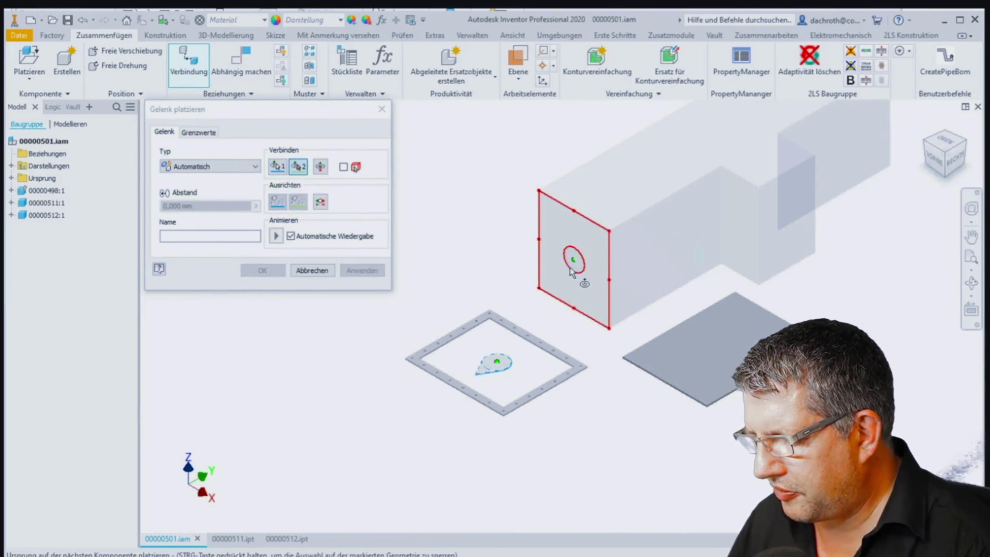
pyautogui.click(570, 269)
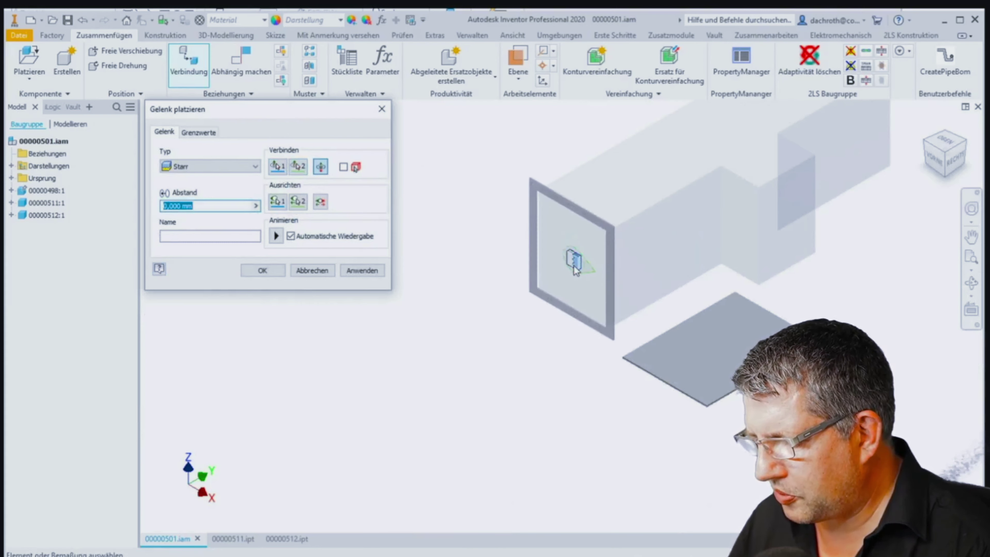
pyautogui.click(376, 275)
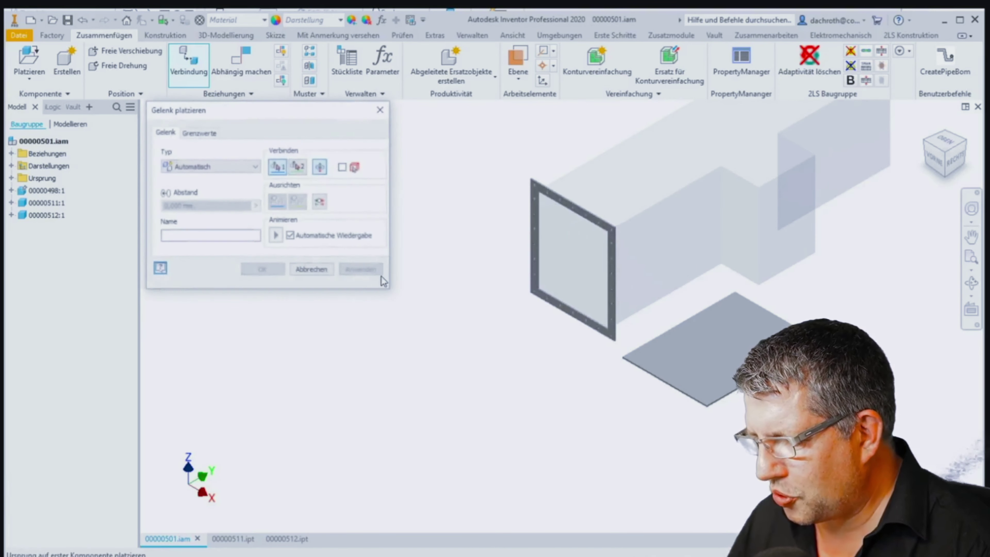
pyautogui.click(721, 350)
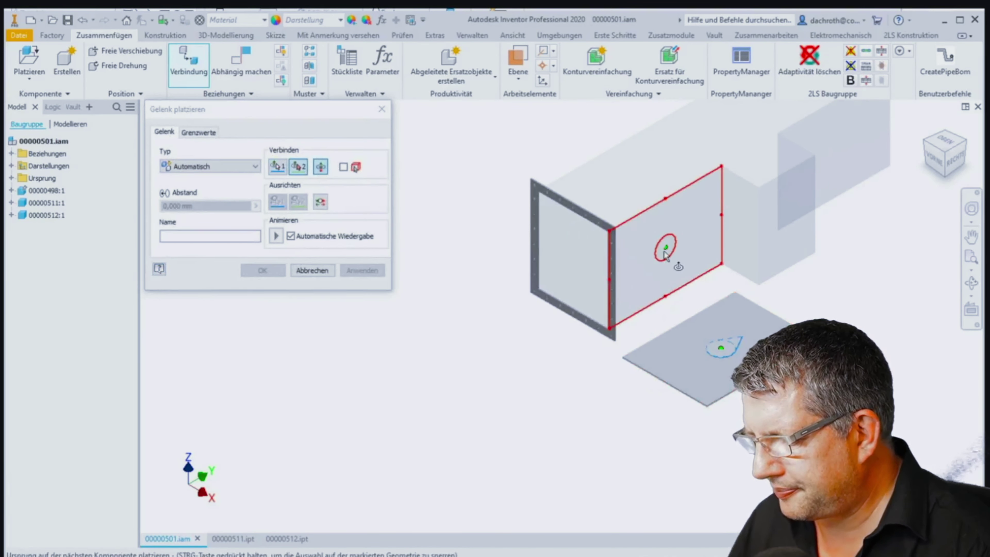
pyautogui.click(662, 250)
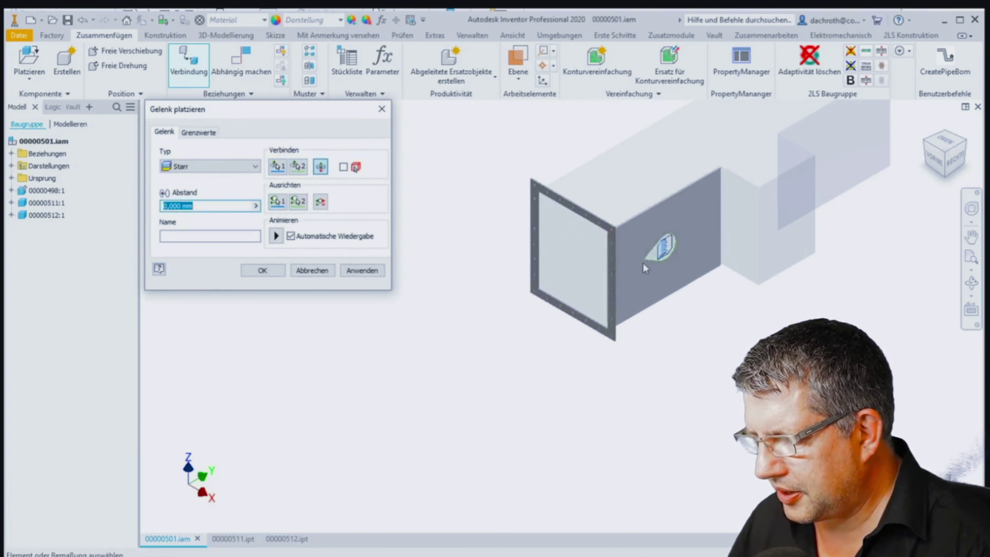
pyautogui.click(270, 270)
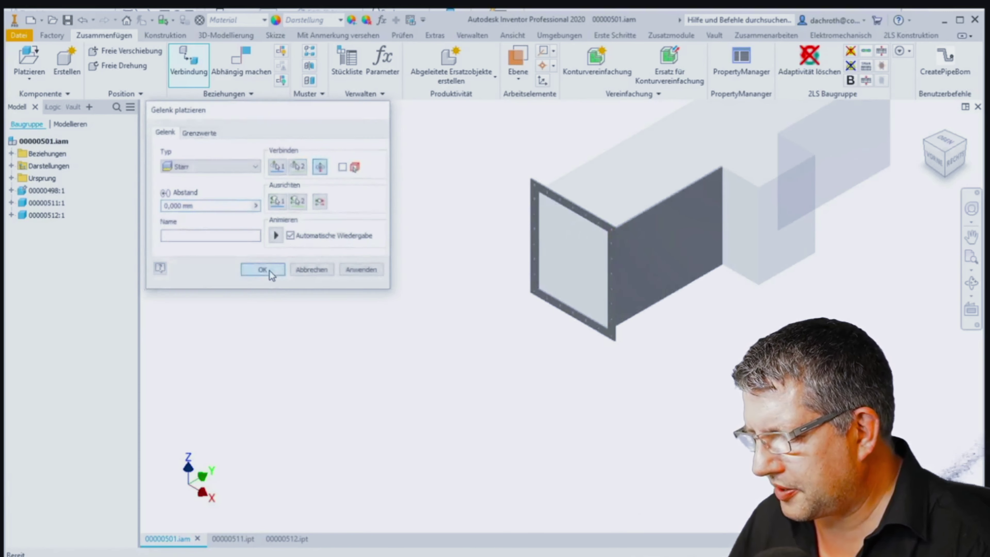
# Fit the whole assembly in view and start a new drawing from Norm.idw
pyautogui.press('Home')
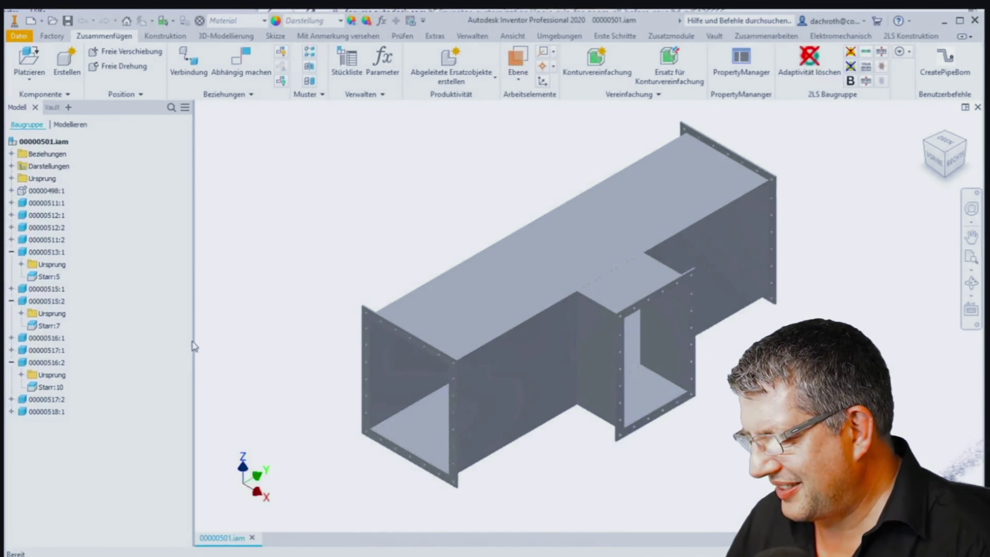
pyautogui.click(31, 22)
pyautogui.doubleClick(259, 347)
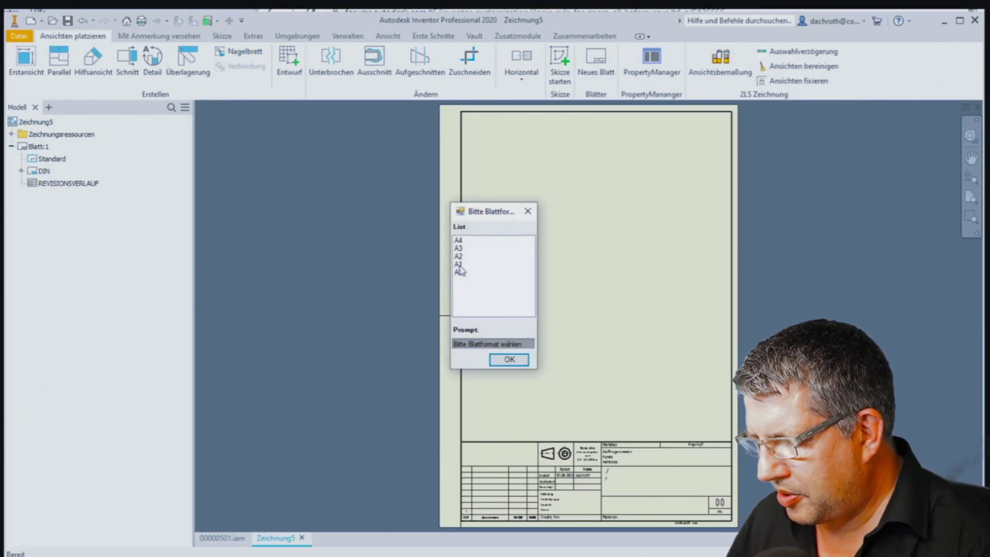
# Use the A1 sheet format and place a right-side base view at the upper left
pyautogui.click(459, 264)
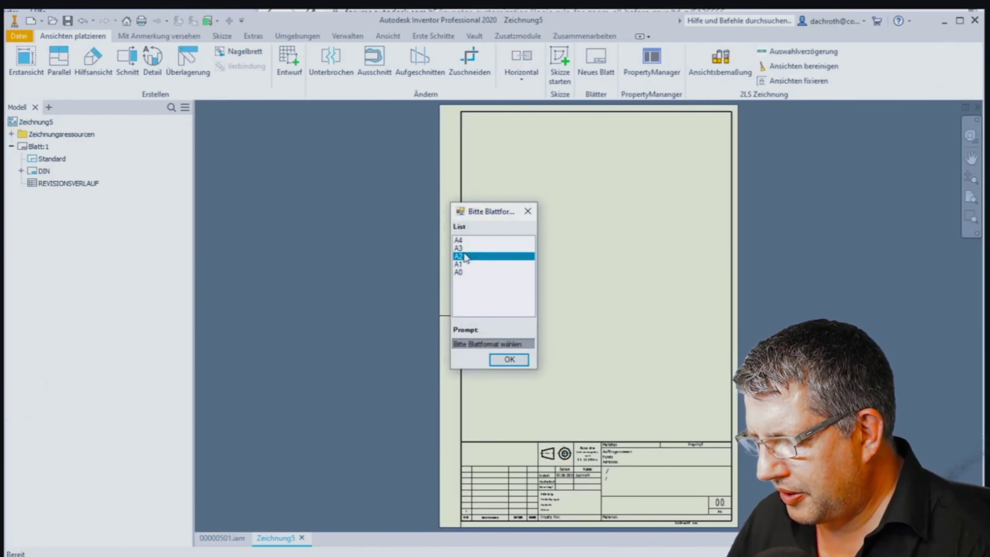
pyautogui.click(506, 359)
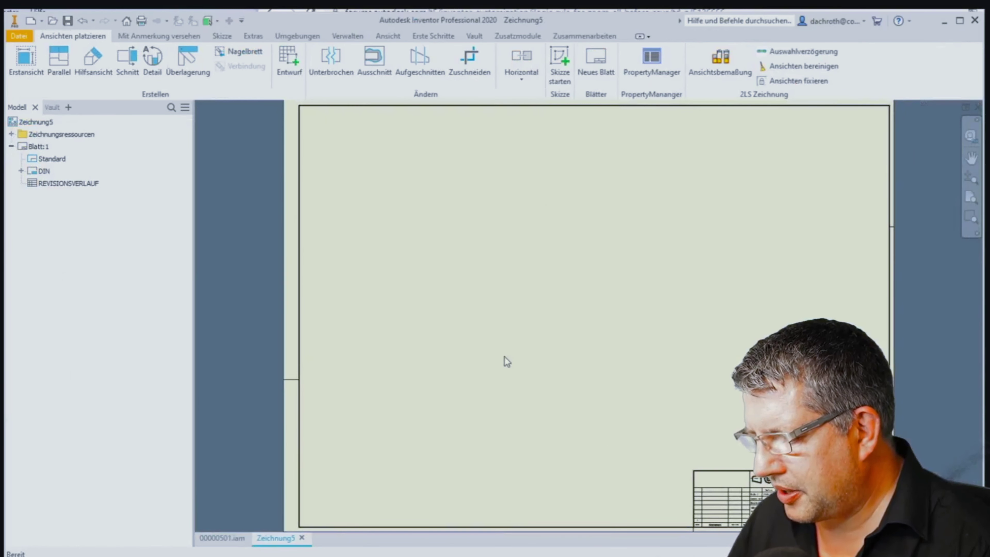
pyautogui.click(26, 58)
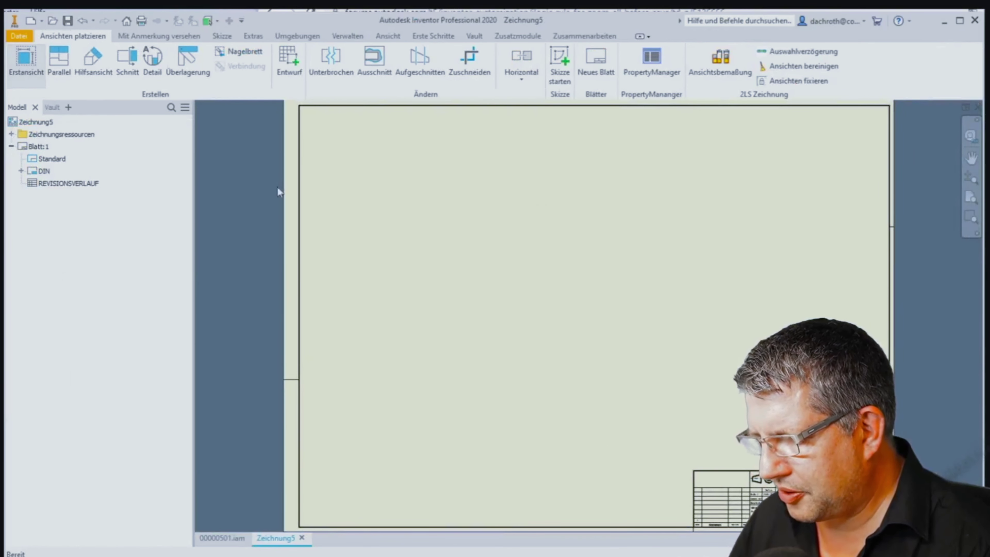
pyautogui.moveTo(674, 170)
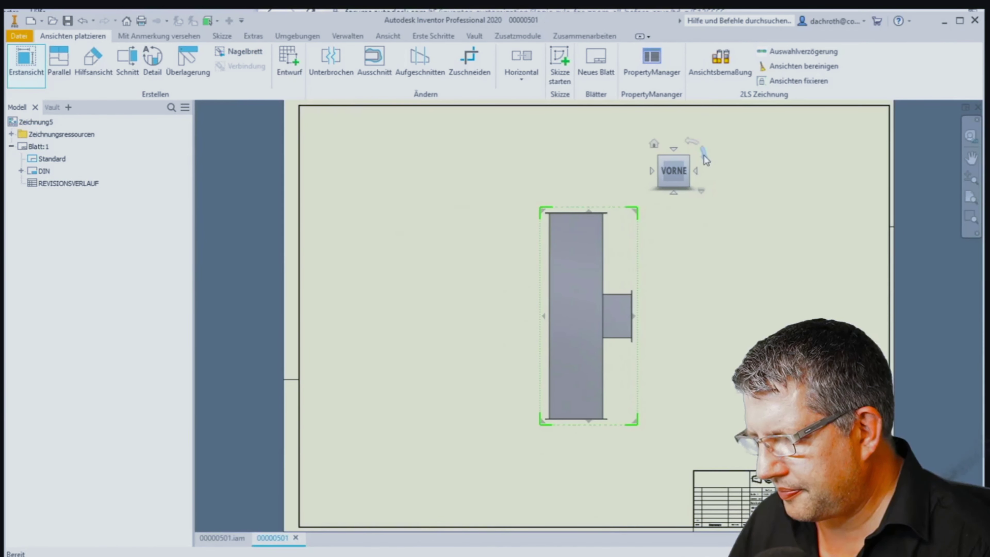
pyautogui.click(705, 158)
pyautogui.click(673, 192)
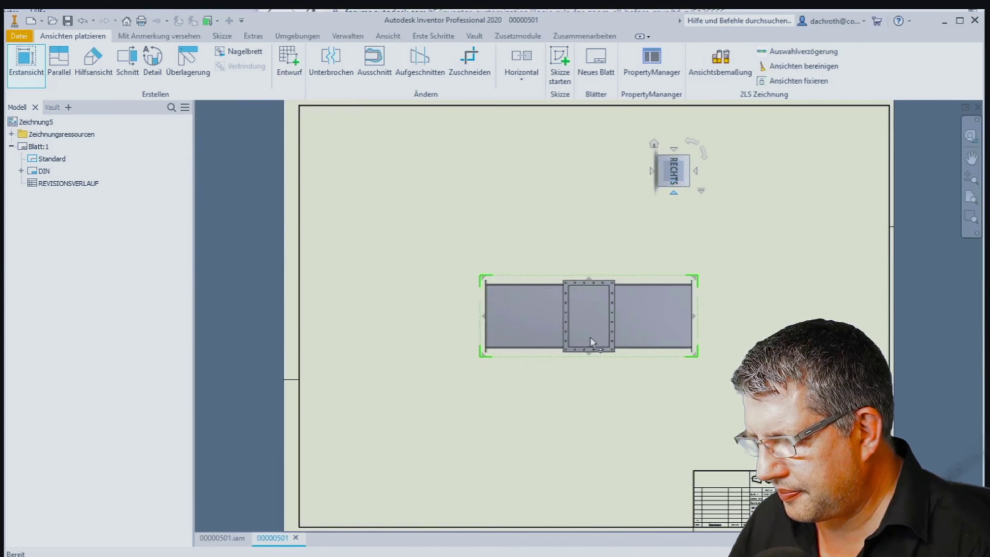
pyautogui.click(461, 207)
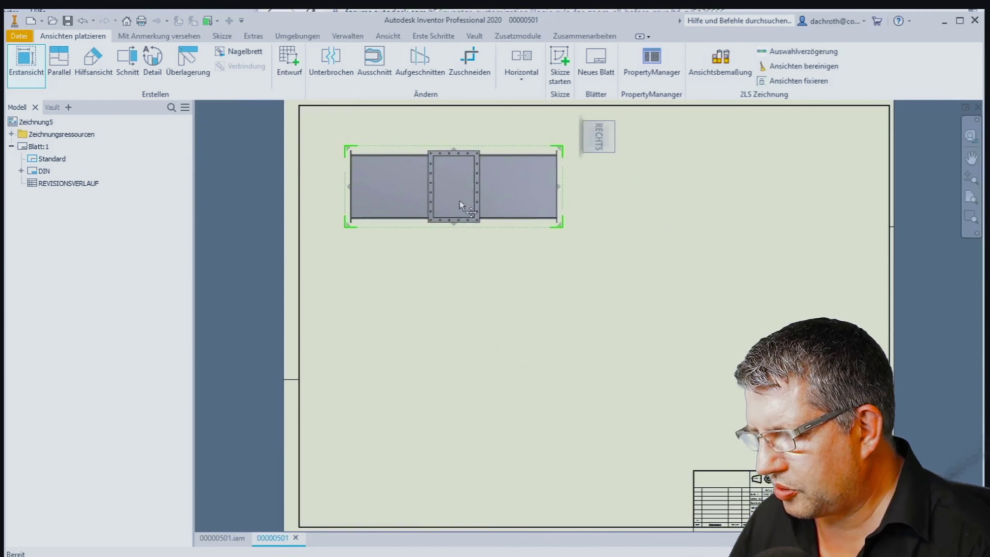
# Project views below and to the right, plus an isometric view at lower right
pyautogui.click(473, 332)
pyautogui.click(694, 219)
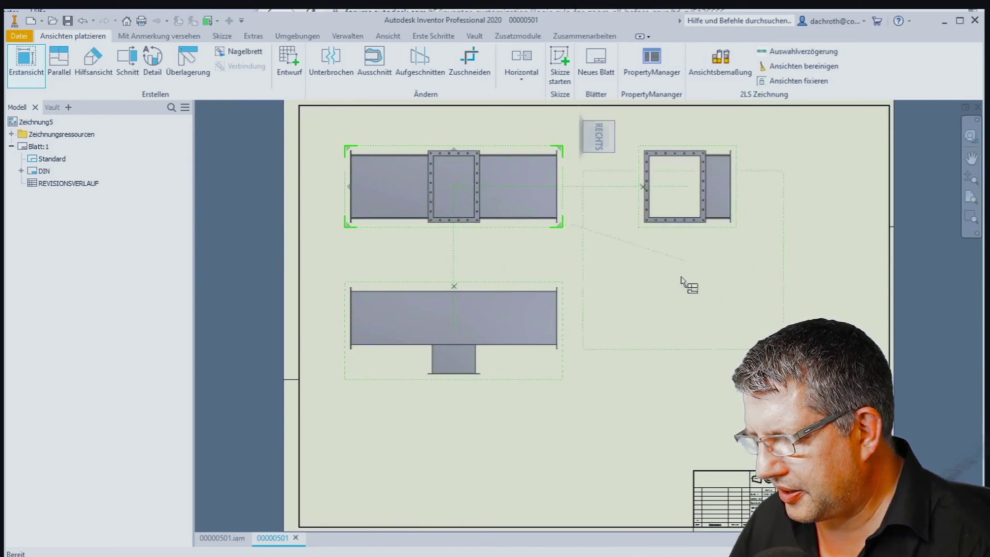
pyautogui.click(676, 317)
pyautogui.rightClick(644, 302)
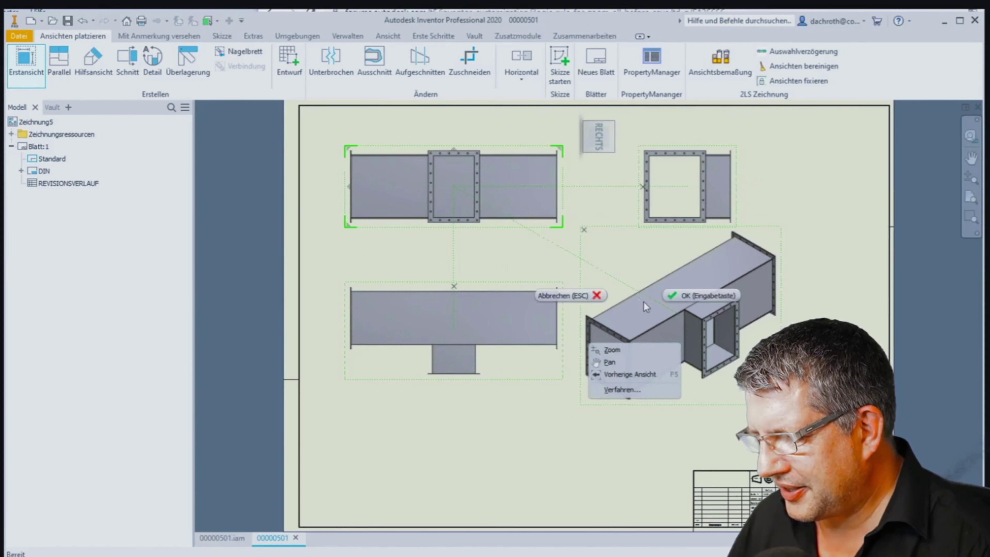
pyautogui.click(672, 294)
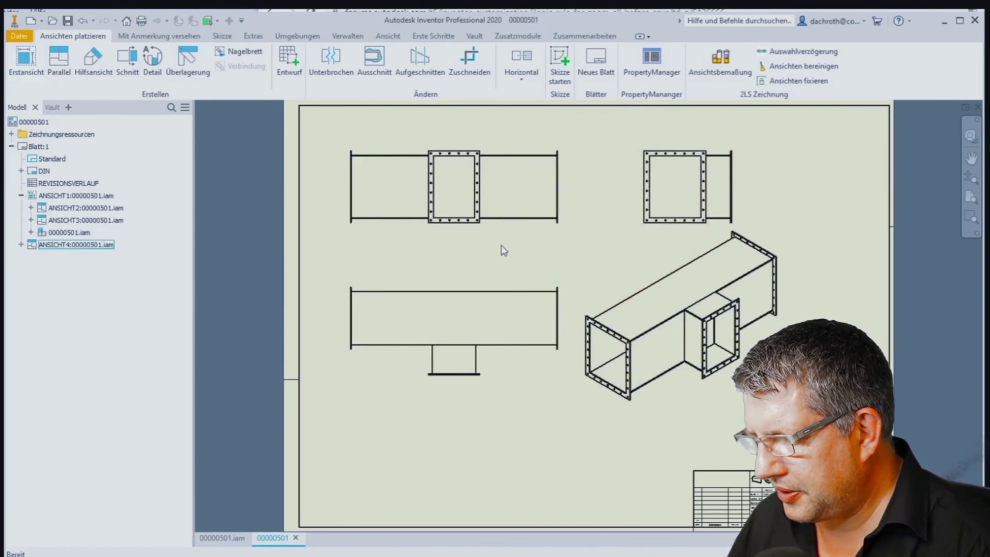
# Insert a Zuschnittliste (DIN) parts list from the isometric view above the title block
pyautogui.click(165, 37)
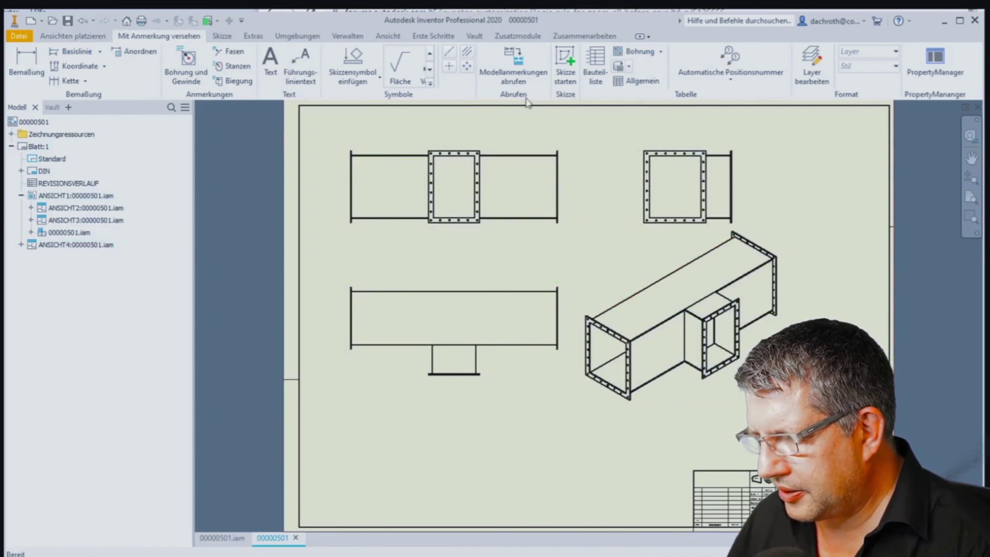
pyautogui.click(594, 65)
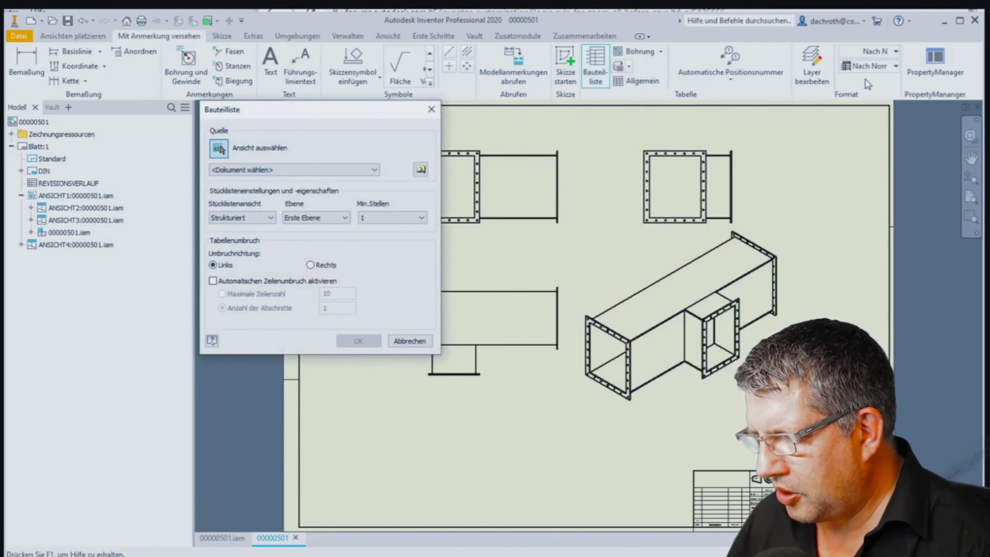
pyautogui.click(866, 67)
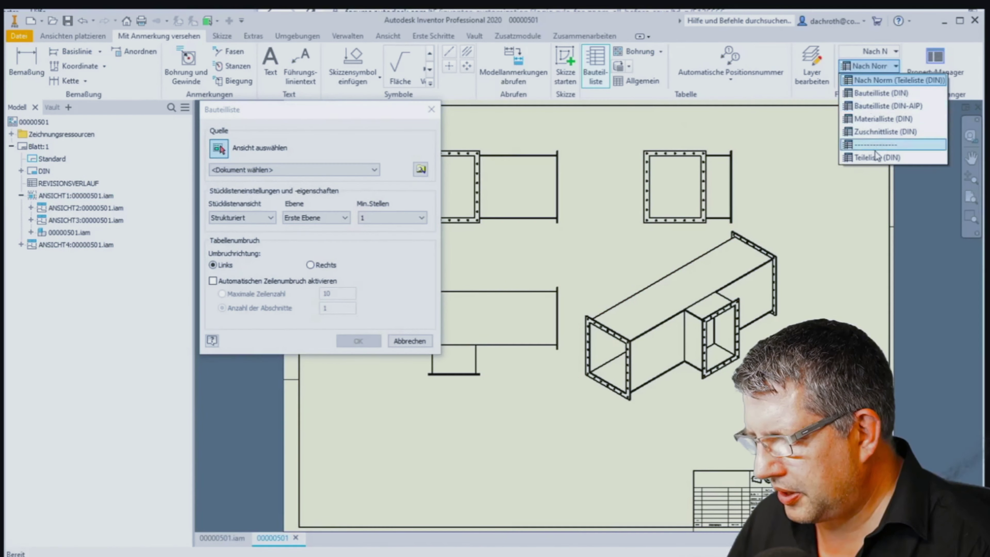
pyautogui.click(873, 137)
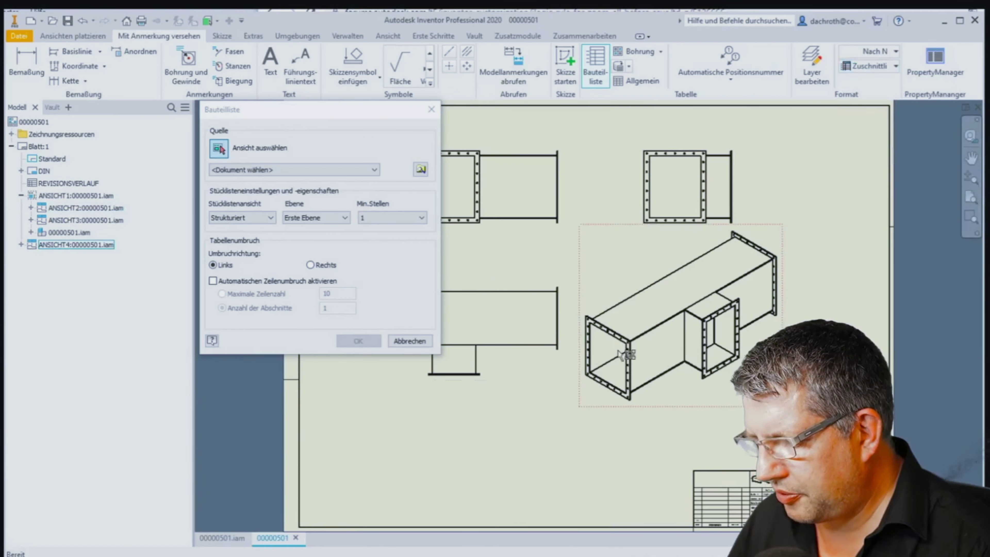
pyautogui.click(639, 355)
pyautogui.click(358, 343)
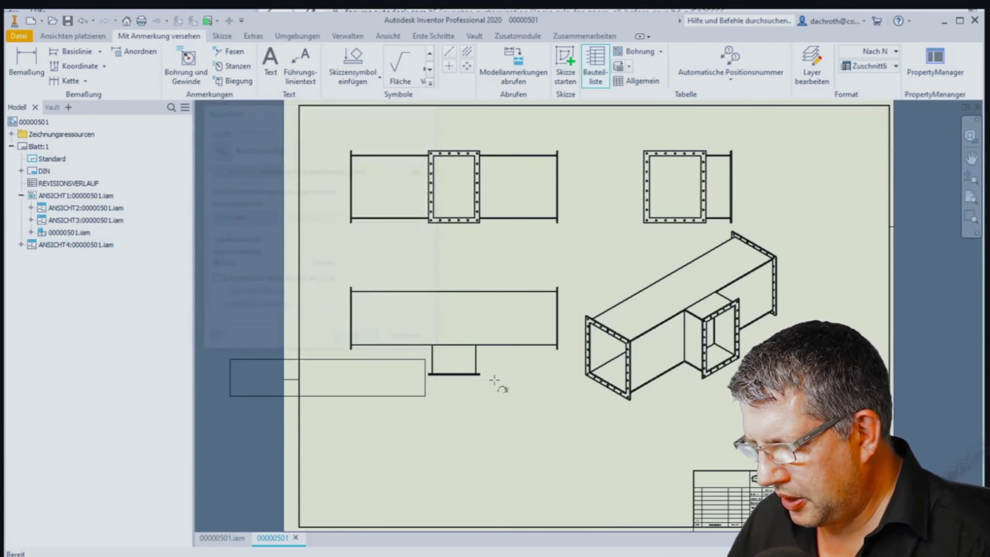
pyautogui.click(886, 431)
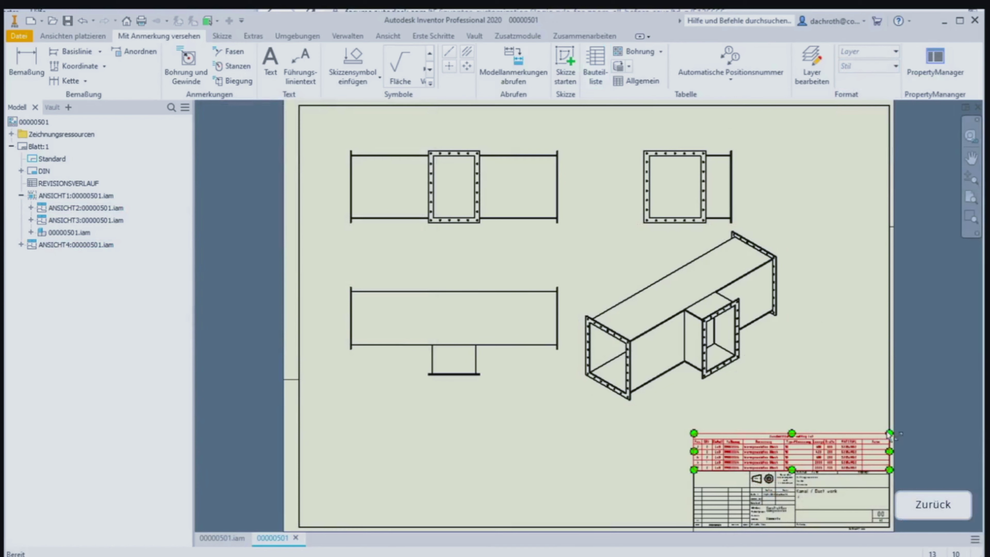
# Zoom in to select and check the cutting list table
pyautogui.scroll(3, 850, 516)
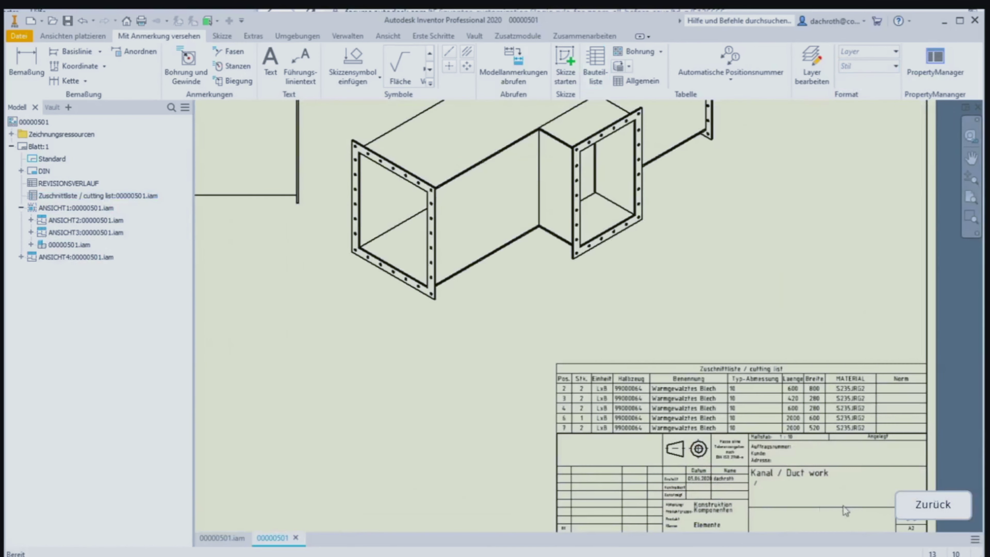
pyautogui.scroll(2, 893, 520)
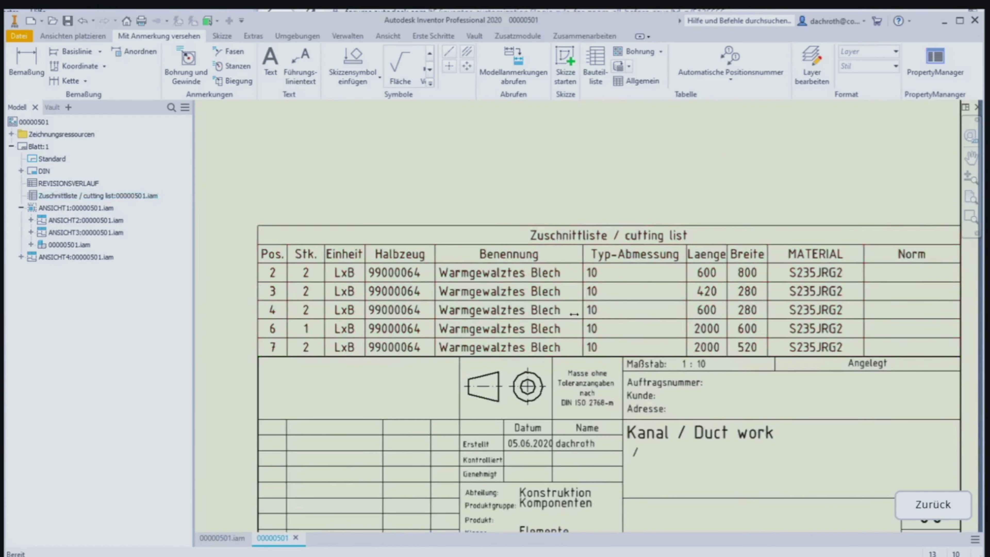
pyautogui.click(452, 317)
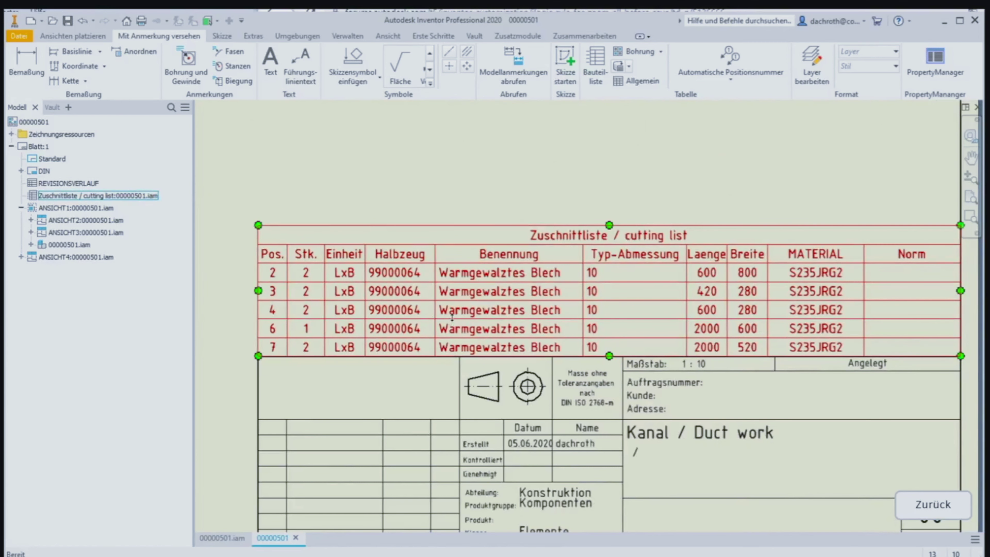
pyautogui.scroll(-1, 600, 400)
pyautogui.scroll(-2, 601, 400)
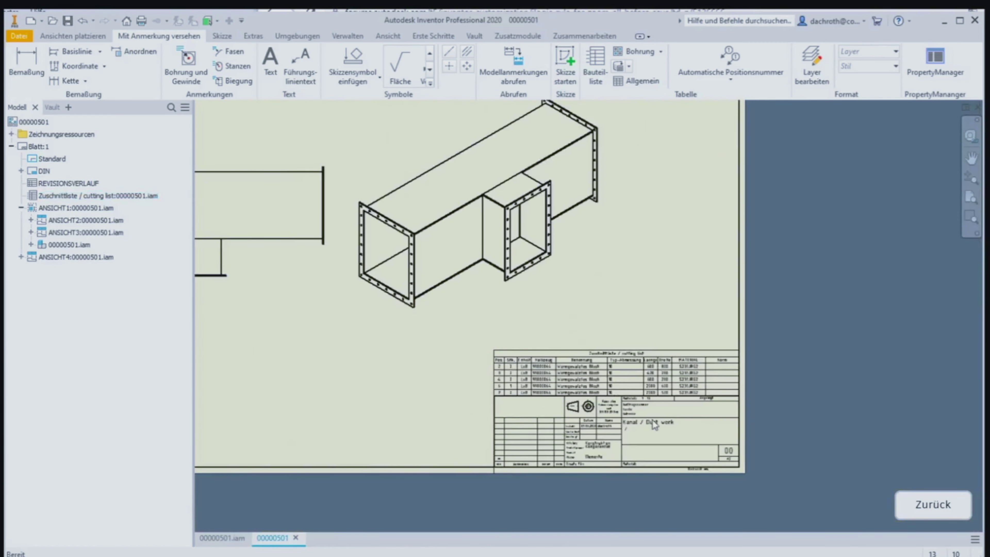
pyautogui.scroll(-2, 600, 400)
# Deselect the cutting list and save drawing 00000501.idw together with its assembly
pyautogui.press('Escape')
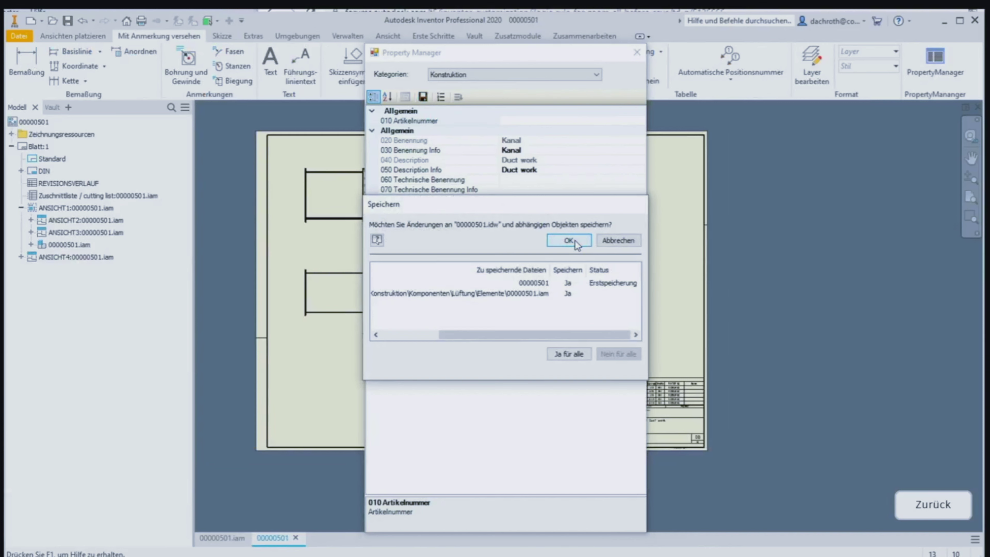
pyautogui.click(575, 241)
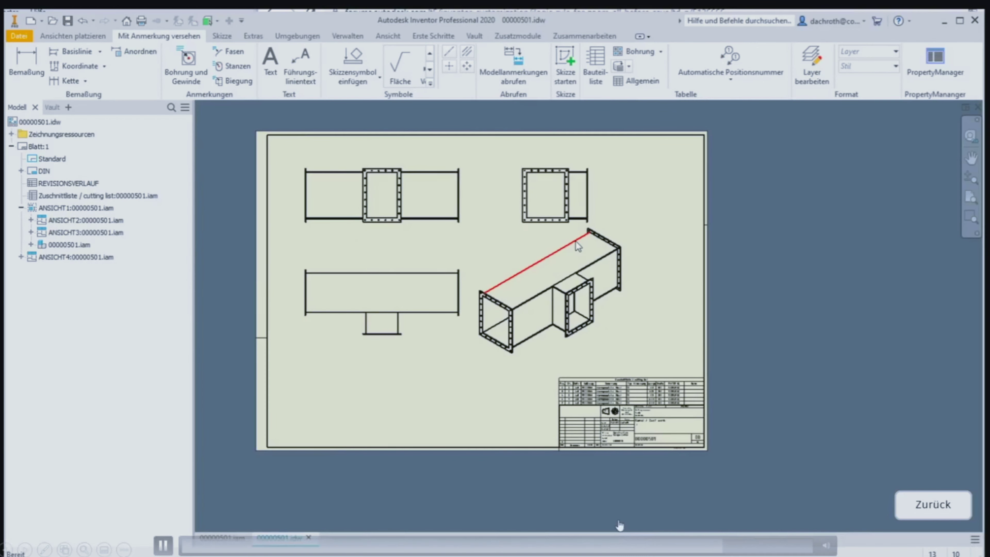
pyautogui.moveTo(434, 546)
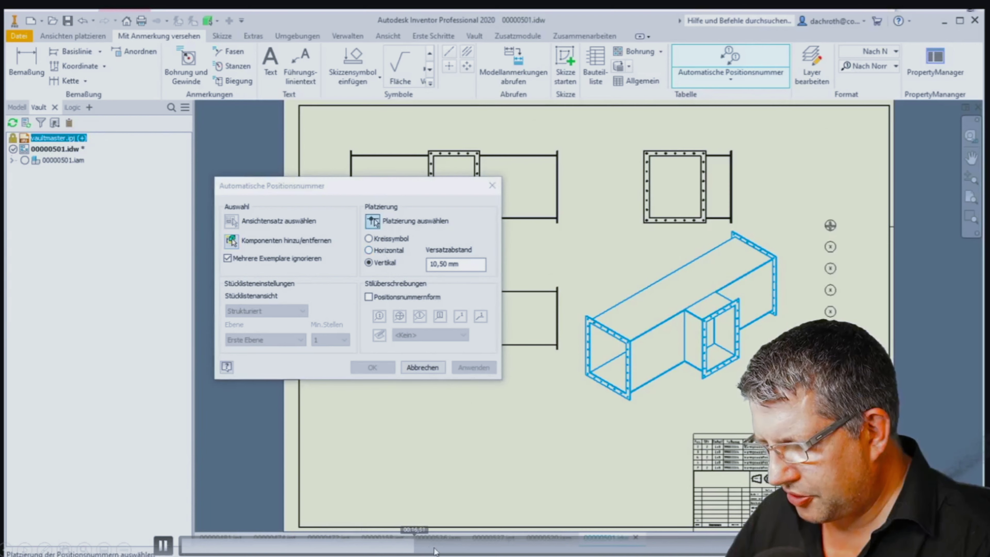
# Resume and skip through the recorded demo to reach the Vault item's bill of materials
pyautogui.press('space')
pyautogui.click(449, 548)
pyautogui.click(530, 548)
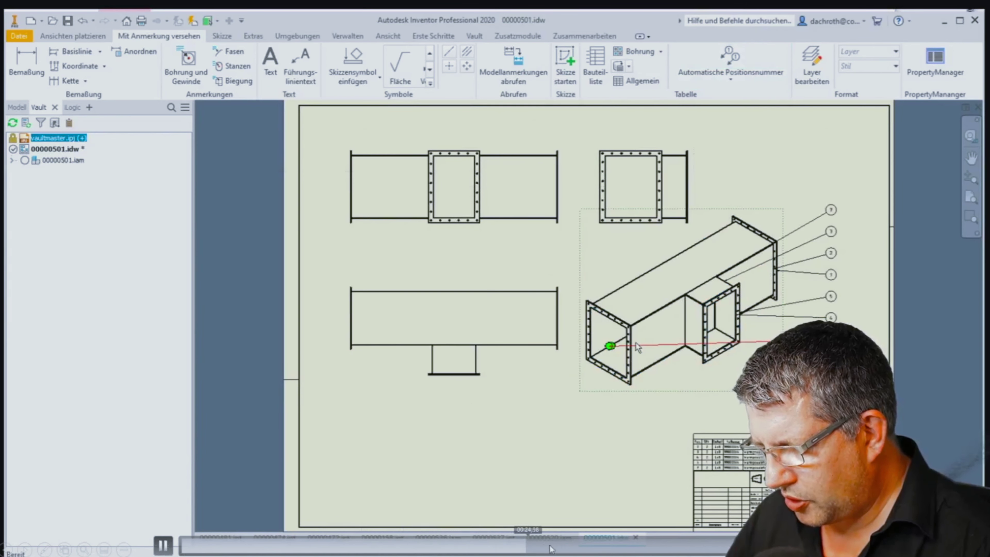
pyautogui.click(571, 547)
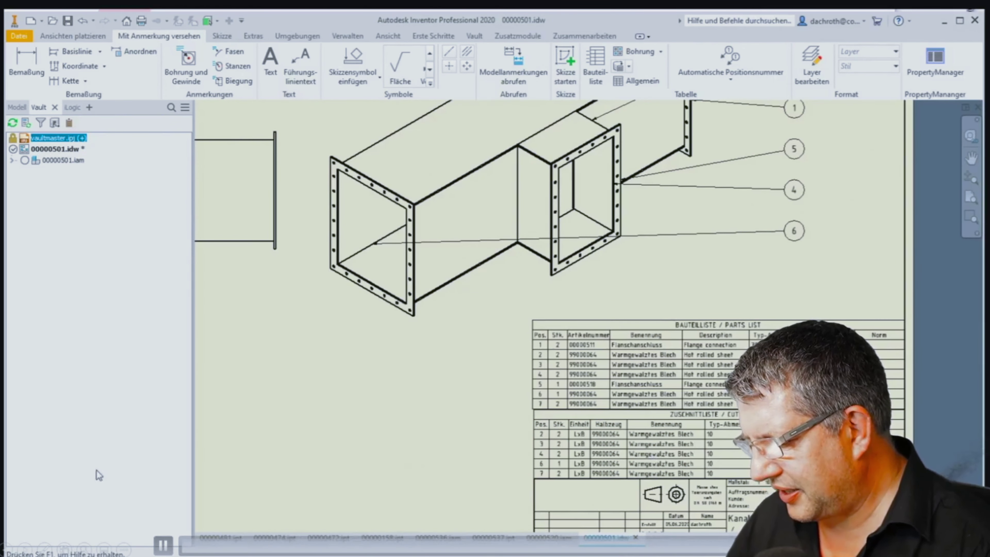
pyautogui.press('space')
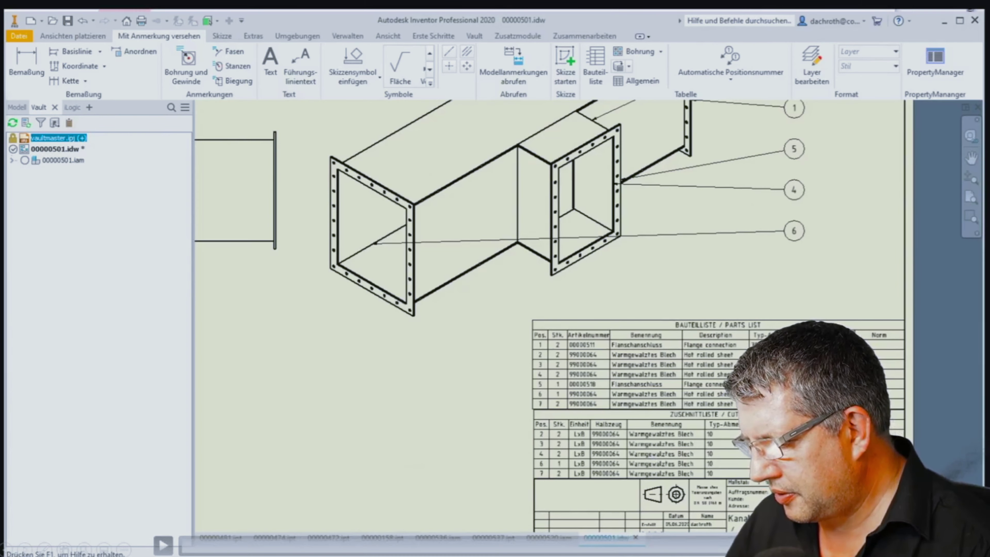
pyautogui.press('space')
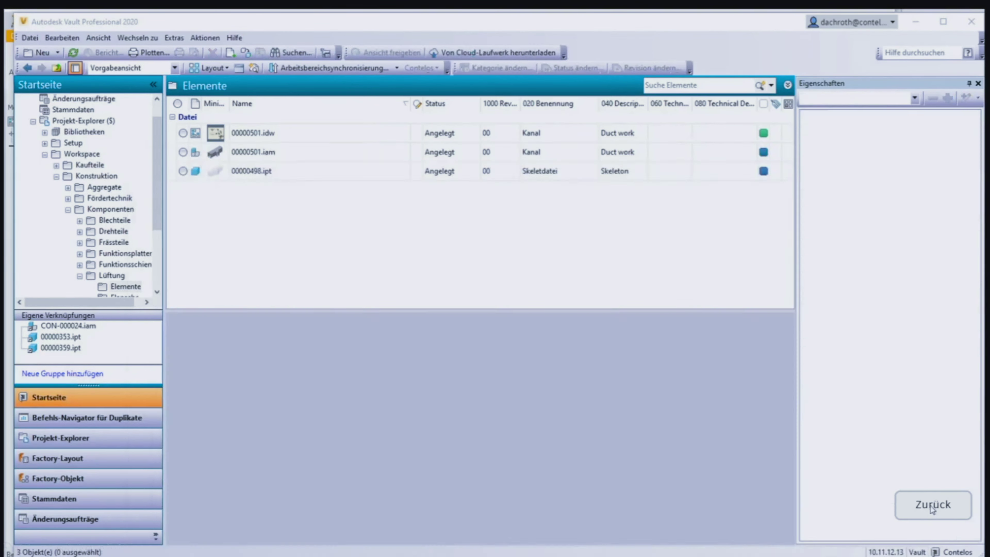
# Go back to the 'Alles rund um Stücklisten' overview slide
pyautogui.click(931, 505)
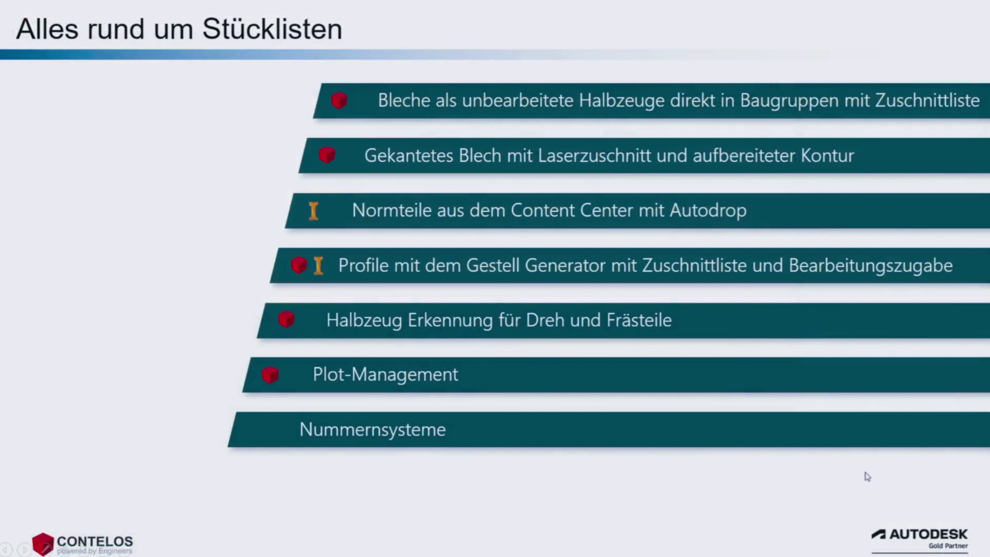
# Follow the 'Gekantetes Blech mit Laserzuschnitt' link to bring up bracket 00000470.ipt
pyautogui.click(400, 158)
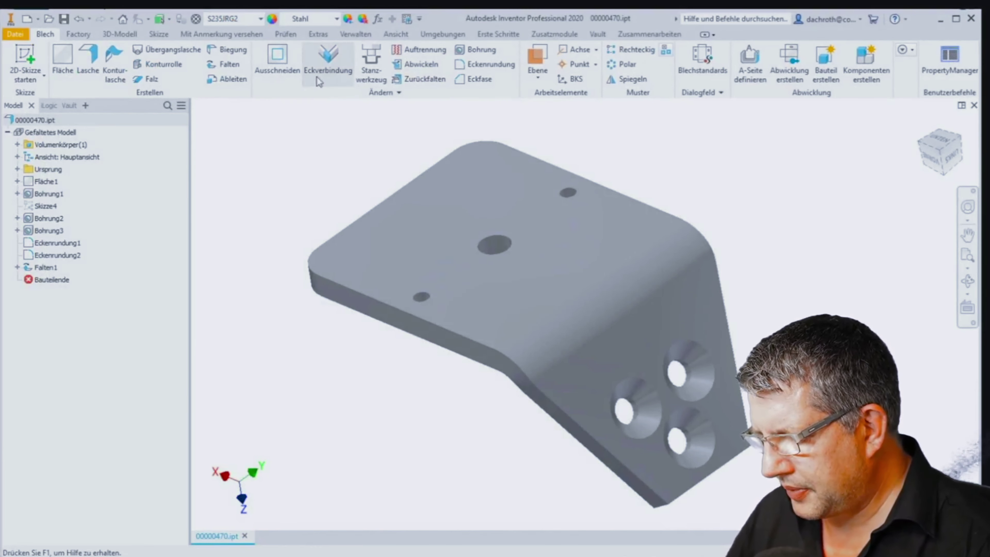
# Create the bracket's flat pattern, orbit to inspect it, then return to the folded model
pyautogui.click(789, 62)
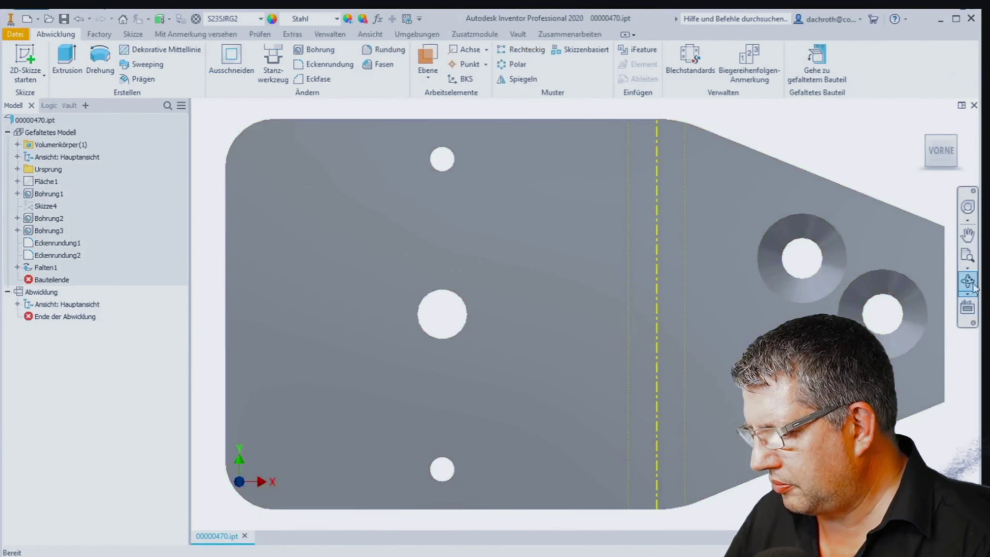
pyautogui.click(967, 281)
pyautogui.moveTo(497, 397); pyautogui.dragTo(403, 277)
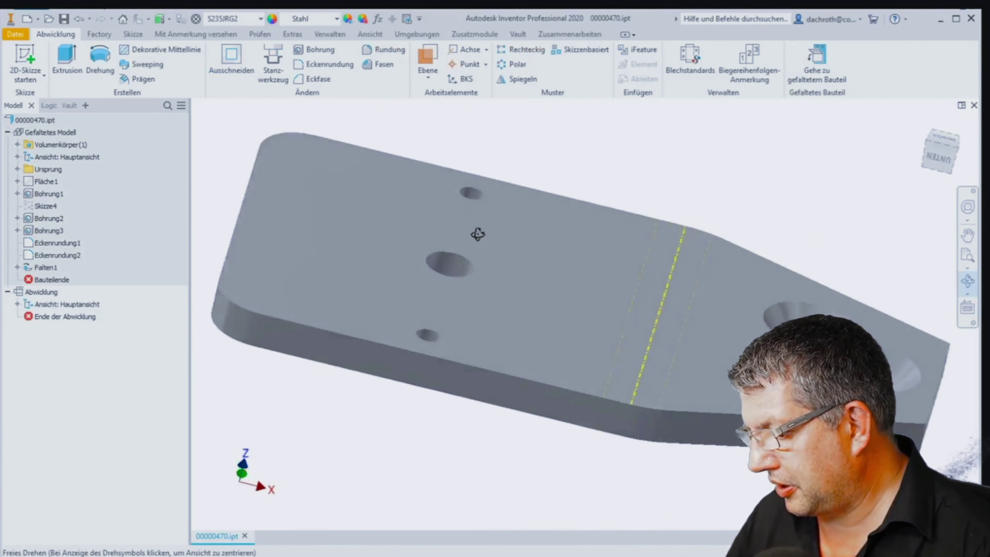
pyautogui.rightClick(403, 277)
pyautogui.click(375, 327)
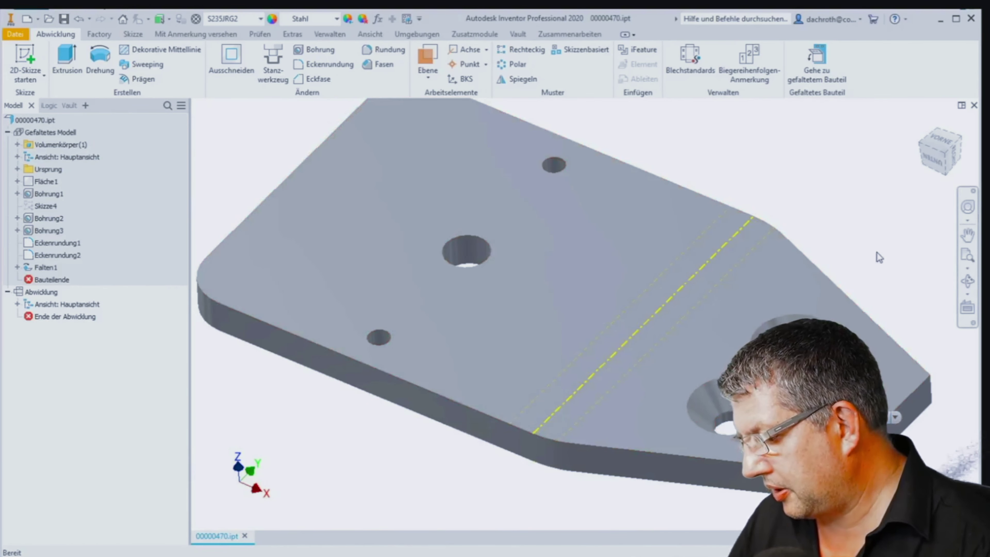
pyautogui.doubleClick(50, 132)
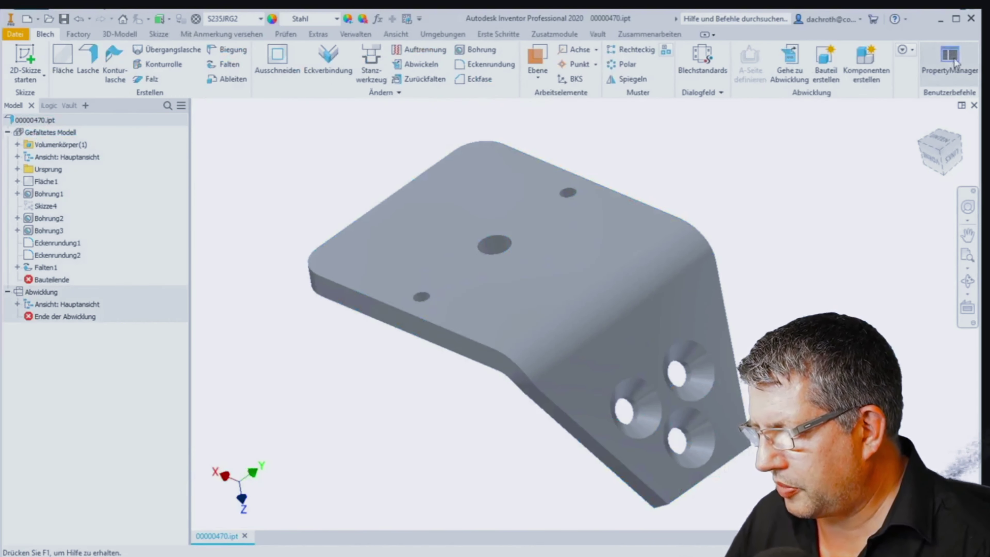
pyautogui.click(950, 60)
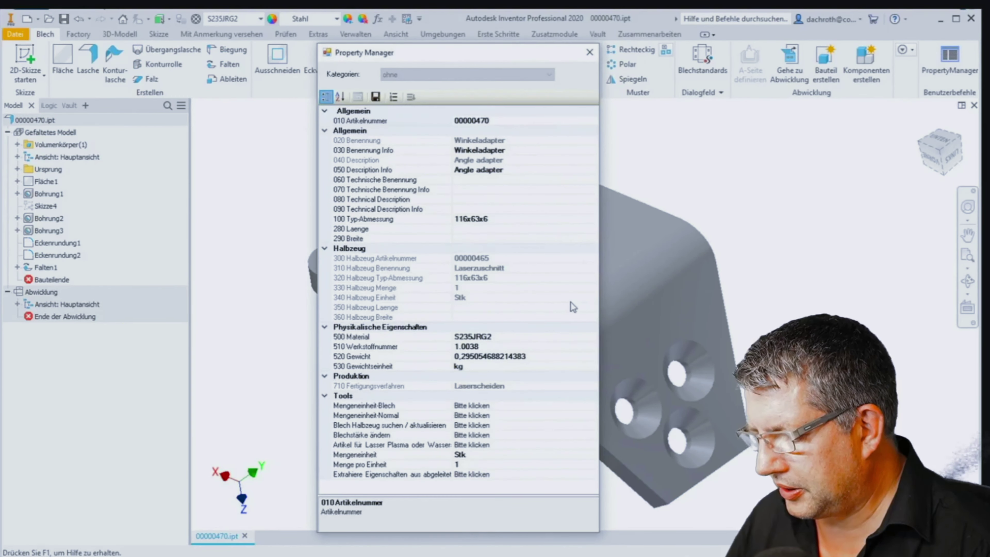
# Change the bracket's sheet thickness to 10, then to 6
pyautogui.click(493, 434)
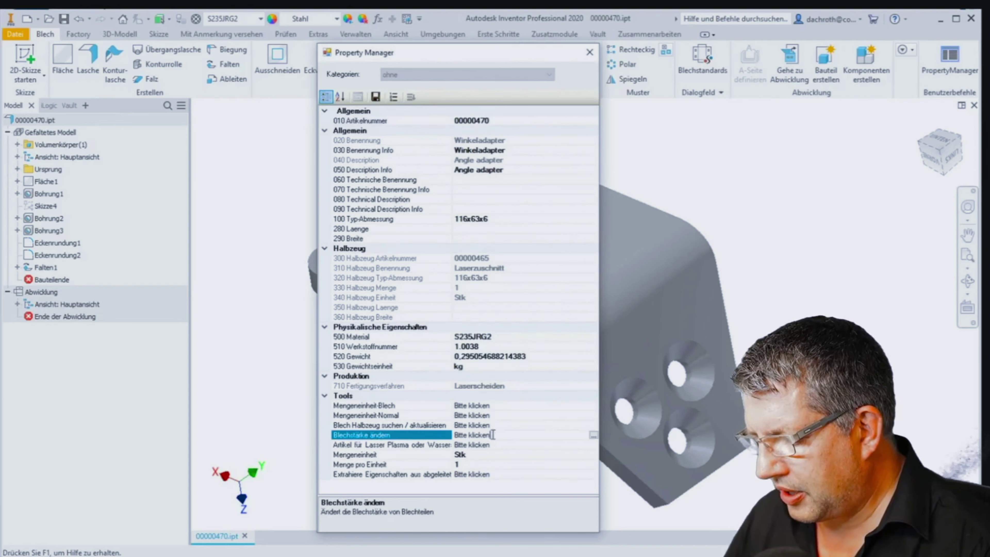
pyautogui.click(592, 435)
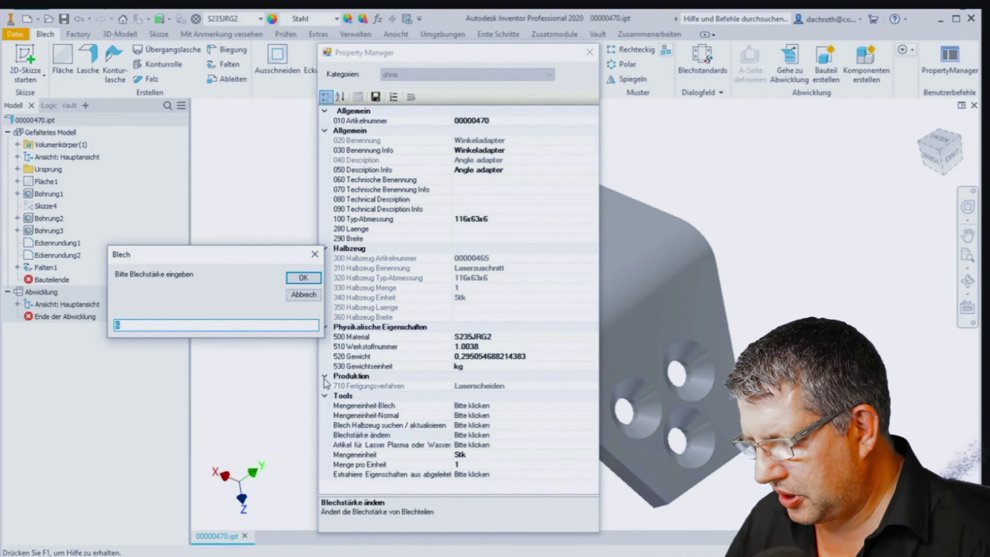
pyautogui.press('Return')
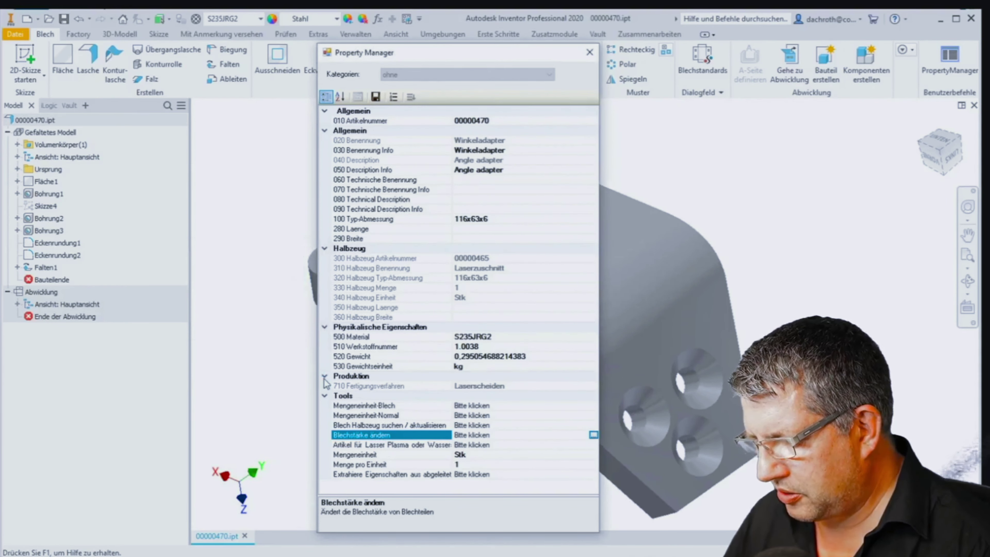
pyautogui.click(593, 436)
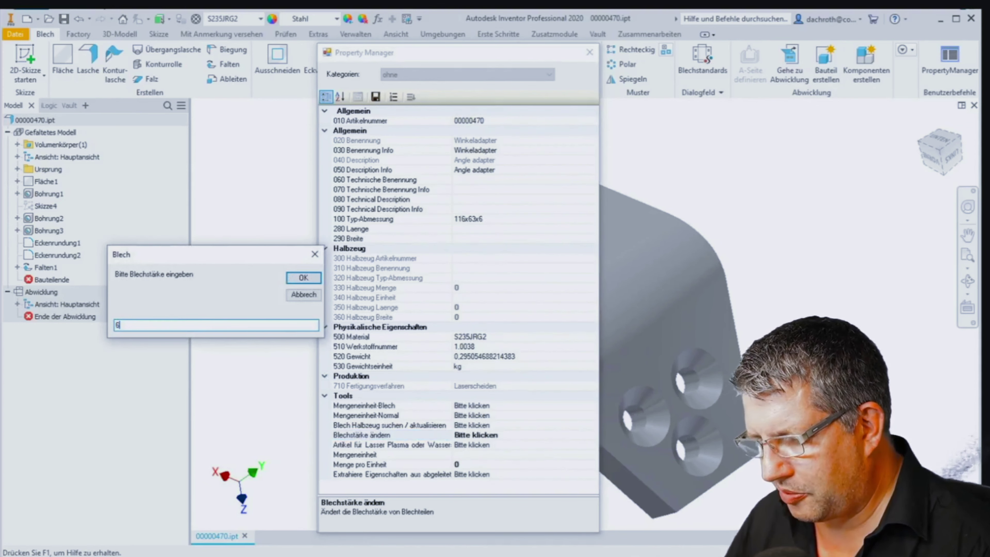
pyautogui.press('Return')
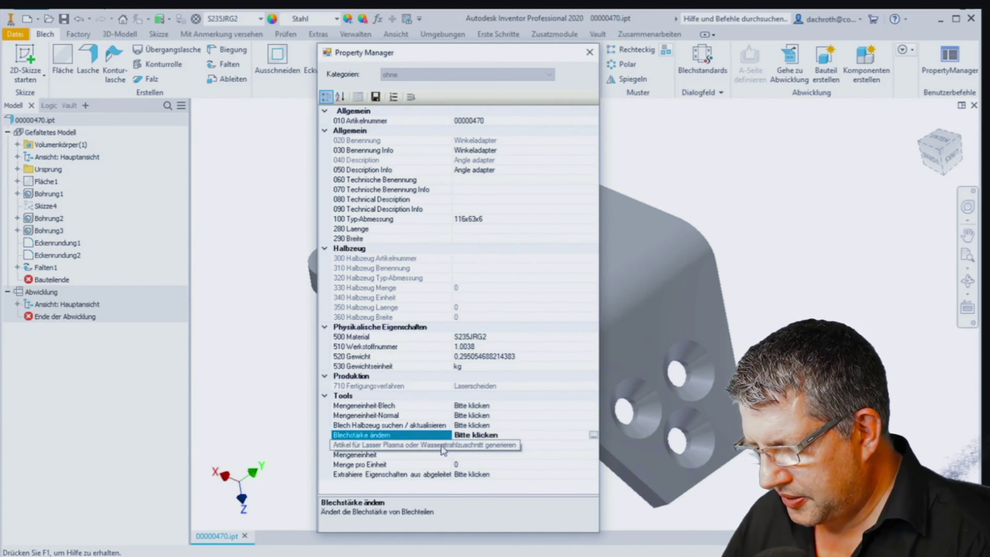
# Generate laser-cut article 00000554 with Laserscheiden (intern) and the chosen sheet stock, then save
pyautogui.click(541, 444)
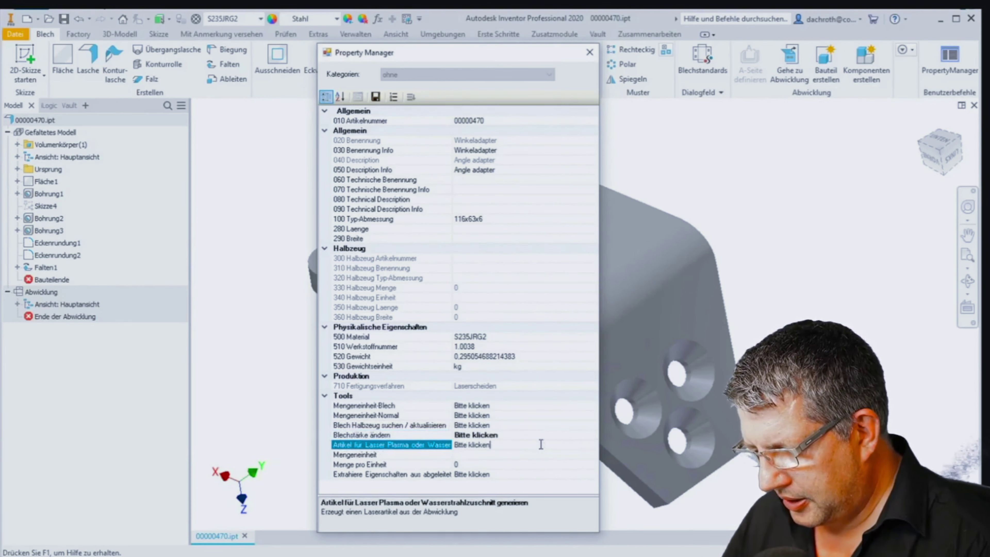
pyautogui.click(594, 445)
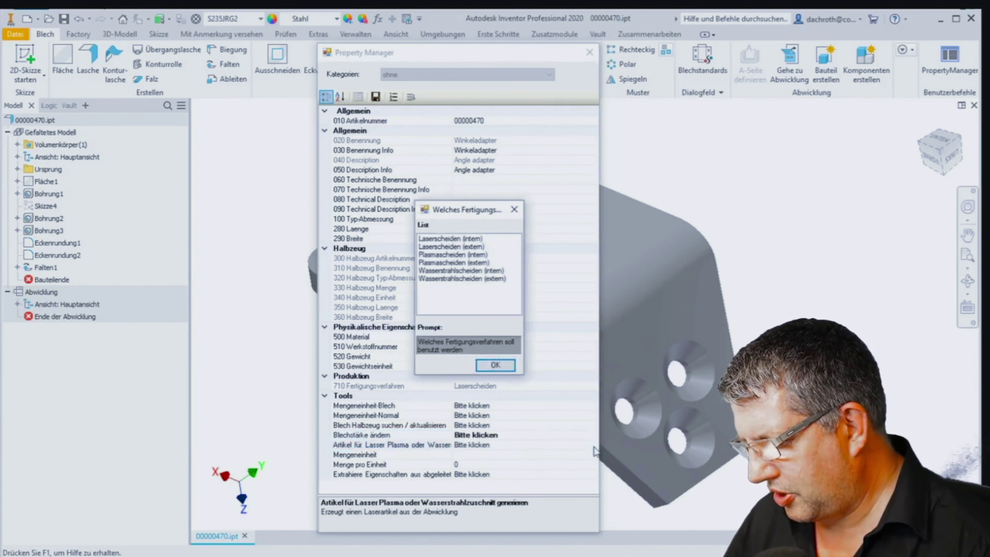
pyautogui.click(459, 239)
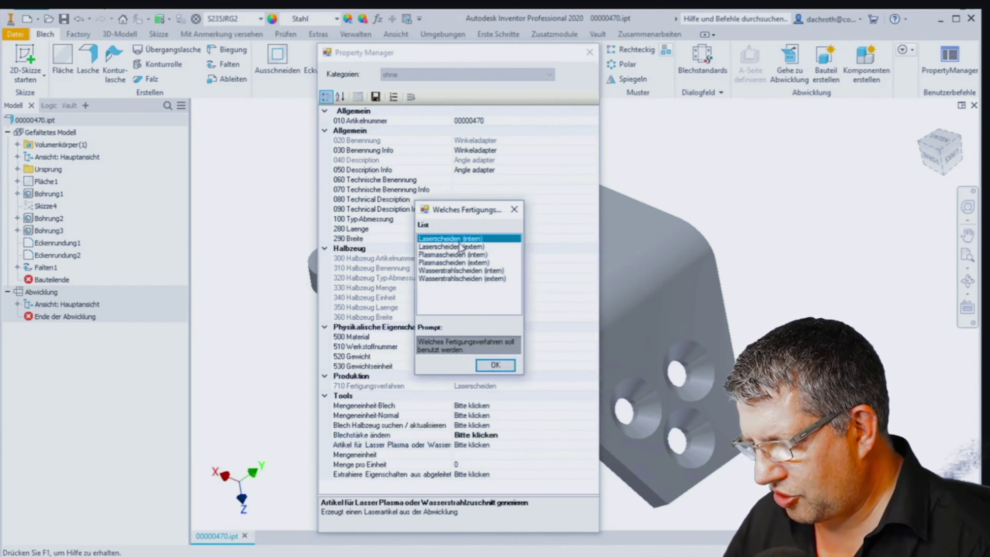
pyautogui.click(495, 365)
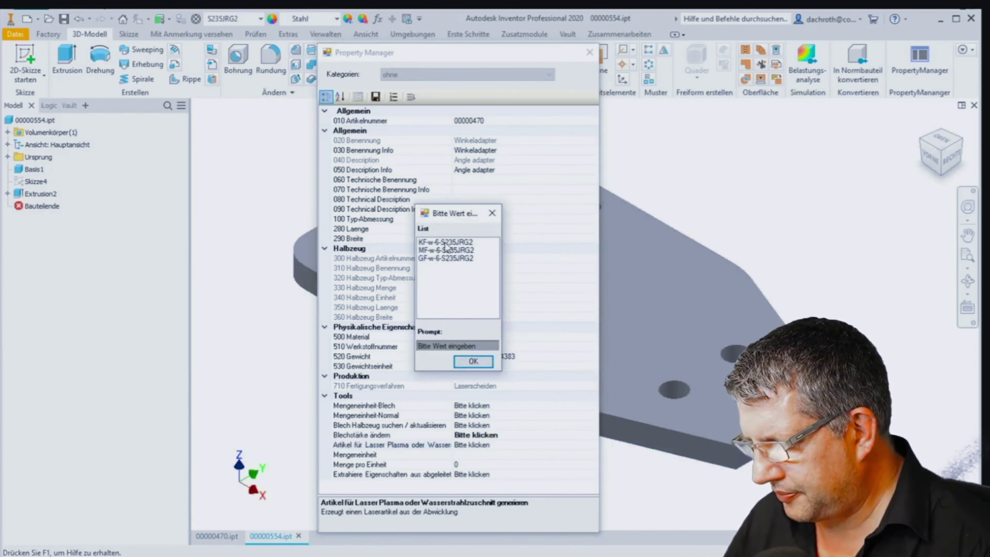
pyautogui.click(446, 243)
pyautogui.click(476, 362)
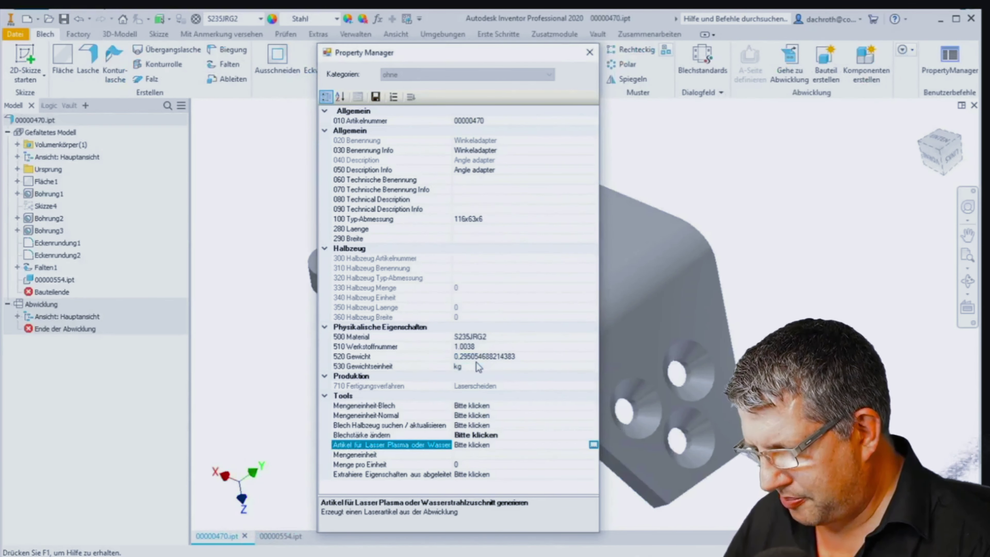
pyautogui.click(375, 98)
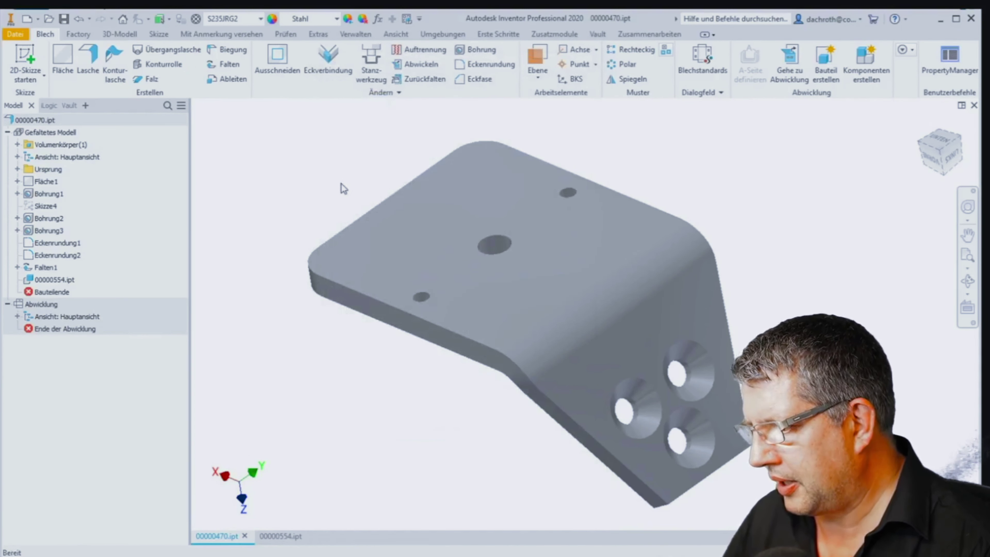
pyautogui.rightClick(71, 286)
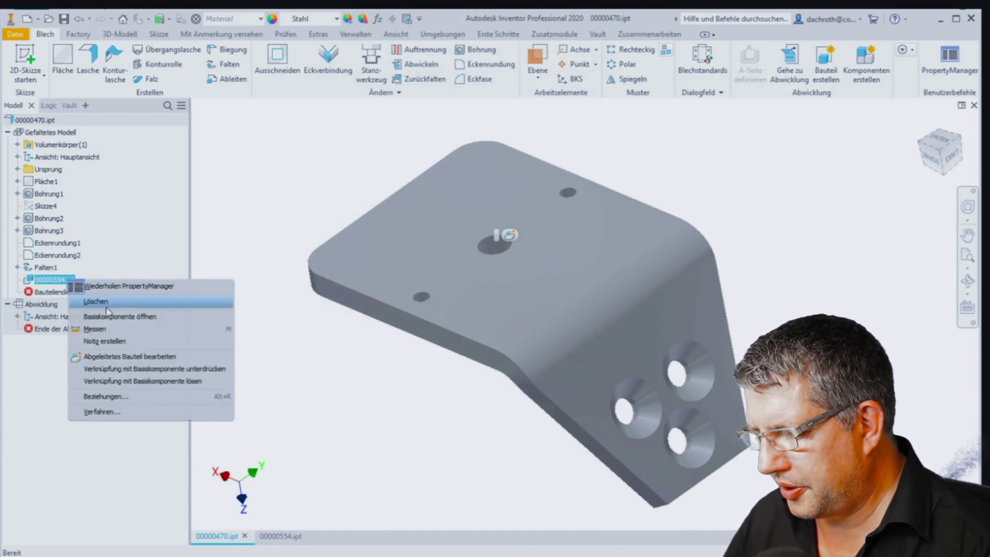
pyautogui.click(117, 316)
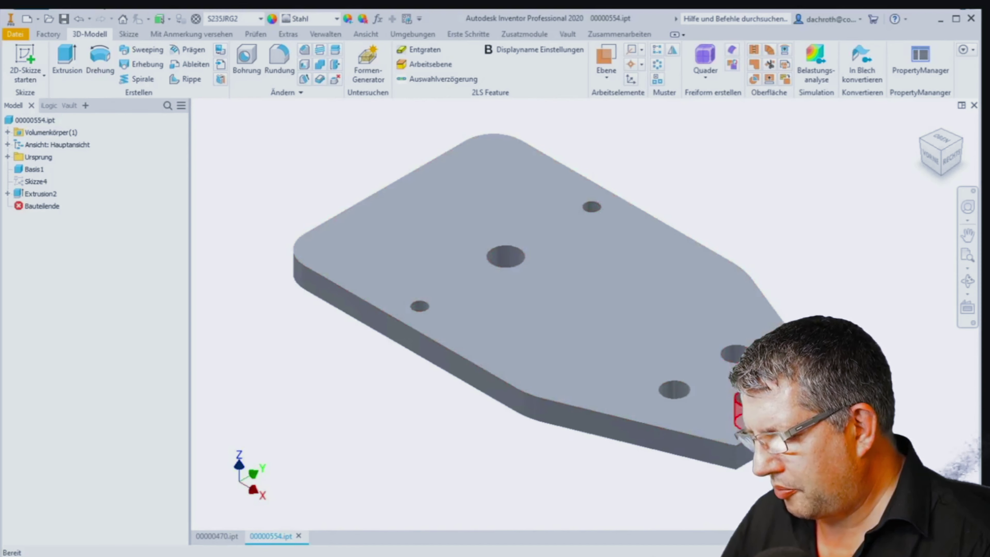
pyautogui.moveTo(941, 149)
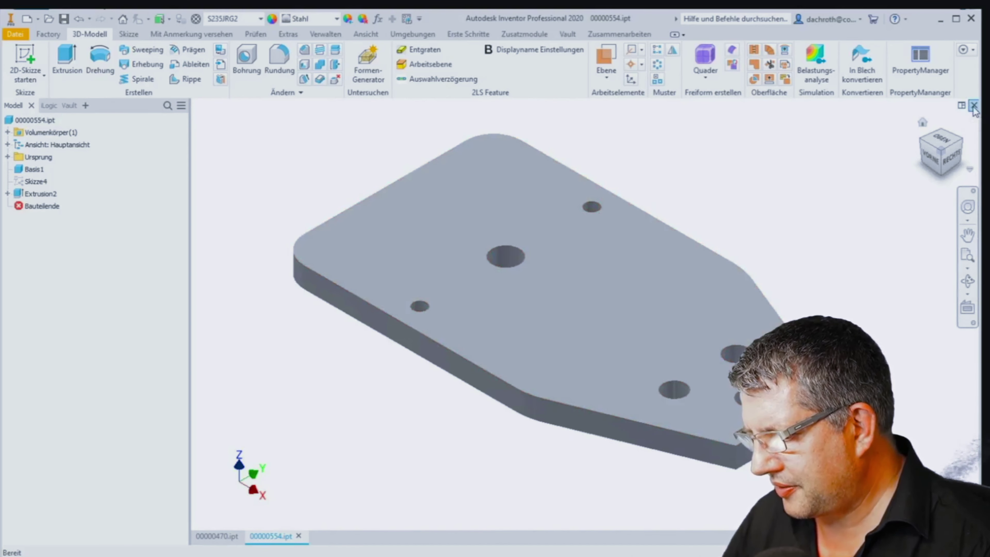
pyautogui.click(974, 105)
pyautogui.click(443, 316)
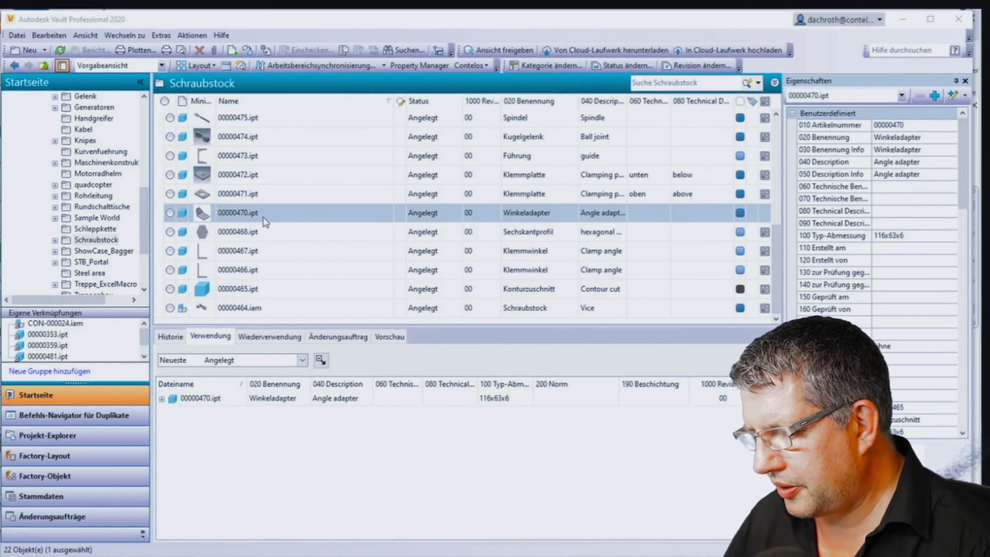
# Assign/update item 00000470 and expand contour cut 00000465 in its bill of materials
pyautogui.rightClick(277, 218)
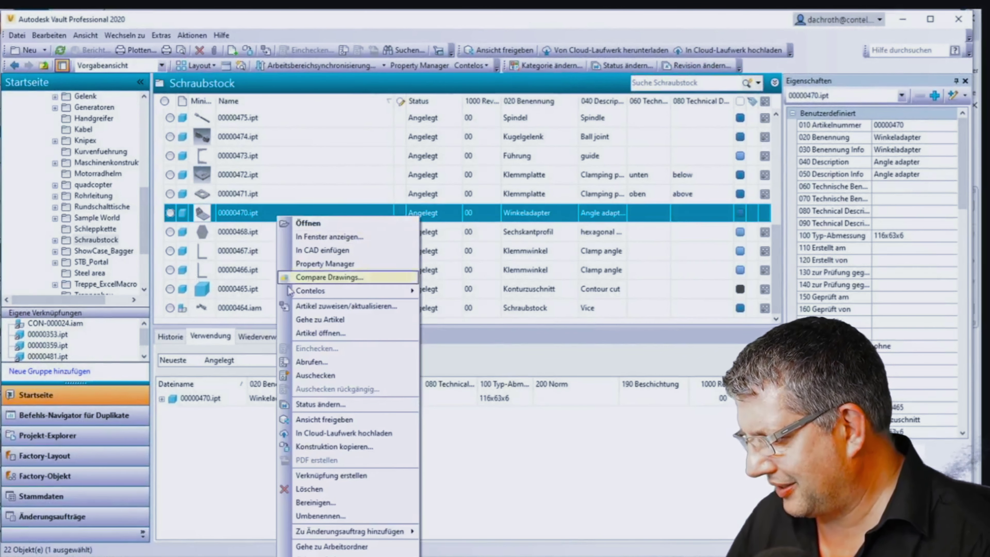
pyautogui.click(321, 305)
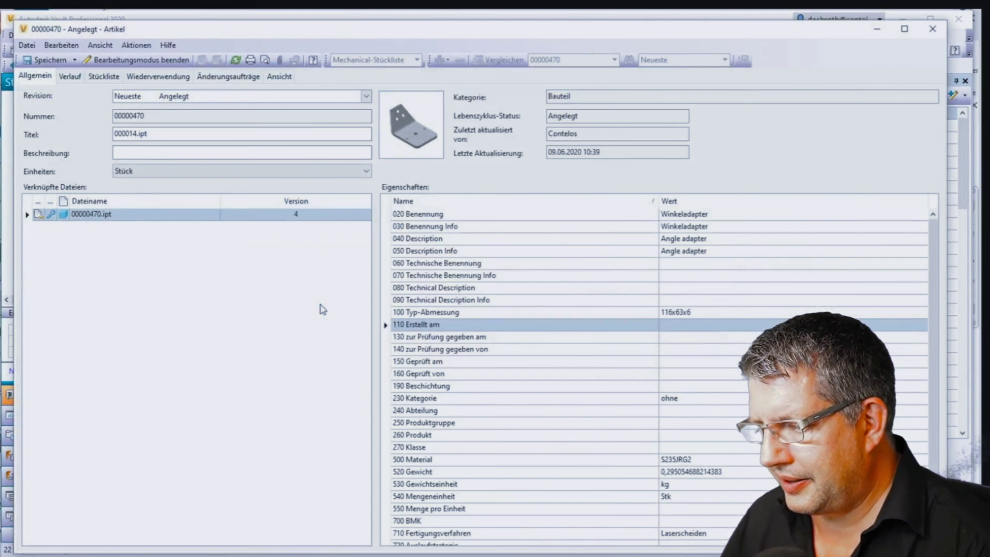
pyautogui.click(105, 77)
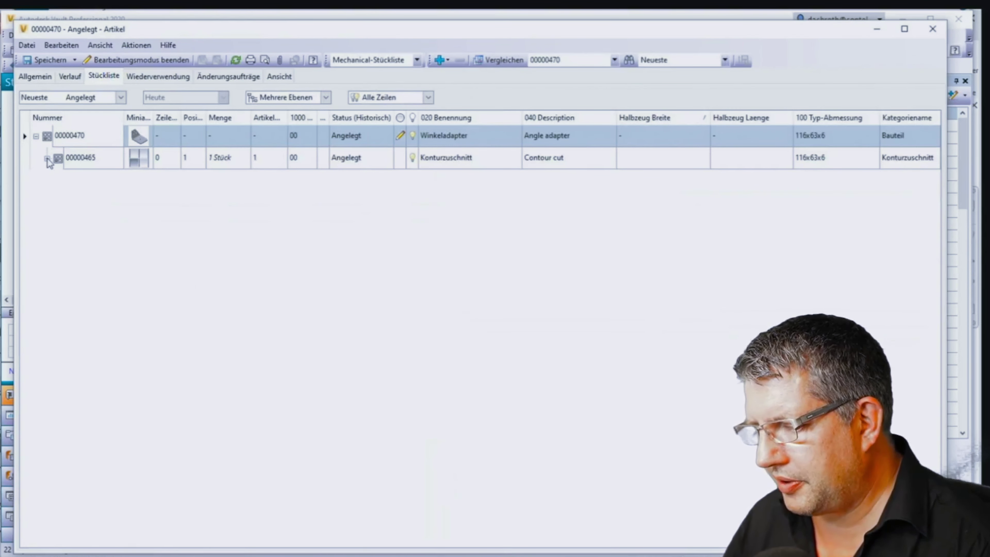
pyautogui.click(47, 158)
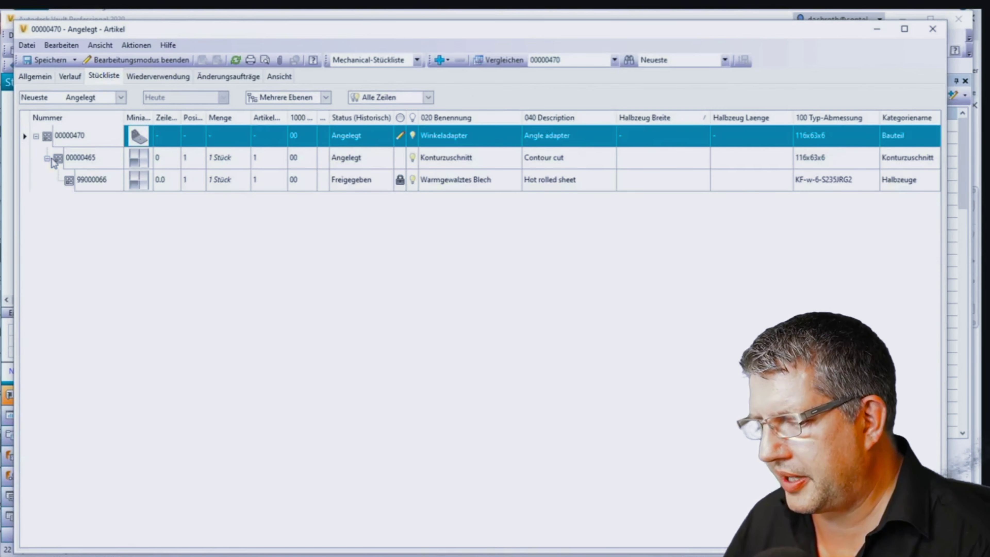
pyautogui.click(358, 160)
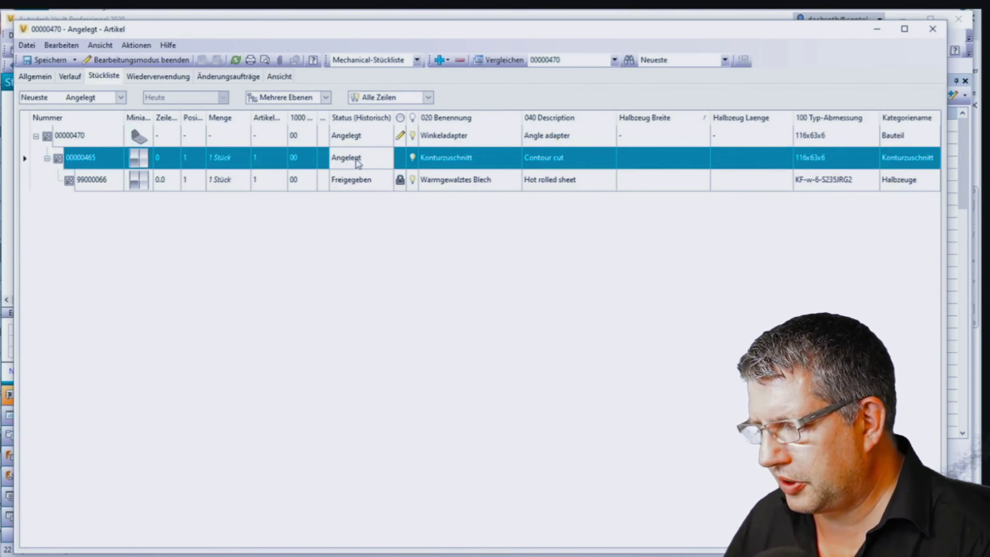
# Open item 00000465 to view its bill of materials with sheet 99000066, then close it
pyautogui.rightClick(372, 166)
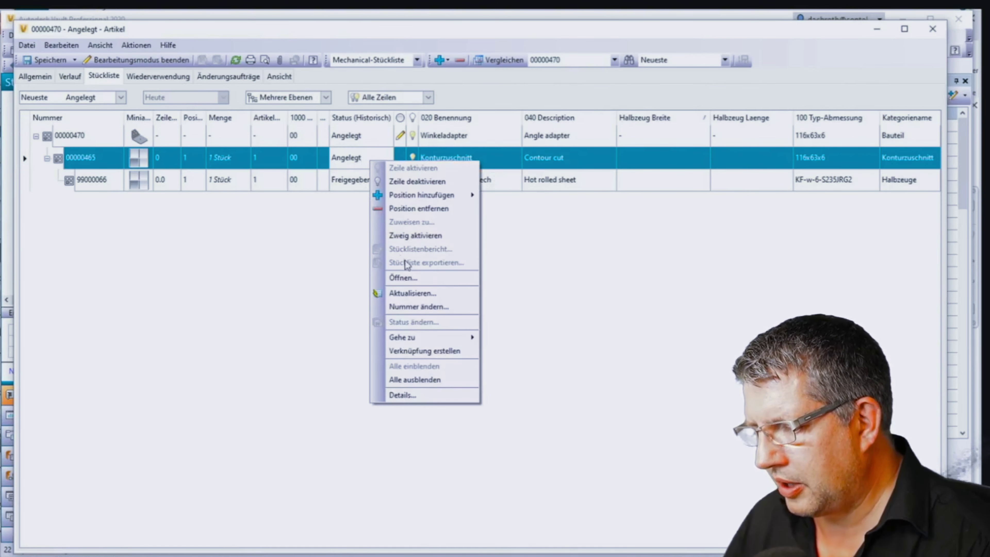
pyautogui.click(404, 278)
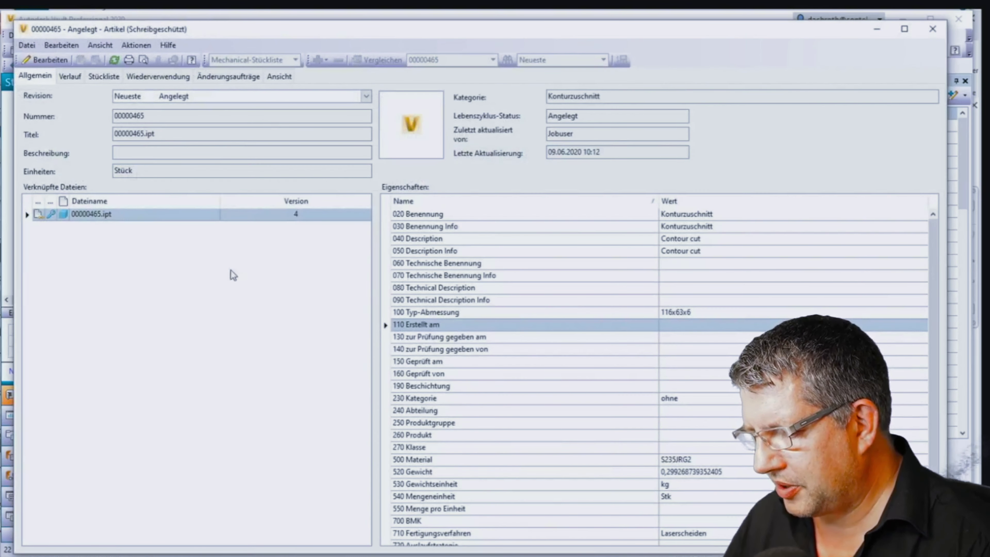
pyautogui.click(137, 215)
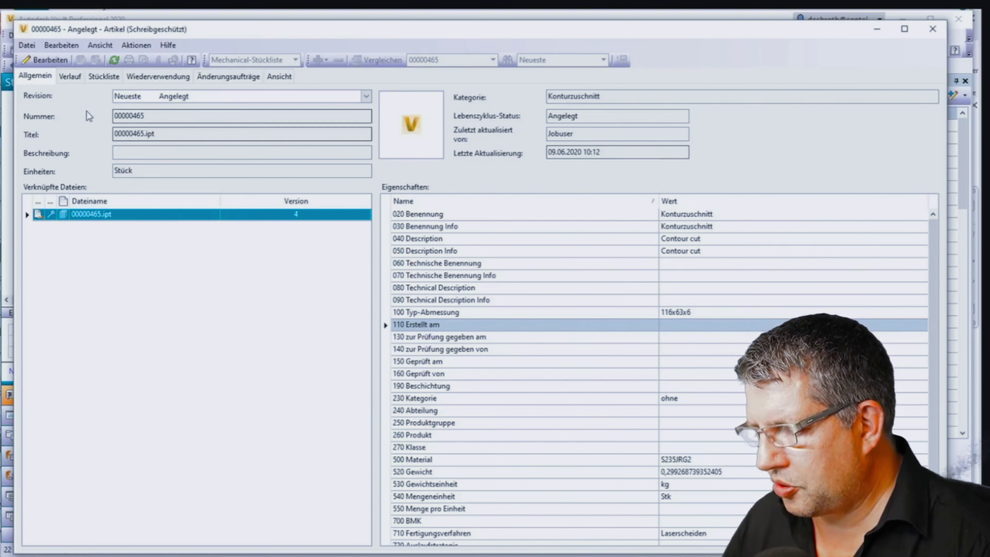
pyautogui.click(104, 76)
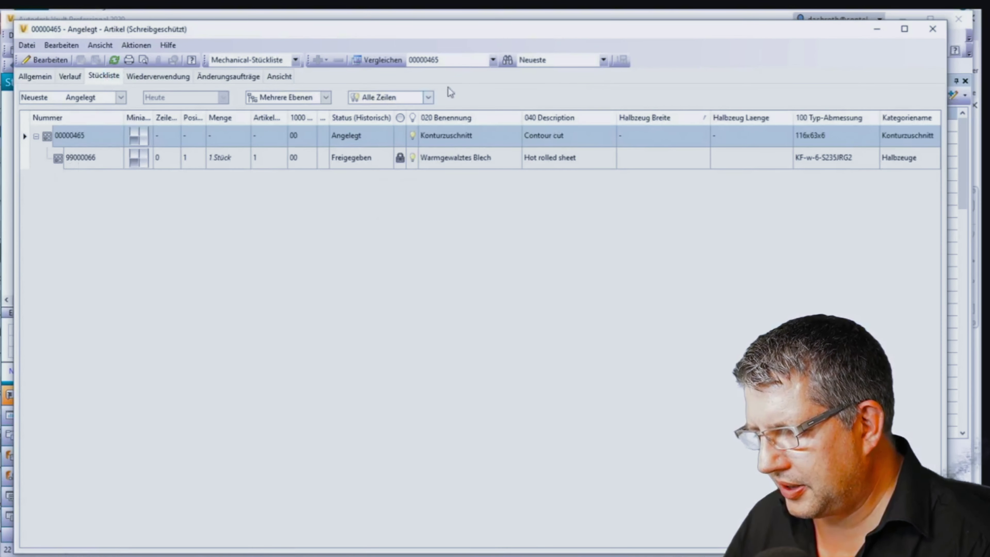
pyautogui.click(932, 28)
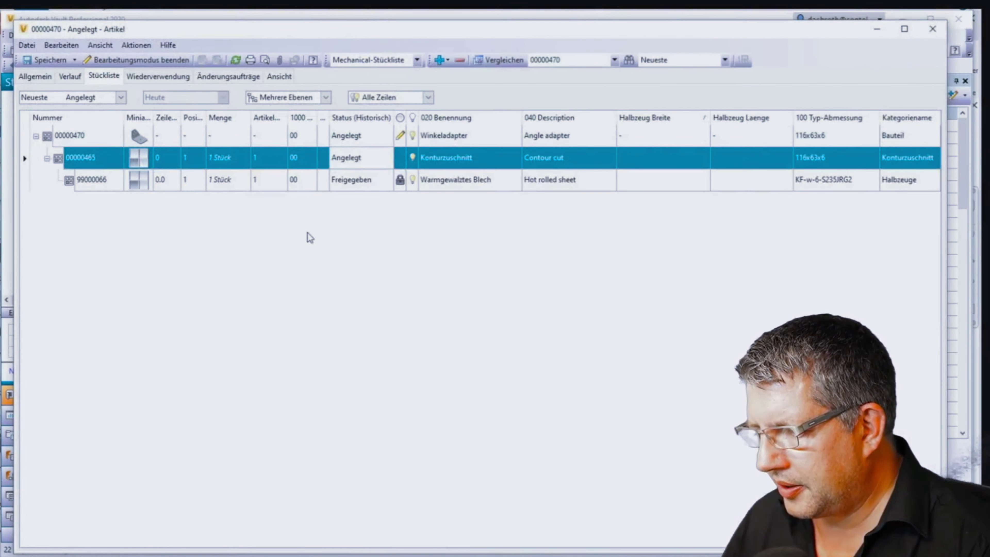
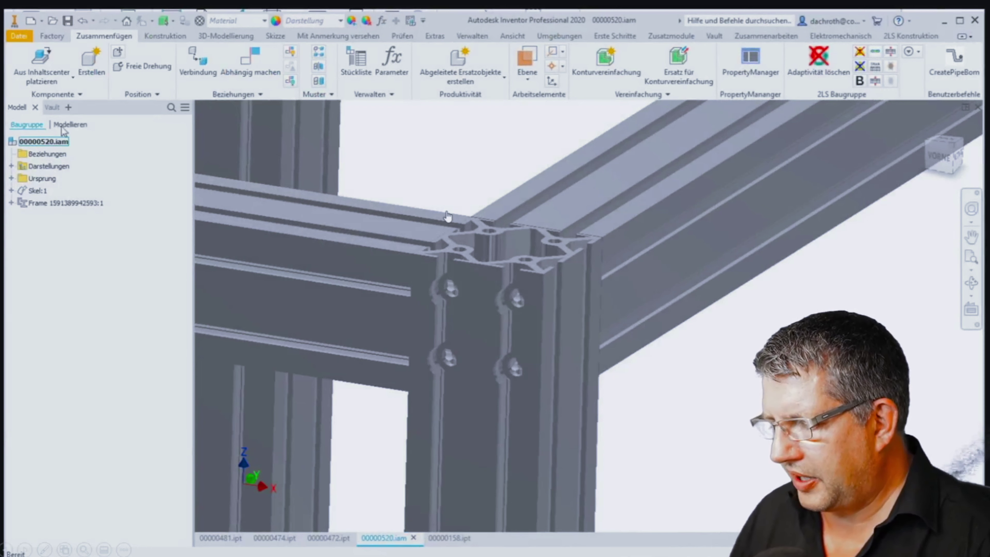
# Search the Content Center for 912 and start placing an ISO 4762 - DIN 912 screw
pyautogui.click(42, 62)
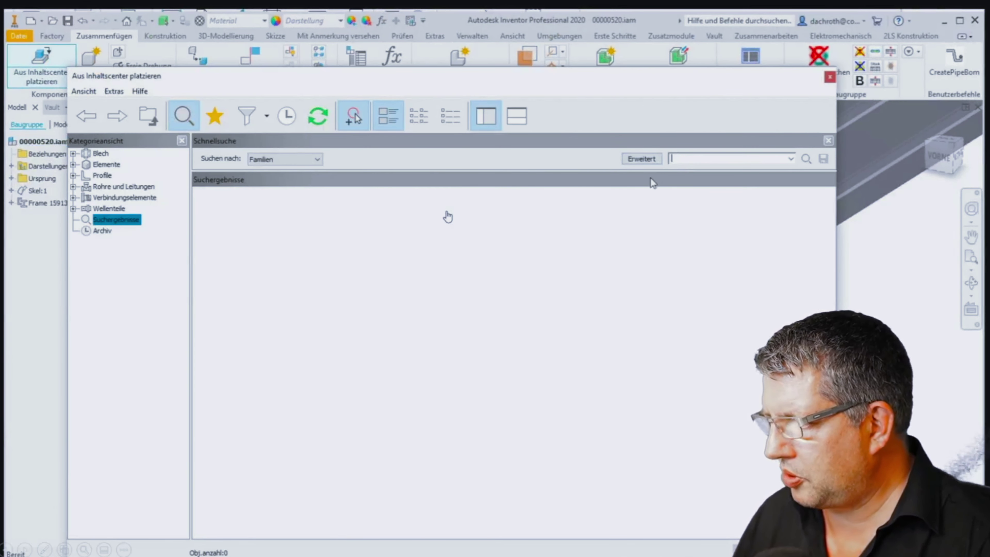
pyautogui.write('912')
pyautogui.press('Return')
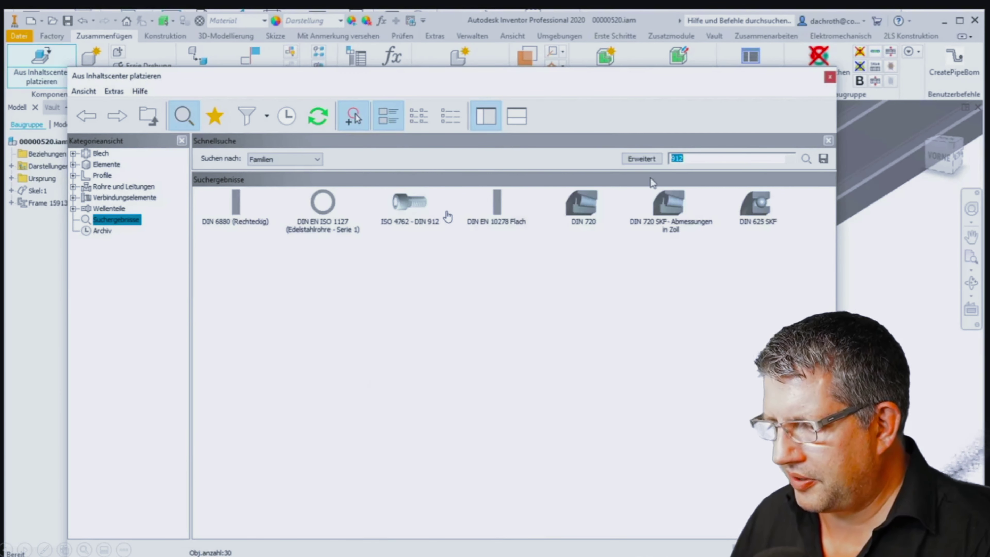
pyautogui.doubleClick(419, 207)
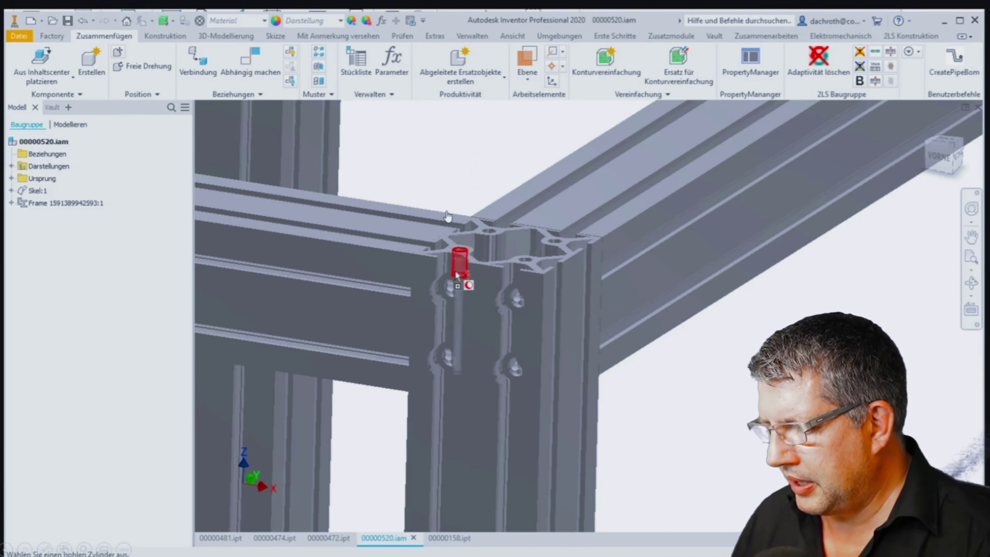
# AutoDrop four M10 x 100 ISO 4762 screws into the frame corner holes, St88vz variant
pyautogui.click(449, 295)
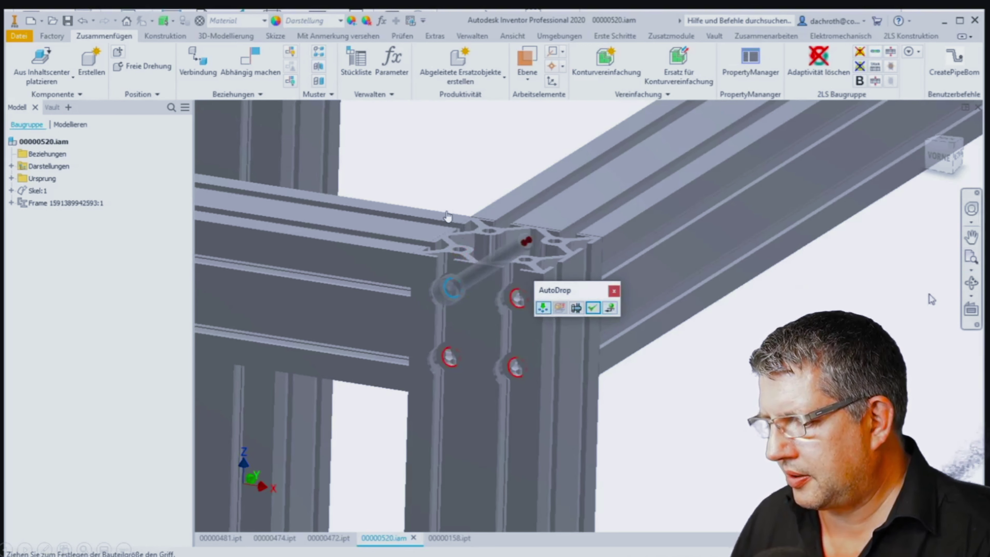
pyautogui.press('F4')
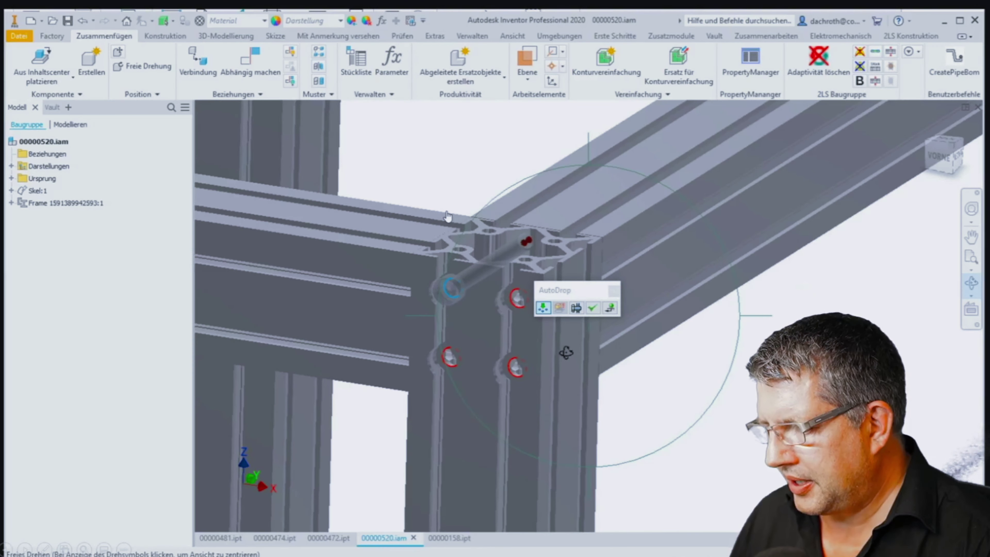
pyautogui.moveTo(564, 350)
pyautogui.mouseDown()
pyautogui.moveTo(384, 311)
pyautogui.moveTo(308, 320)
pyautogui.mouseUp()
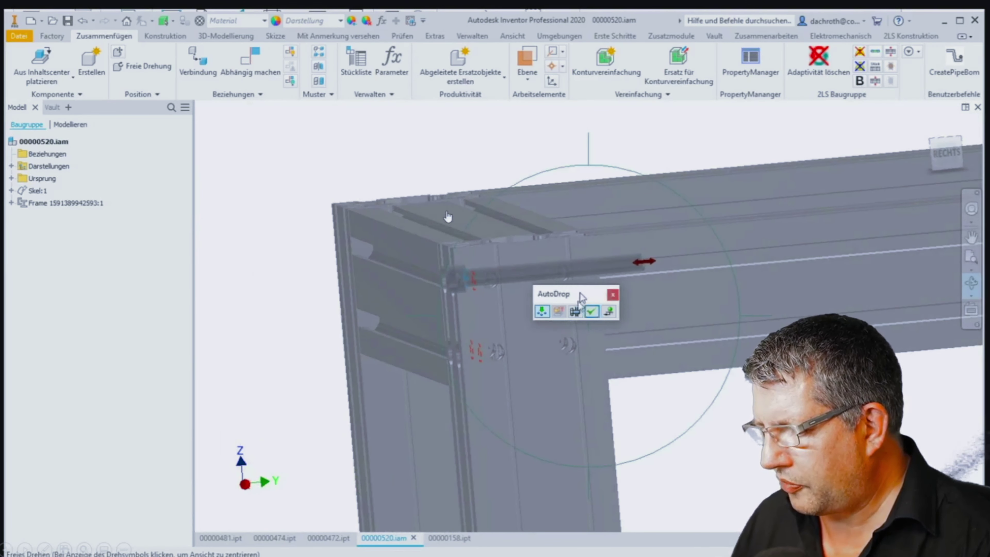
pyautogui.moveTo(564, 298); pyautogui.dragTo(549, 360)
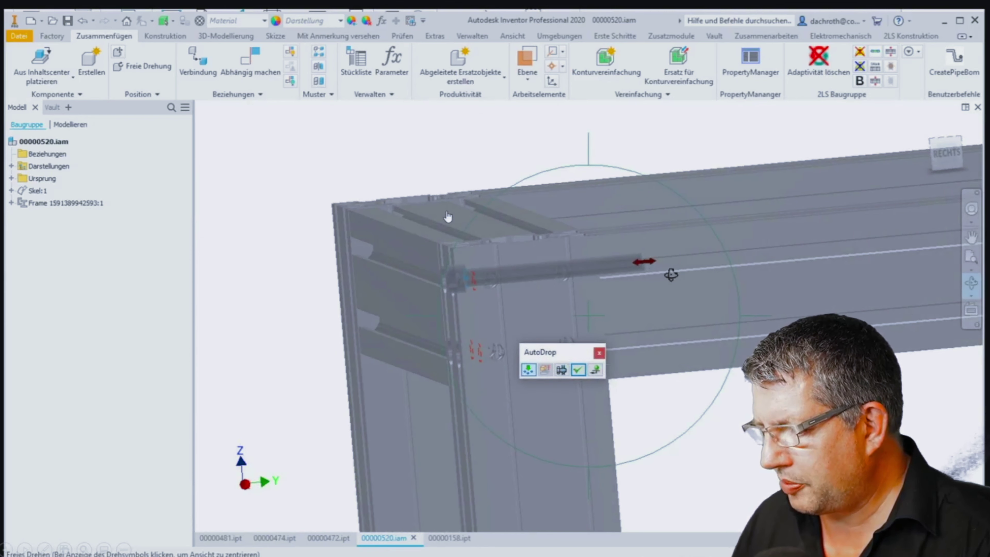
pyautogui.press('Escape')
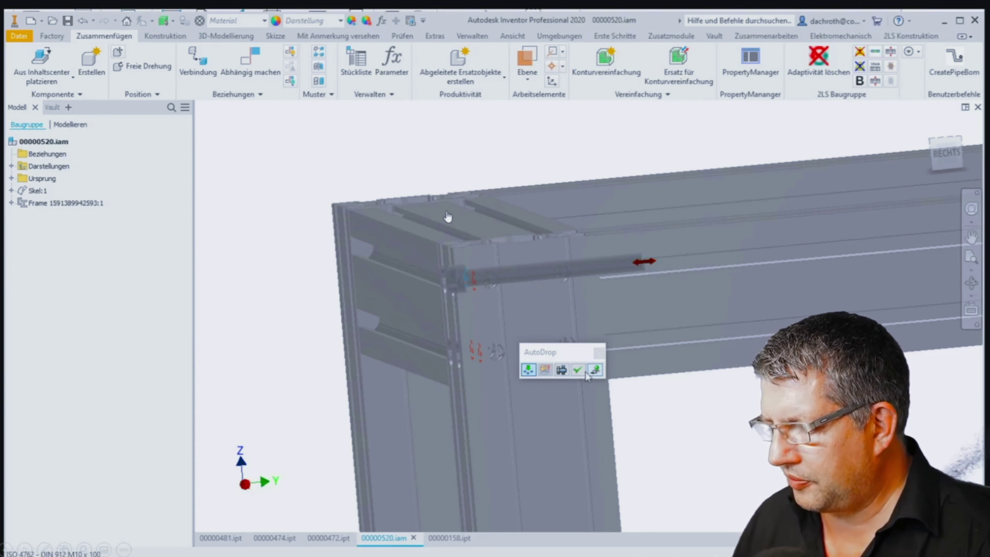
pyautogui.click(578, 370)
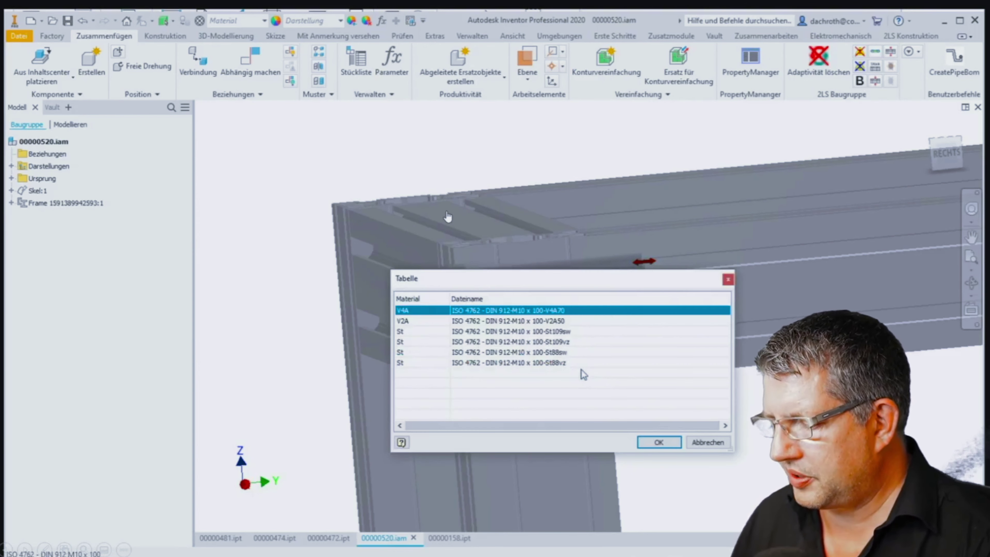
pyautogui.click(550, 363)
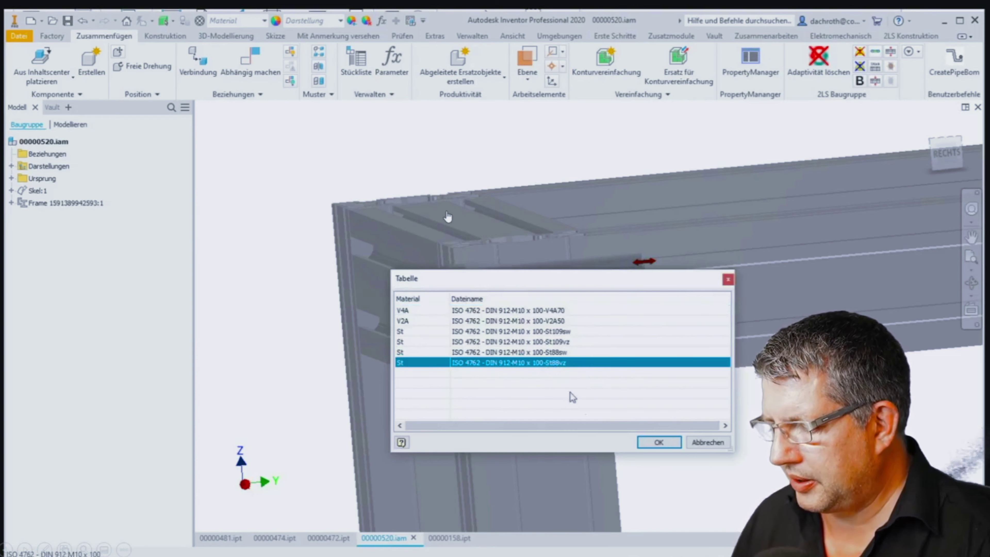
pyautogui.click(660, 443)
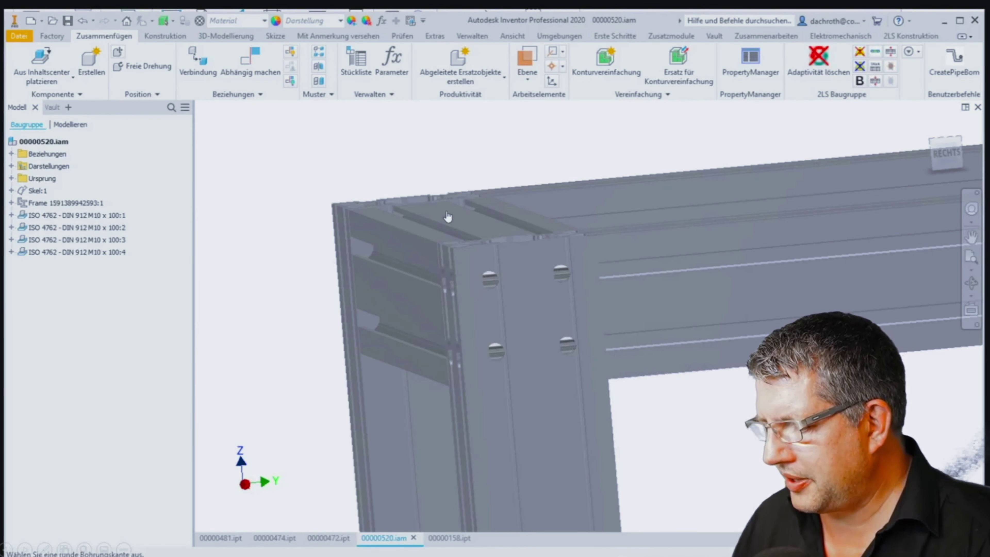
# Give the vertical corner profile the transparent Klar - hell appearance to reveal the screws
pyautogui.click(971, 284)
pyautogui.moveTo(524, 297)
pyautogui.mouseDown()
pyautogui.moveTo(724, 336)
pyautogui.moveTo(599, 362)
pyautogui.mouseUp()
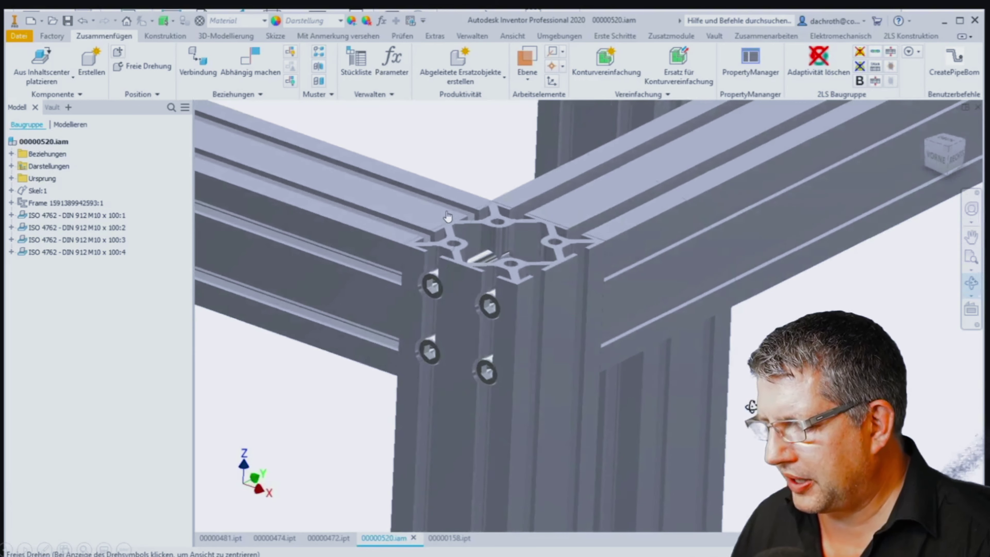
pyautogui.moveTo(532, 321); pyautogui.dragTo(537, 407)
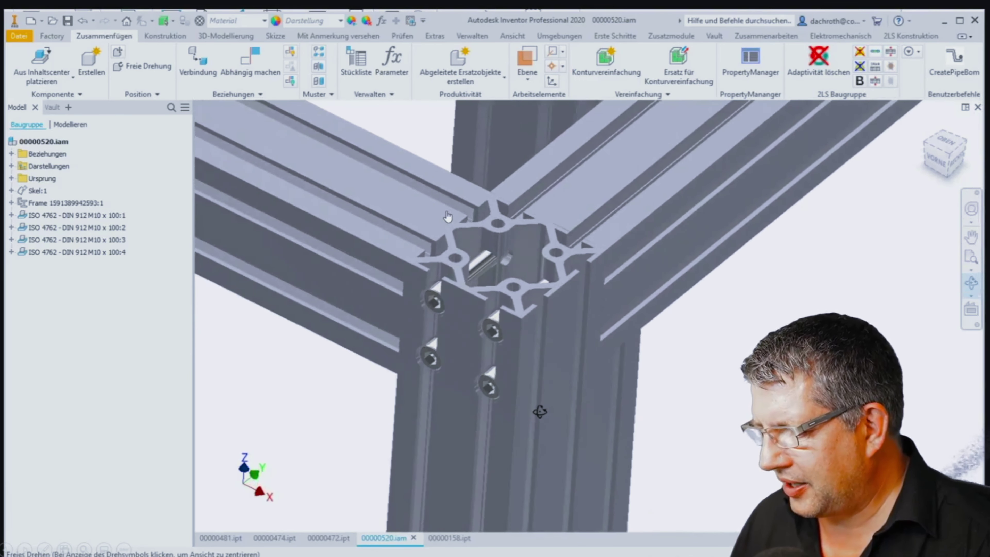
pyautogui.press('Escape')
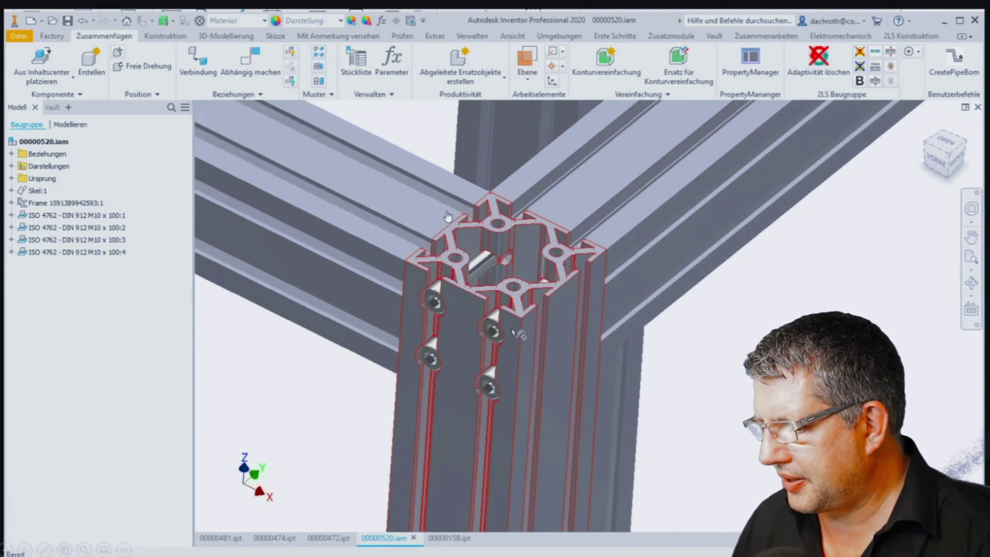
pyautogui.click(514, 332)
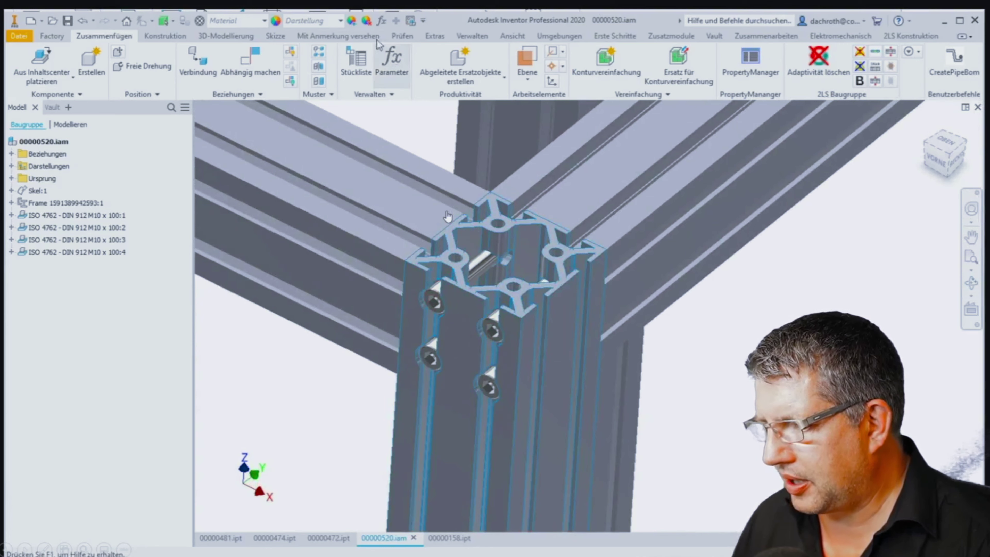
pyautogui.click(316, 22)
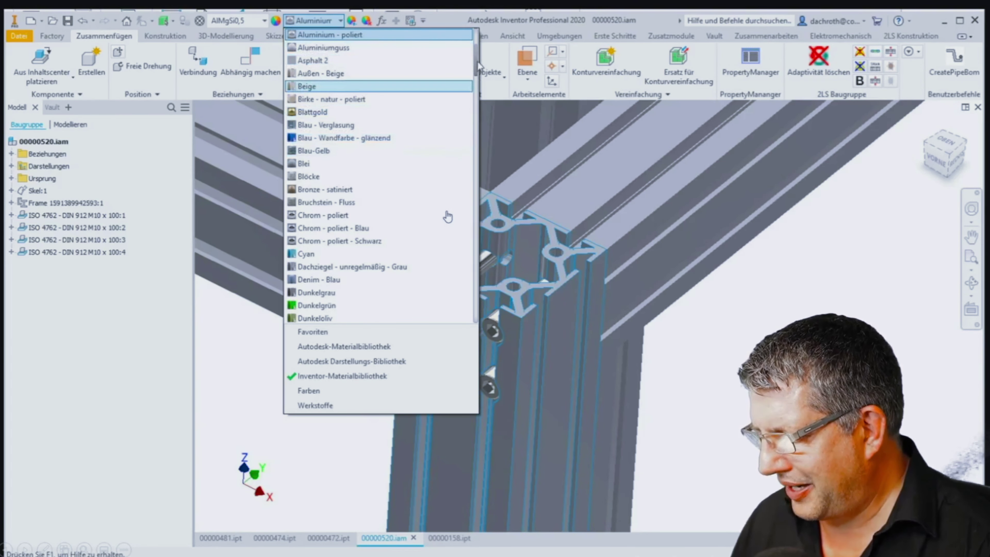
pyautogui.moveTo(474, 62); pyautogui.dragTo(470, 137)
pyautogui.scroll(-5, 446, 214)
pyautogui.scroll(-3, 456, 178)
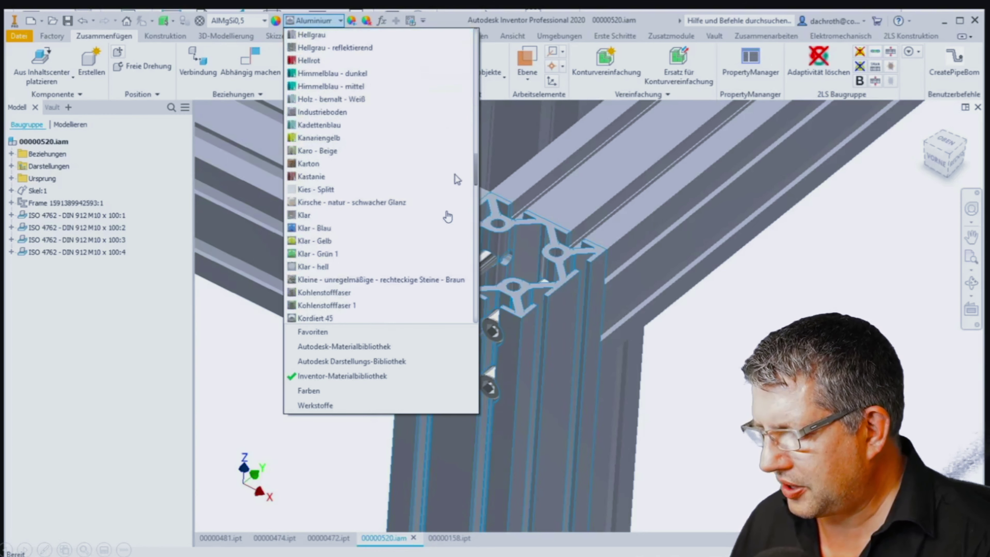
pyautogui.scroll(-2, 453, 181)
pyautogui.click(339, 240)
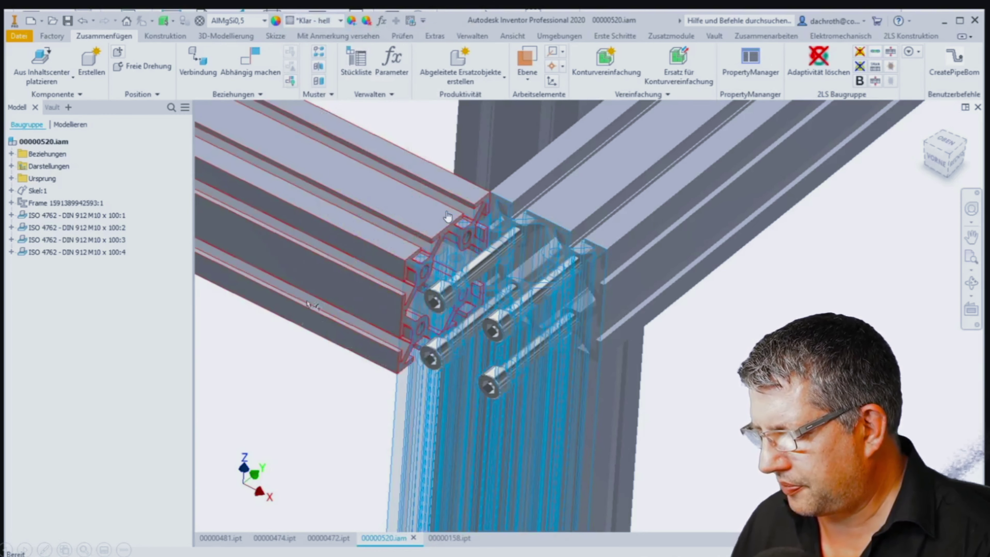
pyautogui.click(289, 347)
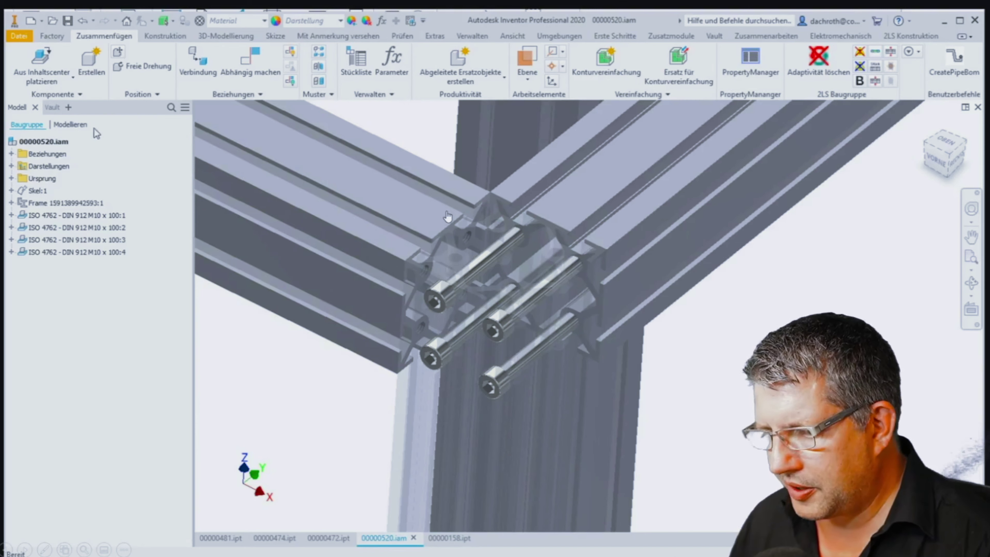
# Search the Content Center for 7380 and AutoDrop an ISO 7380-2 screw onto a frame hole
pyautogui.click(42, 62)
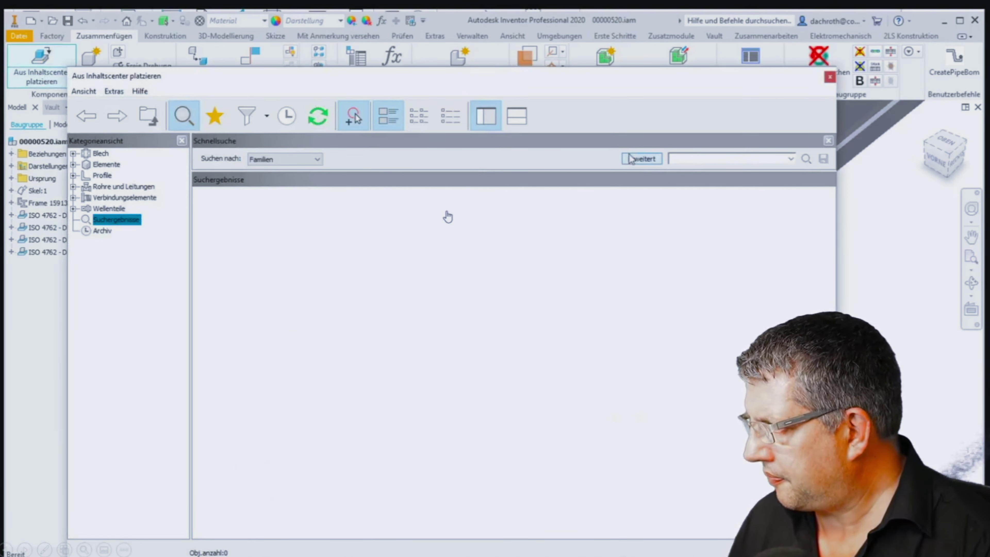
pyautogui.write('7380')
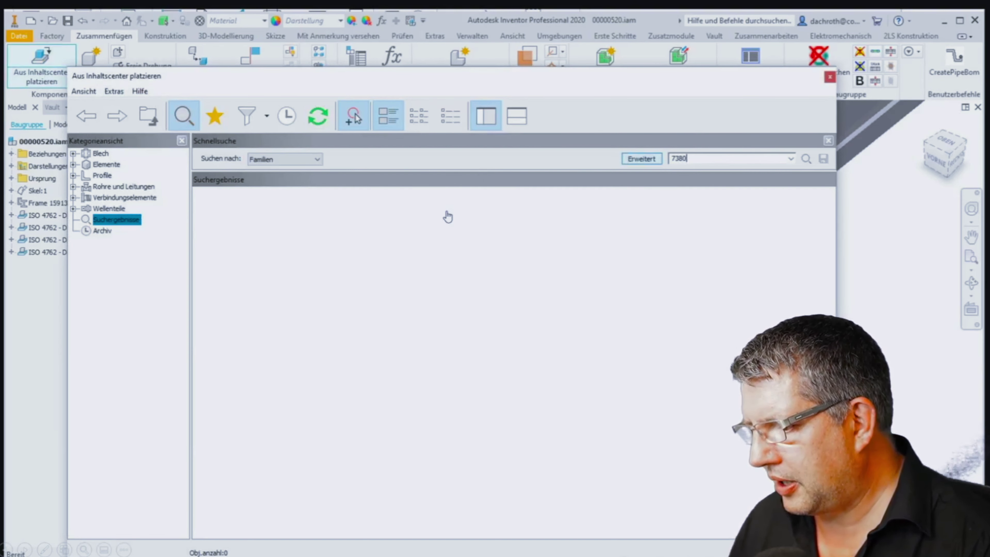
pyautogui.press('Return')
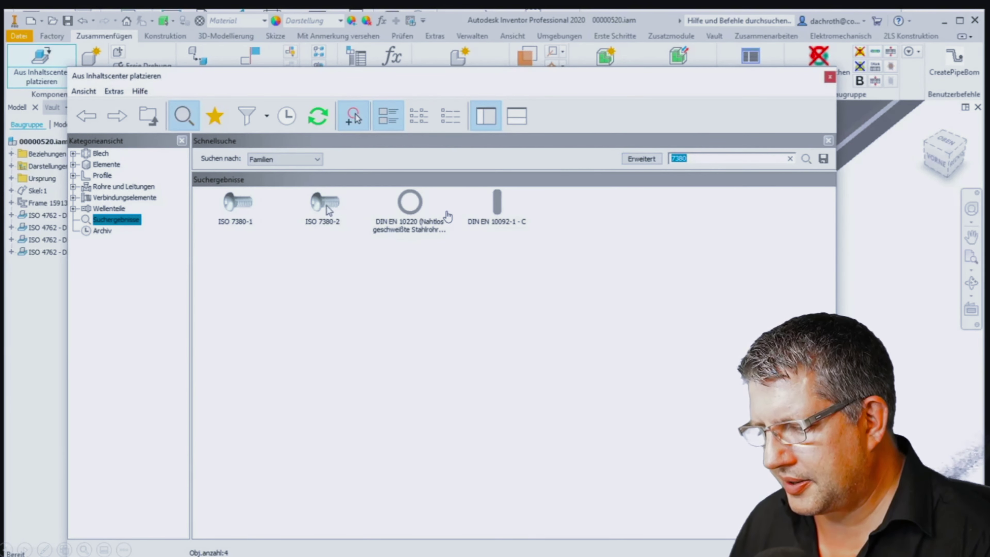
pyautogui.click(325, 206)
pyautogui.press('Return')
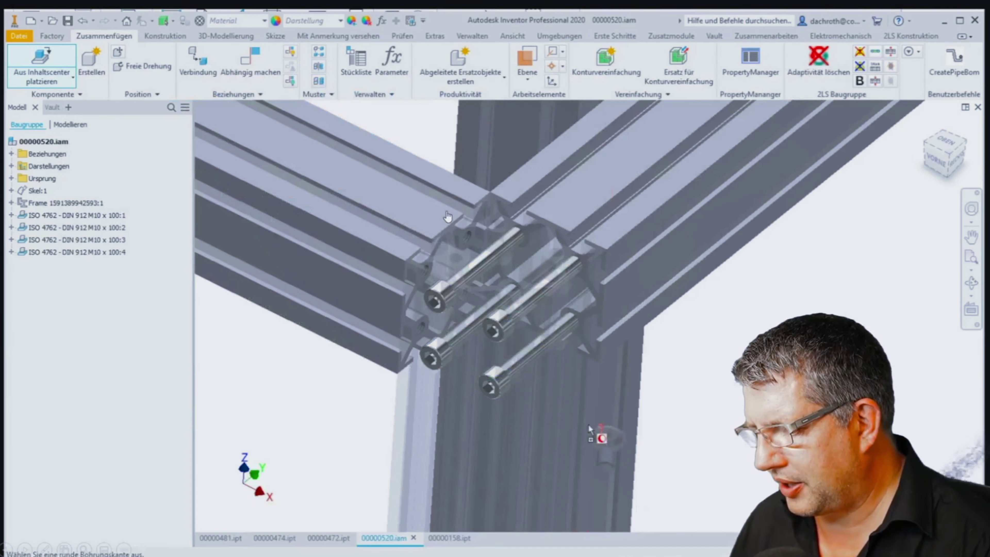
pyautogui.scroll(3, 440, 275)
pyautogui.scroll(3, 436, 273)
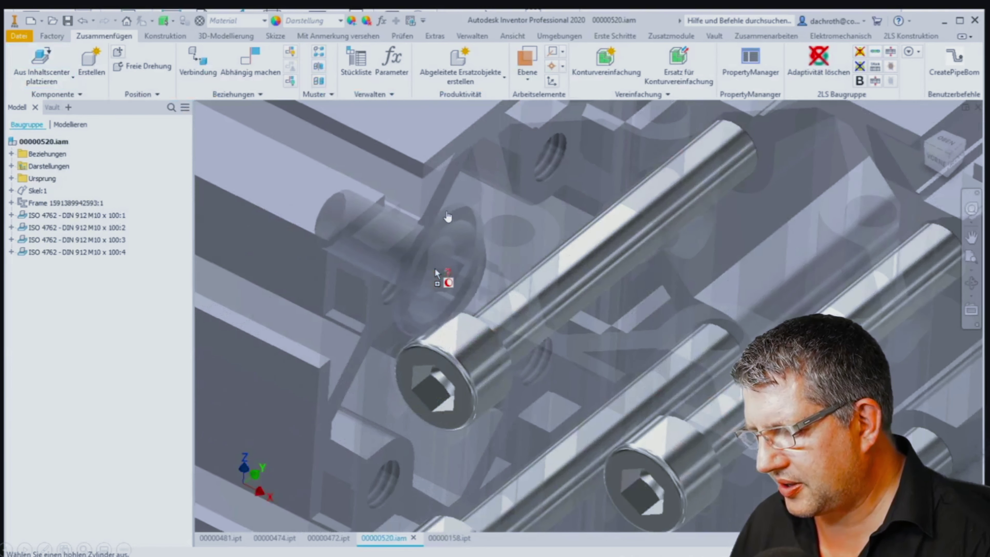
pyautogui.click(405, 279)
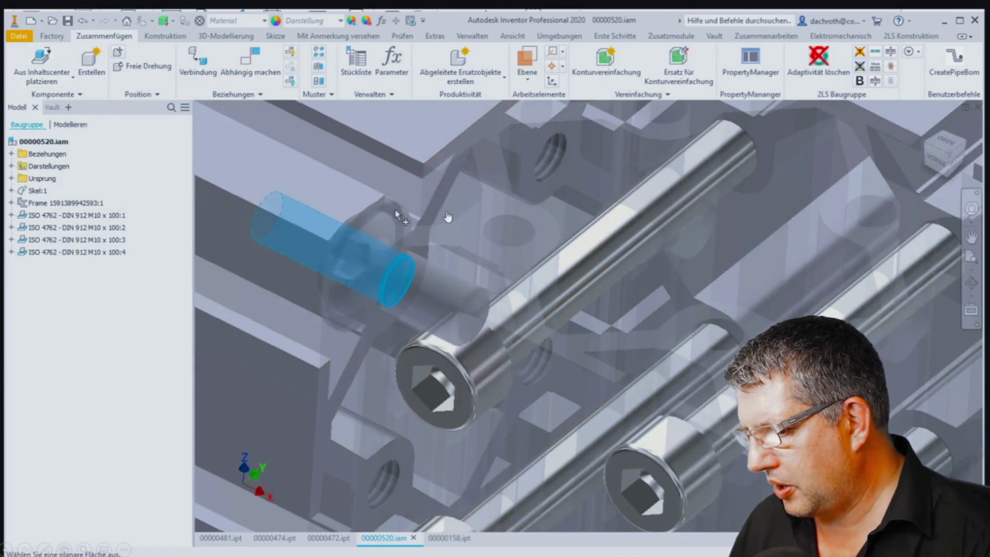
pyautogui.click(467, 169)
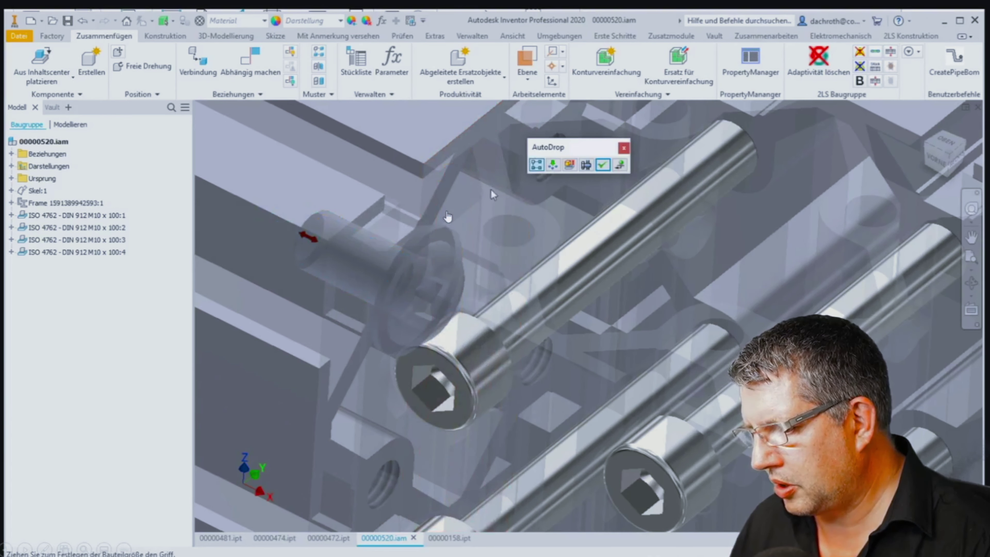
# Shorten the ISO 7380-2 screws to M10 x 20 and choose the St88vz variant
pyautogui.click(971, 281)
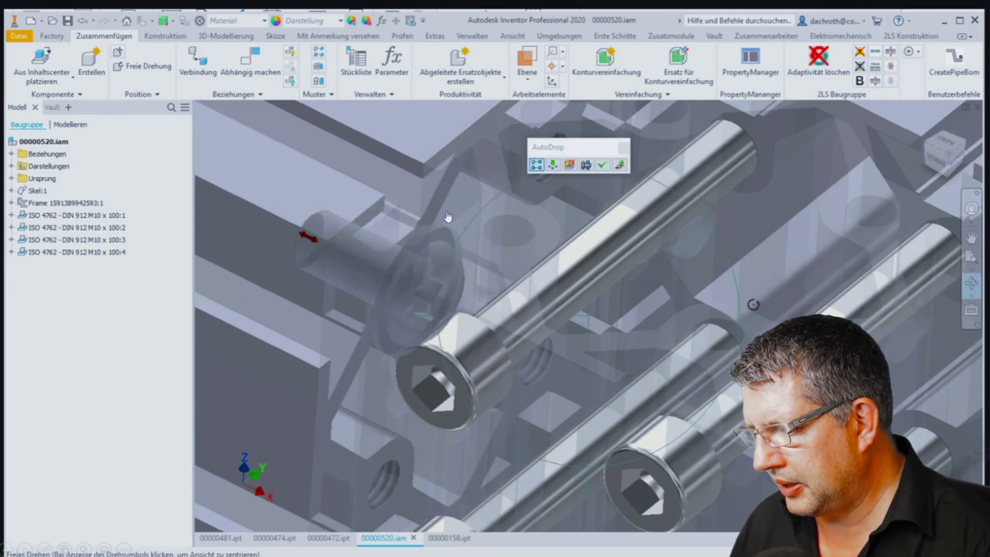
pyautogui.moveTo(497, 289)
pyautogui.mouseDown()
pyautogui.moveTo(508, 279)
pyautogui.moveTo(643, 275)
pyautogui.mouseUp()
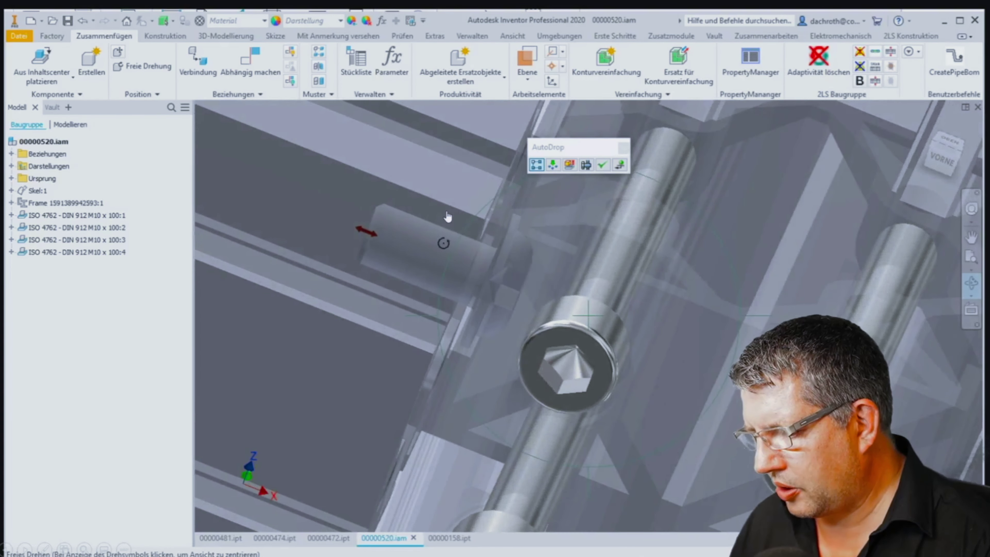
pyautogui.press('Escape')
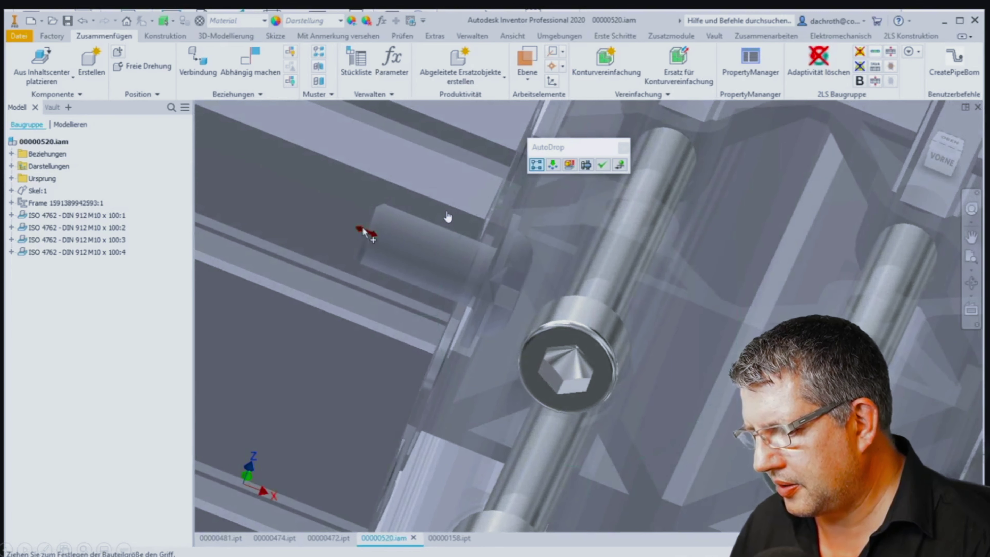
pyautogui.moveTo(362, 231); pyautogui.dragTo(341, 226)
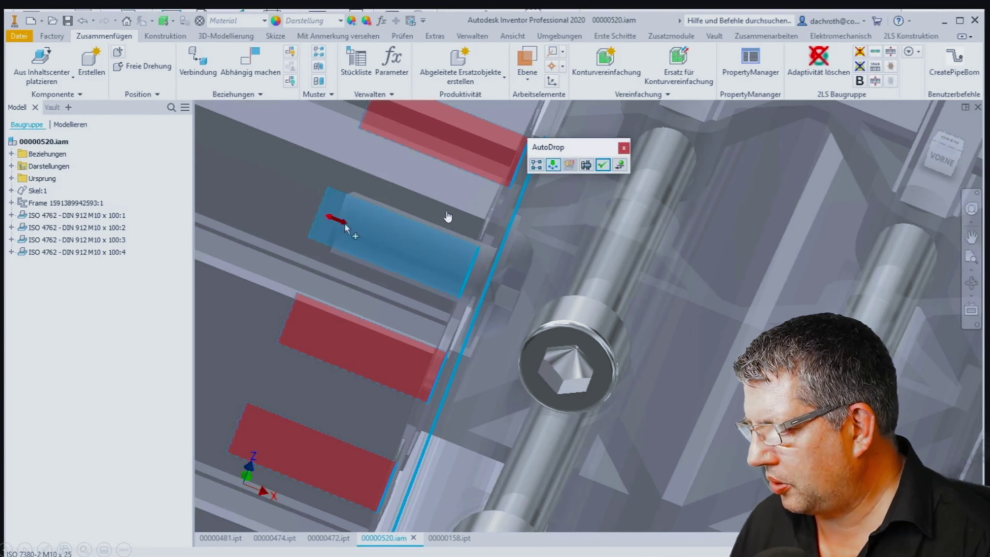
pyautogui.moveTo(337, 219); pyautogui.dragTo(366, 232)
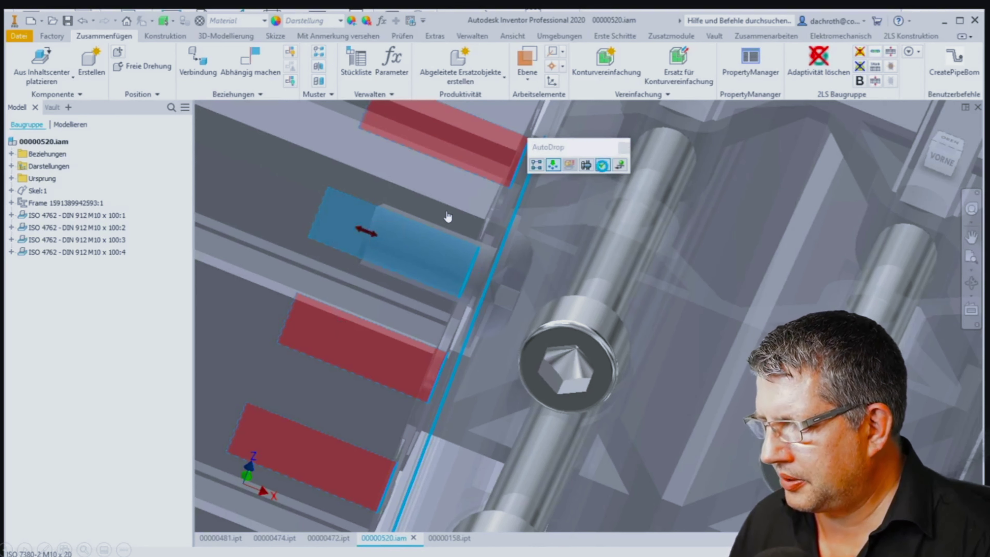
pyautogui.click(602, 165)
pyautogui.click(488, 116)
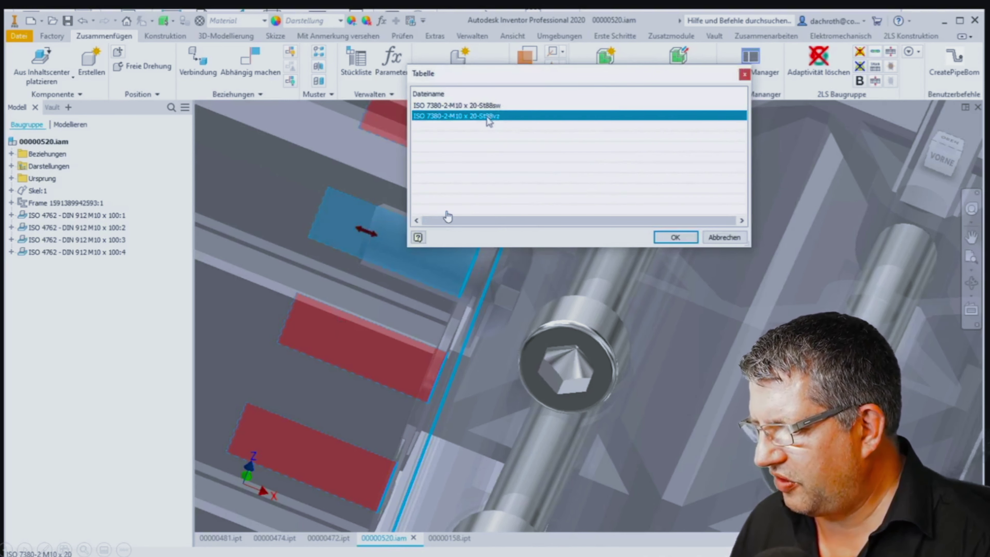
pyautogui.click(662, 242)
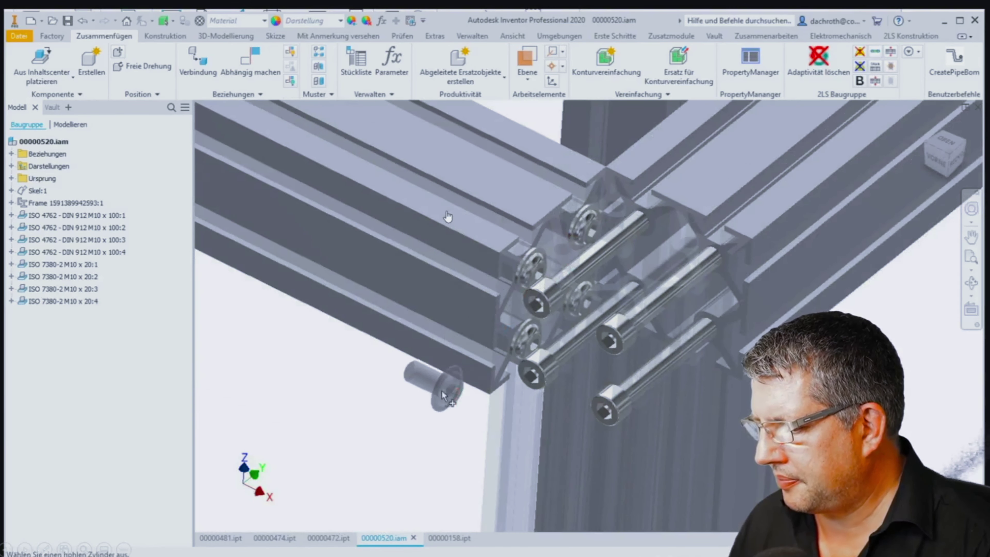
# Set the skeleton part's BOM structure to Referenz and accept the colour adjustment prompts
pyautogui.press('Escape')
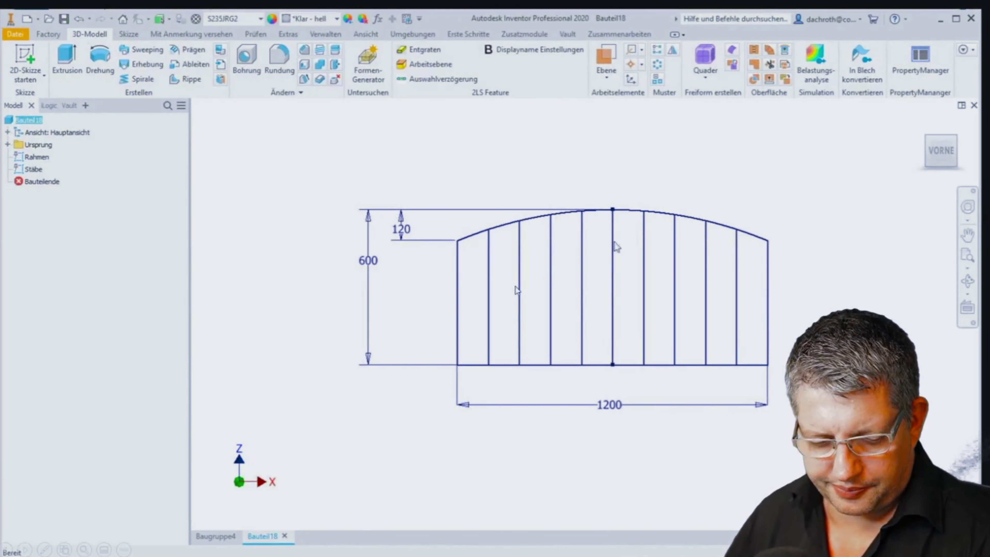
pyautogui.click(921, 59)
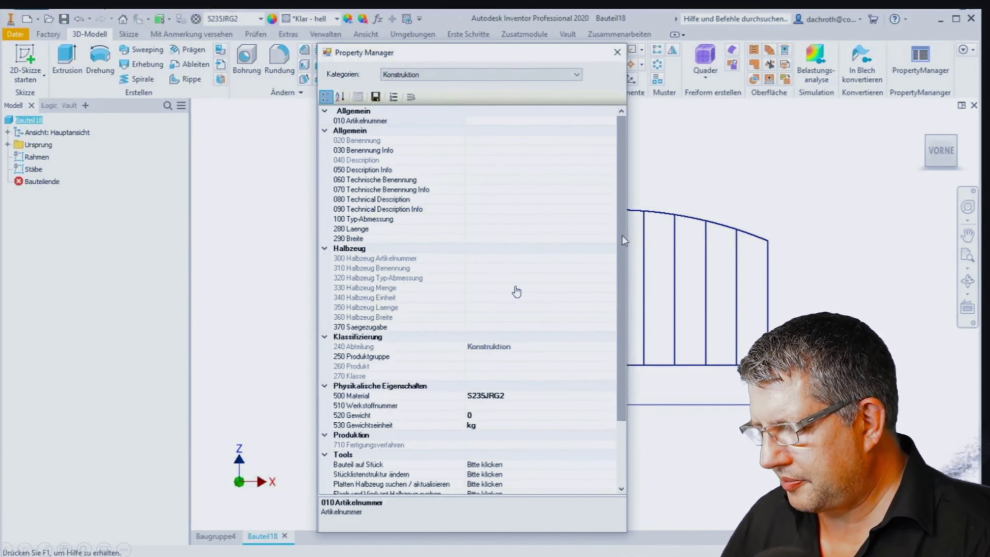
pyautogui.moveTo(623, 238); pyautogui.dragTo(607, 310)
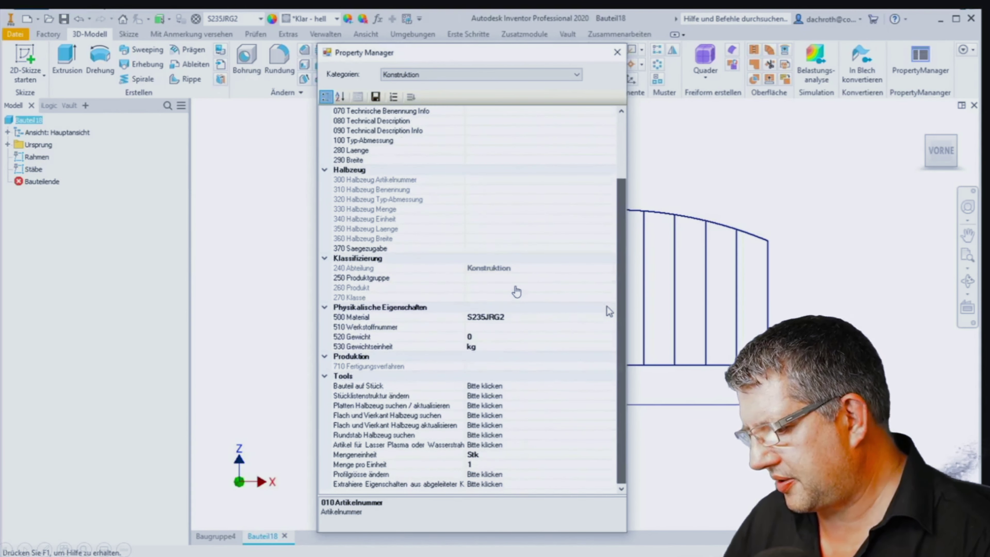
pyautogui.click(508, 396)
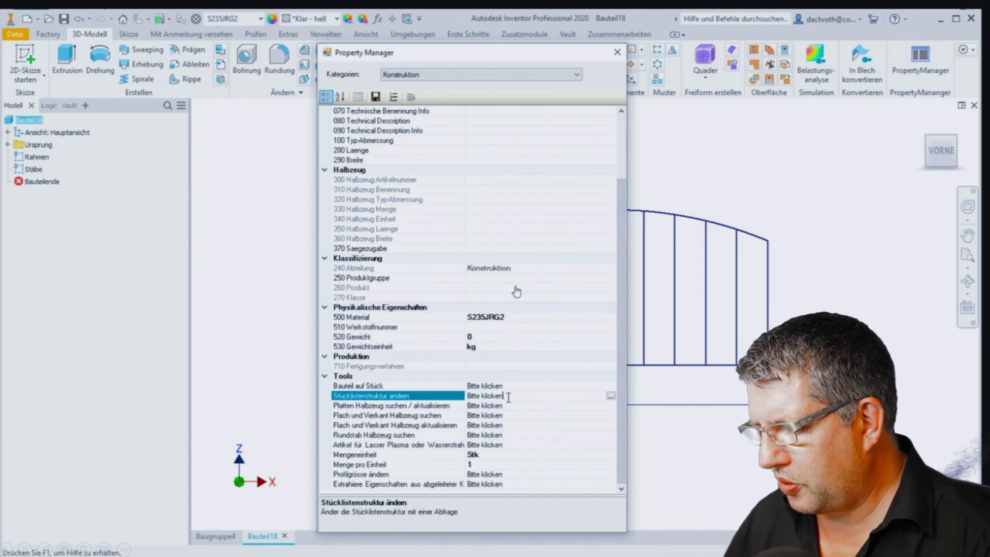
pyautogui.click(610, 396)
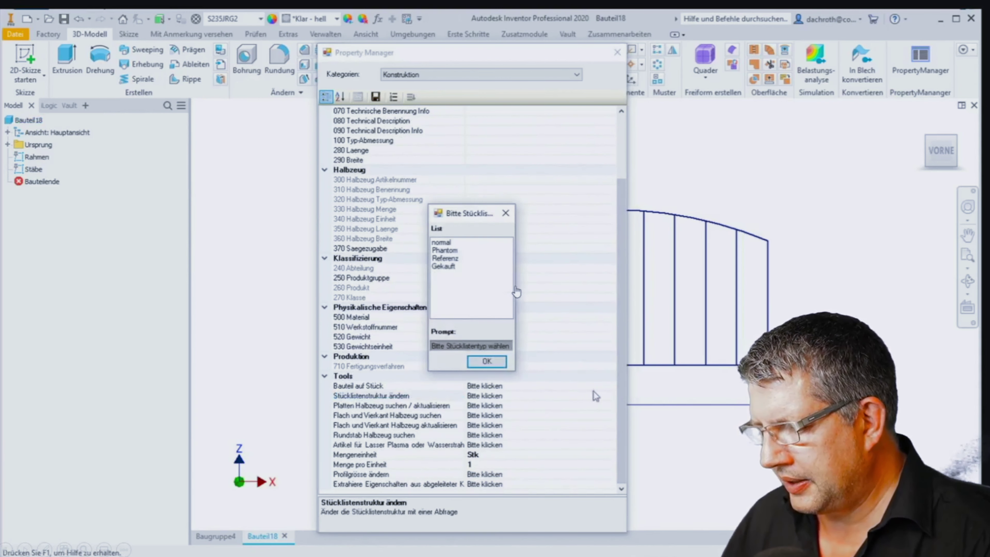
pyautogui.click(452, 259)
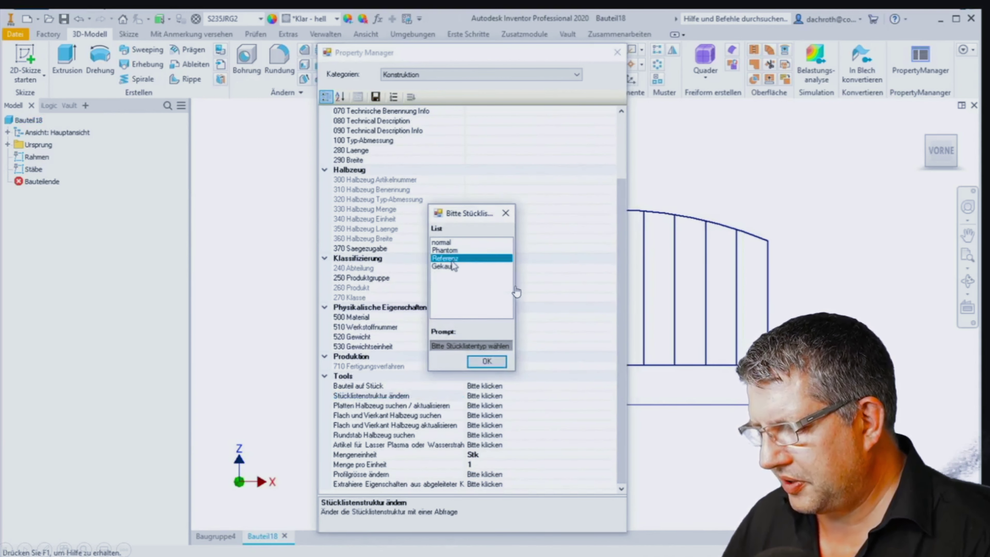
pyautogui.click(489, 363)
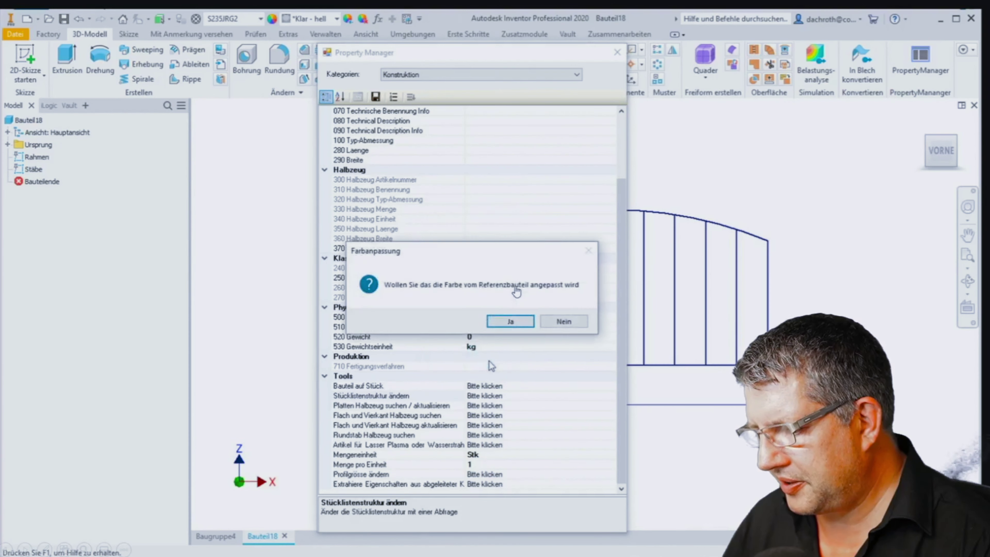
pyautogui.click(511, 322)
pyautogui.click(512, 323)
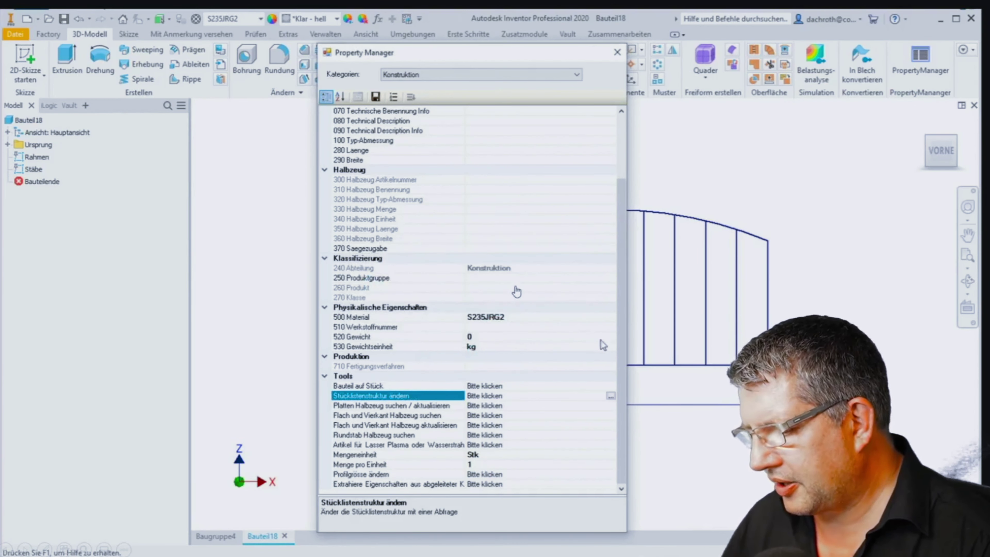
pyautogui.scroll(3, 606, 280)
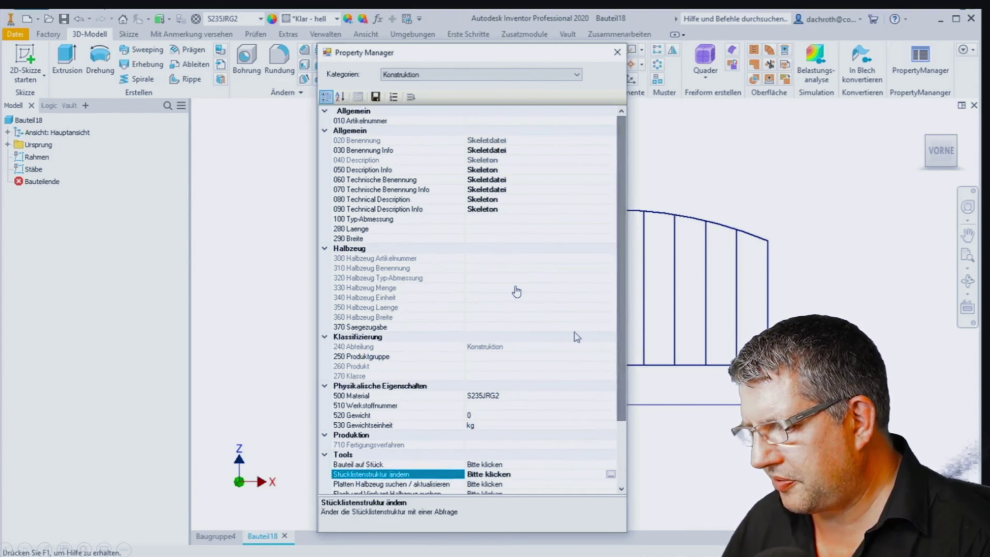
# Classify the part as Produktgruppe Komponenten, Produkt Geländer, Klasse Flachstahl
pyautogui.click(539, 356)
pyautogui.click(610, 356)
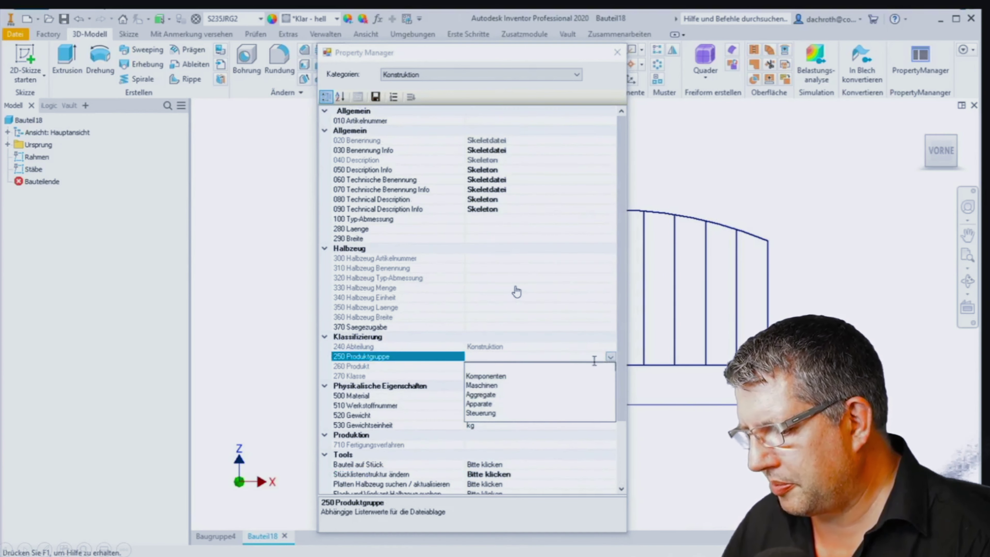
pyautogui.click(522, 377)
pyautogui.click(593, 365)
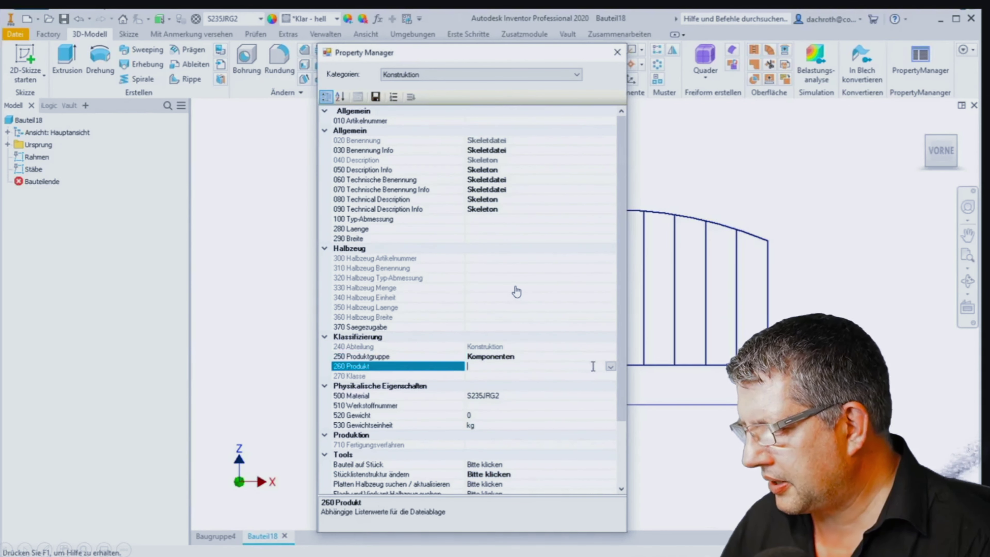
pyautogui.click(610, 367)
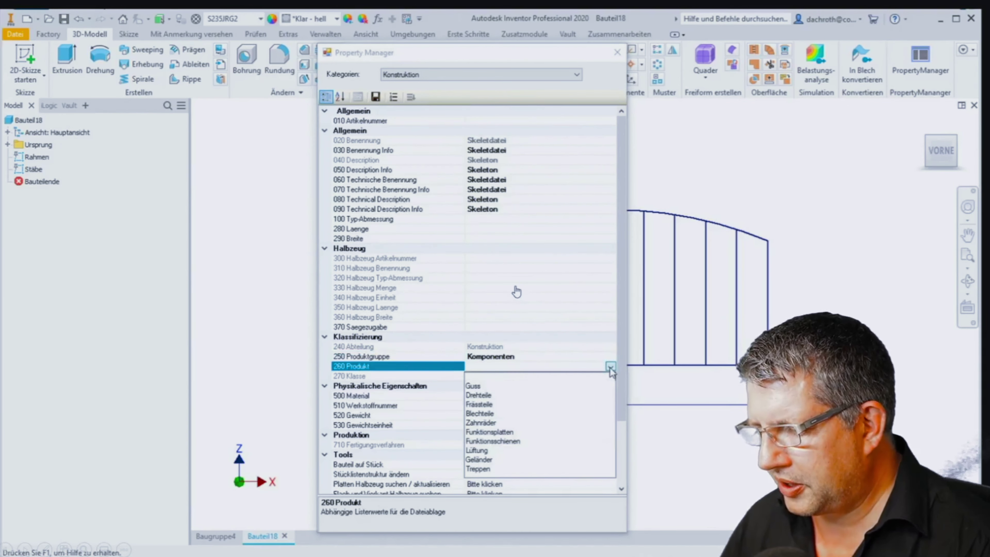
pyautogui.click(492, 460)
pyautogui.click(593, 376)
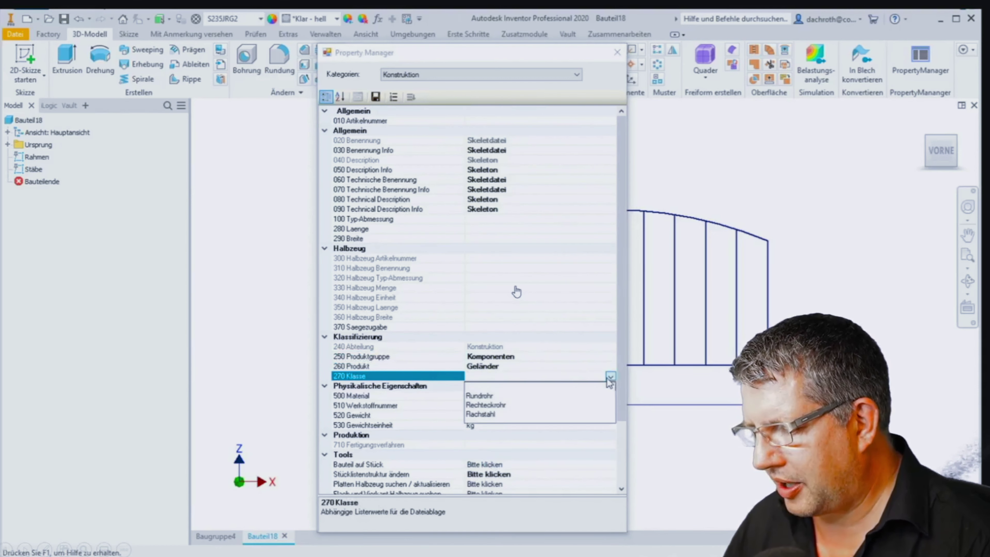
pyautogui.click(483, 415)
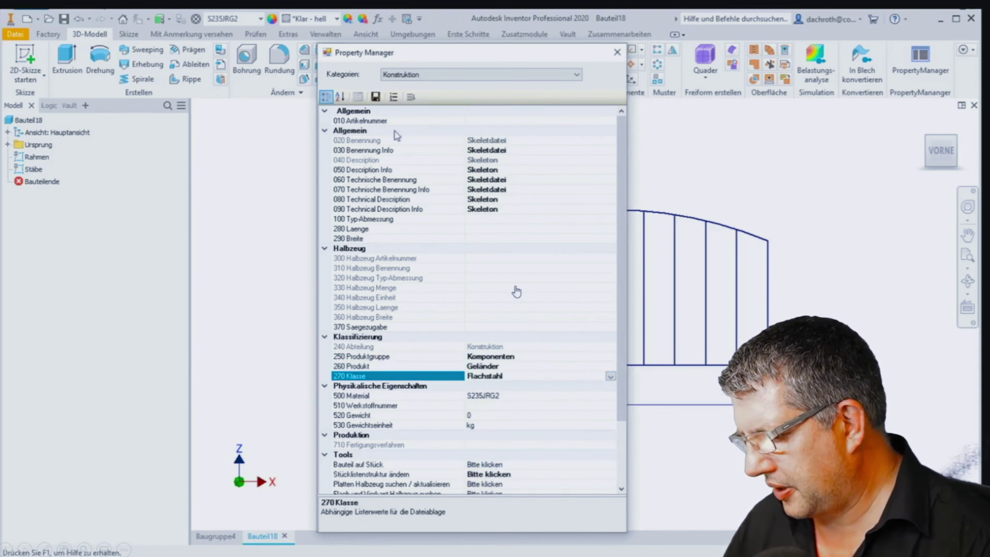
# Save the skeleton as 00000557.ipt and place it into assembly 00000629.iam
pyautogui.click(376, 97)
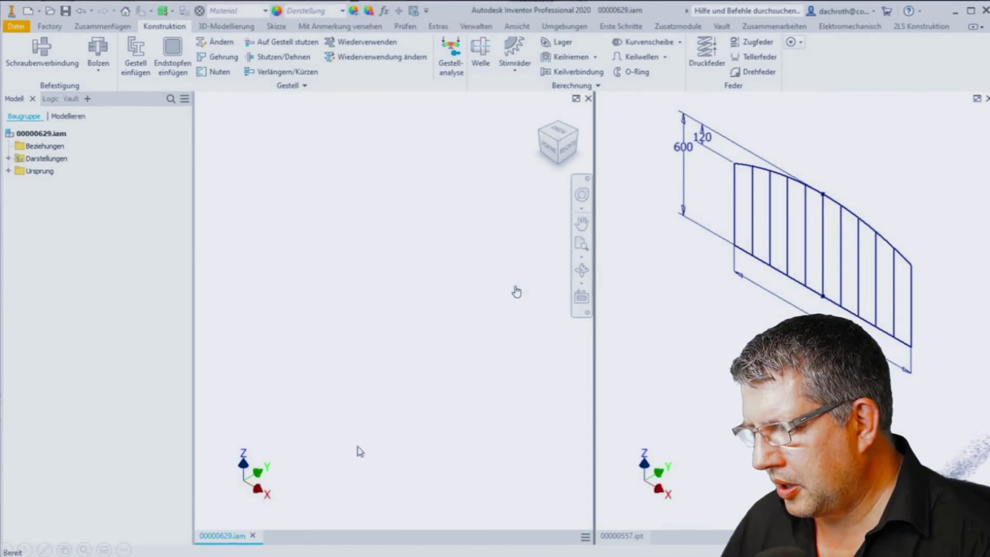
pyautogui.click(709, 376)
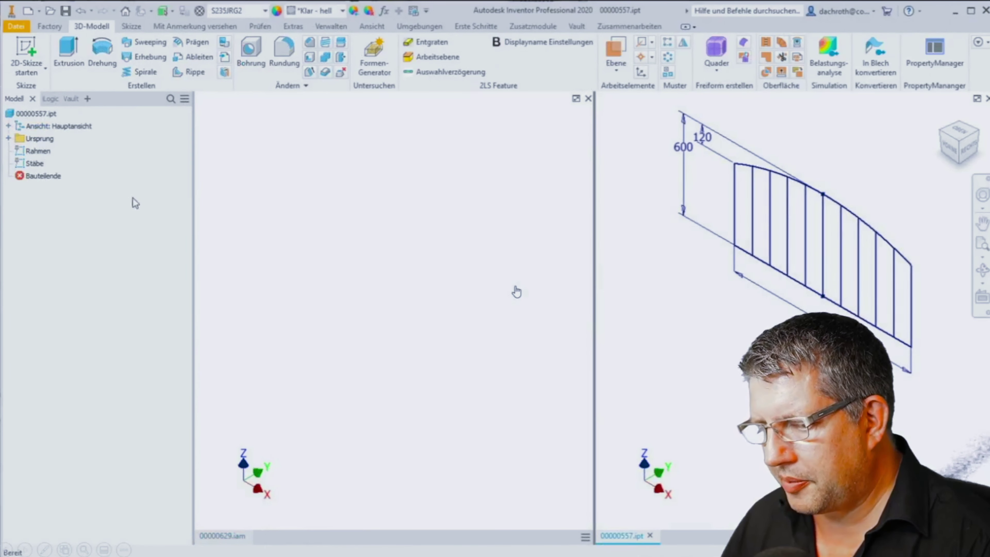
pyautogui.moveTo(36, 114)
pyautogui.mouseDown()
pyautogui.moveTo(389, 284)
pyautogui.moveTo(425, 288)
pyautogui.mouseUp()
pyautogui.click(576, 98)
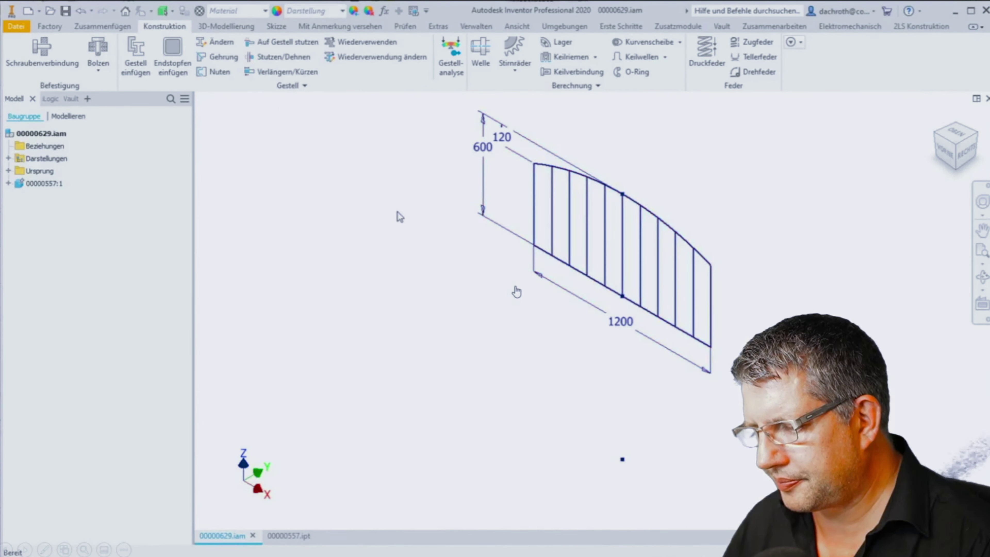
pyautogui.click(141, 55)
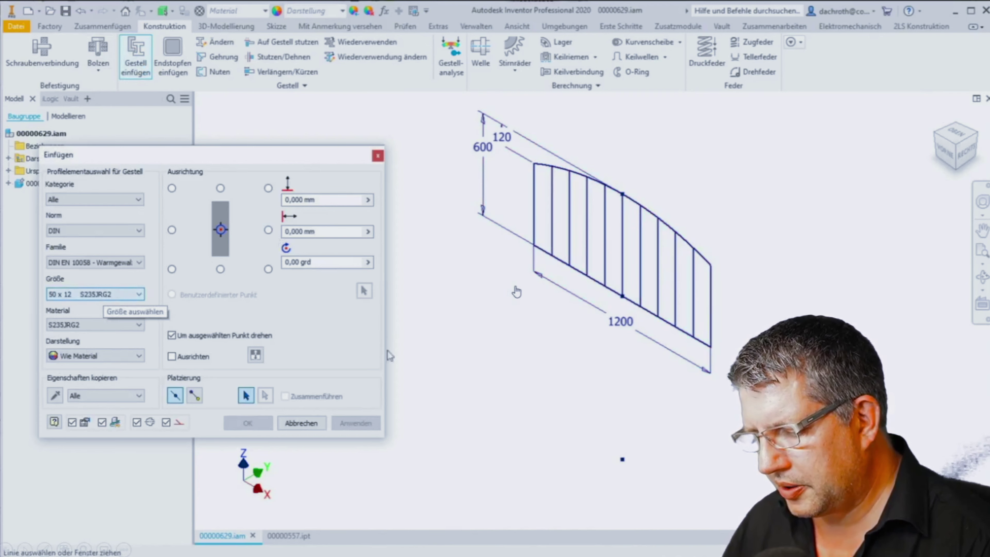
# Insert four DIN 50 x 12 flat bars along the sketch outline as frame 00000649.iam
pyautogui.rightClick(459, 352)
pyautogui.click(495, 379)
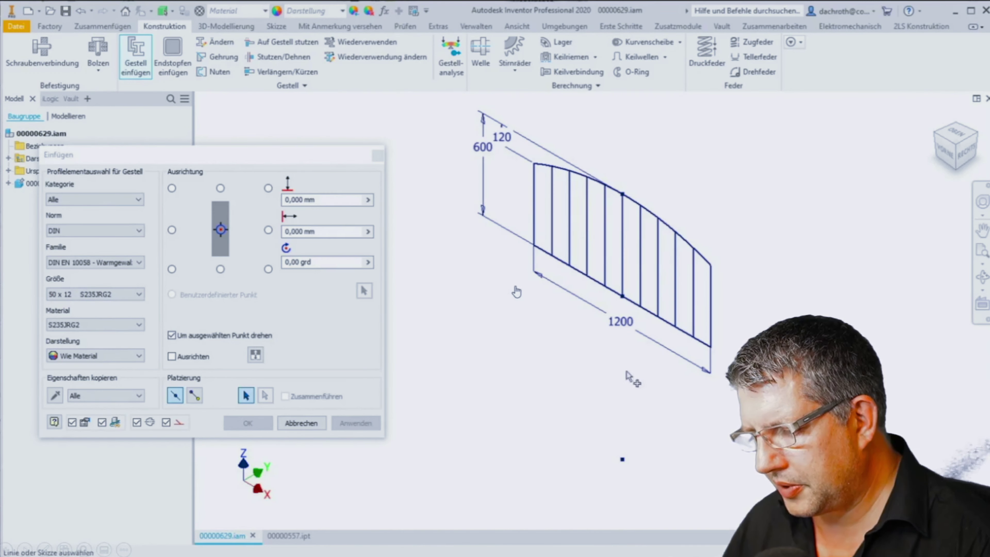
pyautogui.click(705, 349)
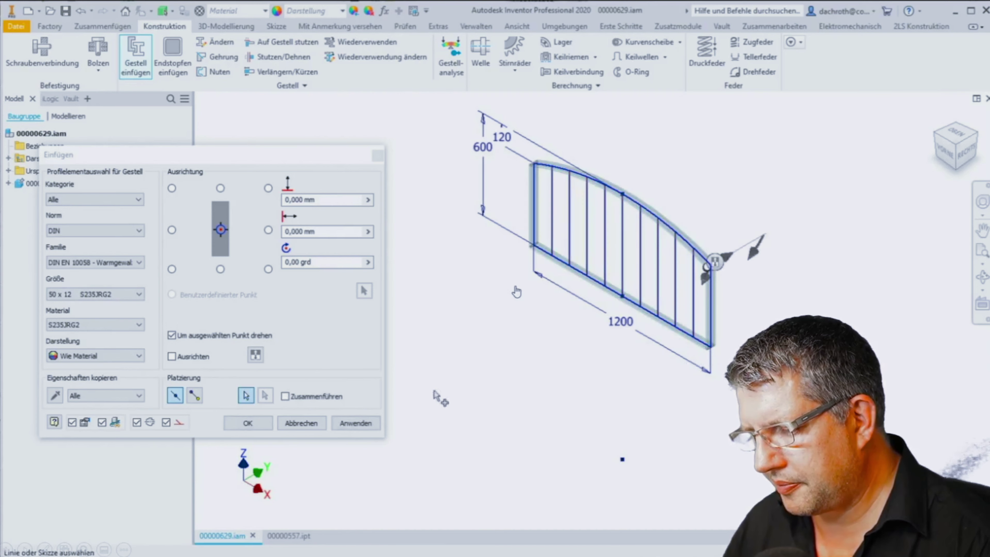
pyautogui.click(252, 423)
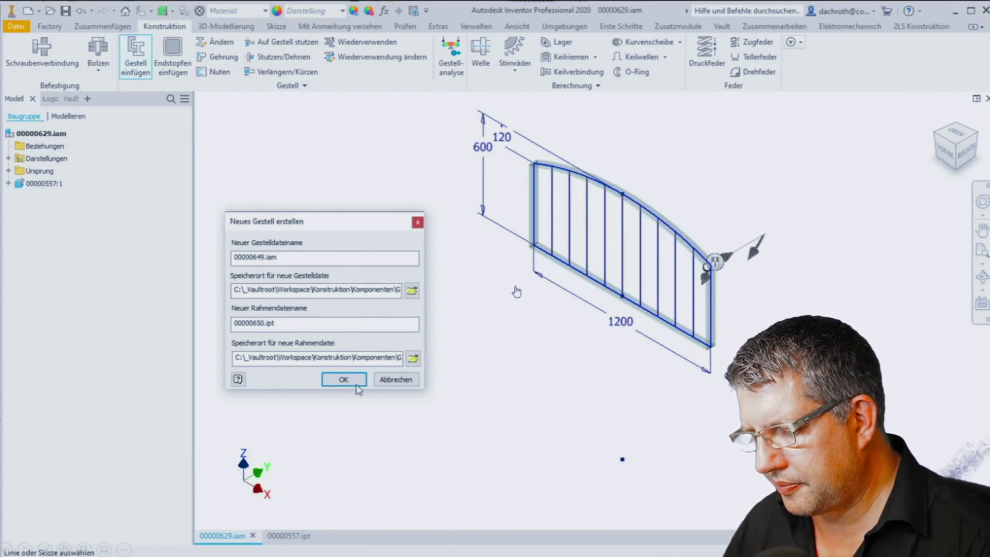
pyautogui.click(356, 384)
pyautogui.click(450, 401)
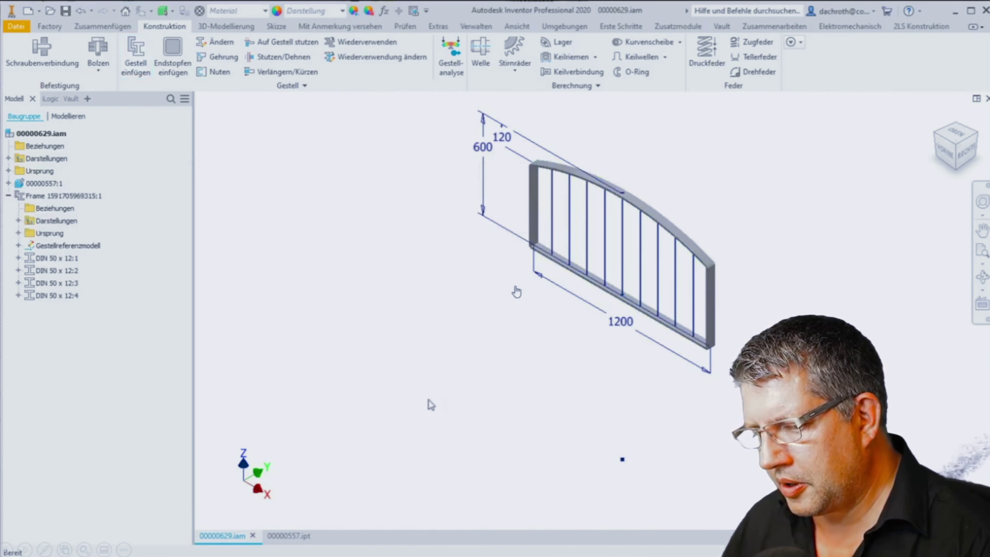
# Insert nine DIN 40 x 8 S235JRG2 flat-bar uprights on the vertical railing lines
pyautogui.click(141, 49)
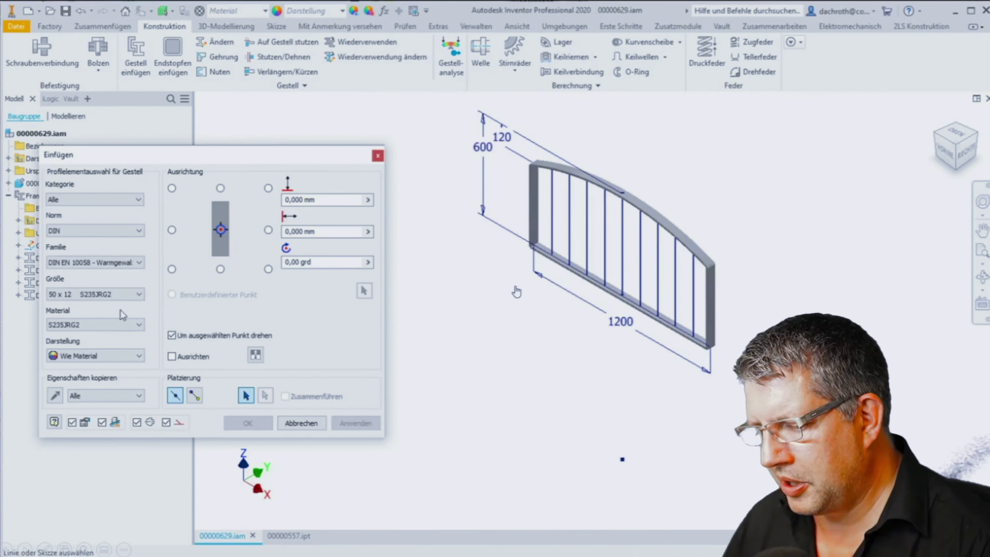
pyautogui.click(102, 299)
pyautogui.scroll(2, 94, 333)
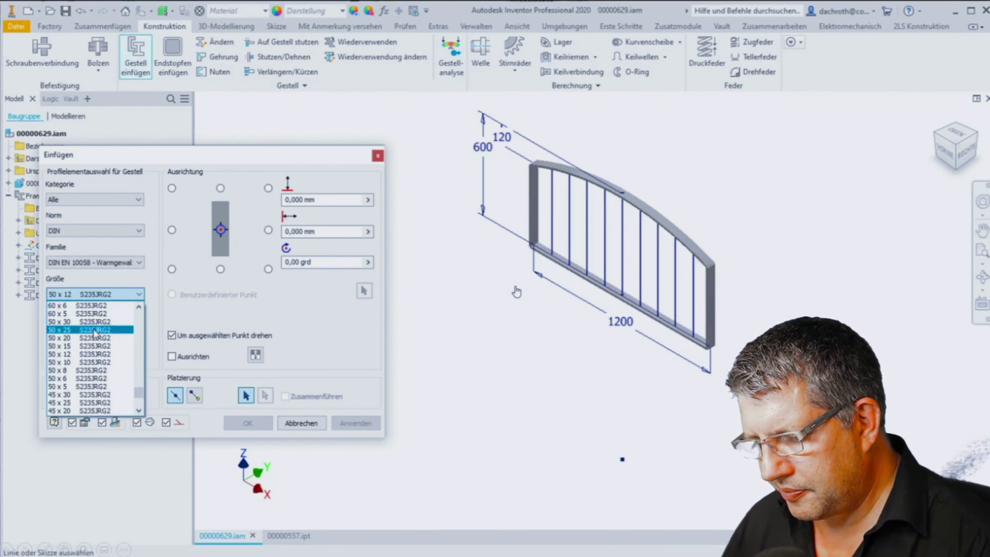
pyautogui.scroll(2, 94, 334)
pyautogui.scroll(-2, 95, 334)
pyautogui.scroll(-2, 95, 332)
pyautogui.scroll(-2, 98, 332)
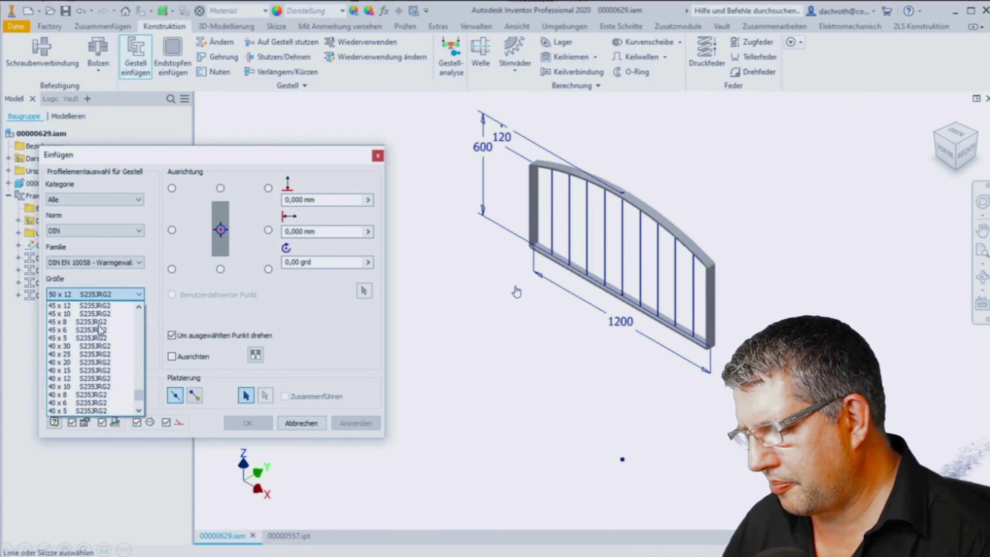
pyautogui.scroll(-2, 100, 332)
pyautogui.click(113, 370)
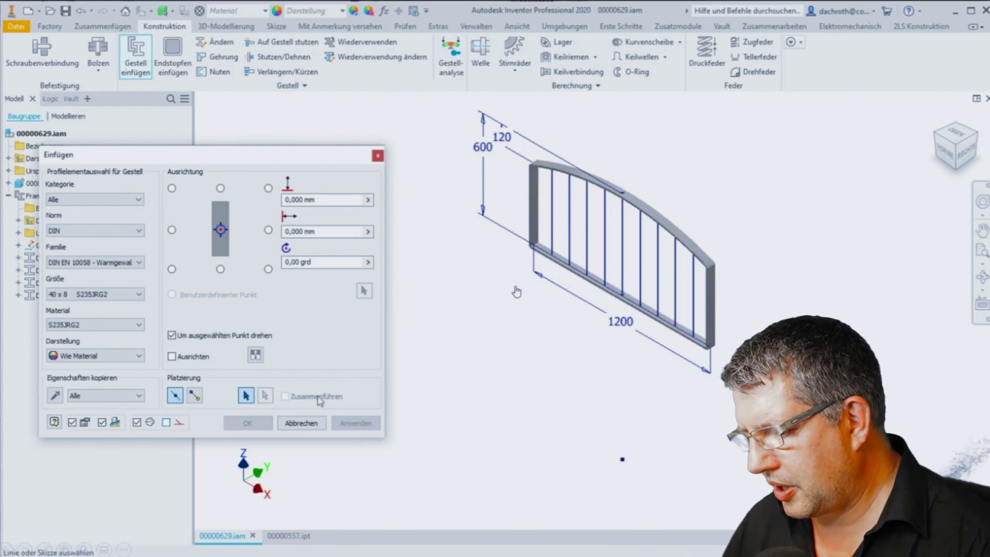
pyautogui.click(622, 261)
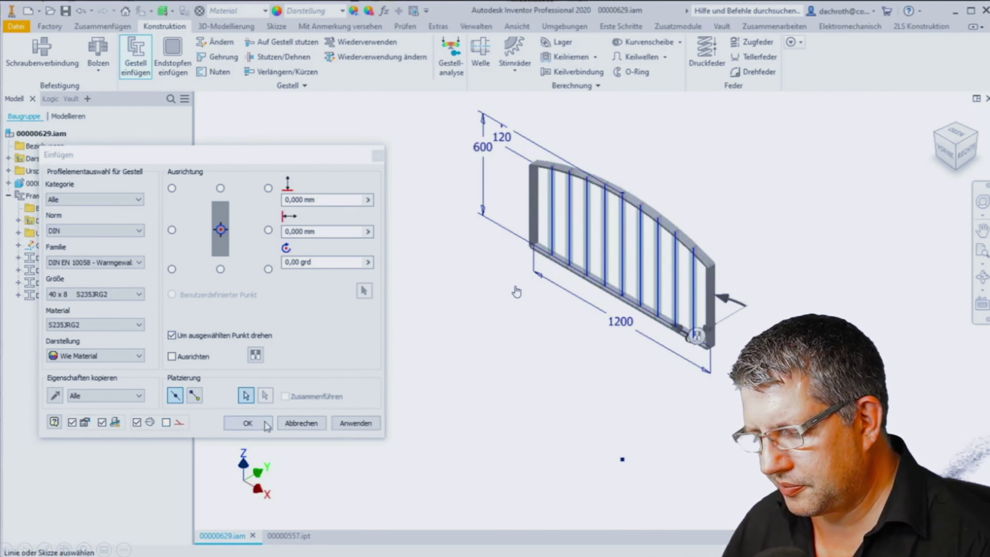
pyautogui.click(266, 425)
pyautogui.click(449, 398)
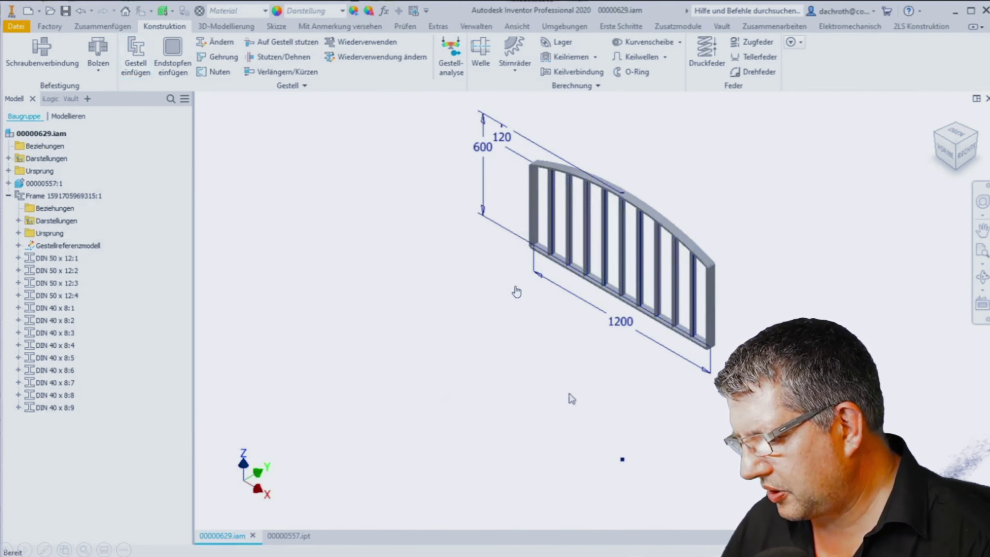
# Delete end post DIN 50 x 12:6 with the Frame Generator
pyautogui.press('Up')
pyautogui.press('Up')
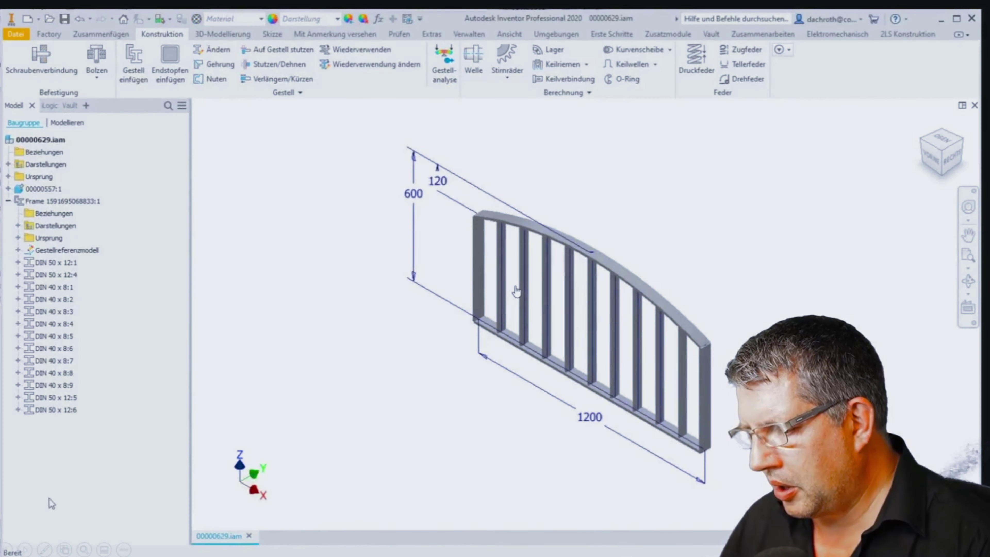
pyautogui.rightClick(69, 414)
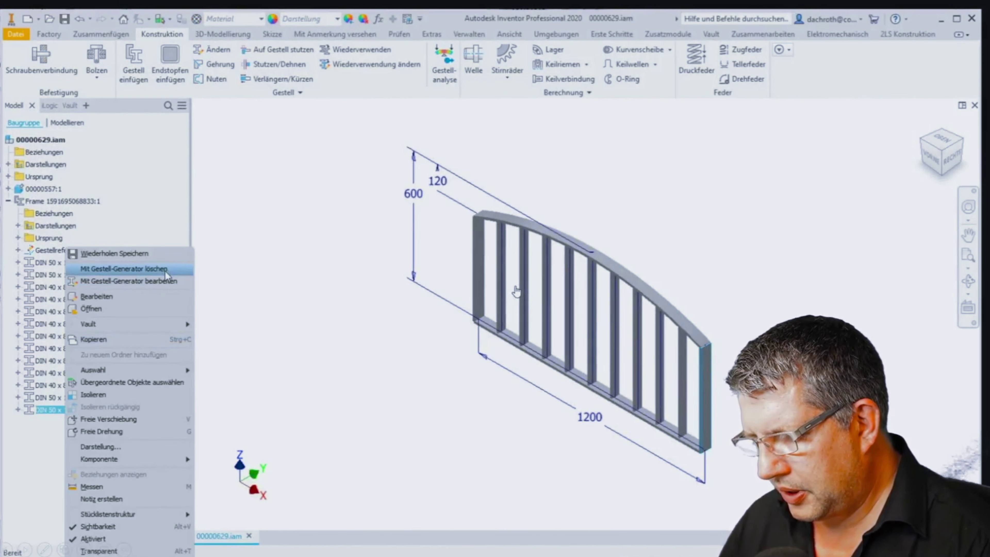
pyautogui.click(171, 273)
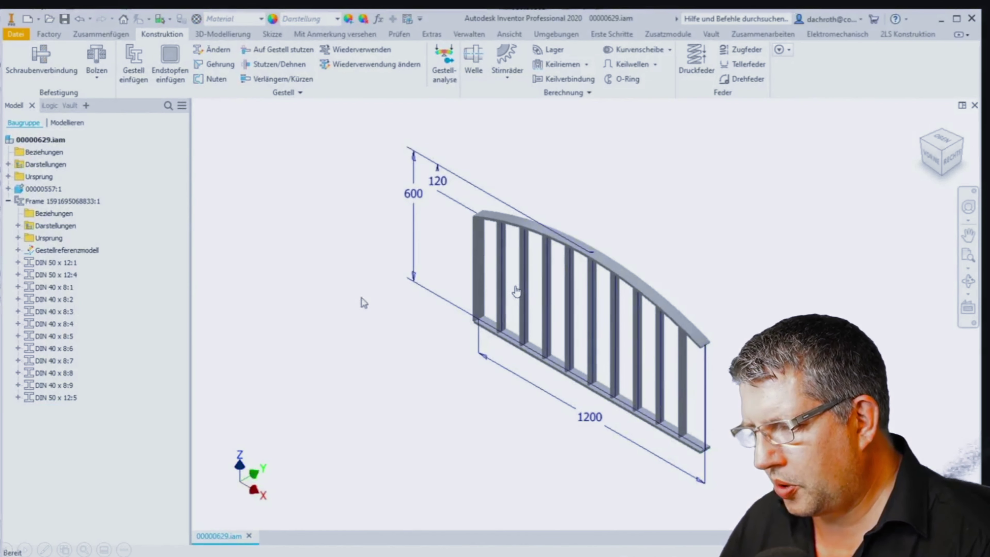
# Reuse post DIN 50 x 12:5 on the right end edge of the frame
pyautogui.click(358, 49)
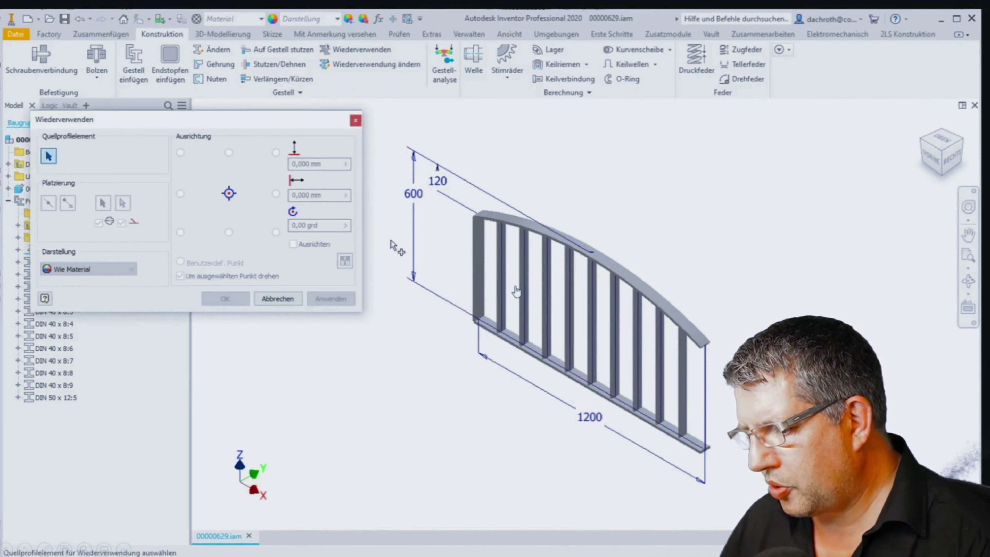
pyautogui.click(486, 301)
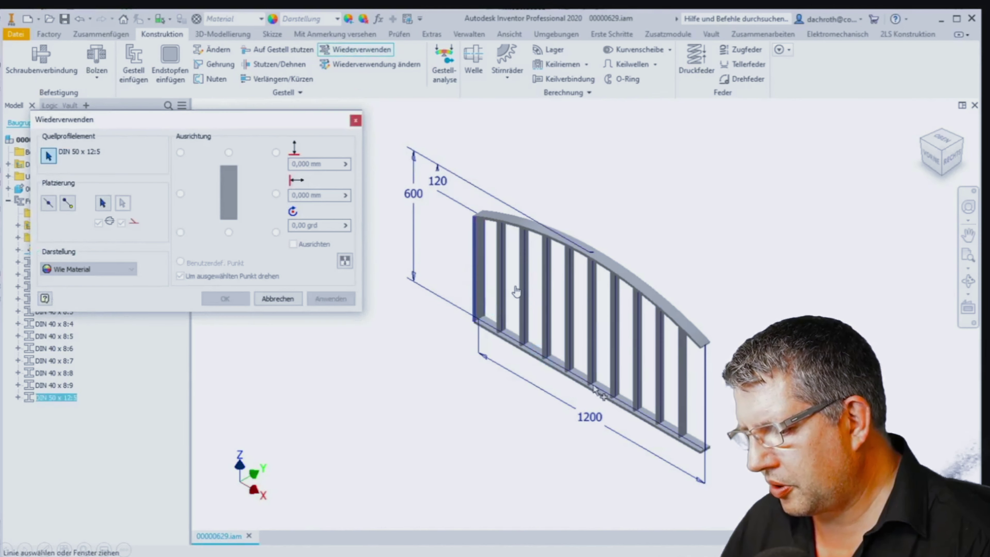
pyautogui.click(709, 423)
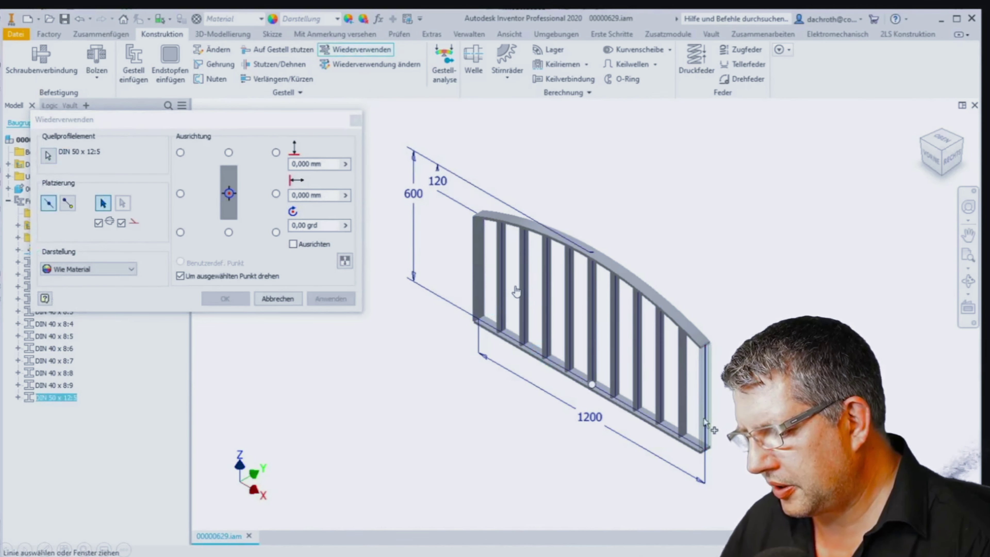
pyautogui.click(225, 298)
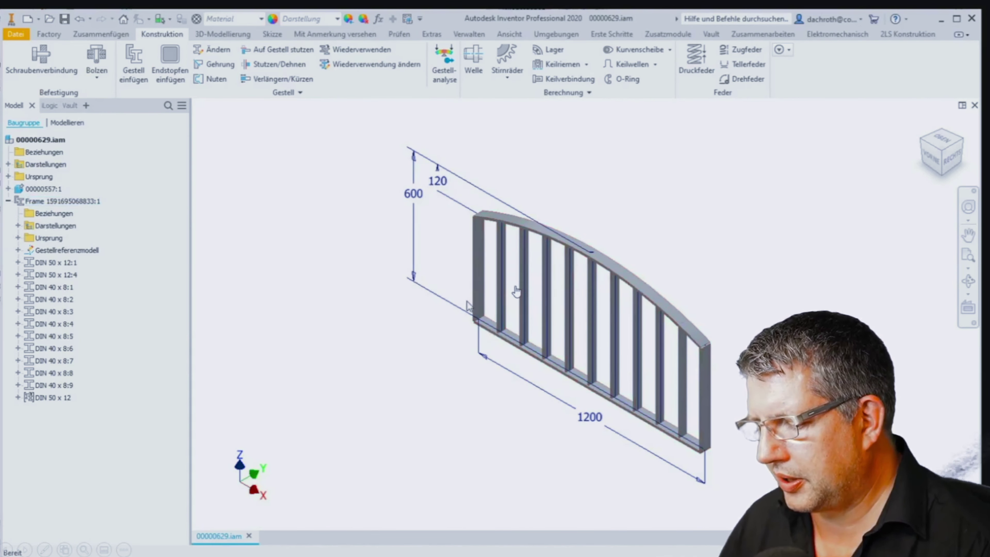
# Switch selection to parts and open the left DIN 50 x 12 post for in-place editing
pyautogui.click(170, 19)
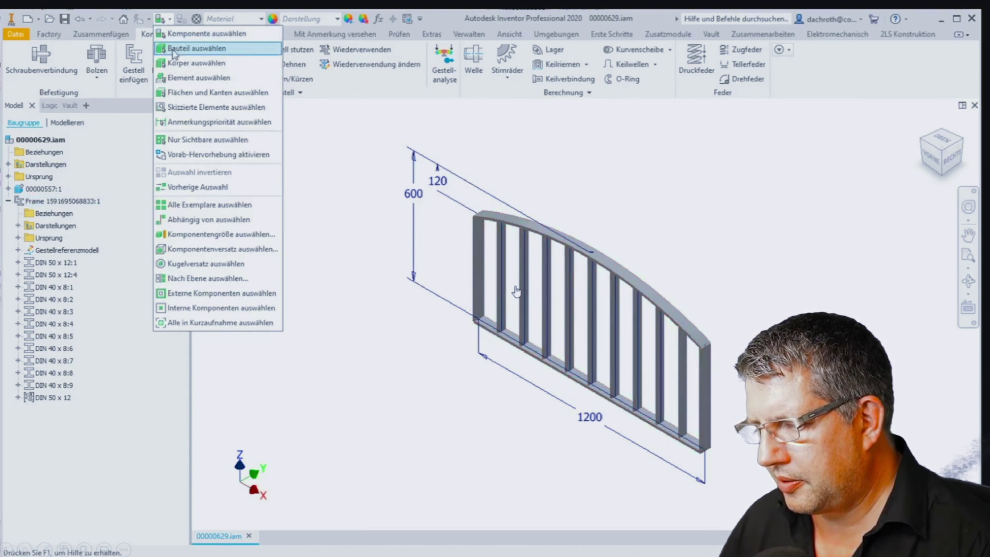
pyautogui.click(184, 47)
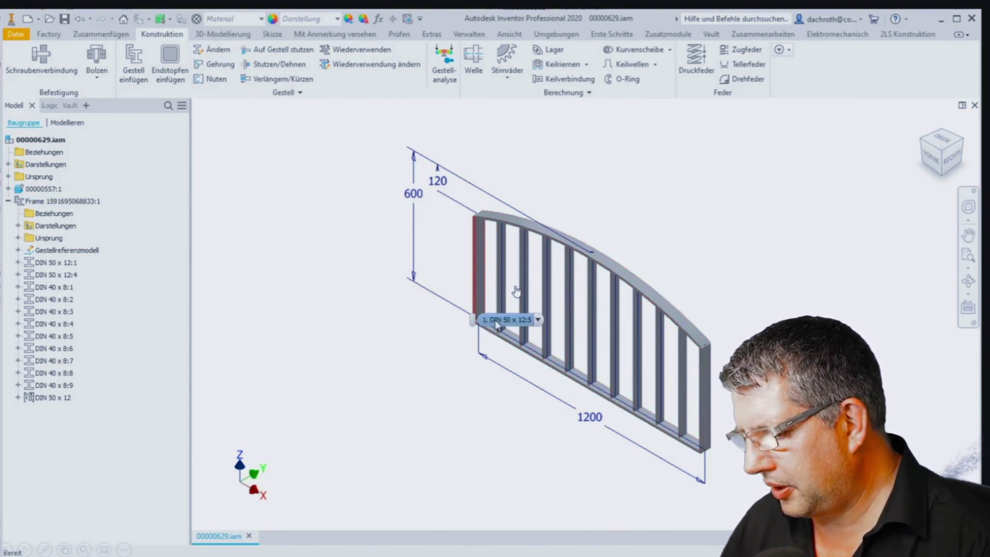
pyautogui.doubleClick(482, 305)
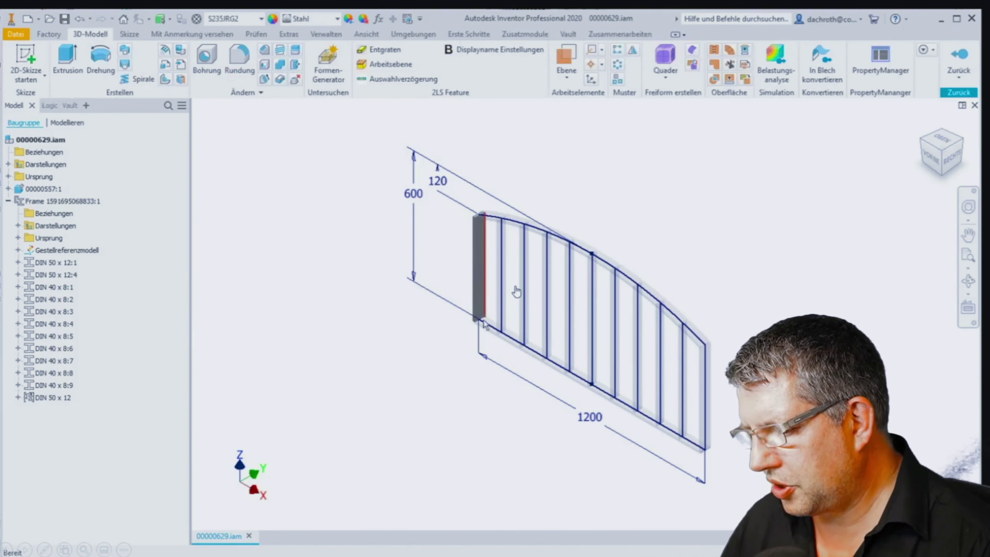
pyautogui.scroll(-2, 483, 308)
pyautogui.scroll(-2, 486, 308)
pyautogui.scroll(-2, 486, 307)
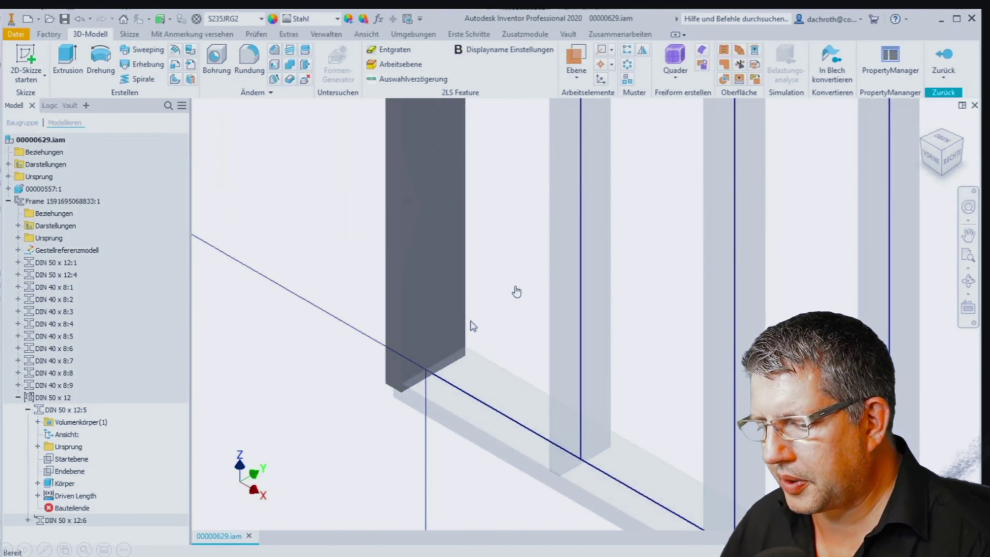
# Sketch a line on the post's front face with segments of 50 and 100
pyautogui.press('s')
pyautogui.click(440, 289)
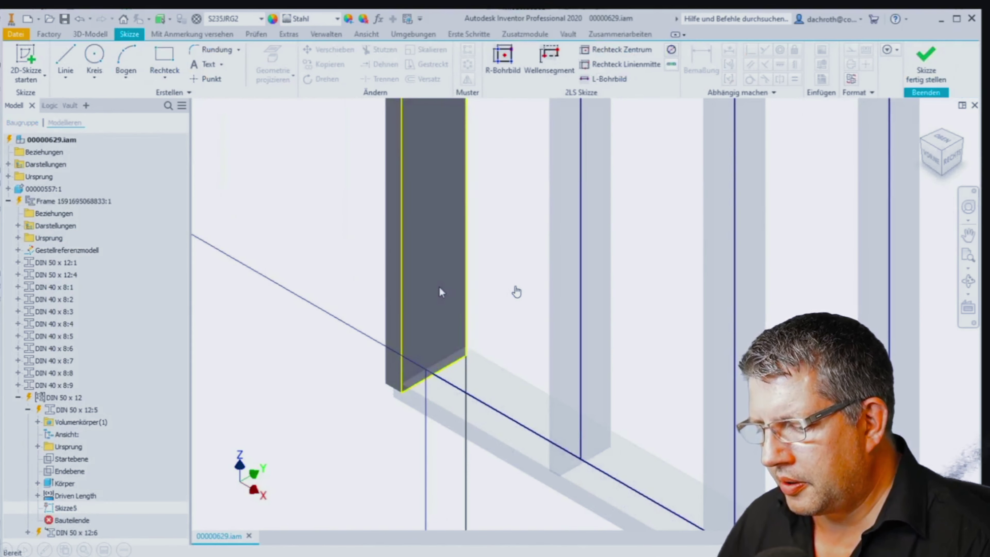
pyautogui.press('l')
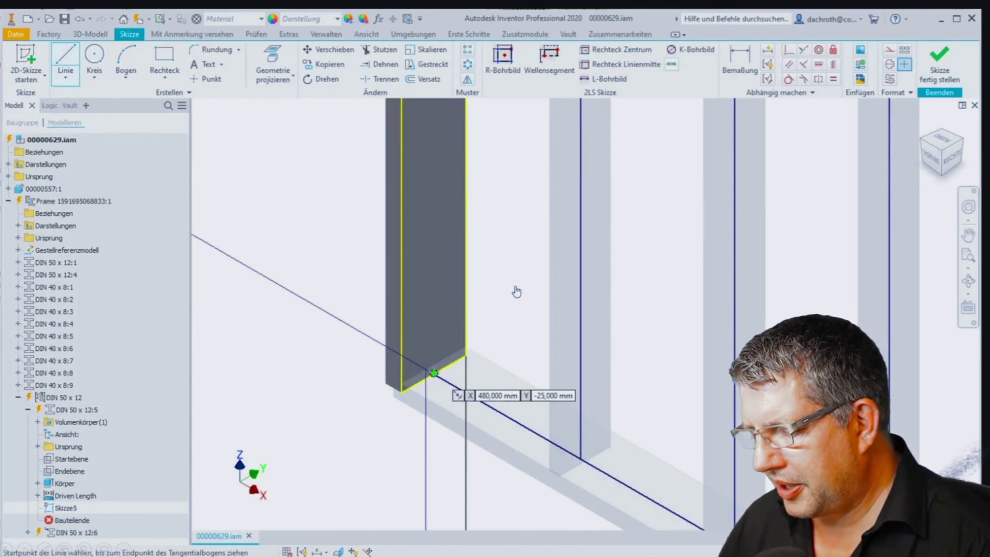
pyautogui.click(432, 371)
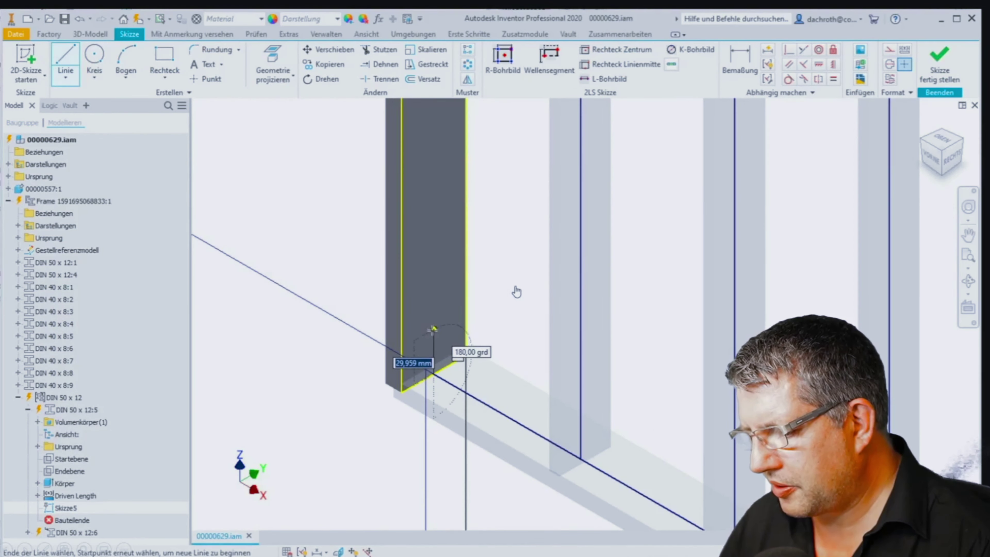
pyautogui.write('50')
pyautogui.press('Return')
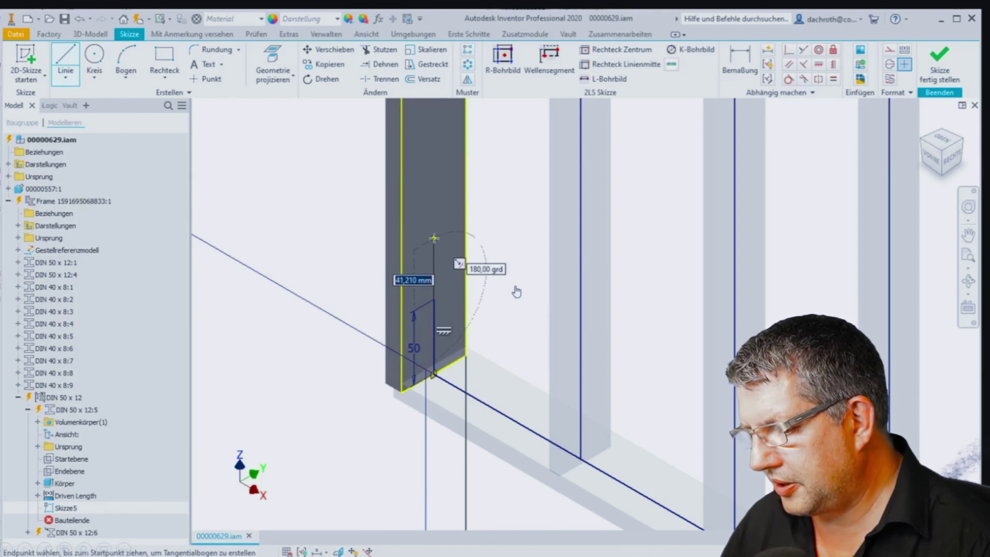
pyautogui.write('100')
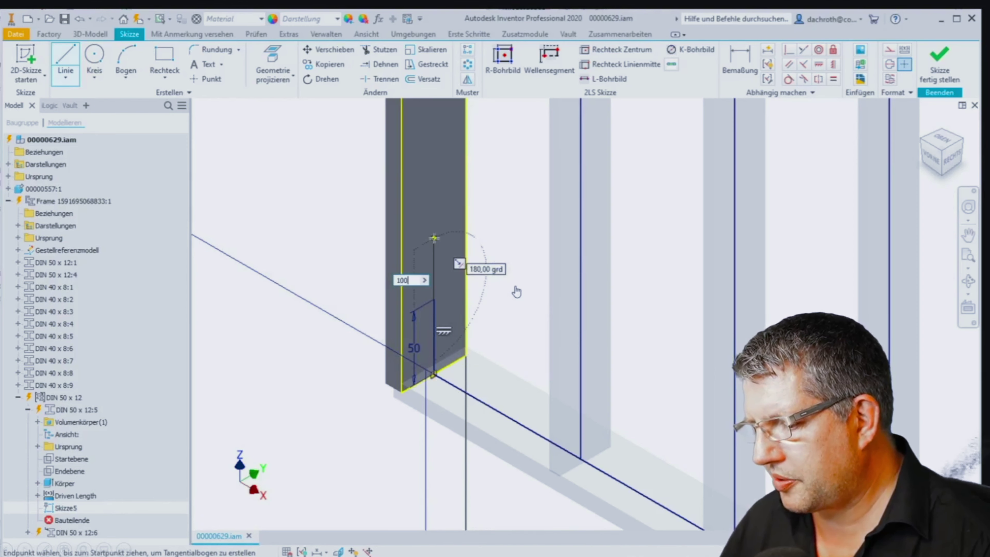
pyautogui.press('Return')
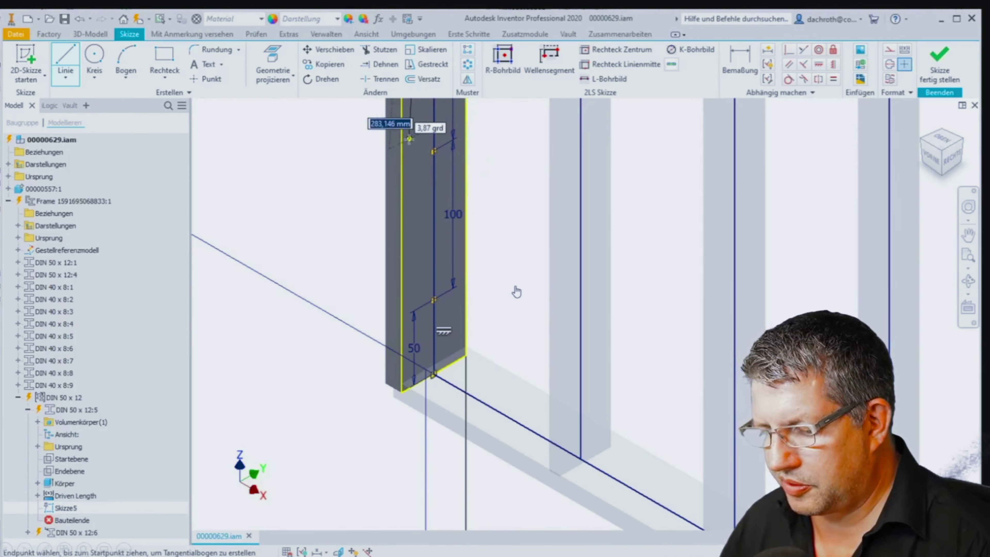
pyautogui.press('Escape')
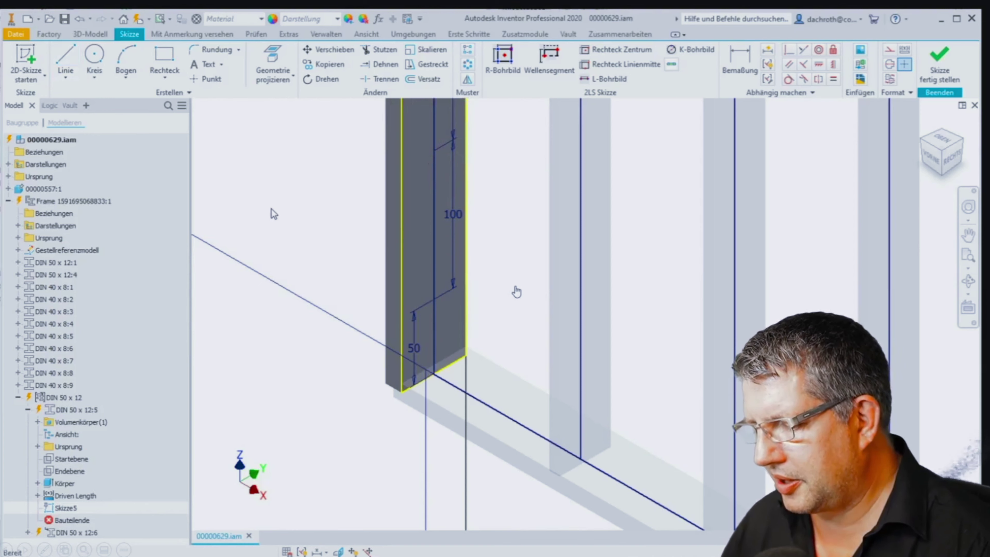
# Create three 14 mm through-holes at the sketch points and return to the frame assembly
pyautogui.press('Return')
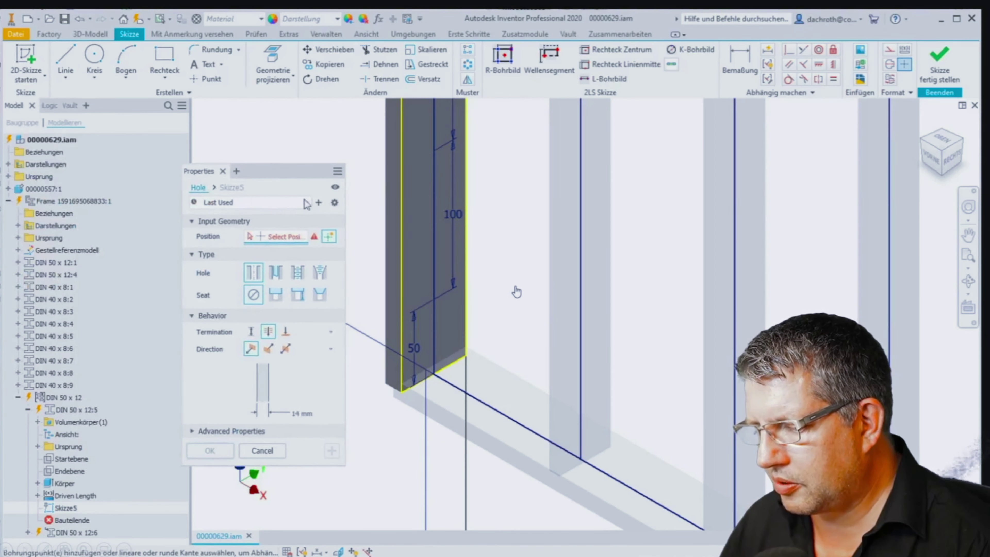
pyautogui.click(434, 299)
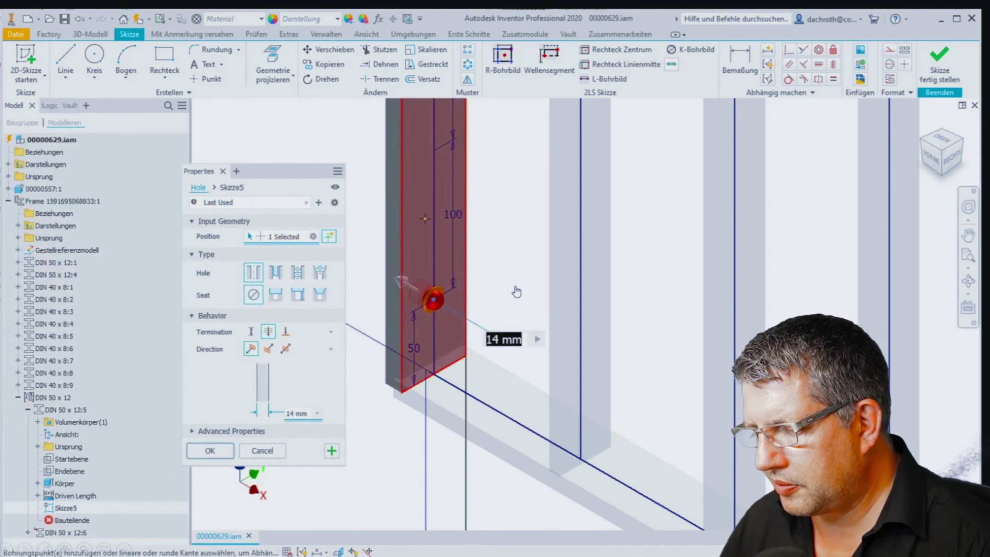
pyautogui.click(433, 150)
pyautogui.scroll(-5, 516, 292)
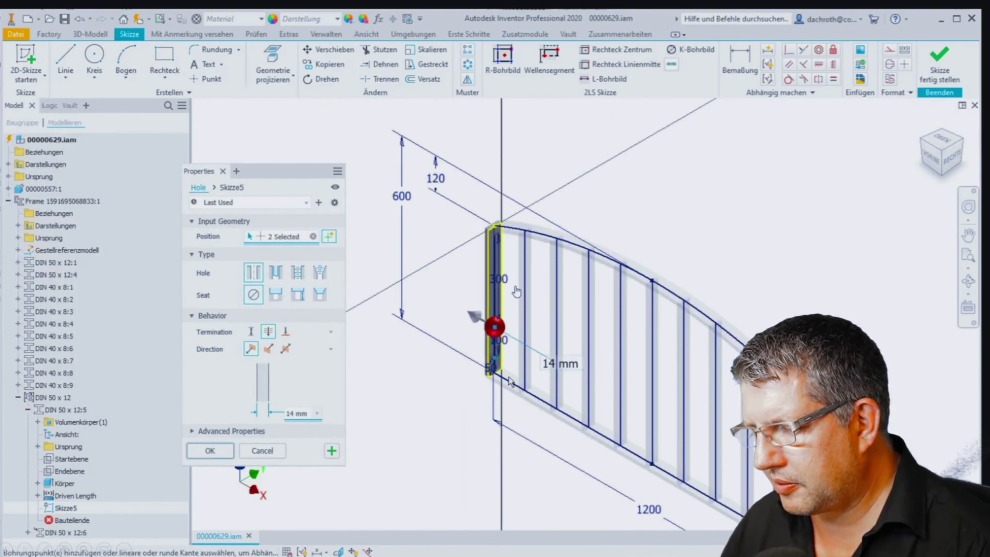
pyautogui.click(495, 235)
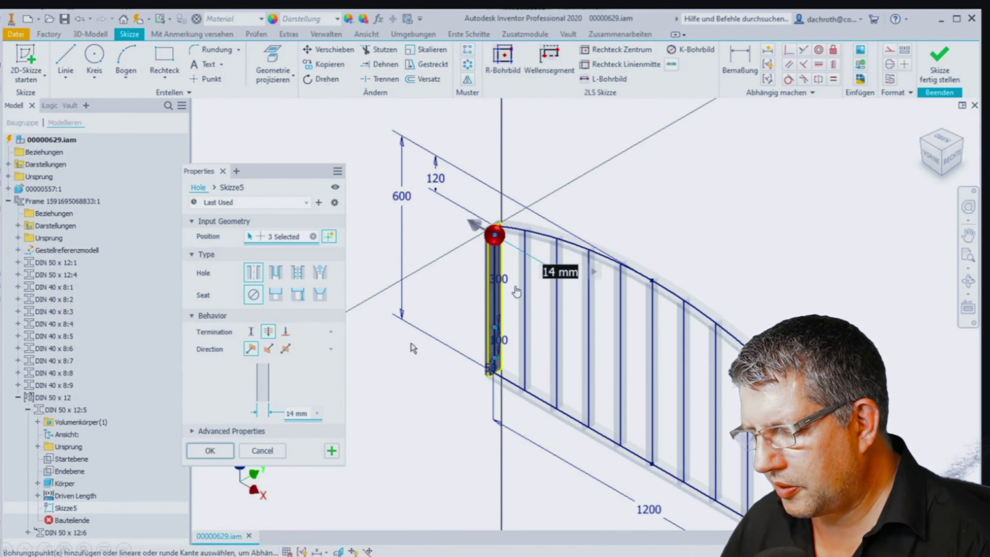
pyautogui.click(210, 450)
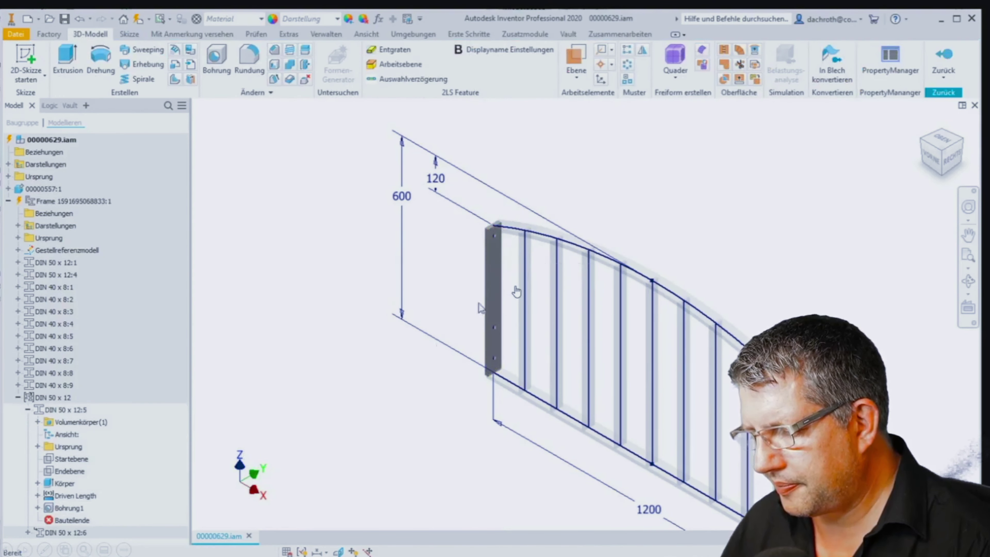
pyautogui.click(943, 59)
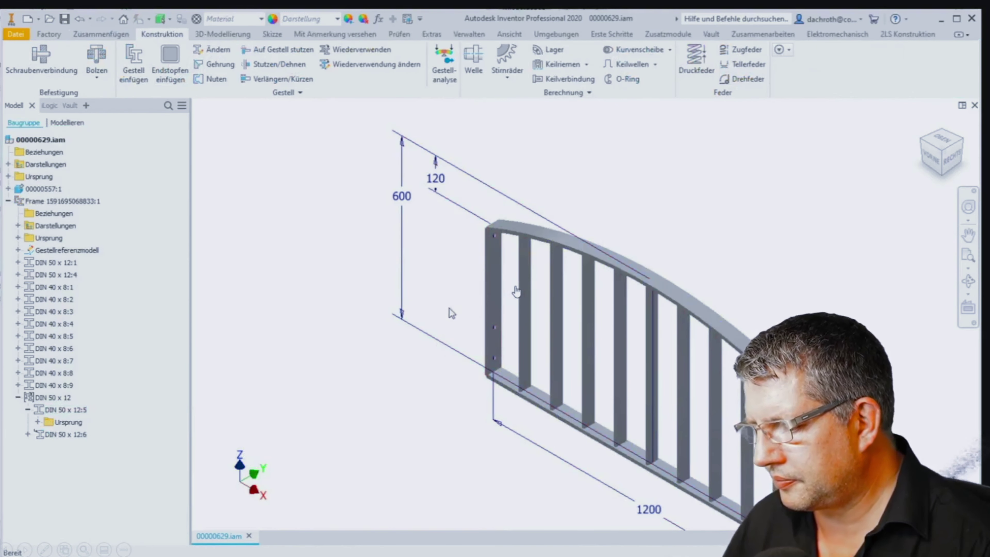
# Set 030 Benennung Info to Geländerbauteil, copy the drawing properties into the model, and save
pyautogui.scroll(-3, 449, 309)
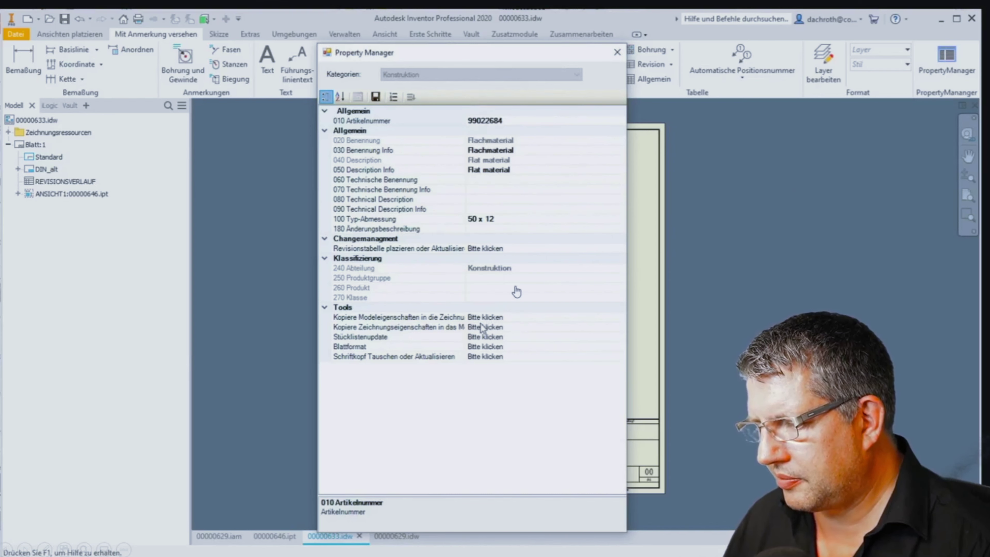
pyautogui.click(532, 155)
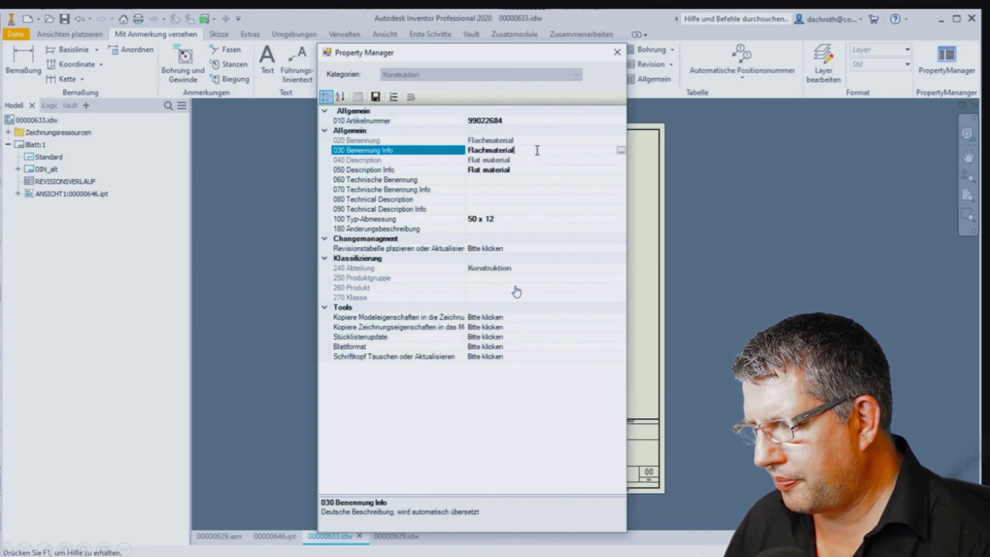
pyautogui.click(621, 151)
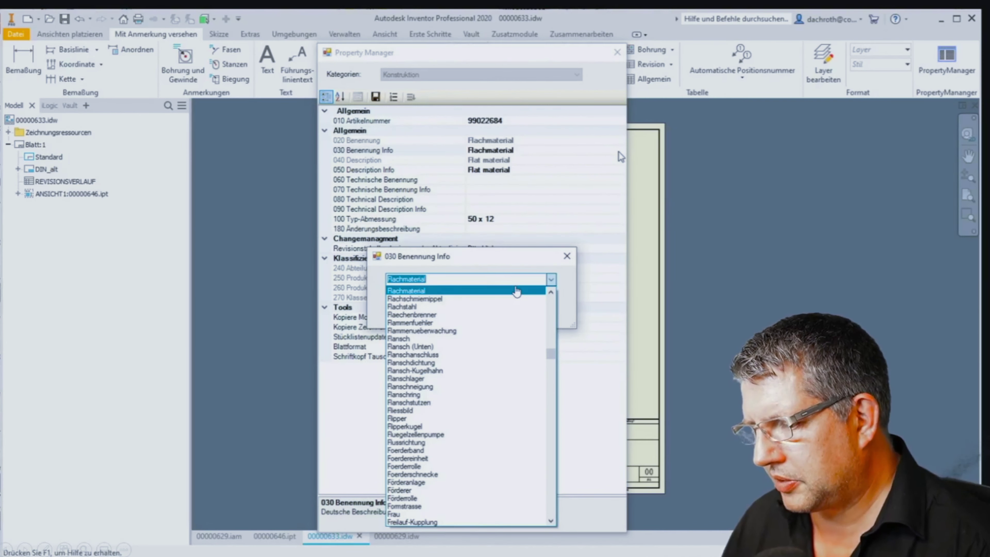
pyautogui.write('ge')
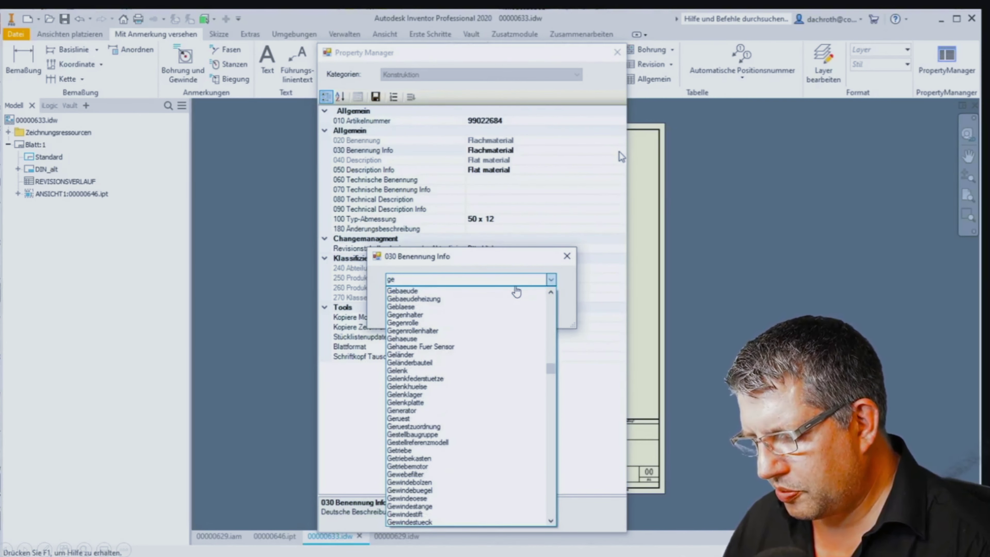
pyautogui.write('län')
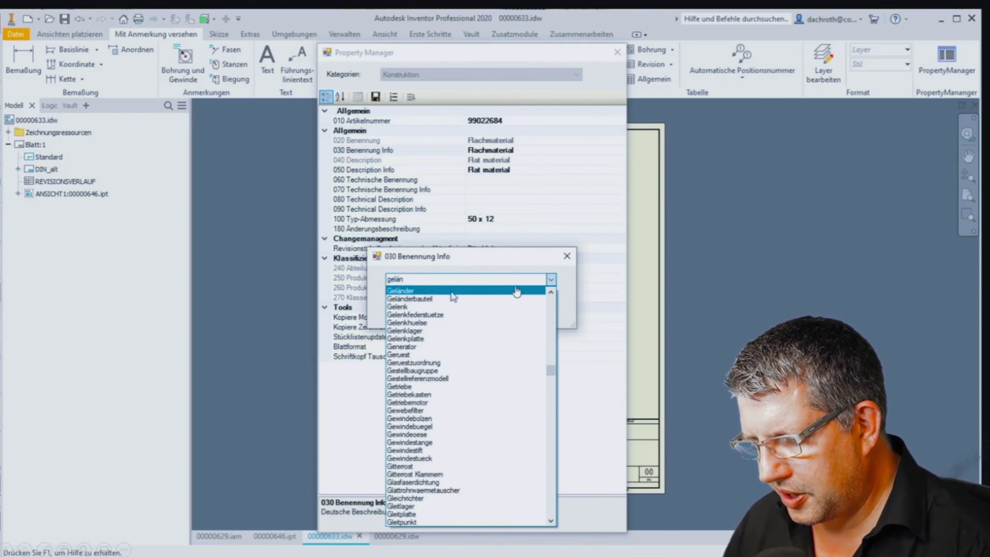
pyautogui.click(439, 299)
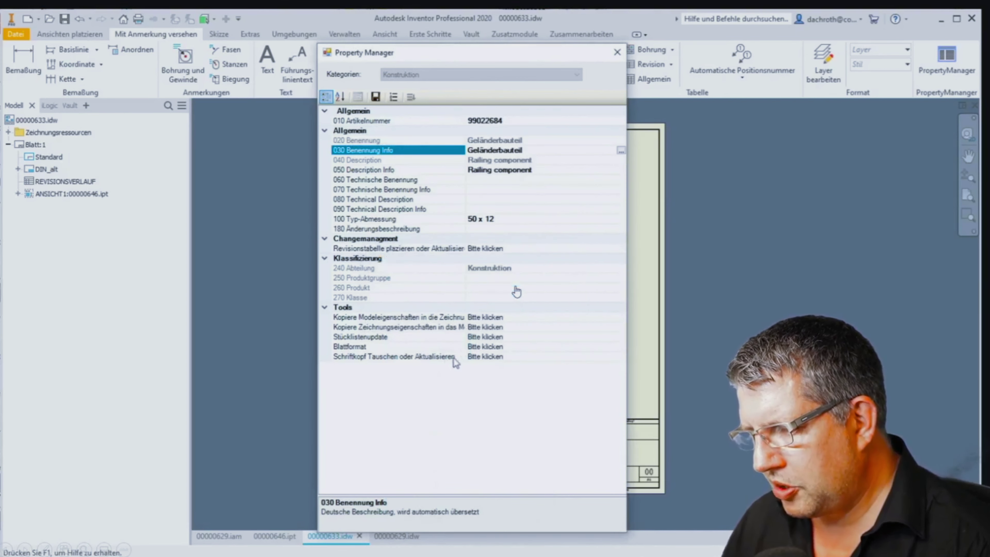
pyautogui.click(436, 328)
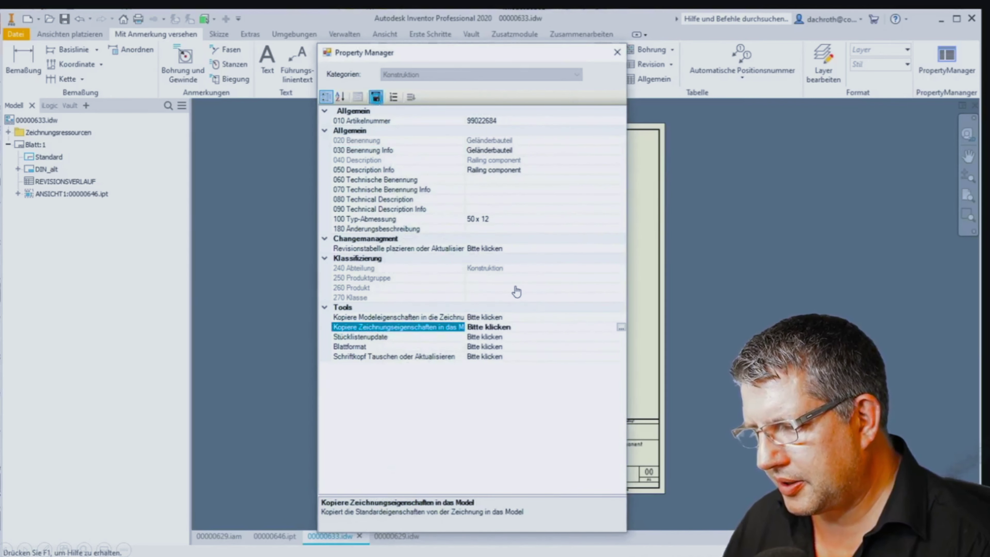
pyautogui.click(375, 98)
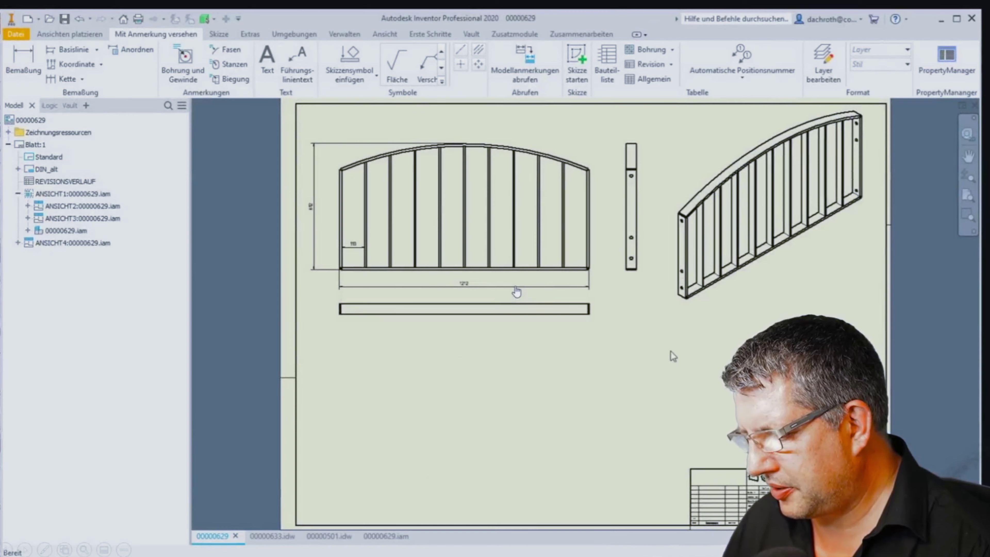
# Turn off part-number row merging in the railing's Stückliste so each upright lists separately
pyautogui.click(734, 316)
pyautogui.rightClick(746, 310)
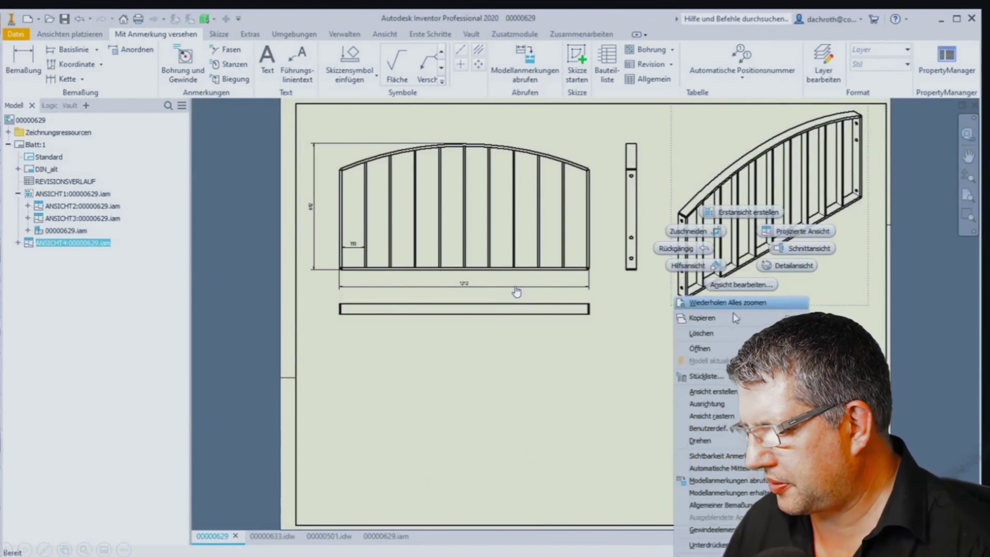
pyautogui.click(706, 378)
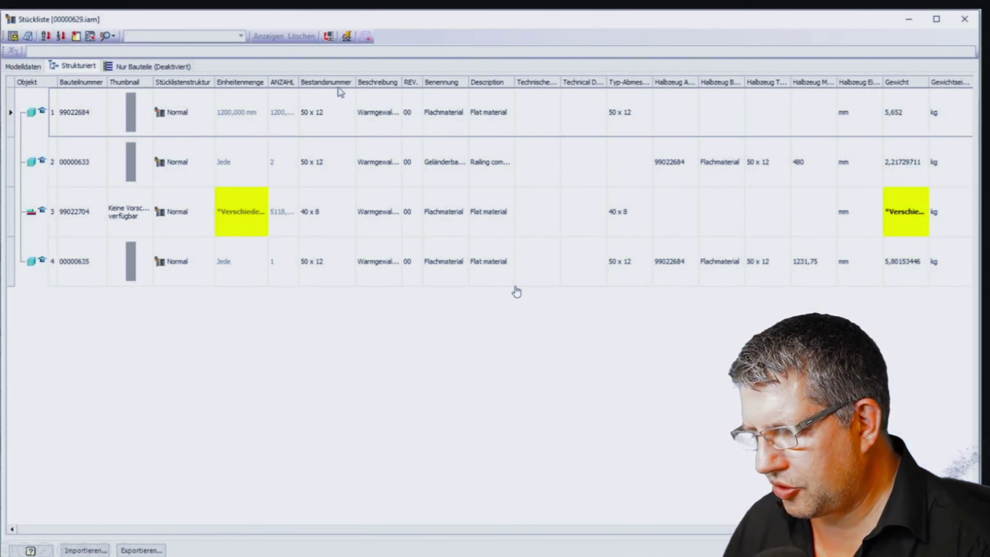
pyautogui.click(328, 38)
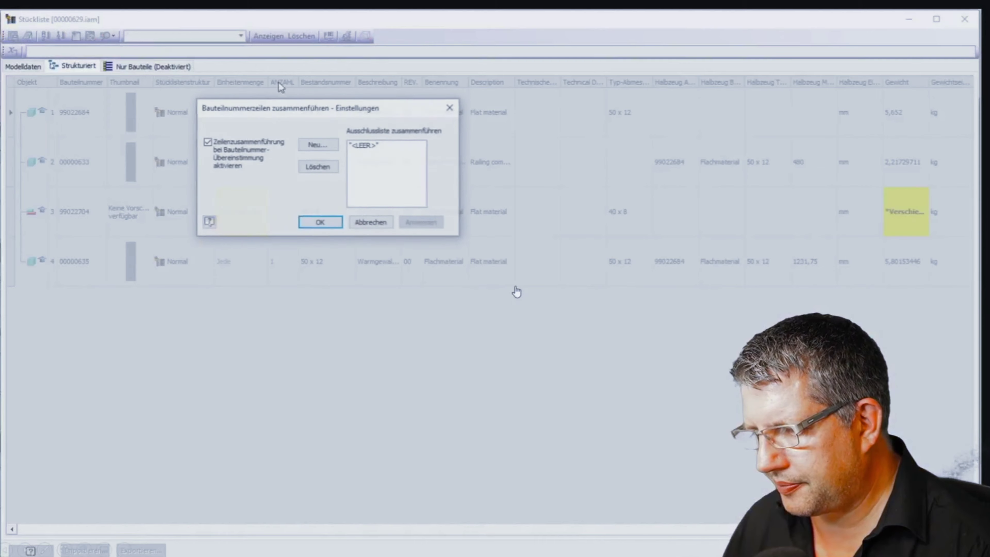
pyautogui.click(207, 142)
pyautogui.click(319, 222)
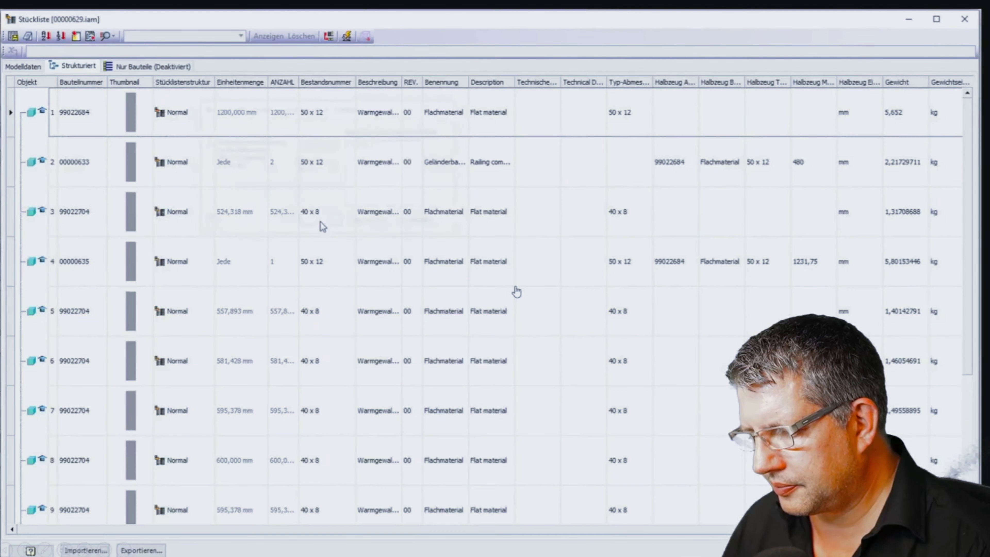
pyautogui.press('Return')
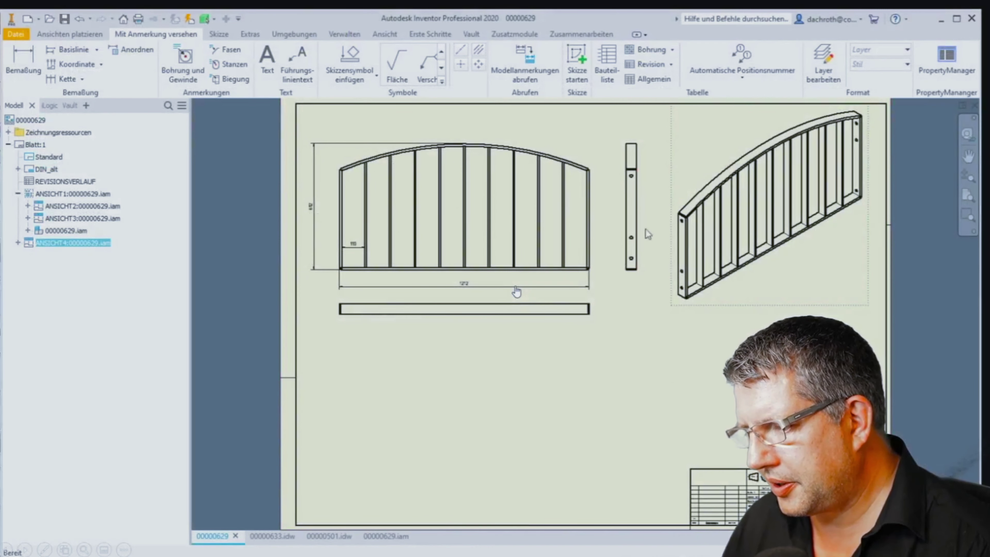
# Insert a parts list on the sheet using the Zuschnittliste table style
pyautogui.click(607, 61)
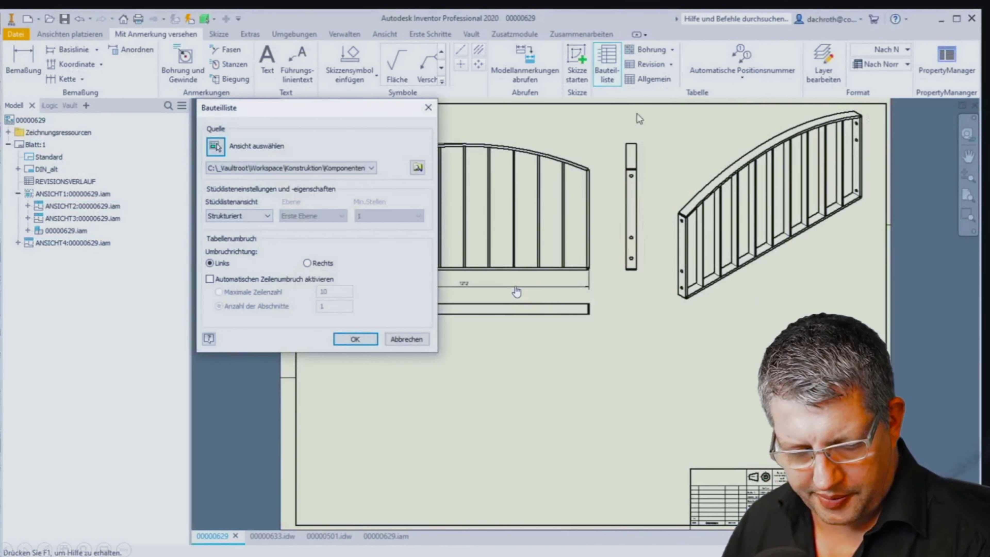
pyautogui.click(884, 64)
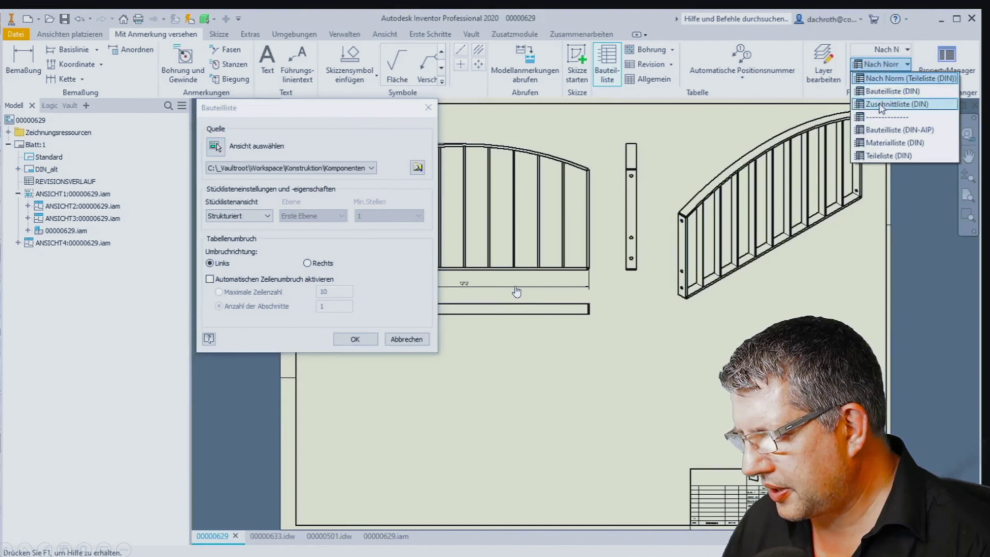
pyautogui.click(882, 102)
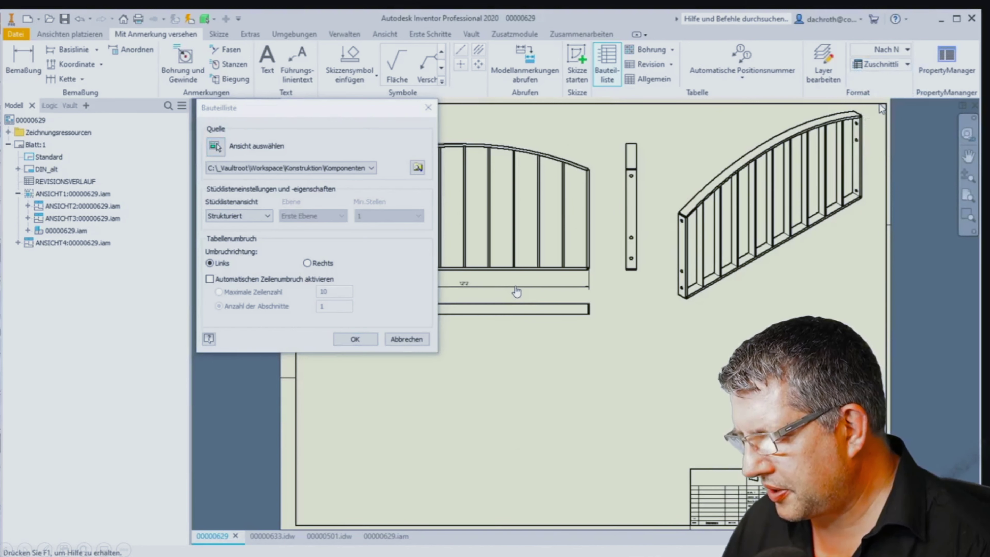
pyautogui.click(355, 339)
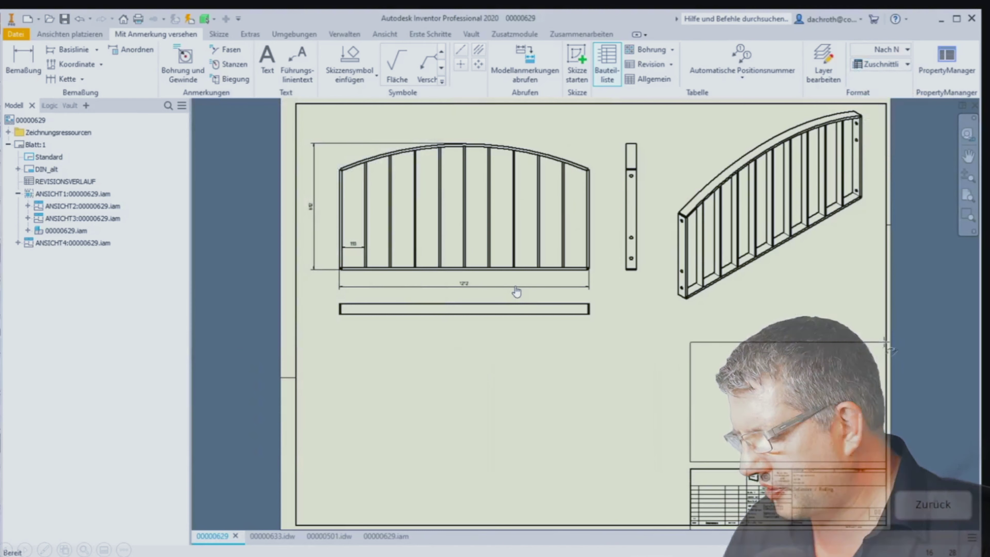
pyautogui.click(885, 349)
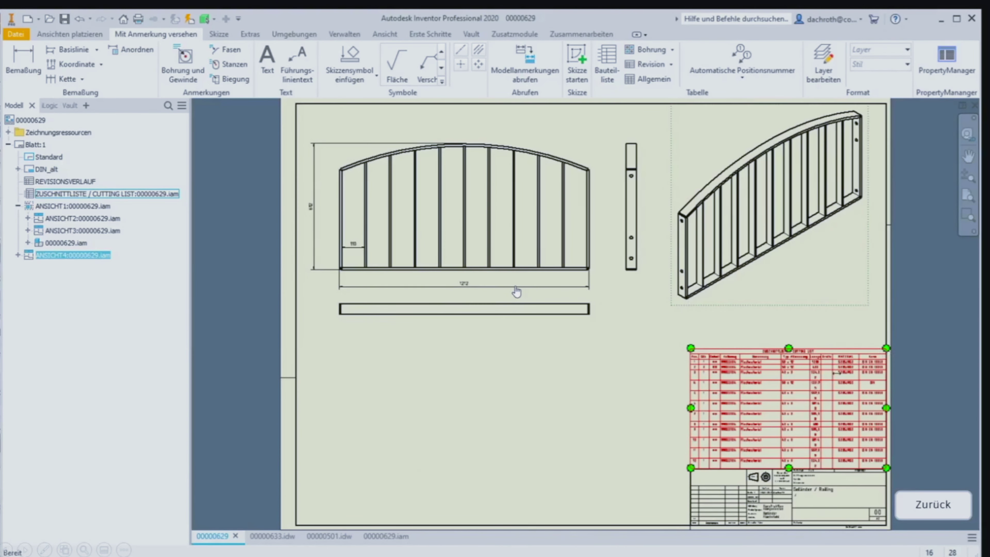
pyautogui.press('Escape')
# Move the cutting list down onto the title block and shift the isometric view left
pyautogui.scroll(3, 925, 524)
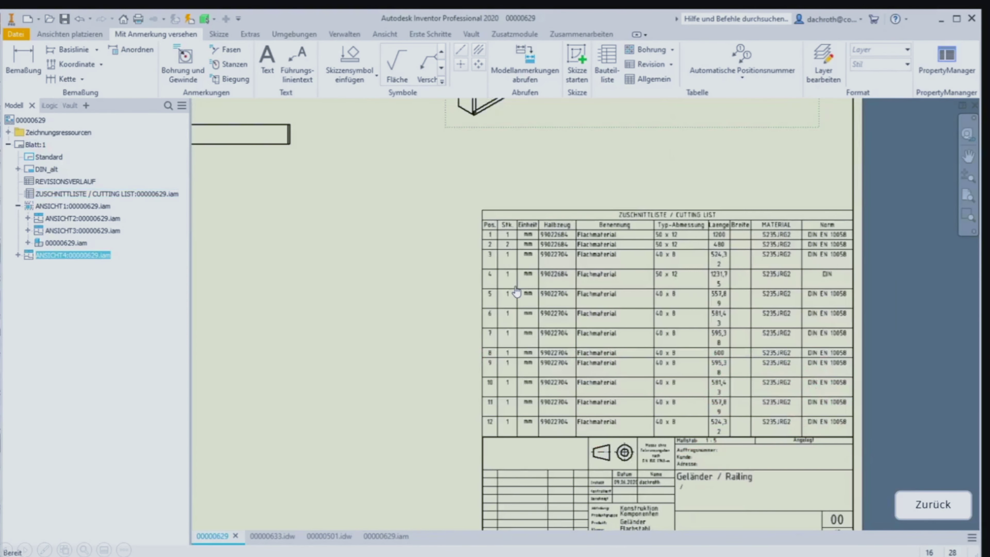
pyautogui.click(516, 291)
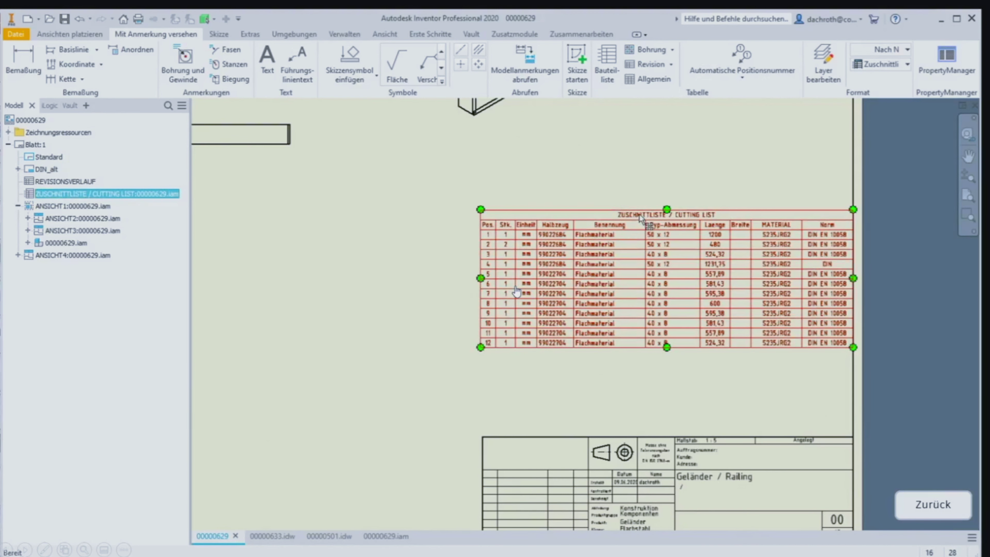
pyautogui.moveTo(635, 217); pyautogui.dragTo(636, 299)
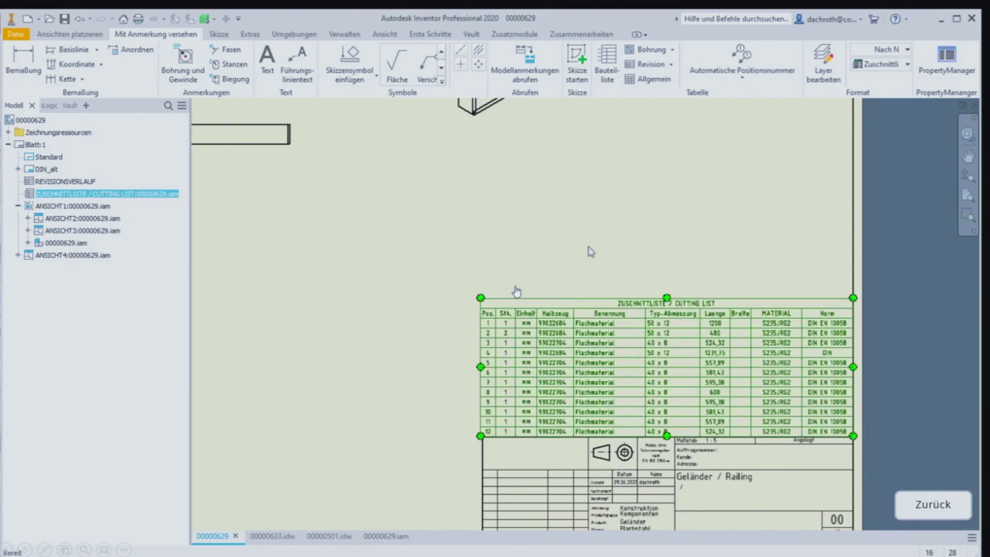
pyautogui.scroll(-2, 641, 411)
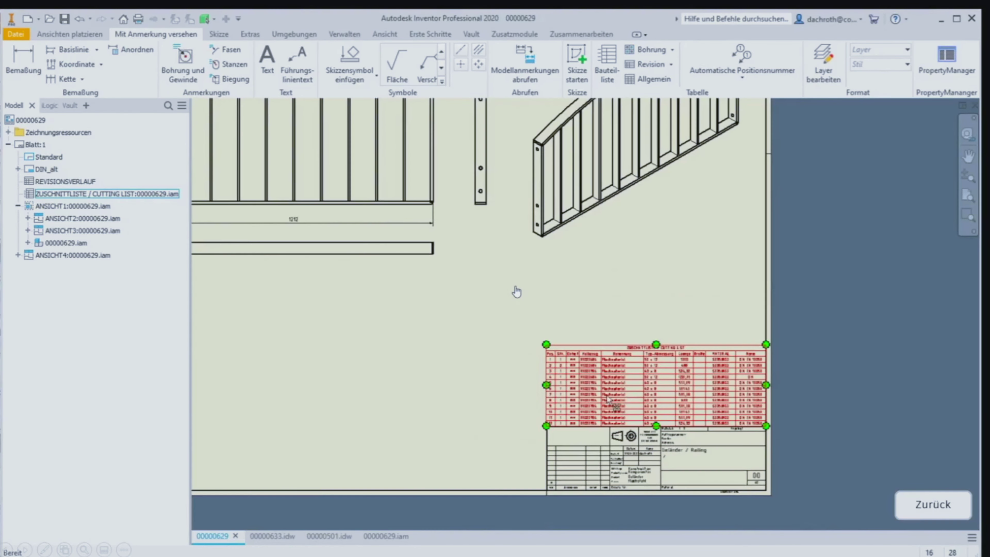
pyautogui.scroll(-3, 548, 420)
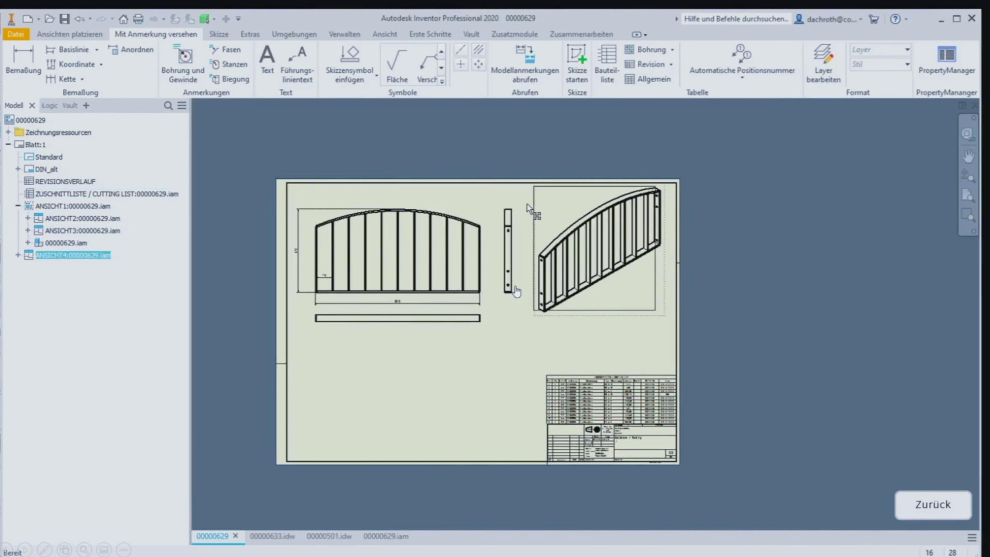
pyautogui.moveTo(526, 205); pyautogui.dragTo(518, 206)
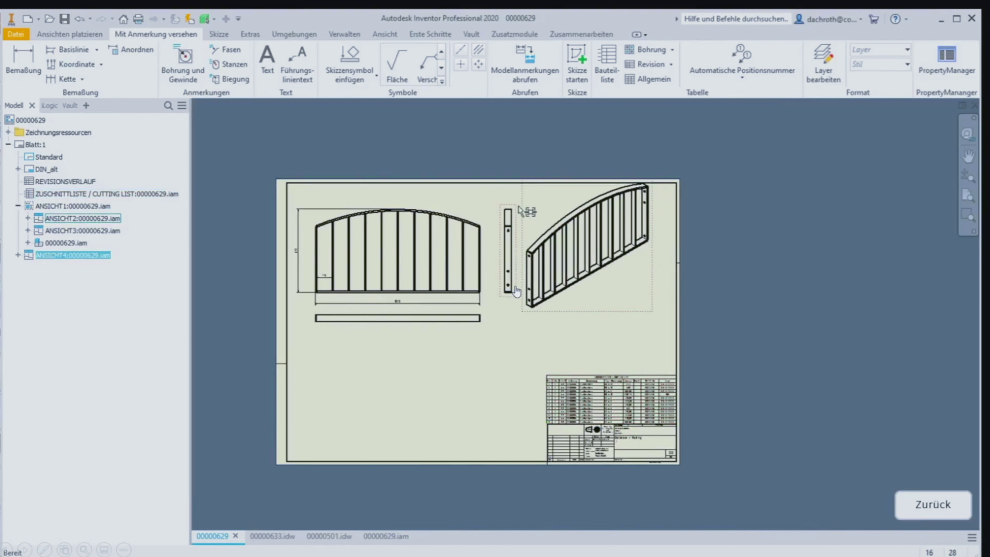
# Balloon every railing component in the isometric view as a horizontal row beneath it
pyautogui.moveTo(518, 210); pyautogui.dragTo(516, 213)
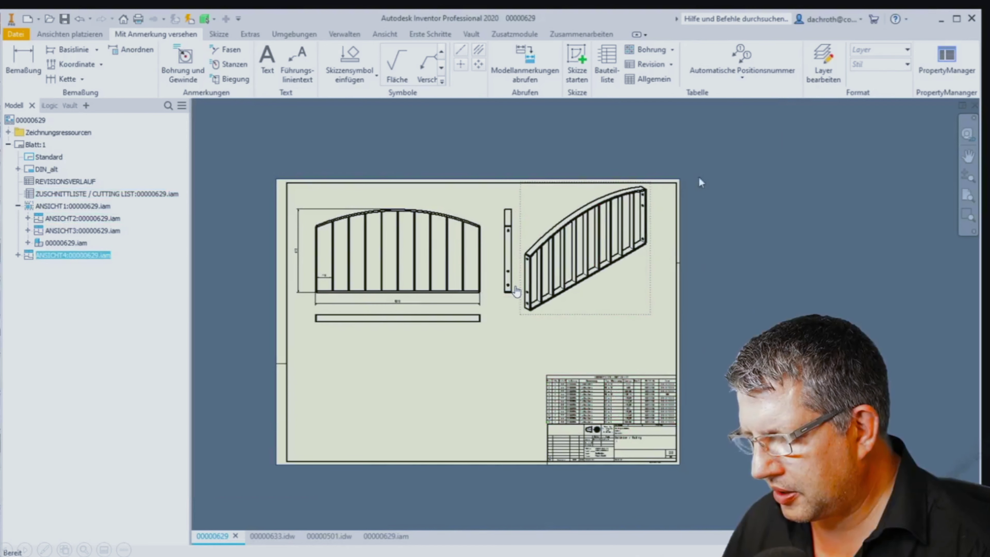
pyautogui.click(742, 58)
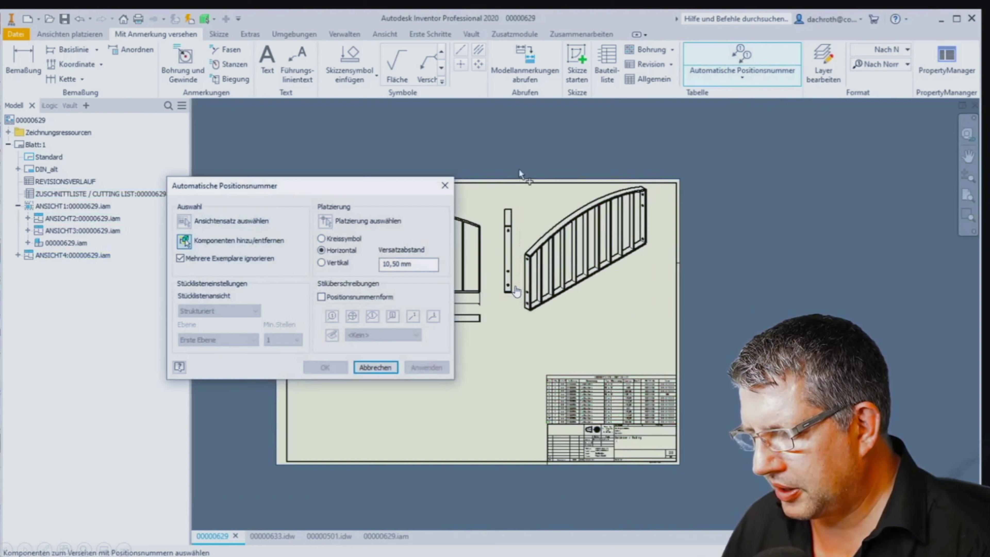
pyautogui.moveTo(519, 172); pyautogui.dragTo(670, 336)
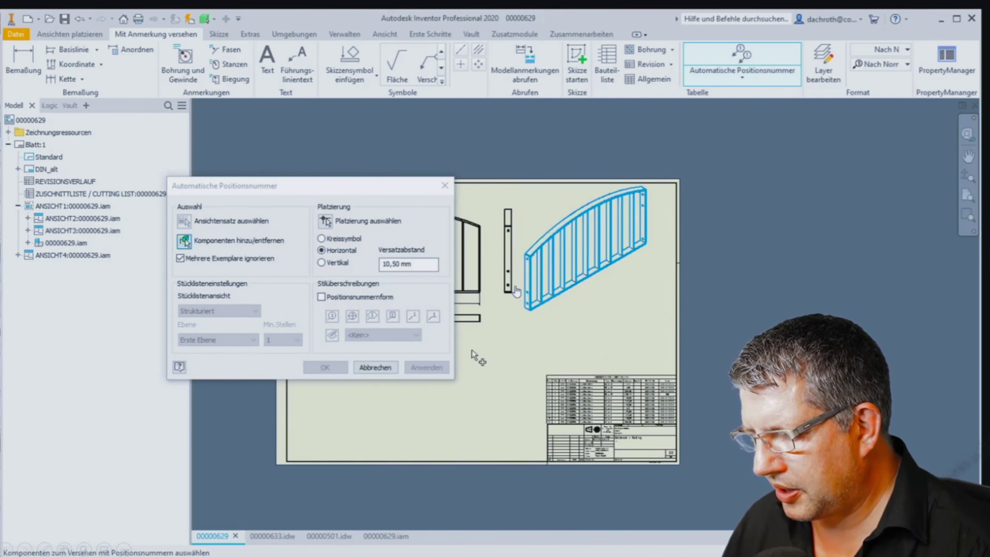
pyautogui.rightClick(466, 388)
pyautogui.click(481, 398)
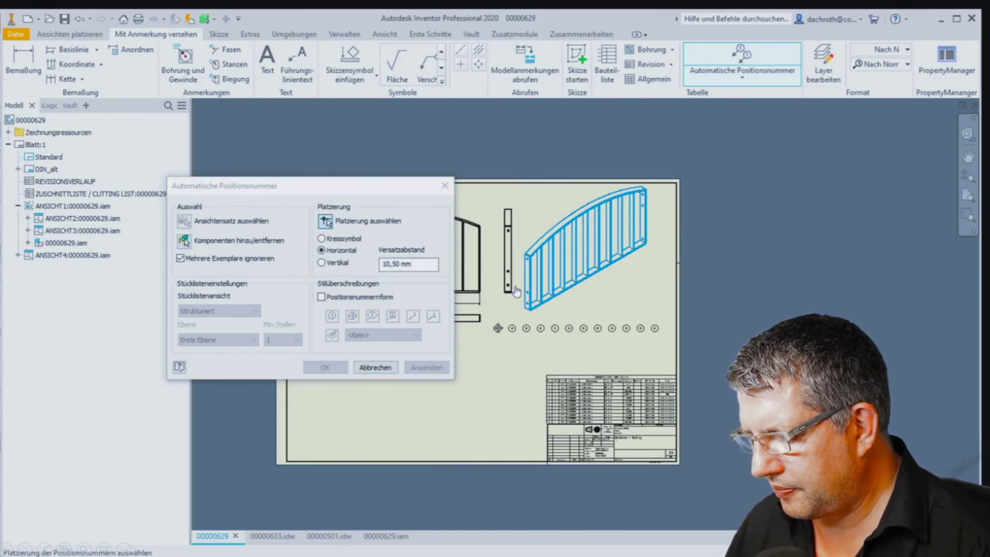
pyautogui.rightClick(514, 322)
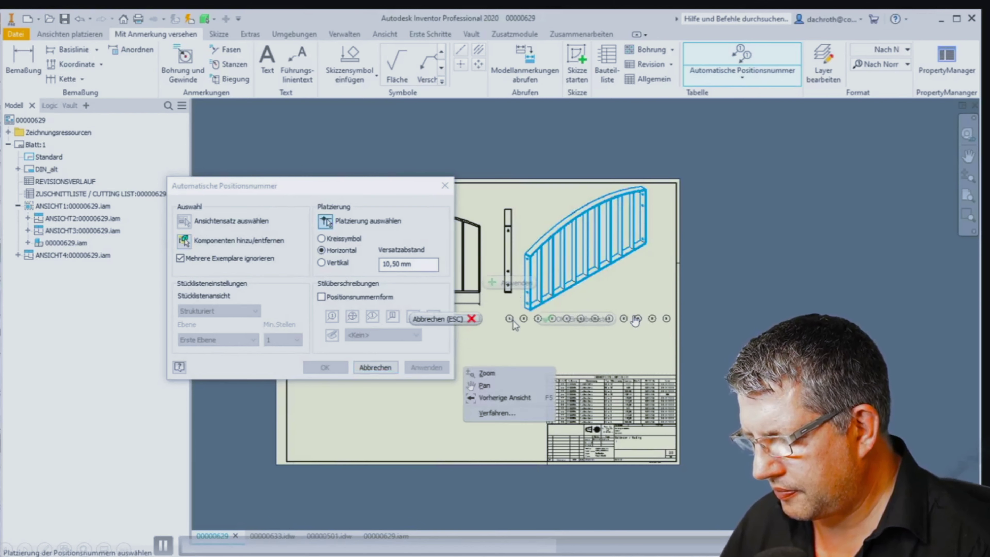
pyautogui.click(515, 324)
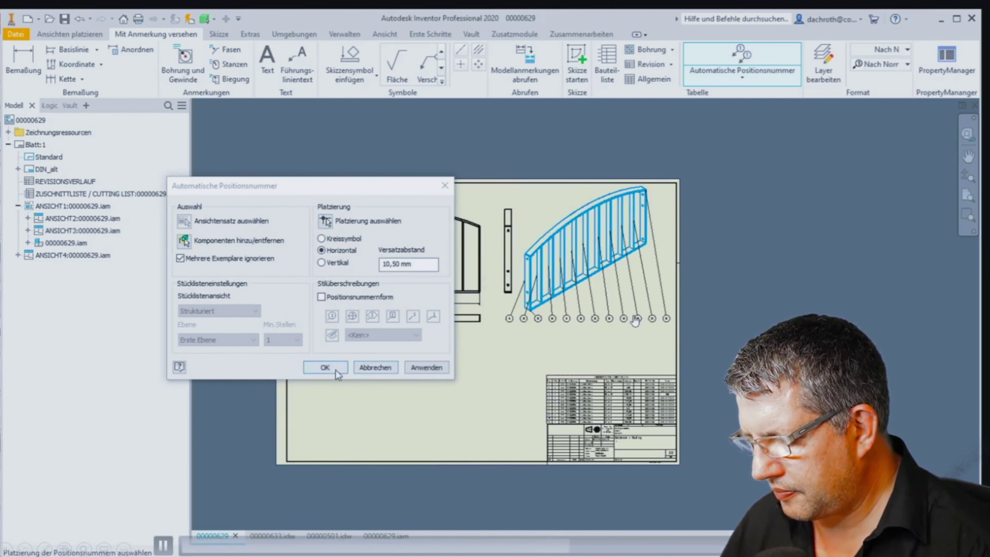
pyautogui.click(336, 373)
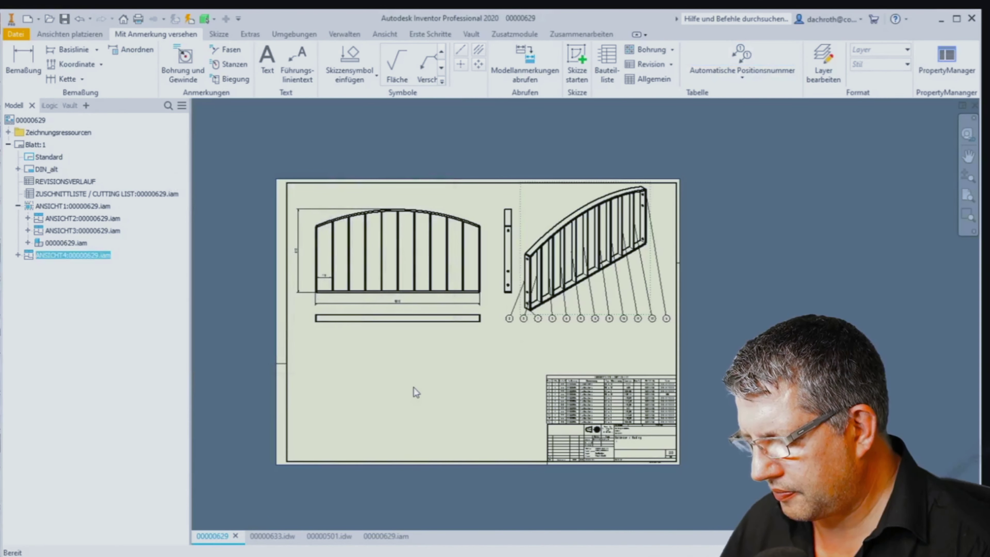
# Place the railing's Bauteilliste on the sheet, then save the drawing with its dependent files
pyautogui.click(608, 63)
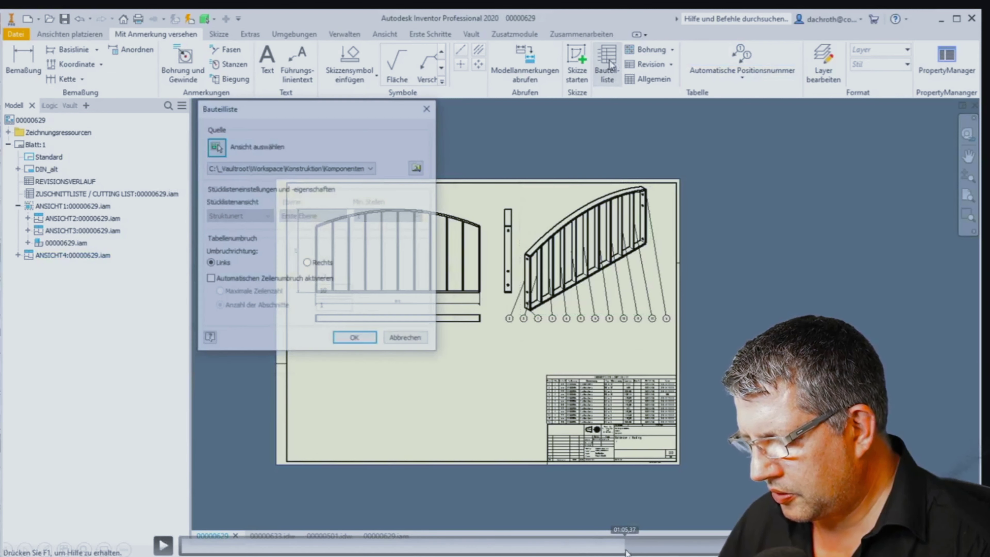
pyautogui.click(355, 339)
pyautogui.scroll(3, 751, 252)
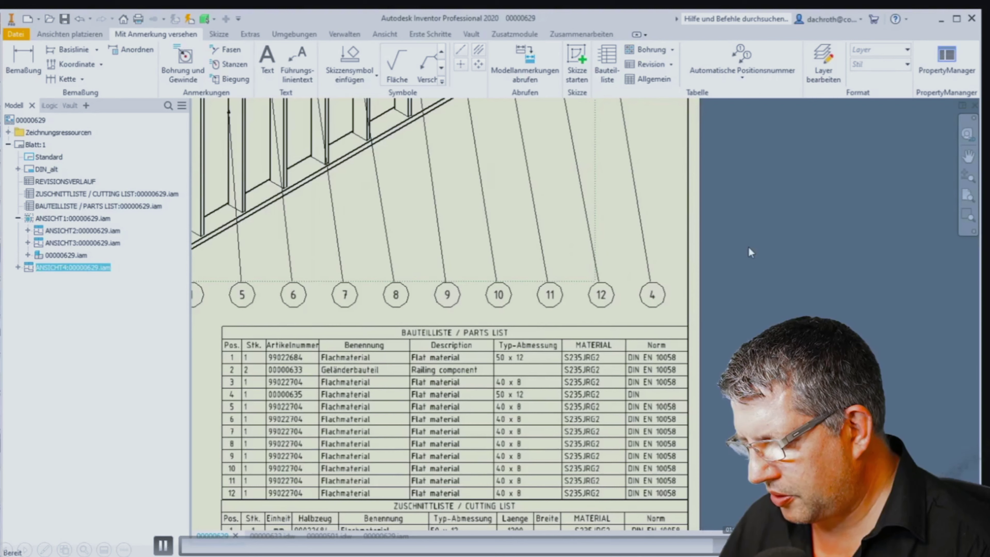
pyautogui.press('Home')
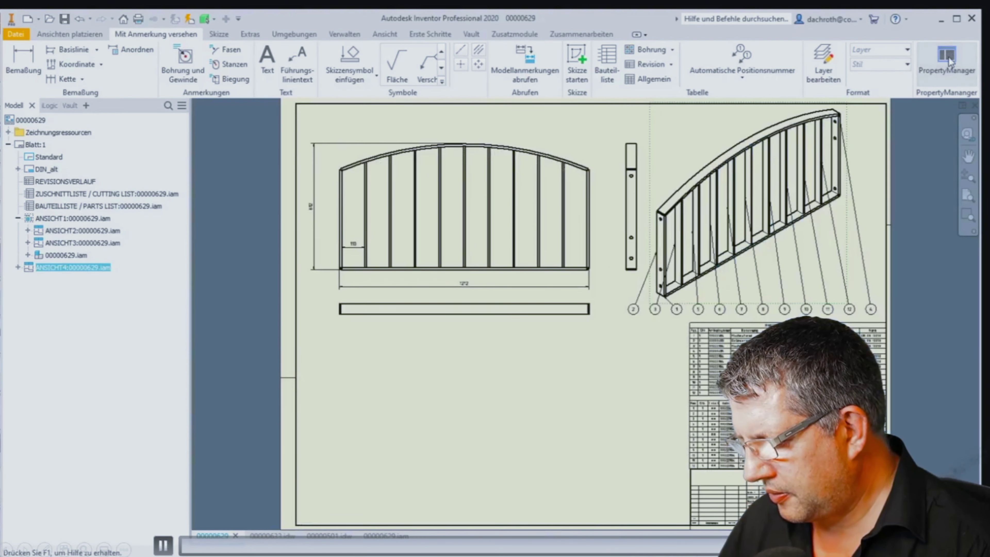
pyautogui.click(950, 60)
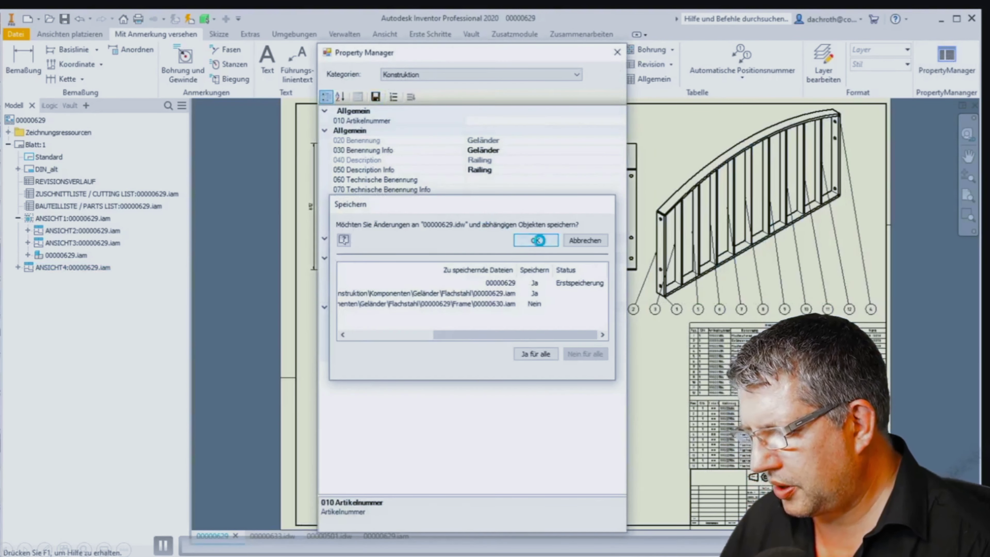
pyautogui.click(538, 240)
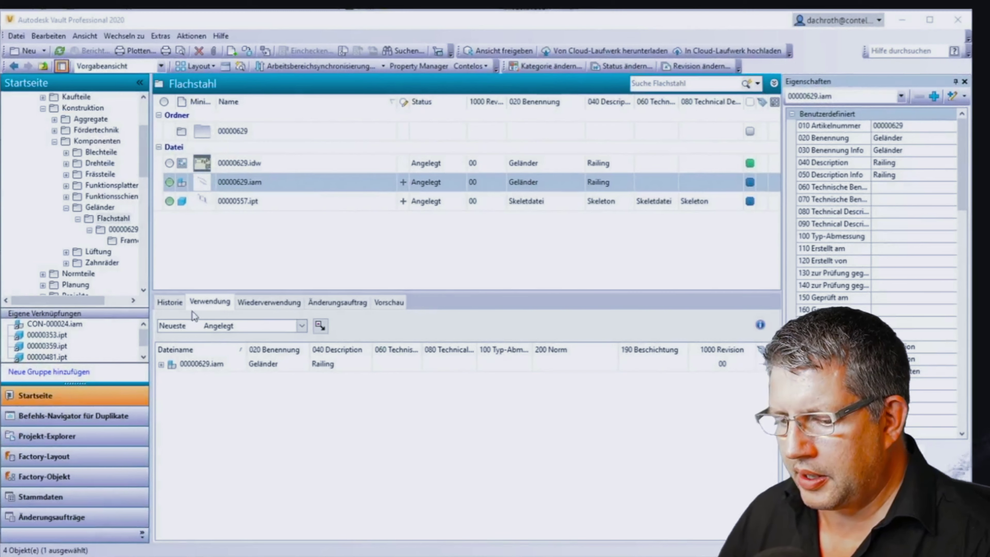
# Assign an item to 00000629.iam and expand all levels of its Stückliste
pyautogui.rightClick(384, 183)
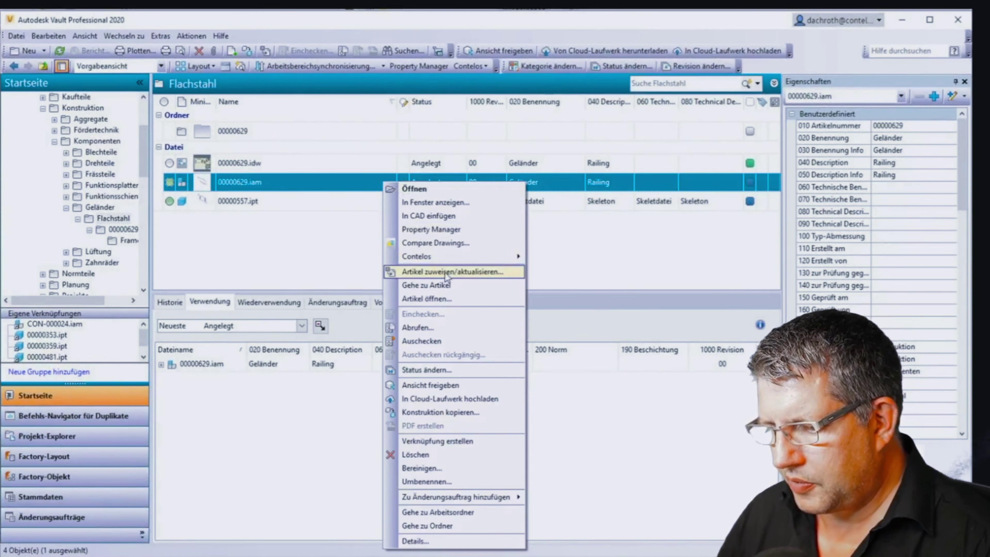
pyautogui.click(448, 272)
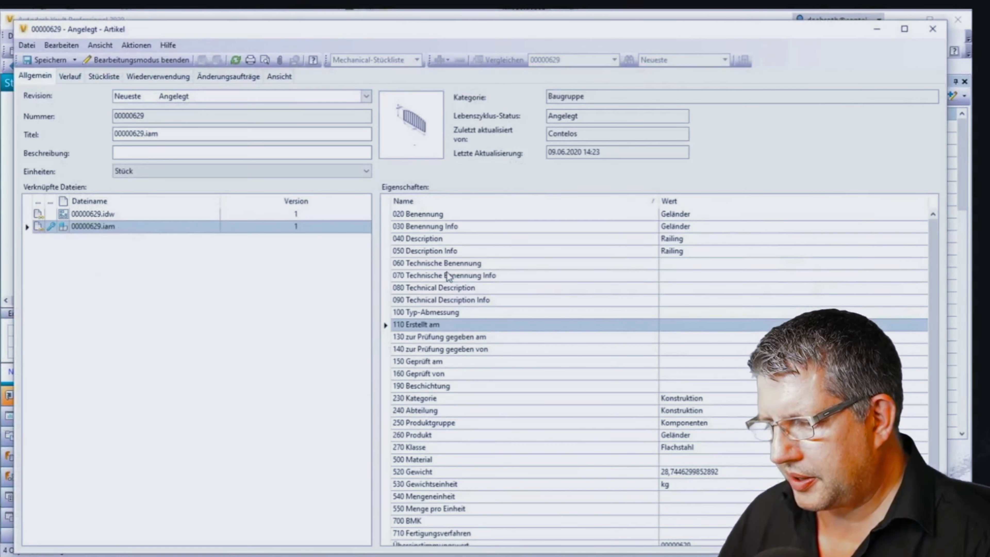
pyautogui.click(103, 77)
pyautogui.rightClick(83, 137)
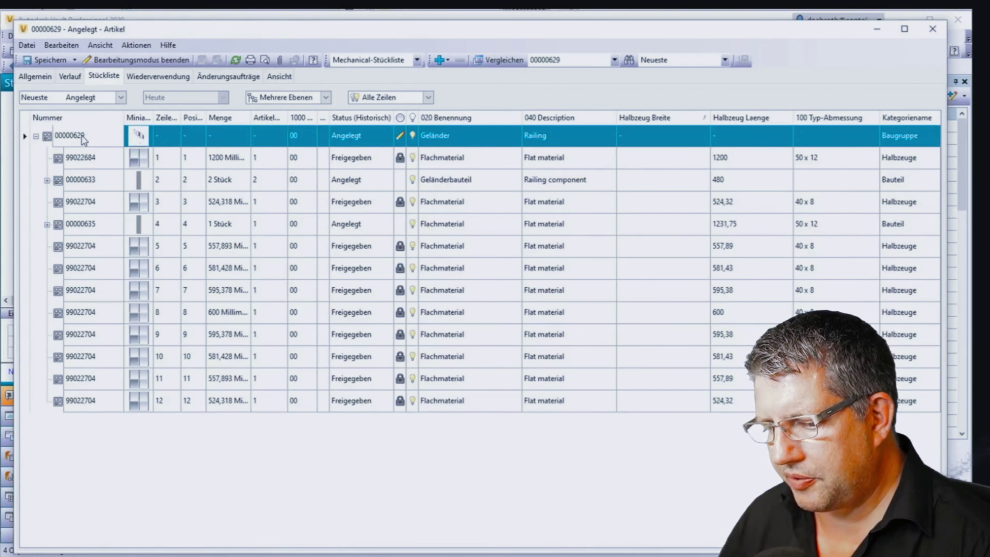
pyautogui.click(145, 341)
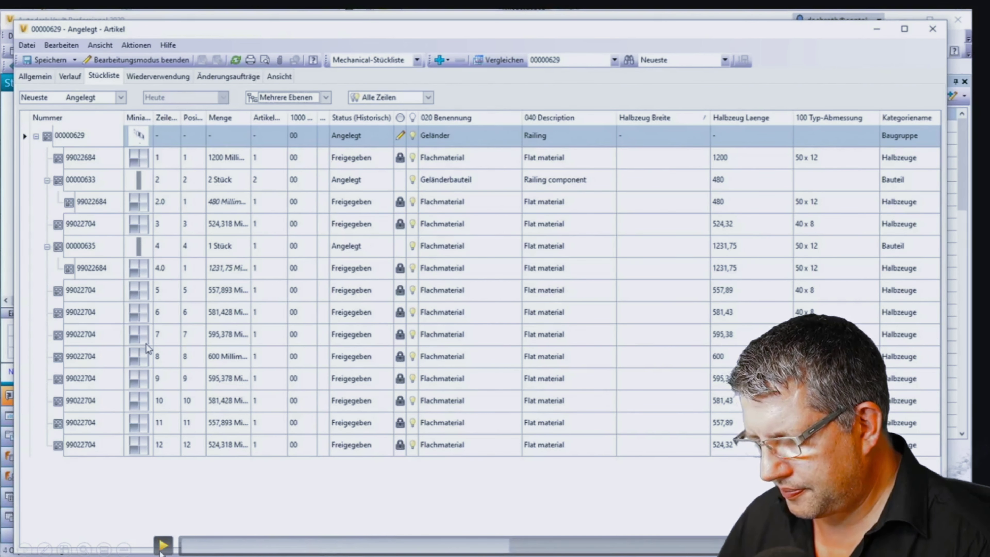
# Switch the Stückliste view from Mehrere Ebenen to Nur Bauteile
pyautogui.click(302, 99)
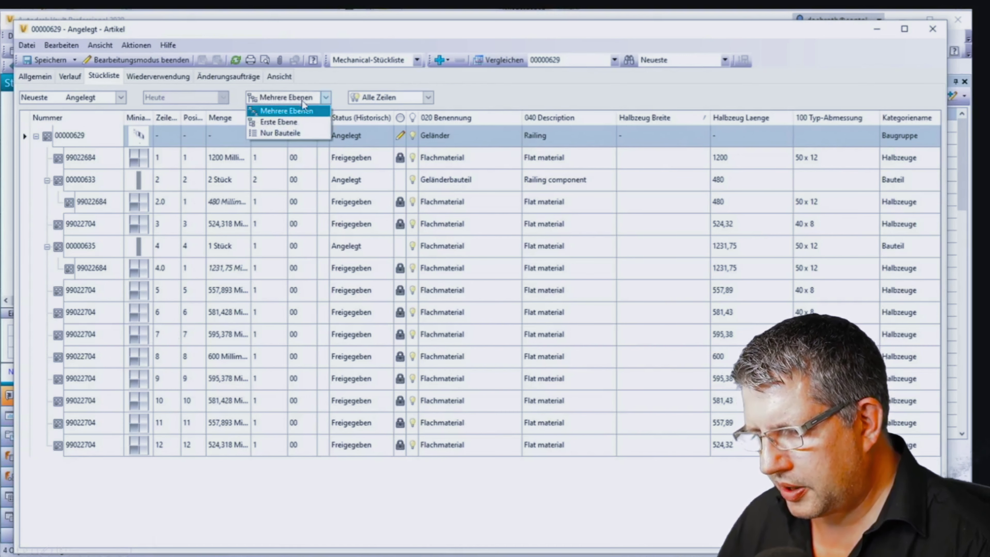
pyautogui.click(297, 134)
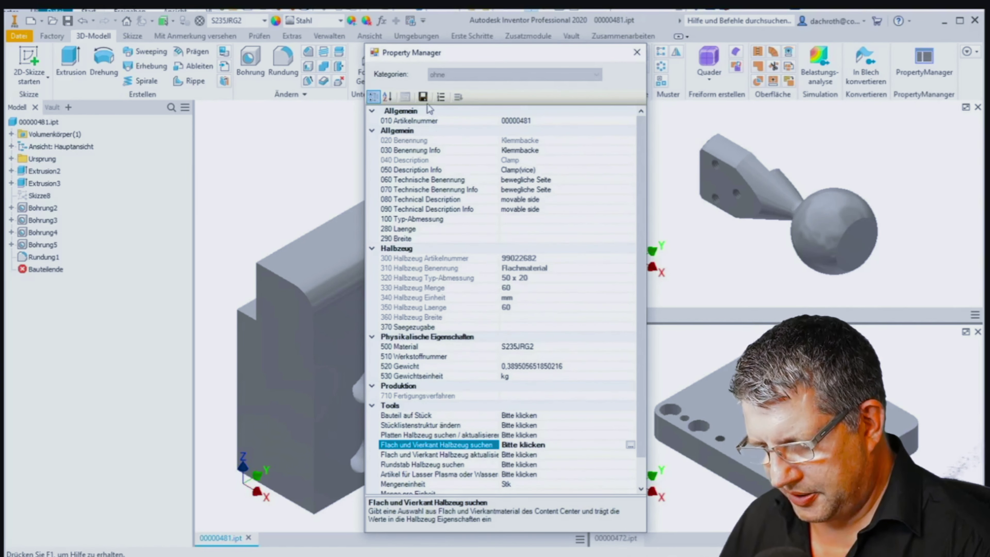
# Assign round bar 38 - DIN EN 10060 - X5CrNi18-10 to ball joint 00000474 and save
pyautogui.click(640, 195)
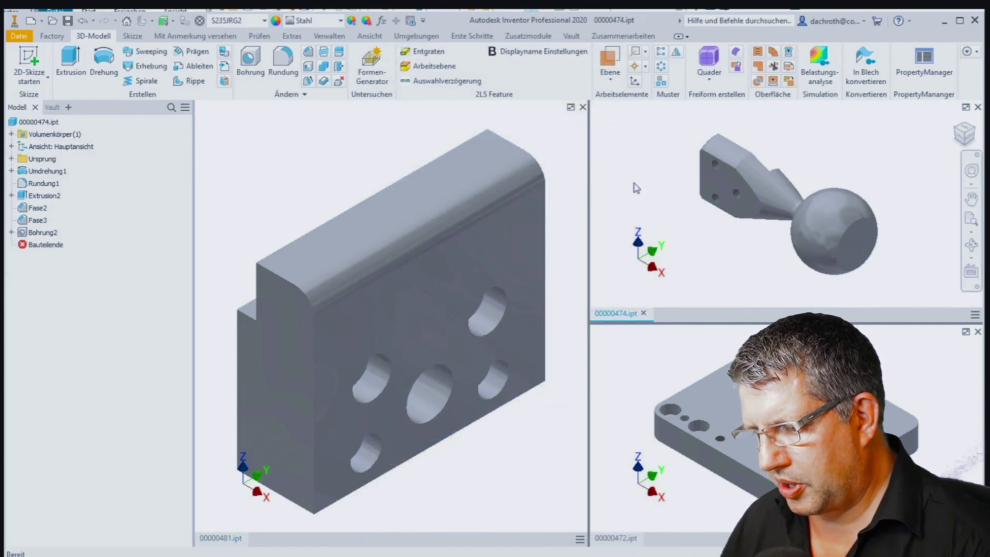
pyautogui.click(922, 73)
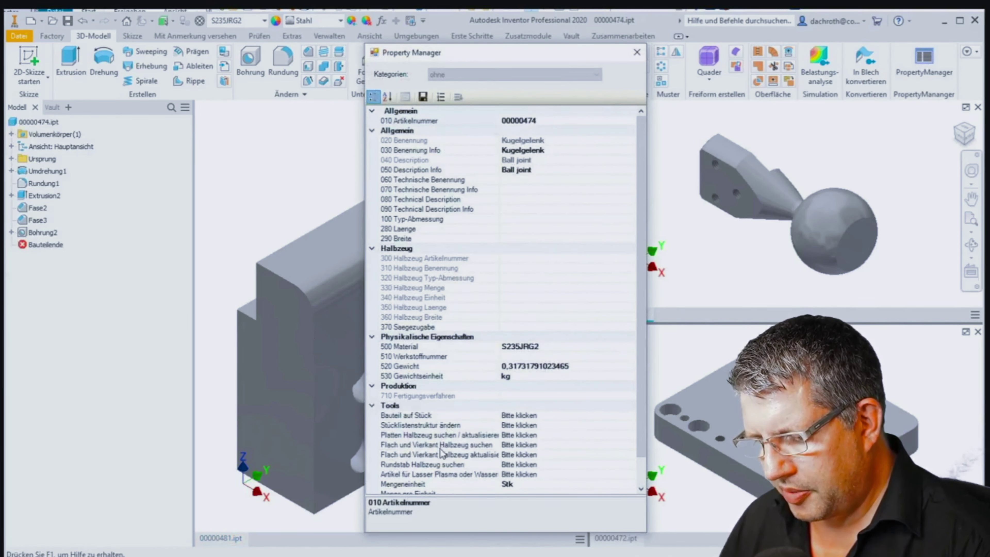
pyautogui.click(446, 464)
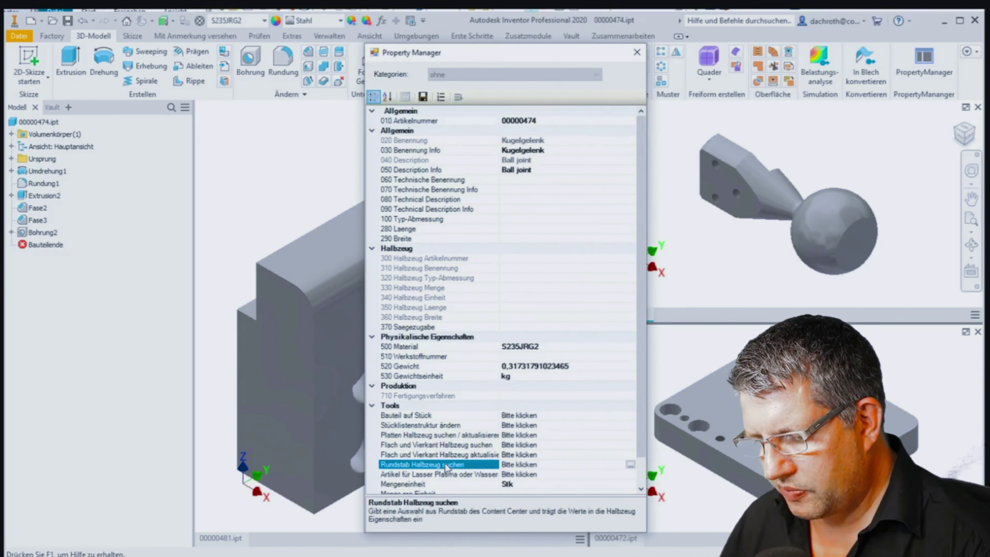
pyautogui.click(630, 465)
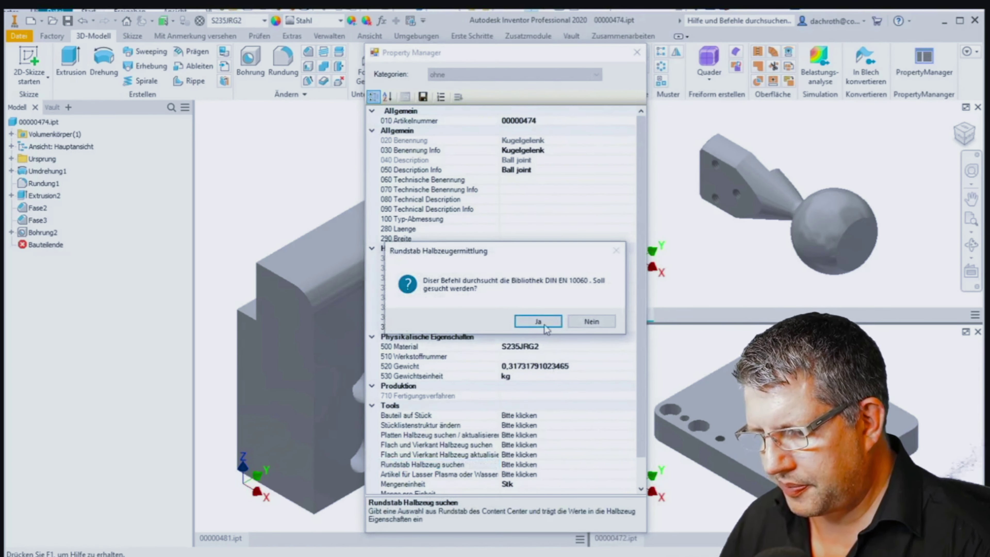
pyautogui.click(540, 321)
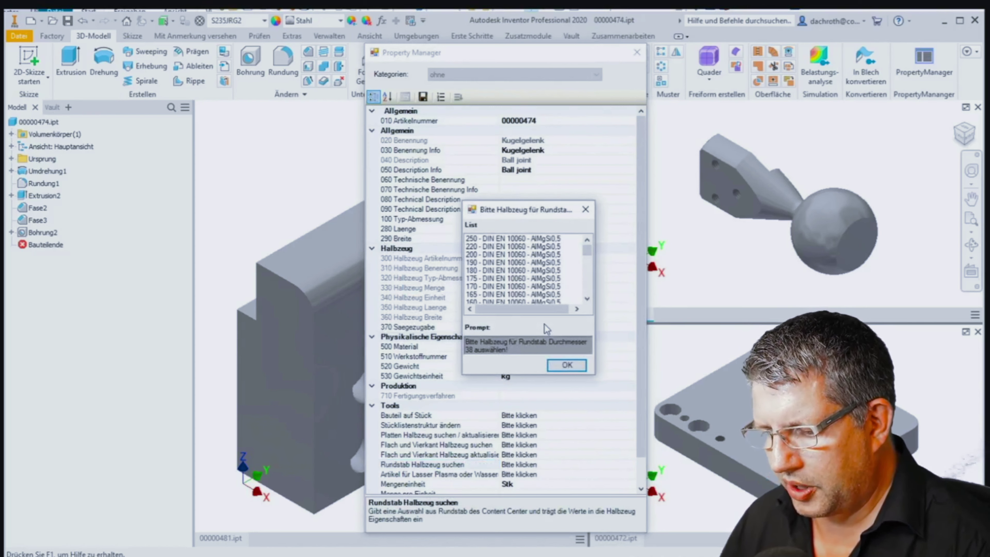
pyautogui.moveTo(512, 374); pyautogui.dragTo(520, 452)
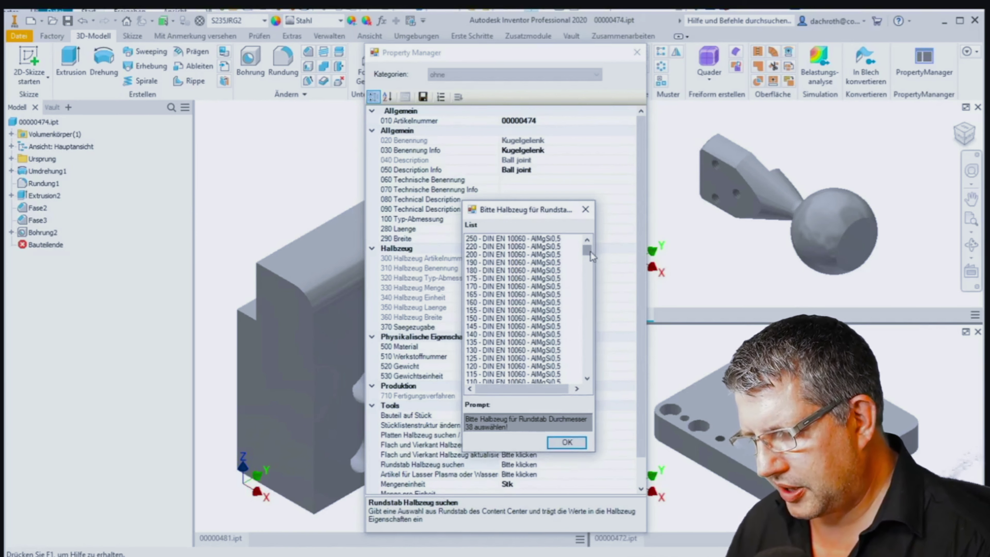
pyautogui.moveTo(589, 257); pyautogui.dragTo(584, 318)
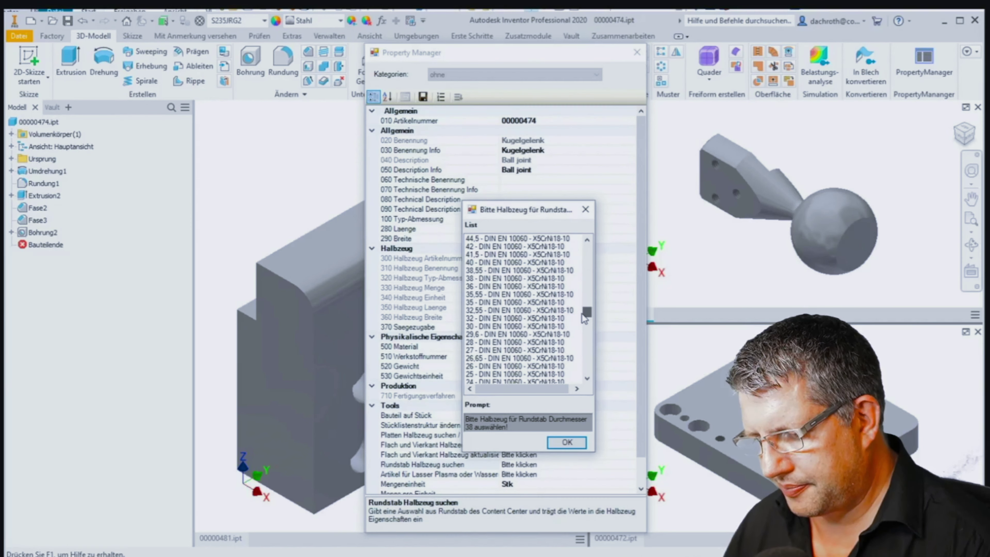
pyautogui.click(477, 279)
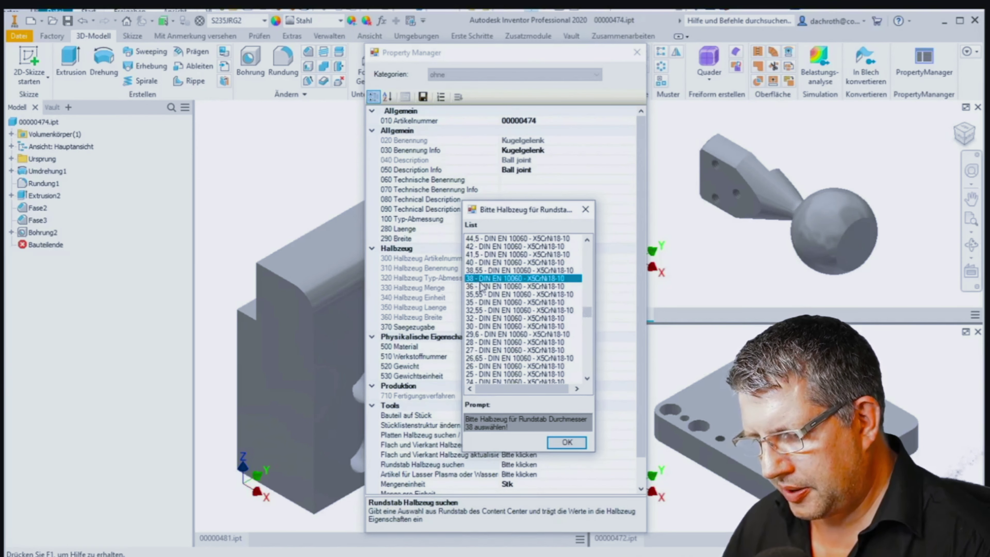
pyautogui.click(567, 442)
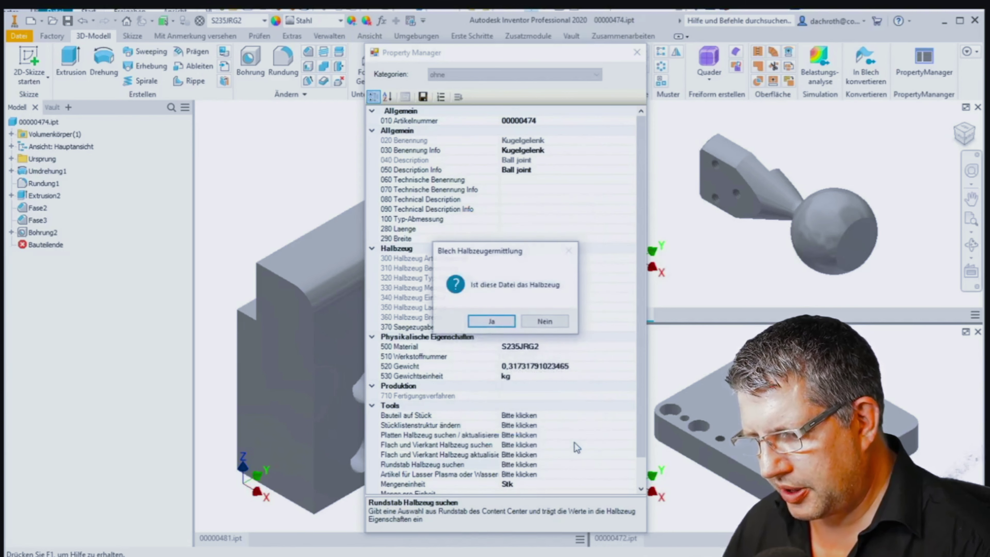
pyautogui.click(541, 321)
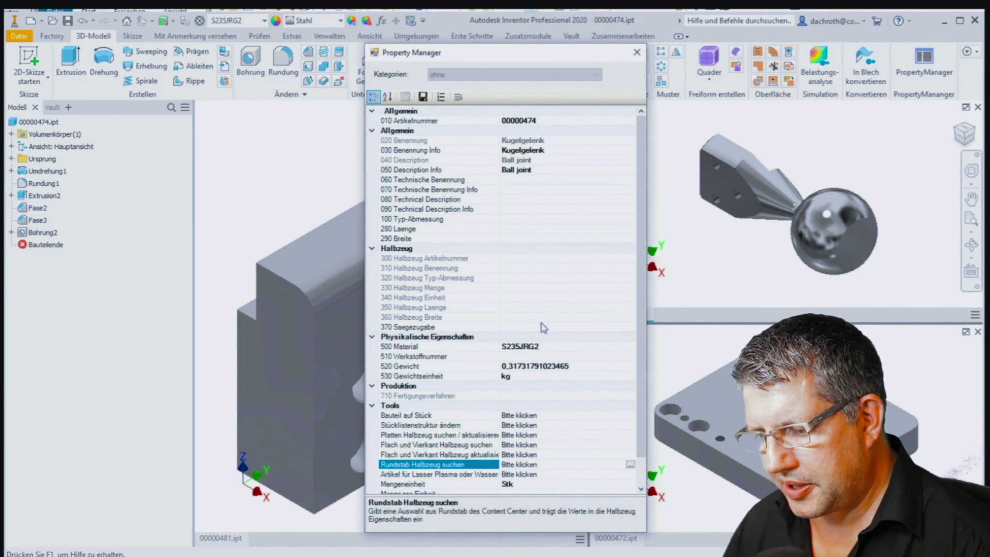
pyautogui.click(426, 98)
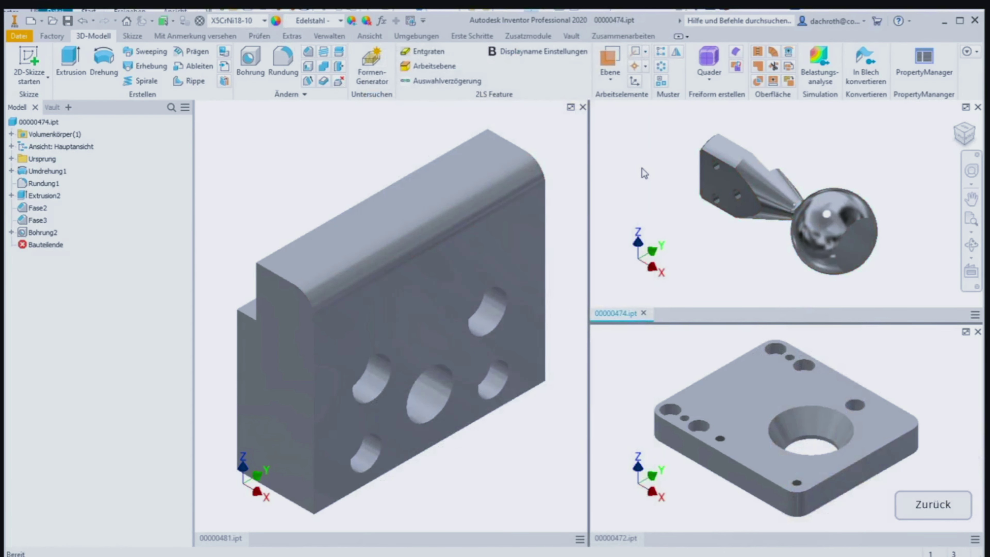
# Give clamping plate 00000472 the plate stock KF-w-15-S235JRG2 and save its properties
pyautogui.click(658, 362)
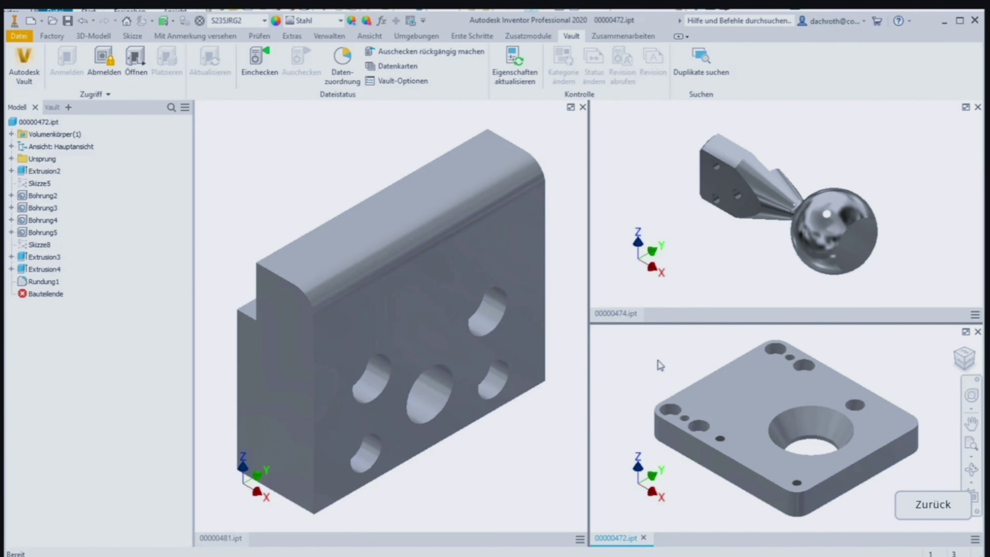
pyautogui.click(96, 36)
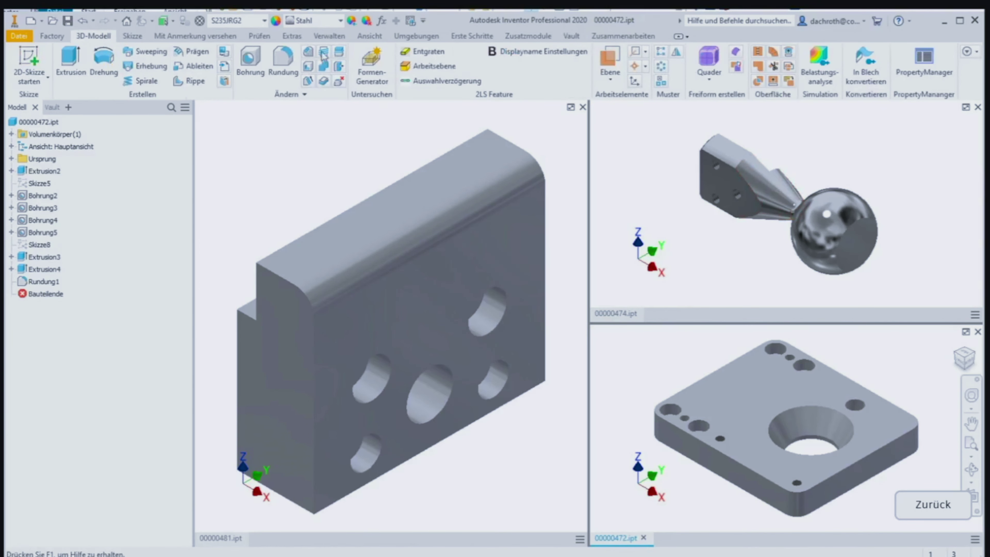
pyautogui.click(917, 74)
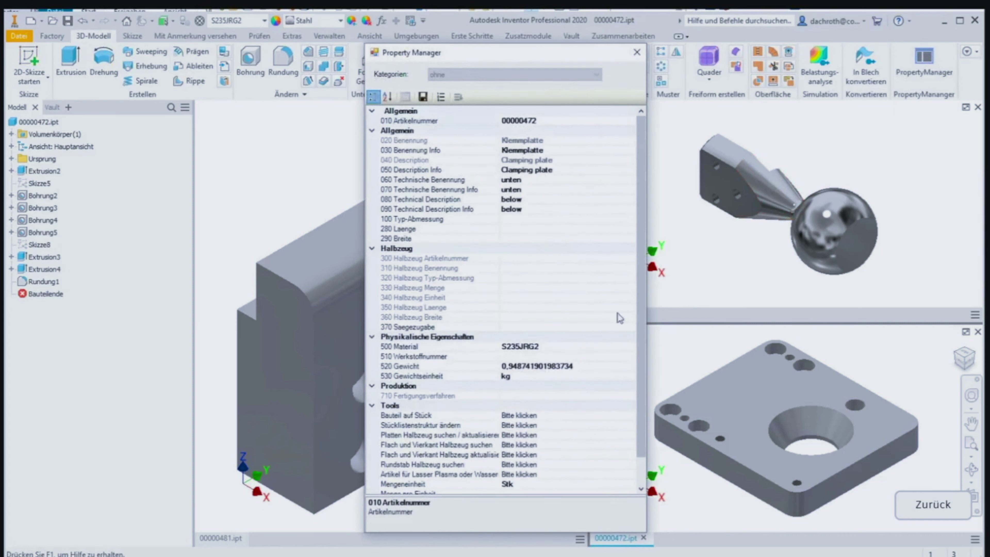
pyautogui.click(497, 435)
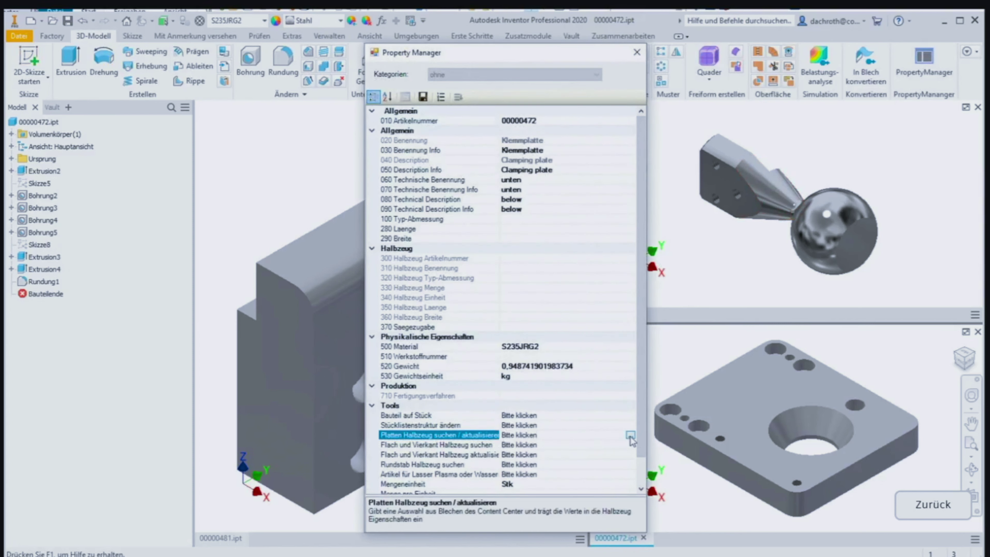
pyautogui.click(630, 435)
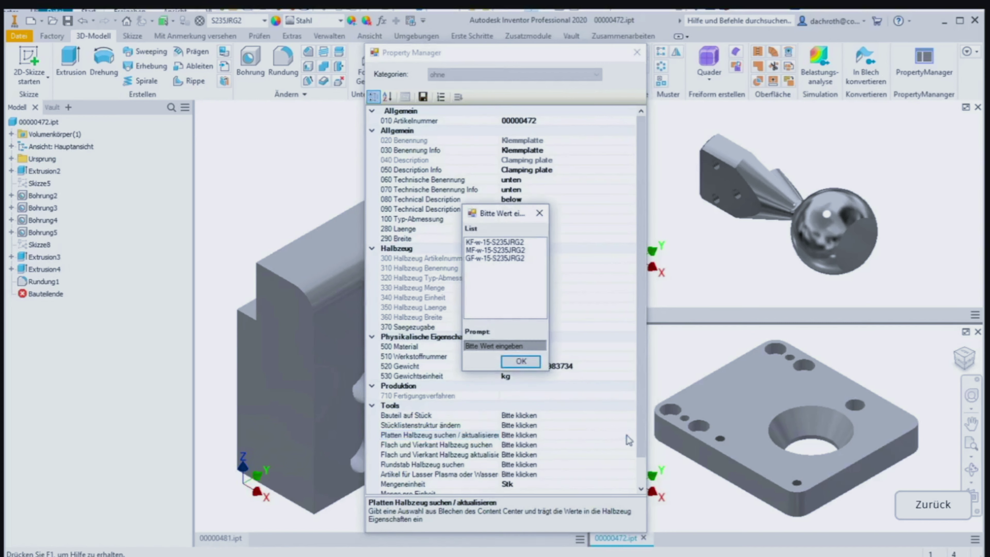
pyautogui.click(496, 243)
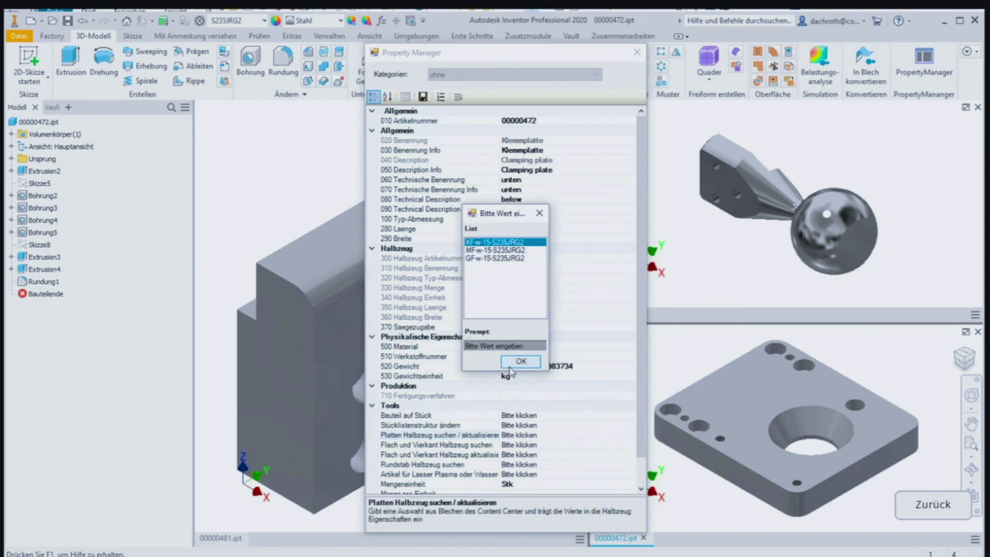
pyautogui.click(522, 363)
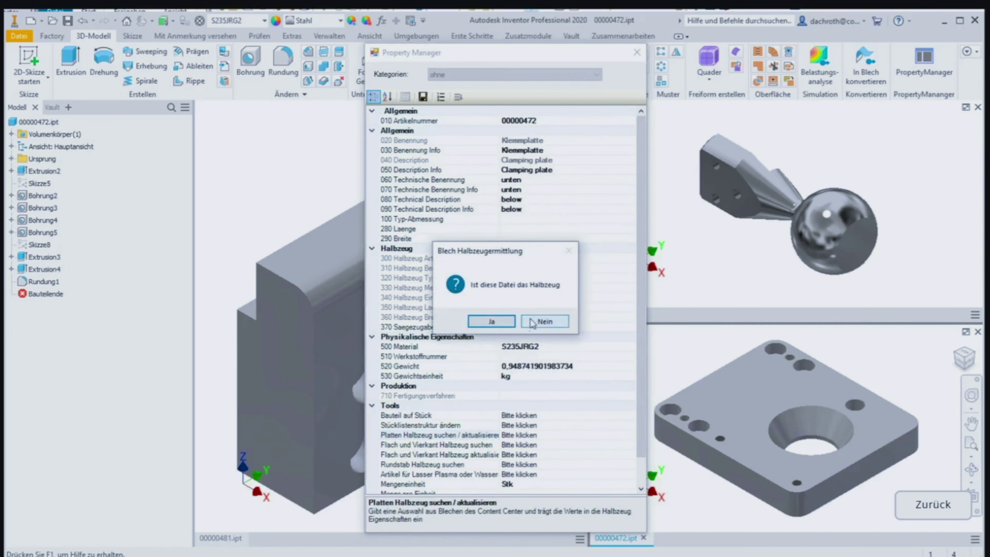
pyautogui.click(541, 327)
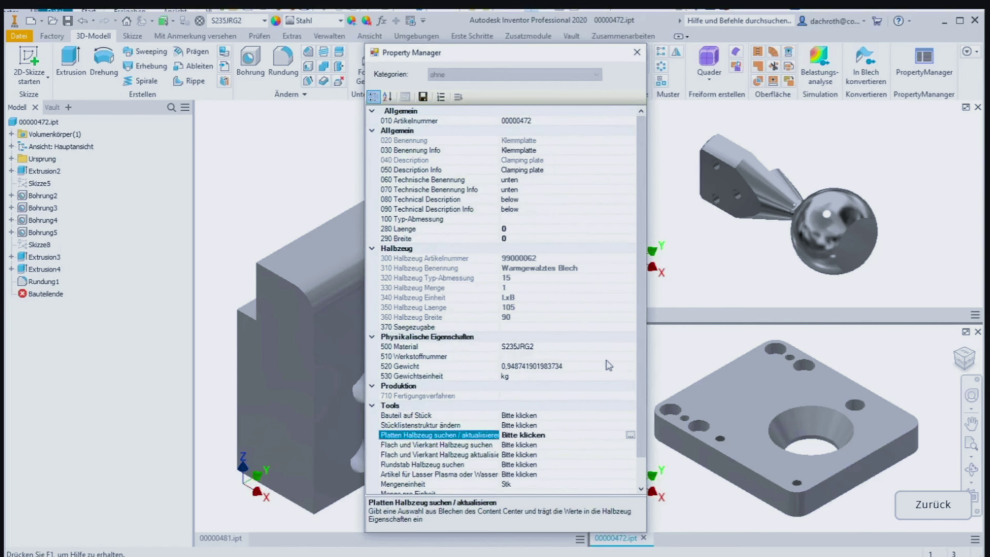
pyautogui.click(423, 96)
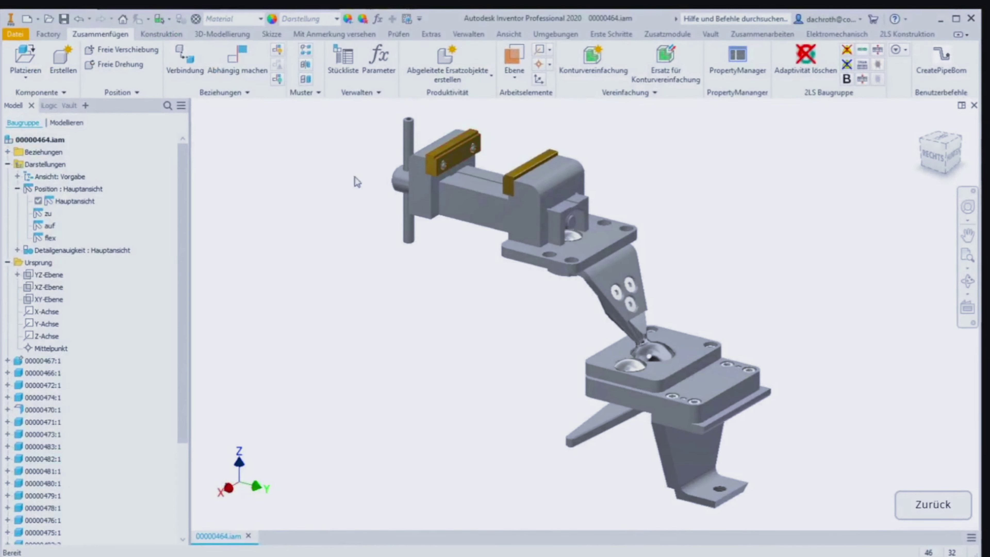
# Check the stock items of parts 00000472, 00000474 and 00000481 in the vise assembly's BOM
pyautogui.click(350, 64)
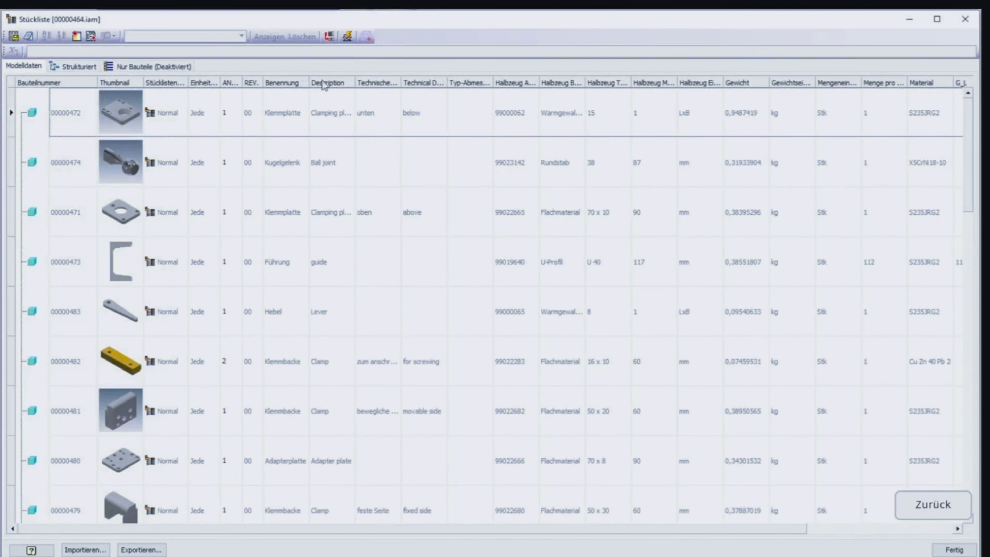
pyautogui.click(14, 129)
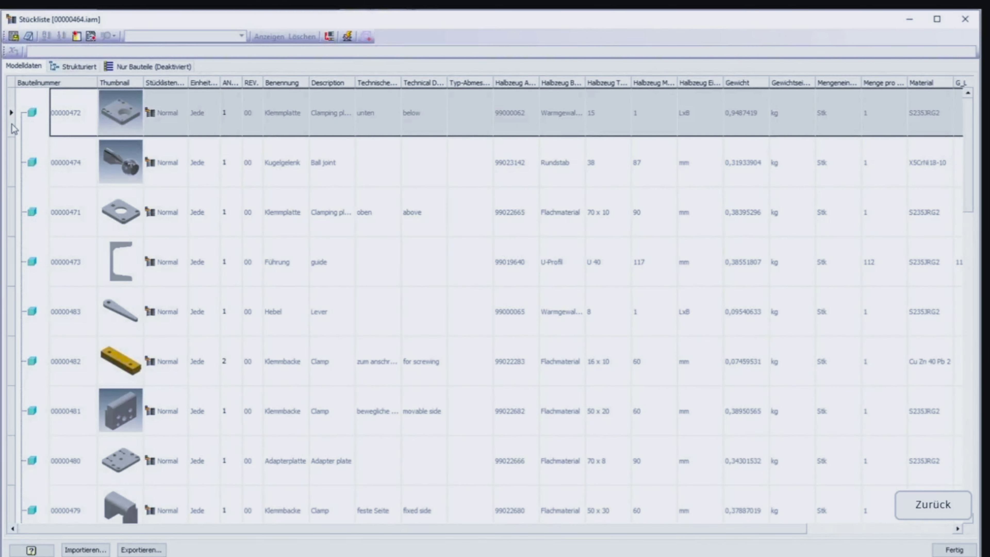
pyautogui.click(14, 172)
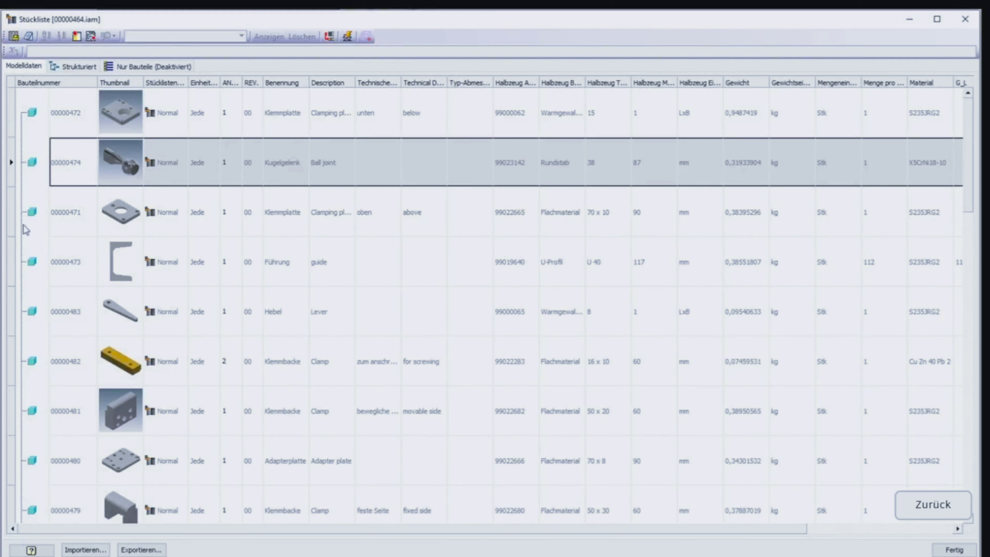
pyautogui.click(13, 407)
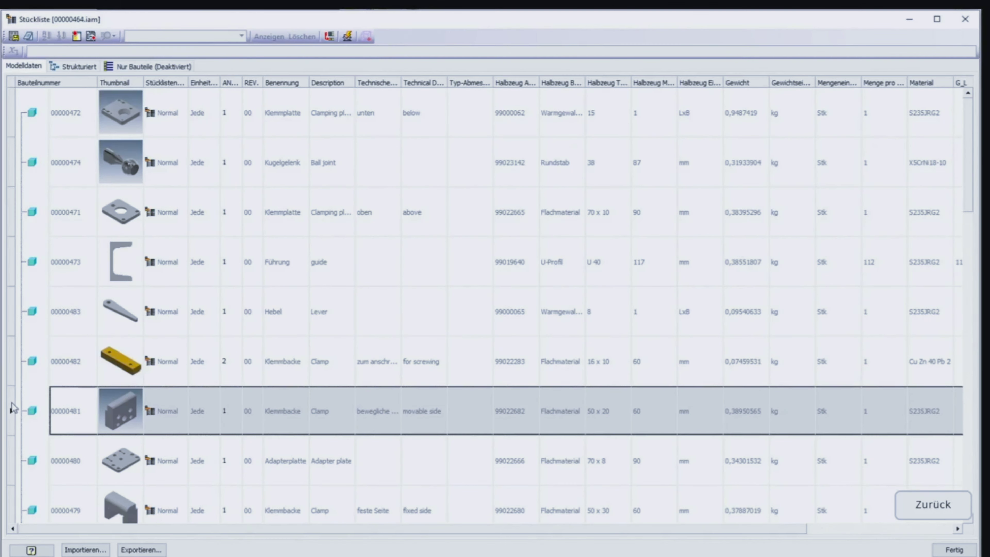
pyautogui.click(965, 18)
pyautogui.click(710, 36)
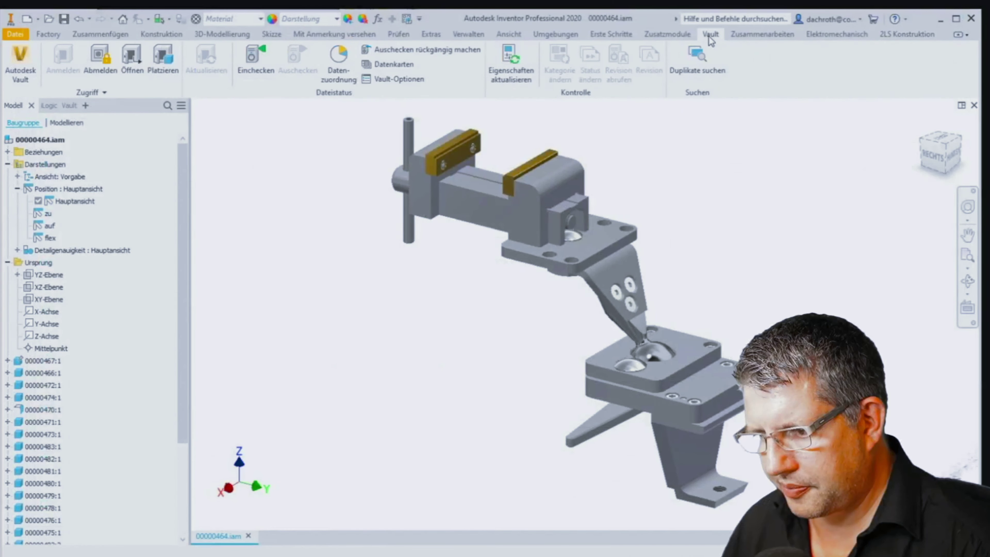
# Check 00000464.iam into Vault and select it among the Schraubstock parts in the Vault client
pyautogui.click(255, 63)
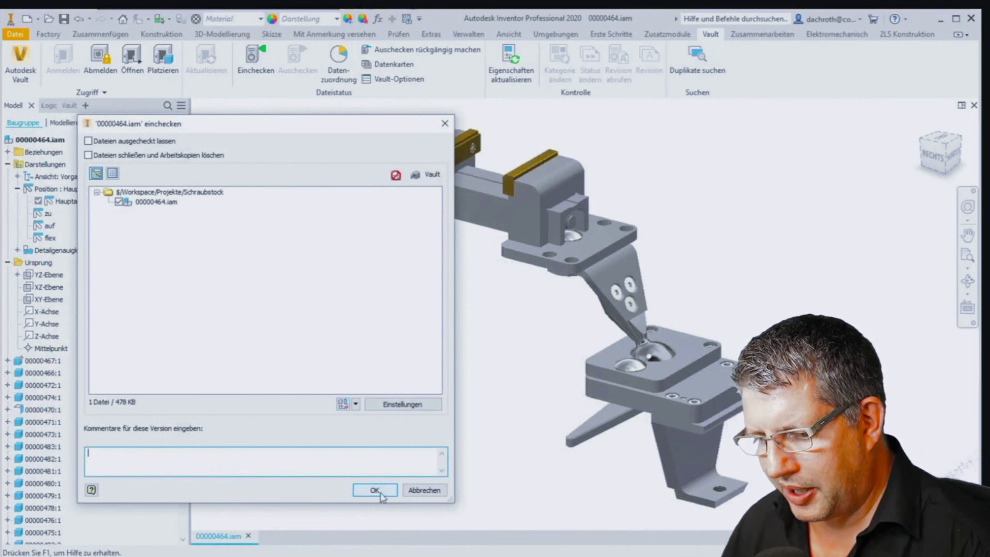
pyautogui.click(374, 490)
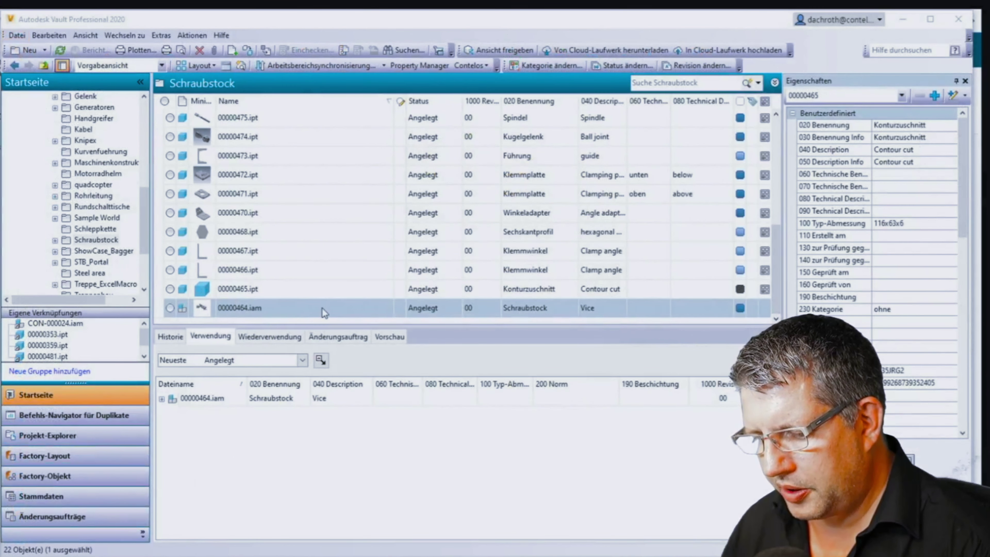
pyautogui.click(322, 307)
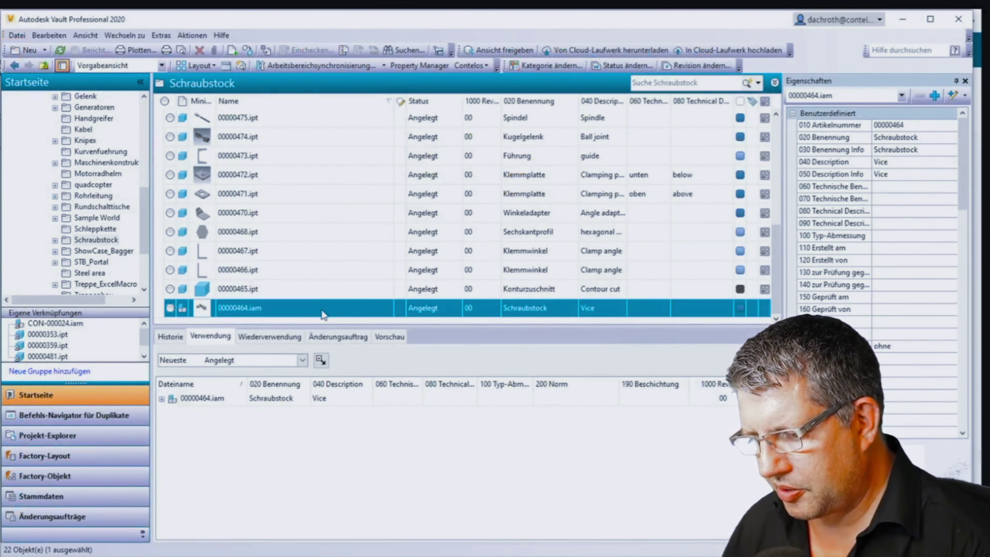
pyautogui.rightClick(322, 309)
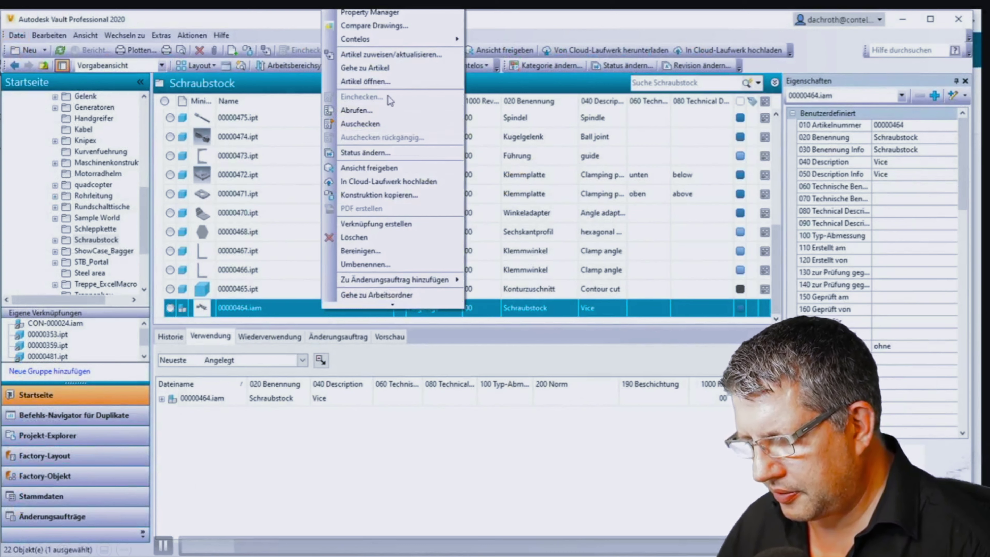
# Assign item 00000464 Schraubstock to the assembly and show its Stückliste
pyautogui.click(392, 54)
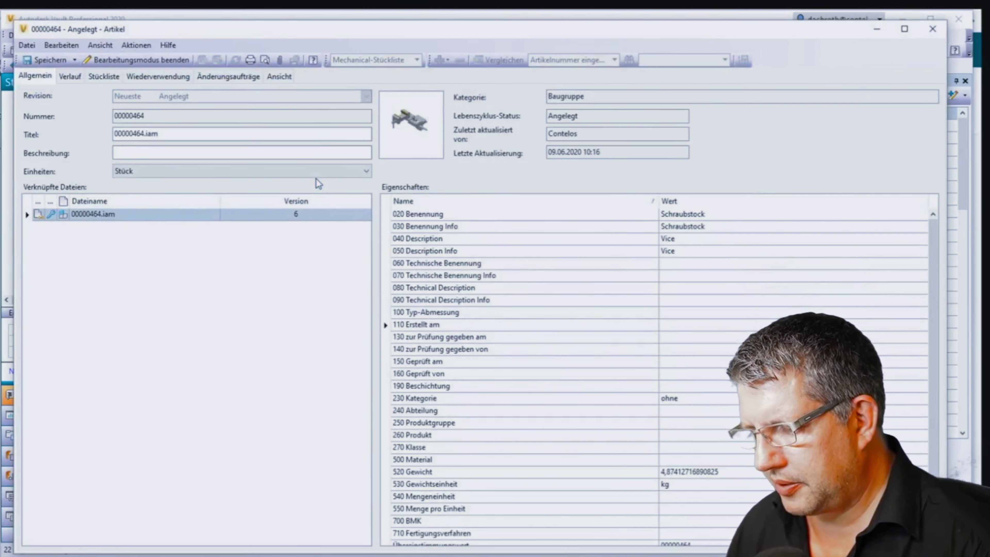
pyautogui.click(109, 80)
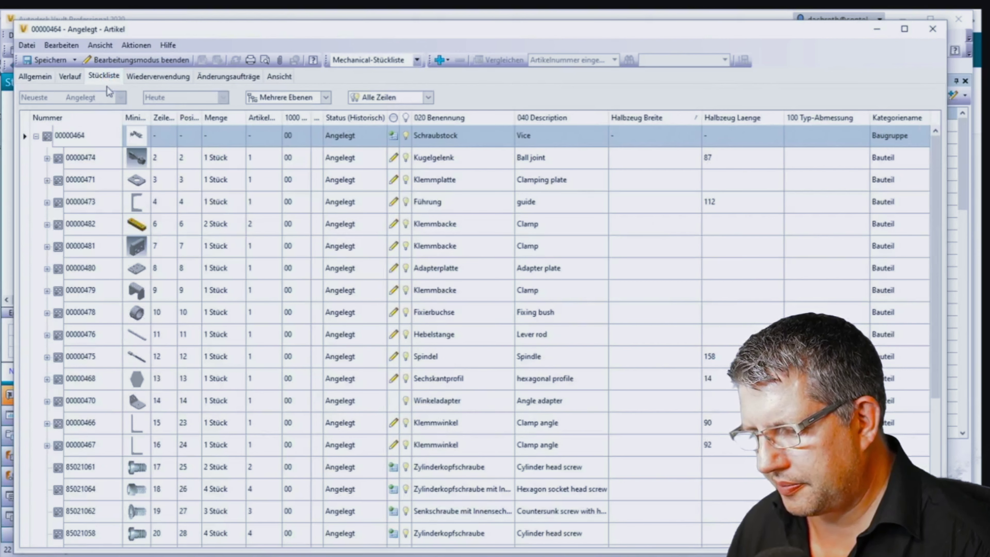
# Expand all BOM levels and inspect the round rod 99023142 and flat stock 99022682 rows
pyautogui.rightClick(76, 141)
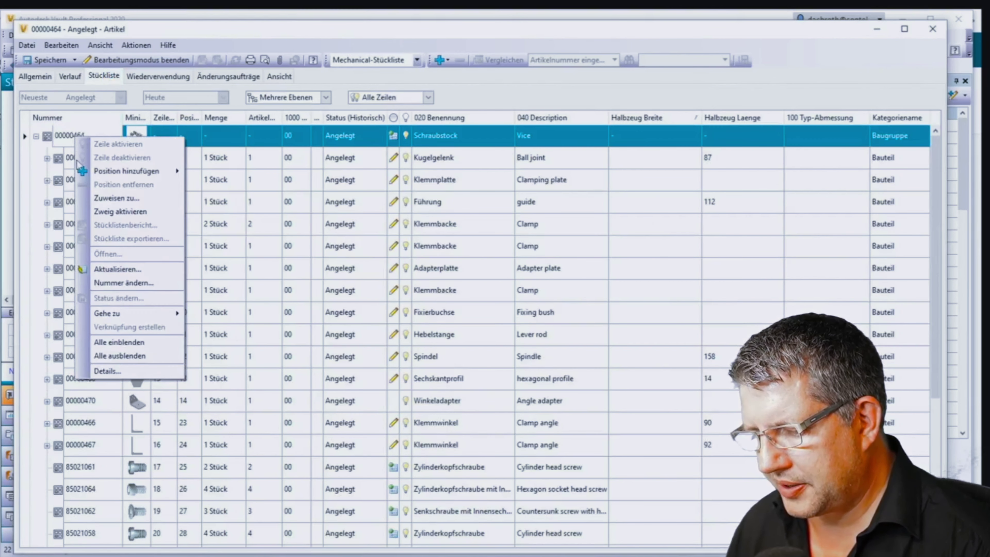
pyautogui.click(121, 342)
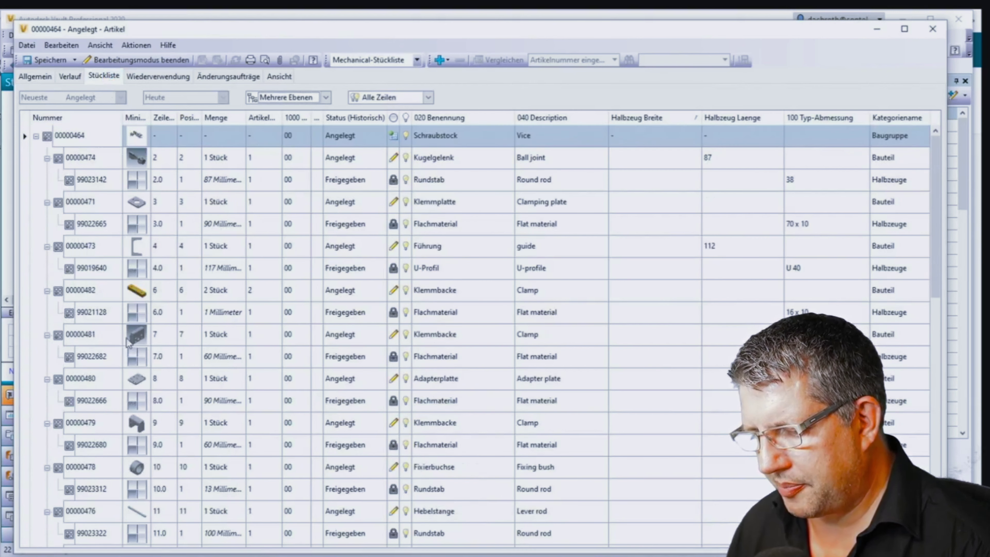
pyautogui.click(72, 187)
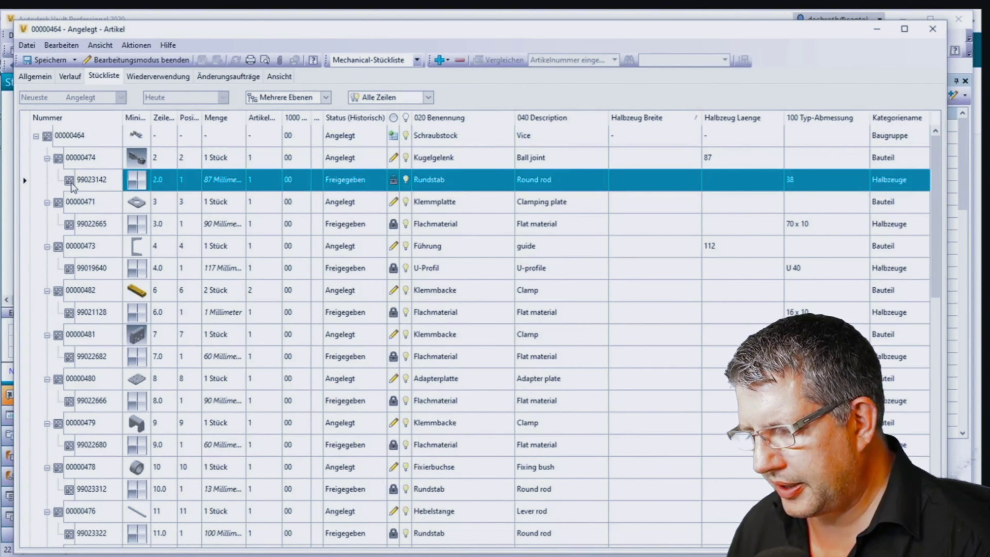
pyautogui.click(72, 362)
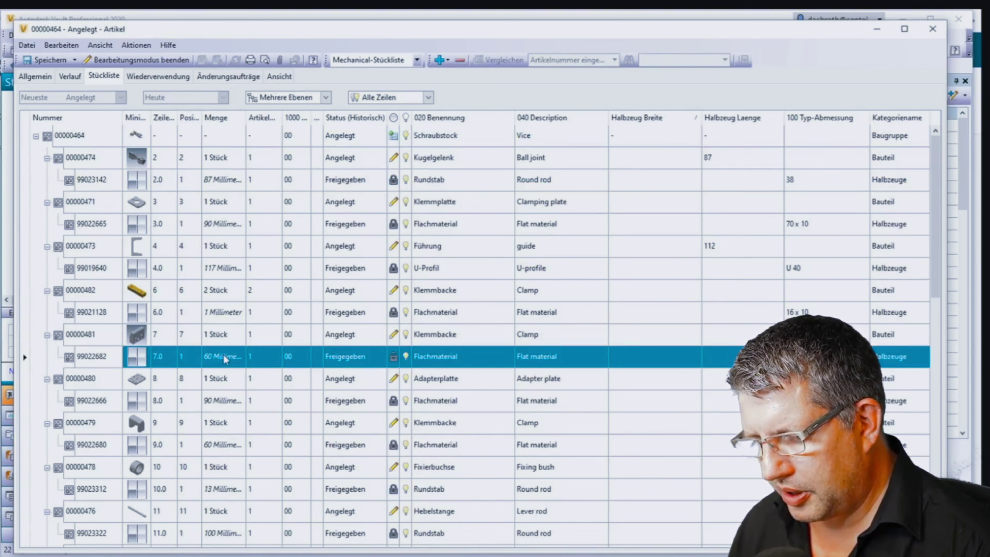
# Review the angle steel stock rows under parts 00000466 and 00000467
pyautogui.scroll(-1, 225, 359)
pyautogui.scroll(-1, 224, 359)
pyautogui.scroll(-1, 225, 361)
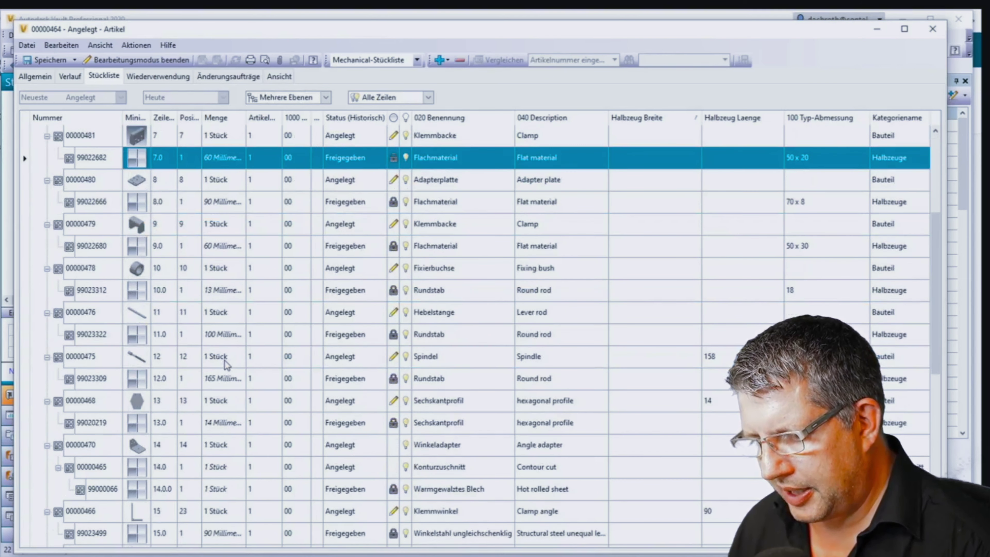
pyautogui.scroll(-1, 226, 363)
pyautogui.scroll(-1, 222, 364)
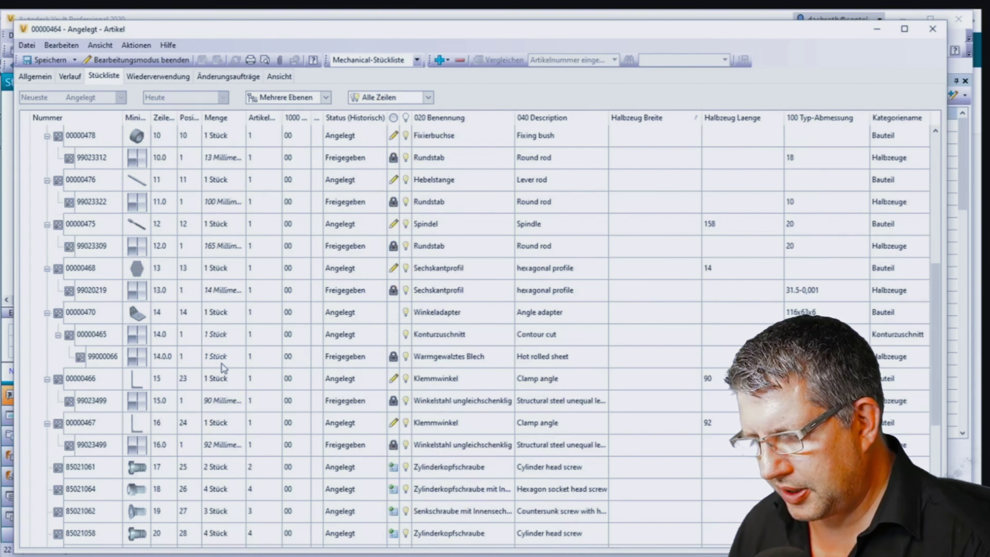
pyautogui.click(71, 408)
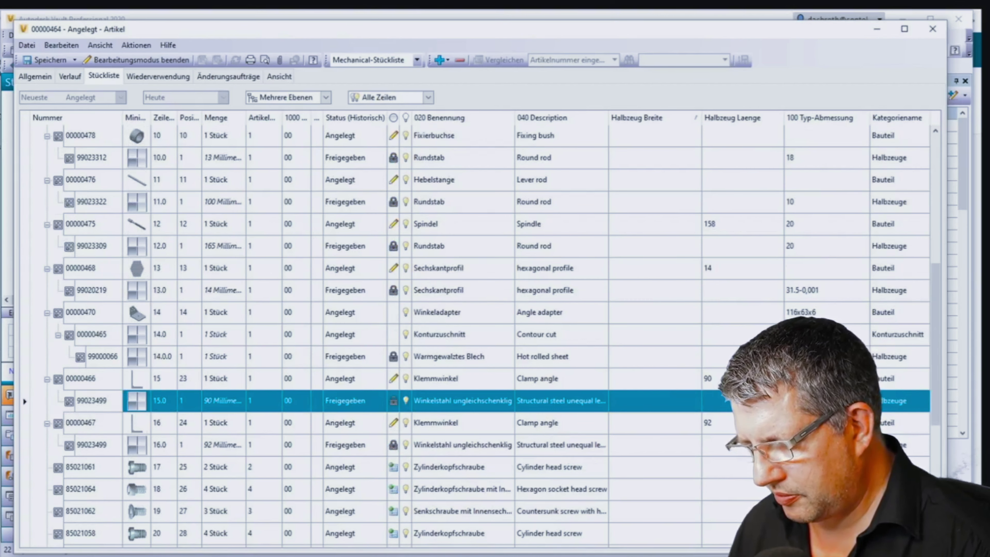
pyautogui.click(79, 448)
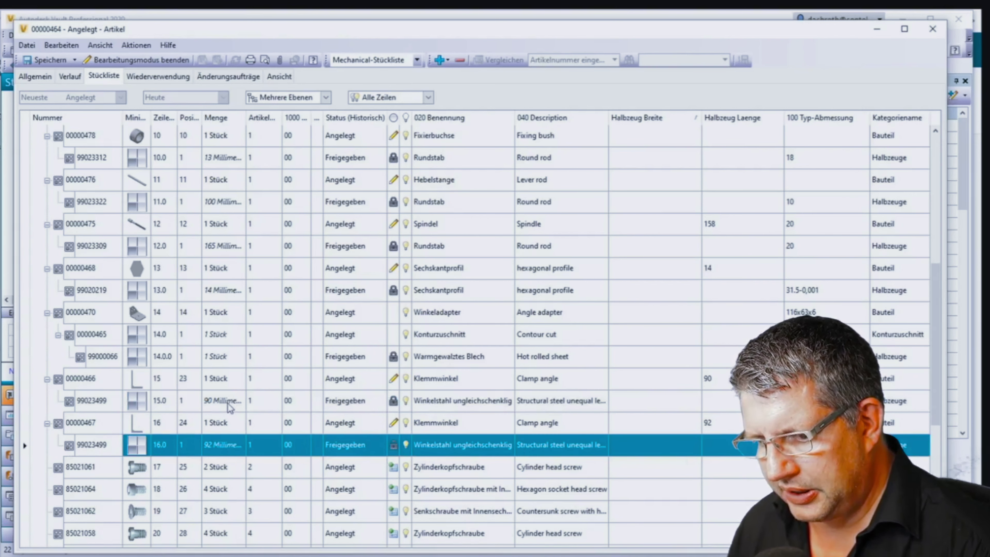
pyautogui.click(326, 98)
# Switch the BOM to the Nur Bauteile view and check the Winkelstahl ungleichschenklig stock entry
pyautogui.click(287, 133)
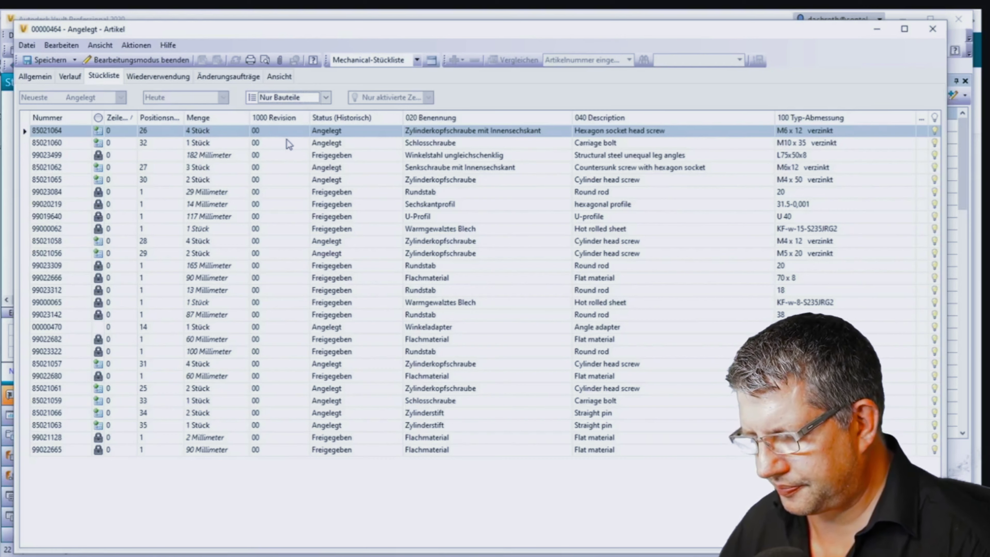
pyautogui.click(241, 155)
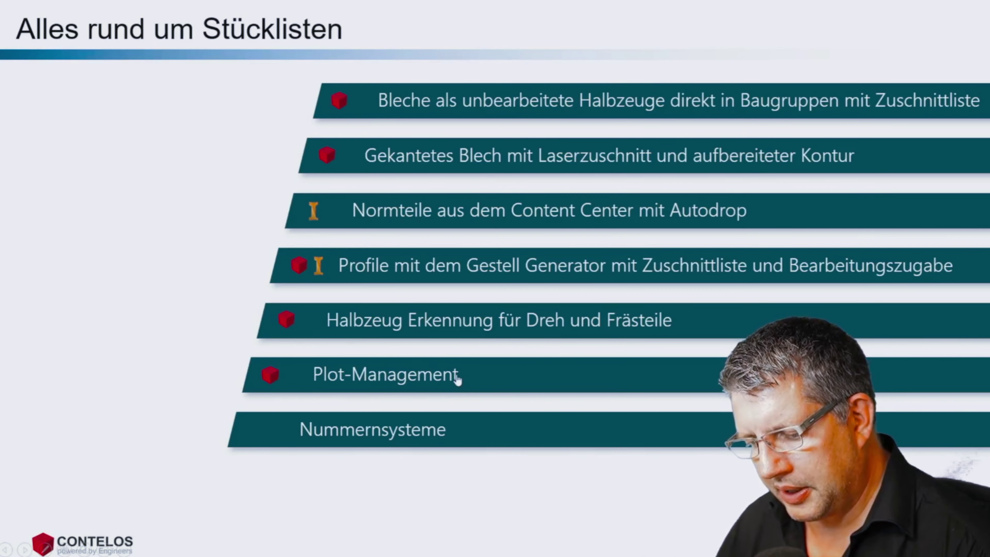
# Follow the Plot-Management link from the agenda slide into Contelos Plot Assembly
pyautogui.click(458, 378)
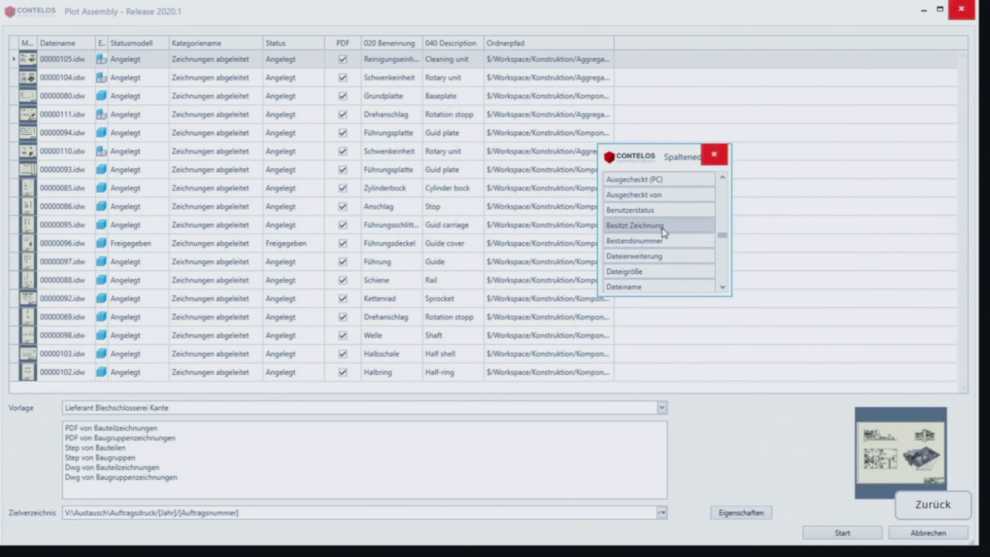
# Drag DWG, DXF and STEP from the Spalteneditor into the header beside PDF, then close the editor
pyautogui.moveTo(637, 238); pyautogui.dragTo(354, 56)
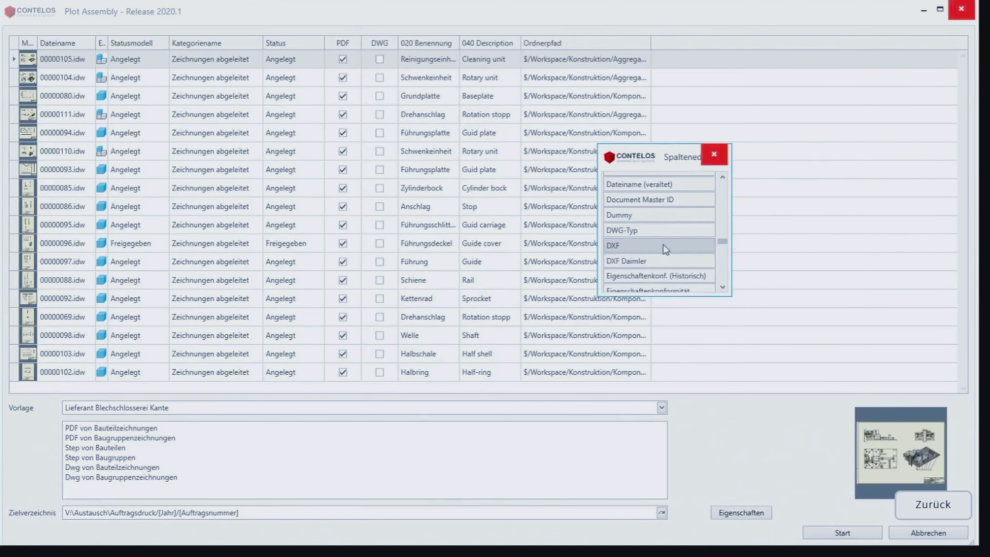
pyautogui.moveTo(666, 249); pyautogui.dragTo(390, 41)
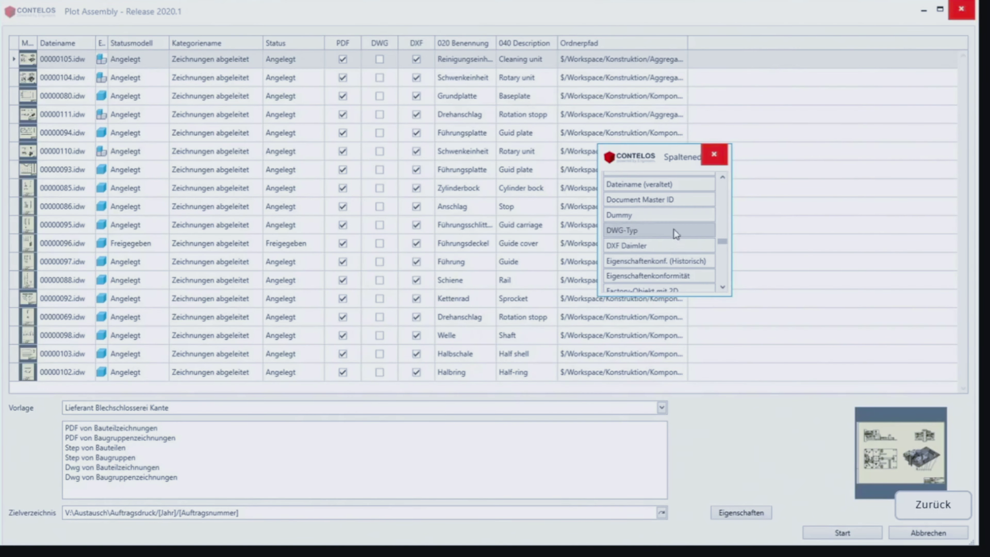
pyautogui.scroll(-2, 667, 221)
pyautogui.scroll(-1, 670, 224)
pyautogui.scroll(-2, 673, 226)
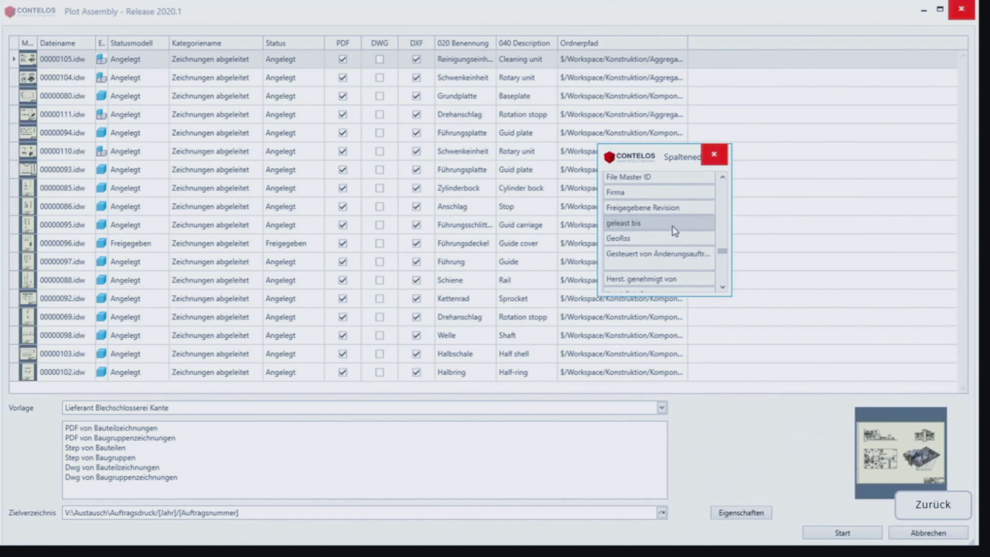
pyautogui.scroll(-1, 674, 231)
pyautogui.scroll(-2, 674, 231)
pyautogui.scroll(-2, 673, 232)
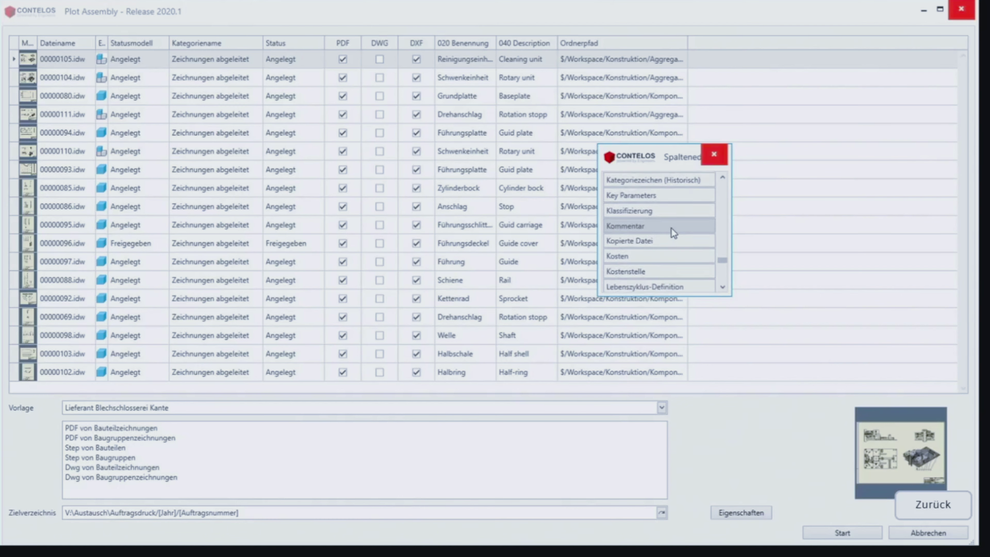
pyautogui.scroll(-1, 672, 230)
pyautogui.scroll(-2, 672, 230)
pyautogui.scroll(-1, 671, 230)
pyautogui.scroll(-2, 671, 230)
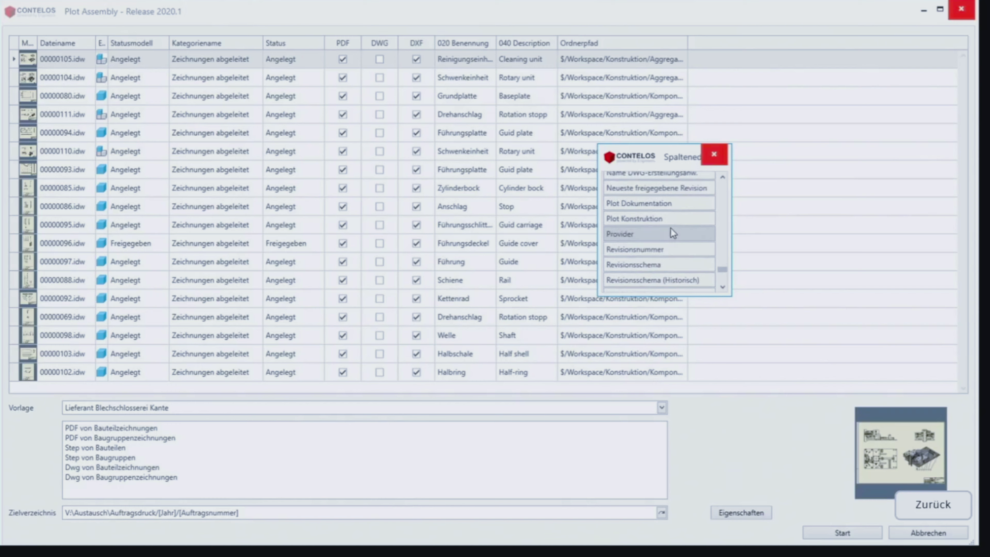
pyautogui.scroll(-3, 670, 230)
pyautogui.scroll(-3, 671, 230)
pyautogui.moveTo(631, 253)
pyautogui.mouseDown()
pyautogui.moveTo(456, 160)
pyautogui.moveTo(434, 43)
pyautogui.mouseUp()
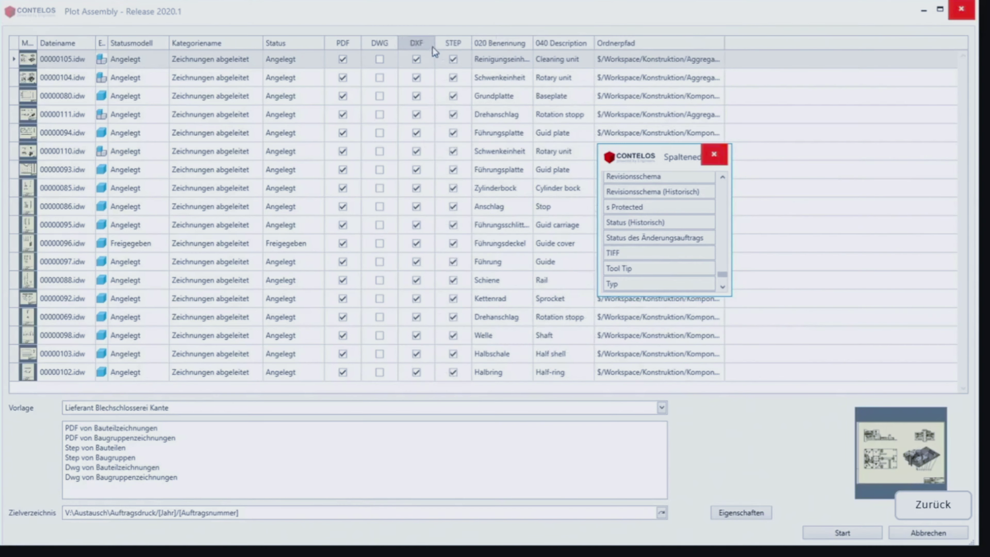
pyautogui.click(716, 160)
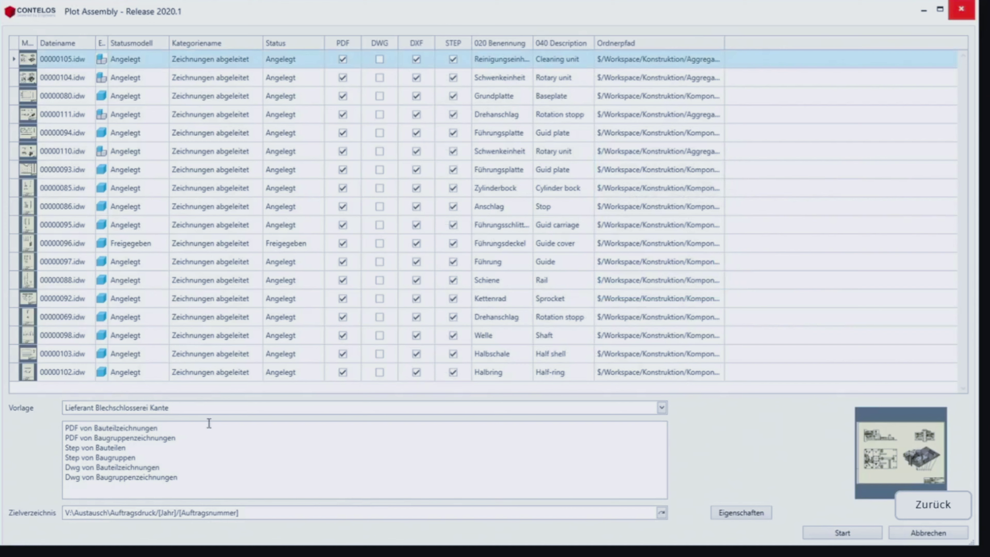
# Try the Step-All and PDF-Step-ipt export templates
pyautogui.click(213, 408)
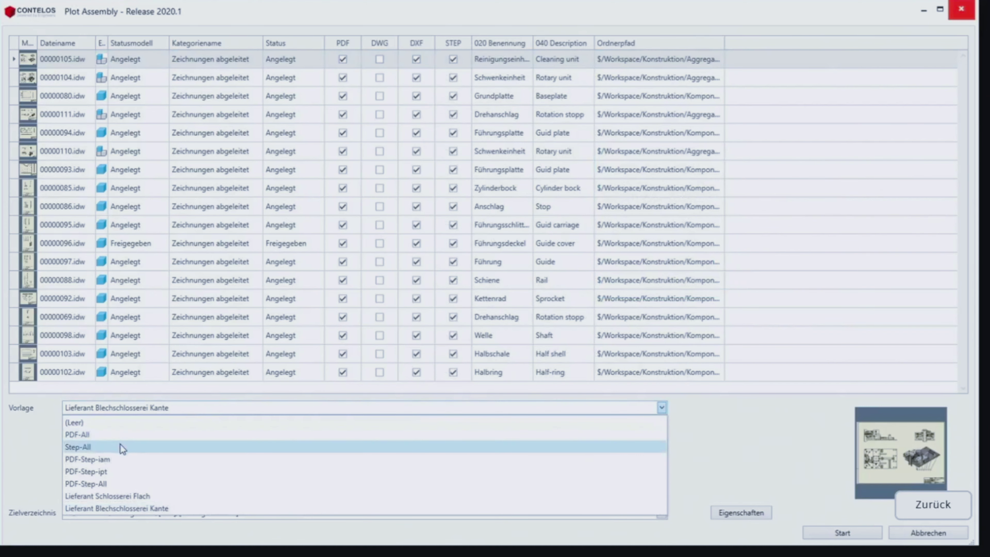
pyautogui.press('Escape')
pyautogui.press('Down')
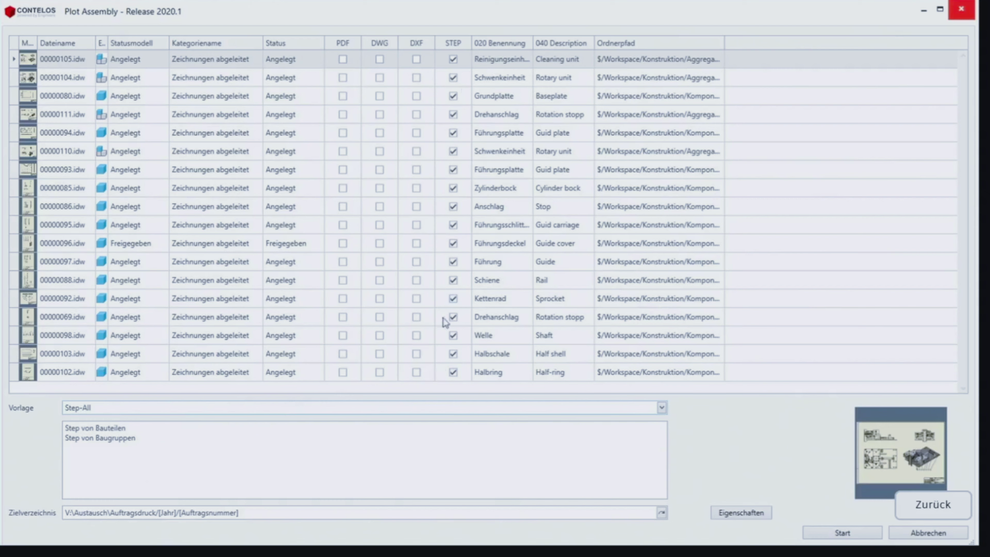
pyautogui.click(115, 408)
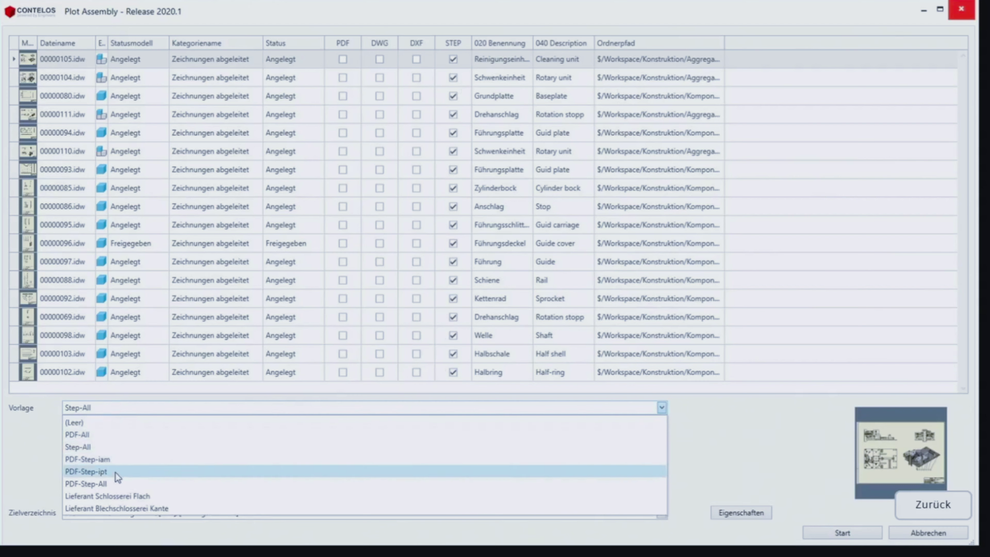
pyautogui.press('Escape')
pyautogui.press('Up')
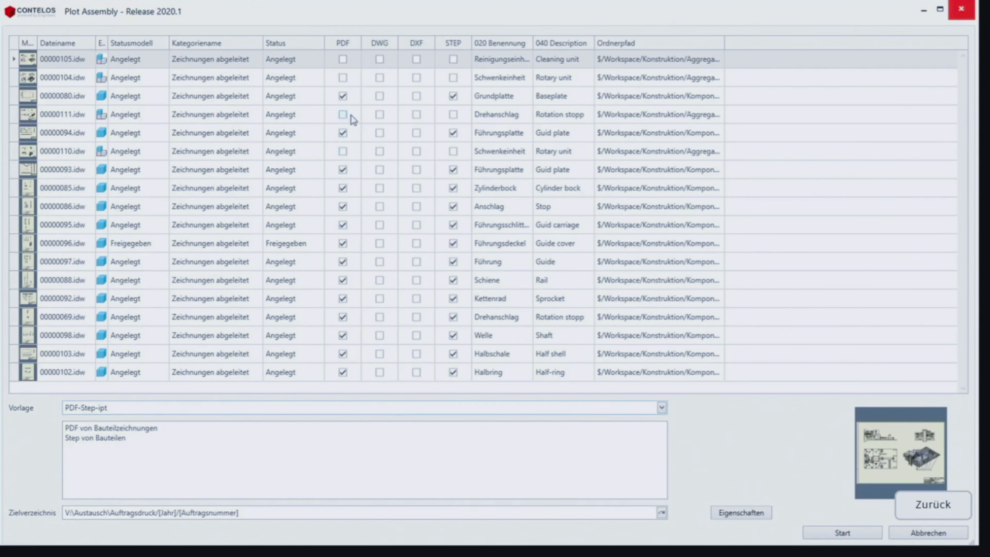
# Try Lieferant Schlosserei Flach, then reselect the Lieferant Blechschlosserei Kante template
pyautogui.click(175, 412)
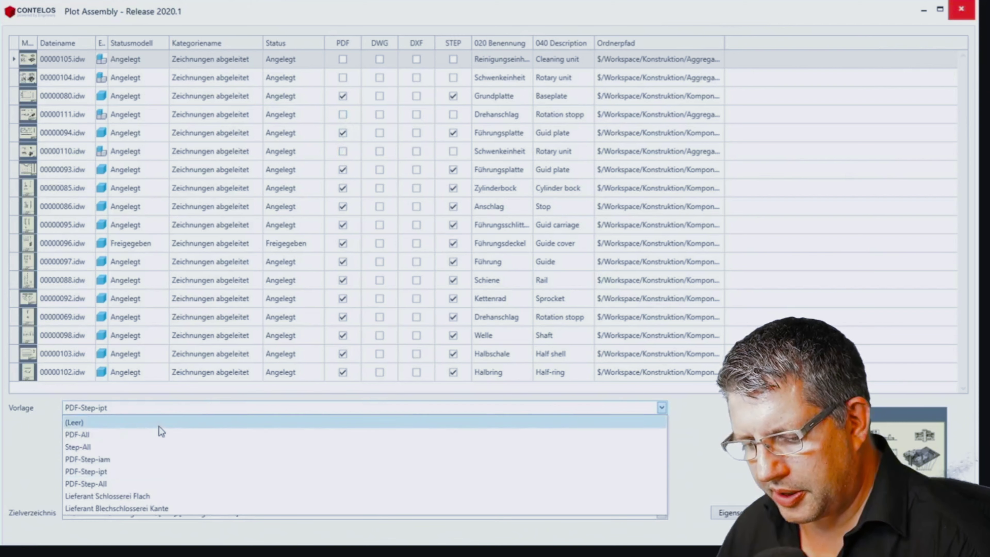
pyautogui.press('Escape')
pyautogui.press('Up')
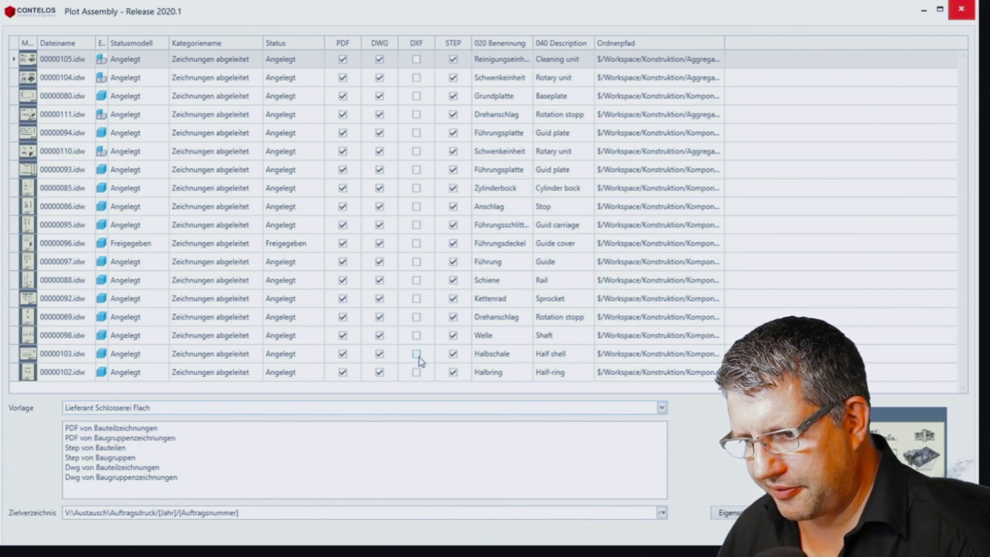
pyautogui.click(137, 410)
pyautogui.click(161, 507)
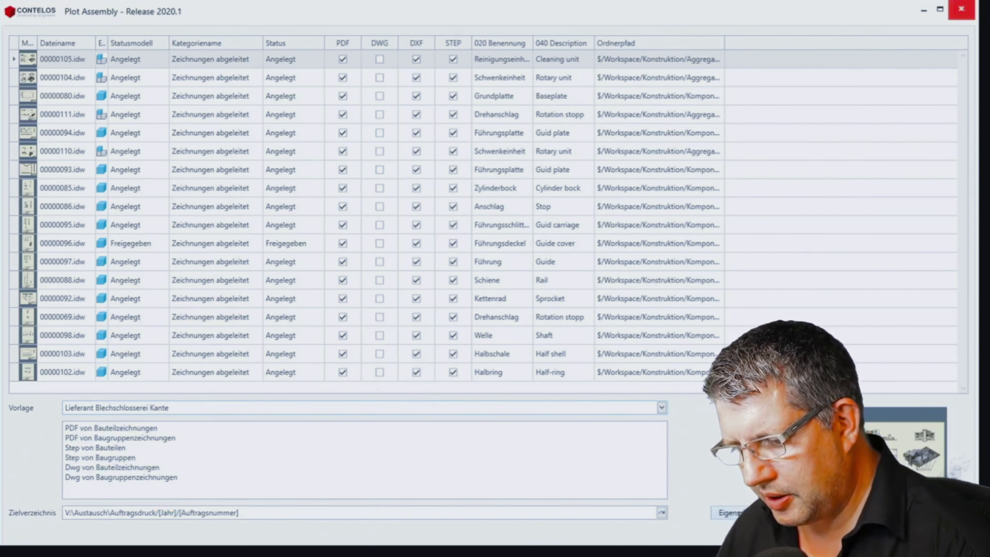
pyautogui.click(728, 512)
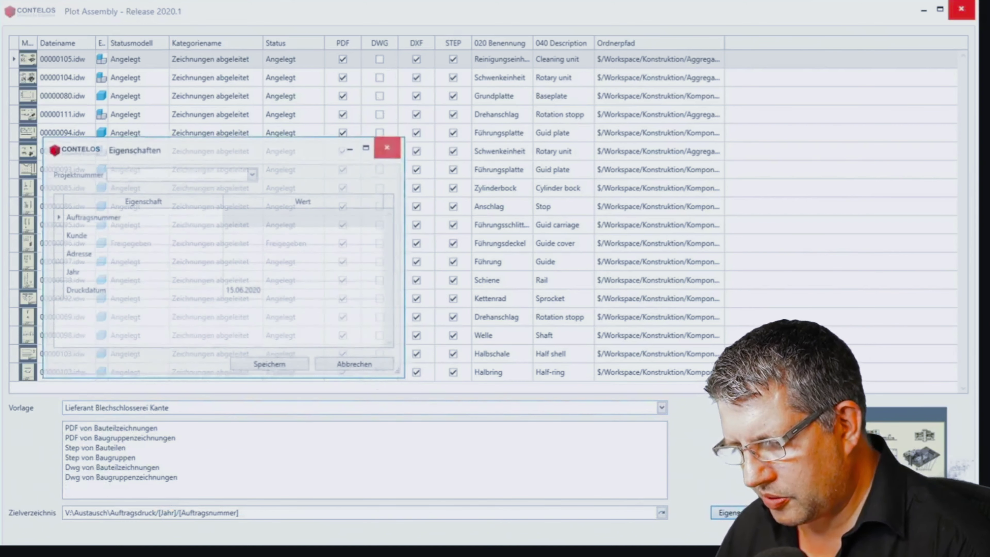
# Check the Excel project list, then set the second project number on the print job and save
pyautogui.click(212, 177)
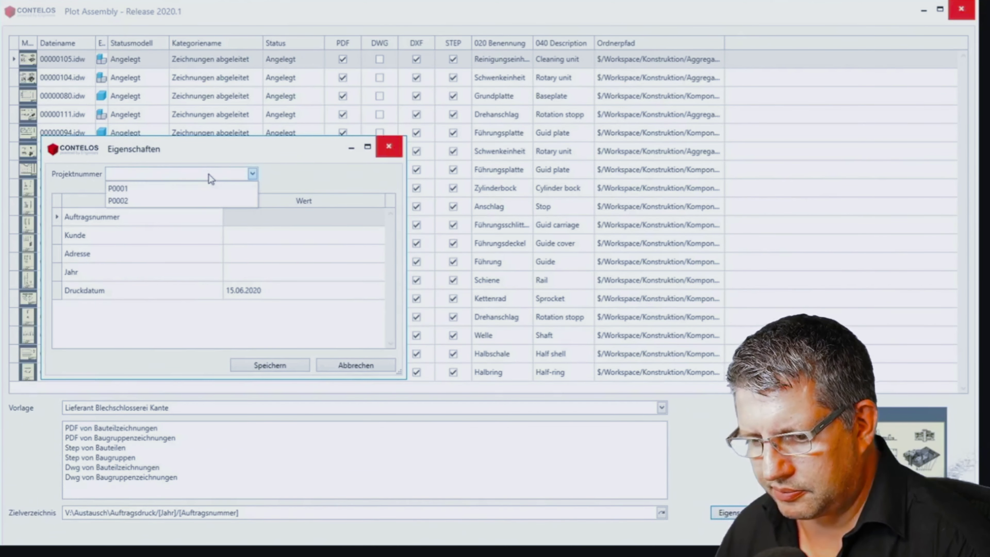
pyautogui.click(127, 188)
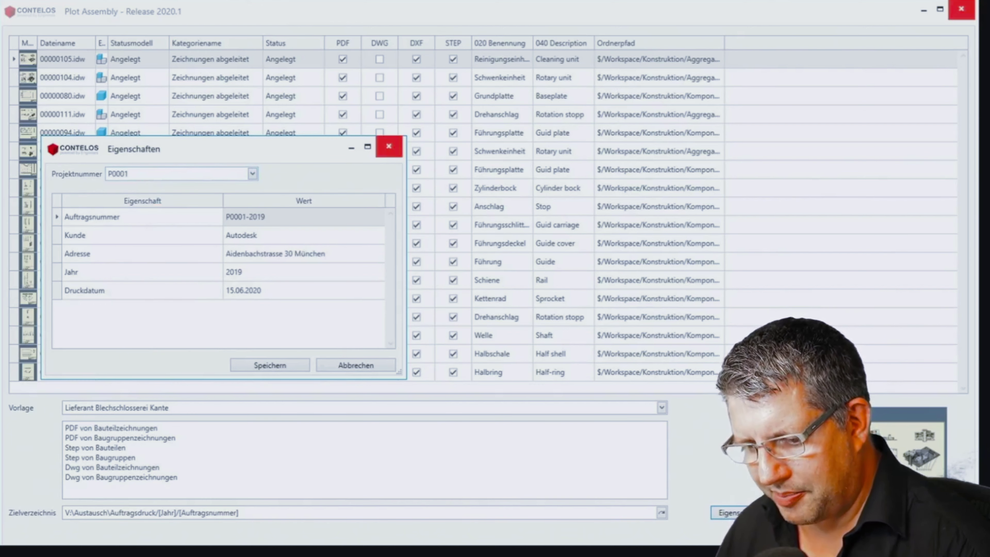
pyautogui.hotkey('alt', 'Tab')
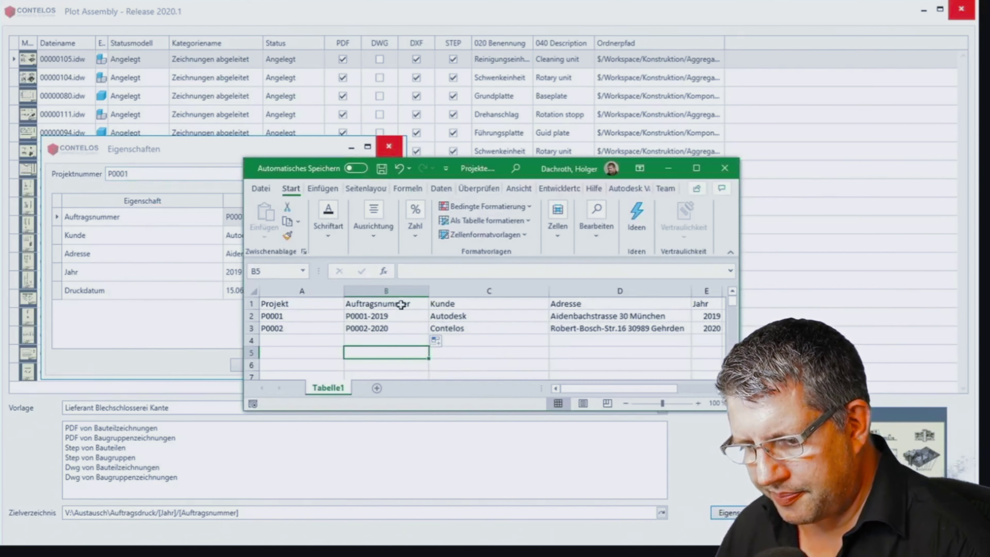
pyautogui.click(177, 149)
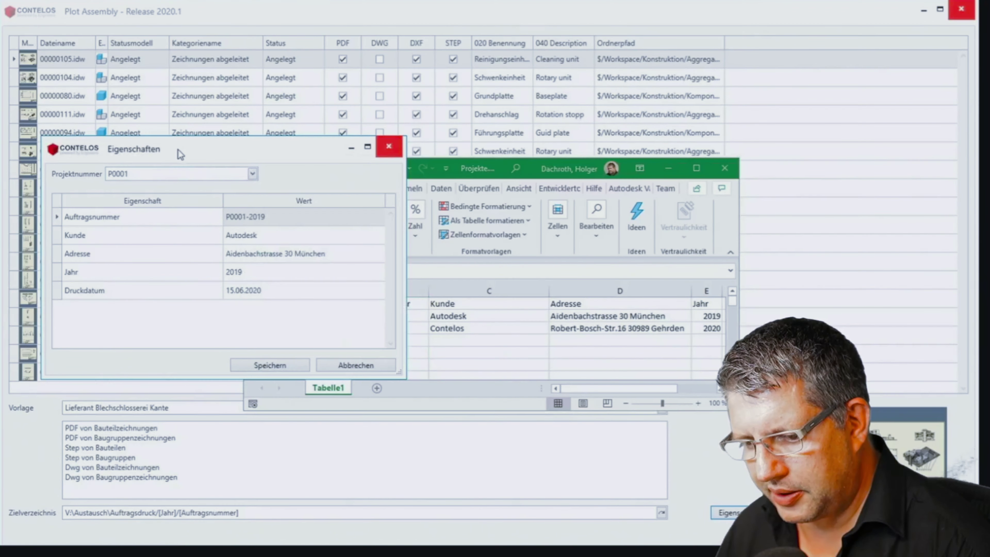
pyautogui.click(165, 175)
pyautogui.click(156, 202)
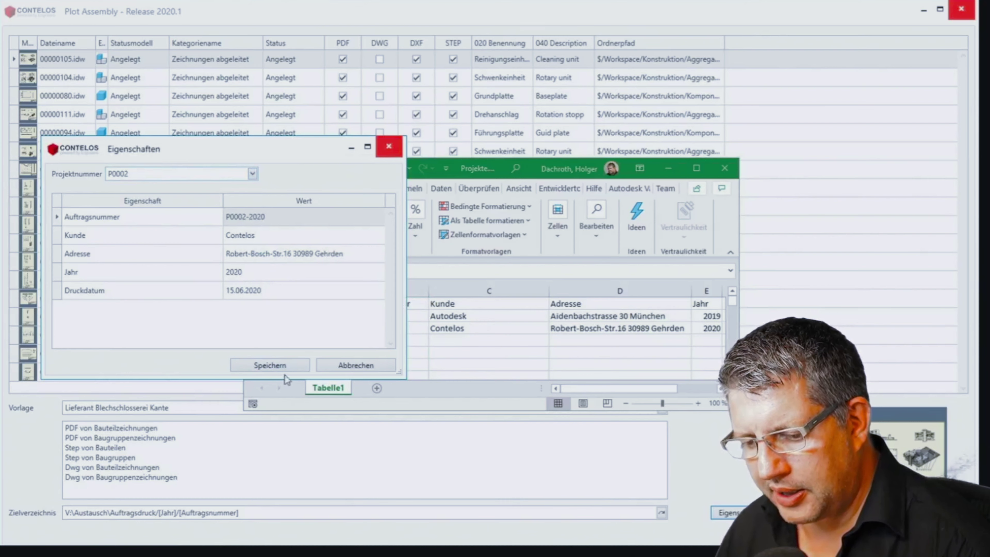
pyautogui.click(285, 366)
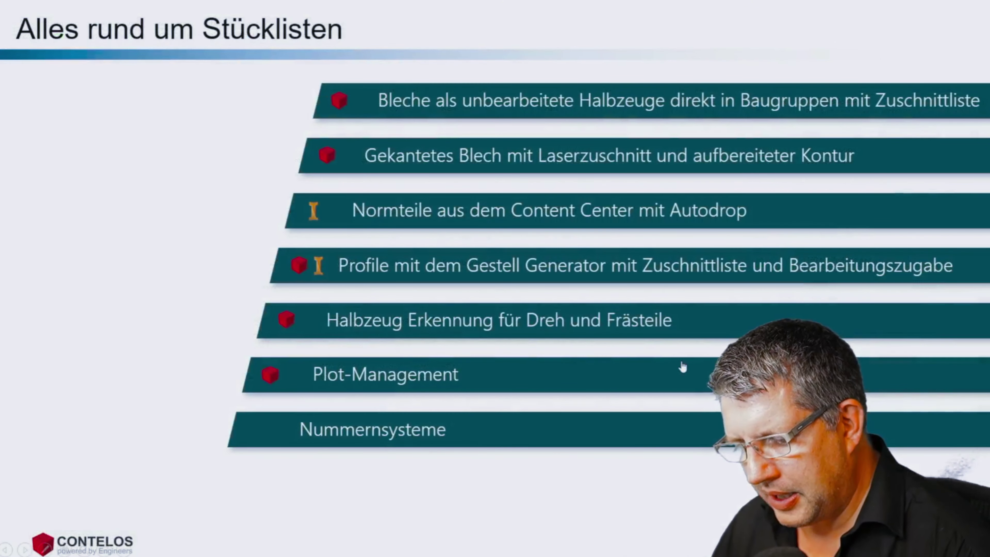
# Advance to the Nummern Systeme slide and, after presenting it, go back to the agenda
pyautogui.click(372, 435)
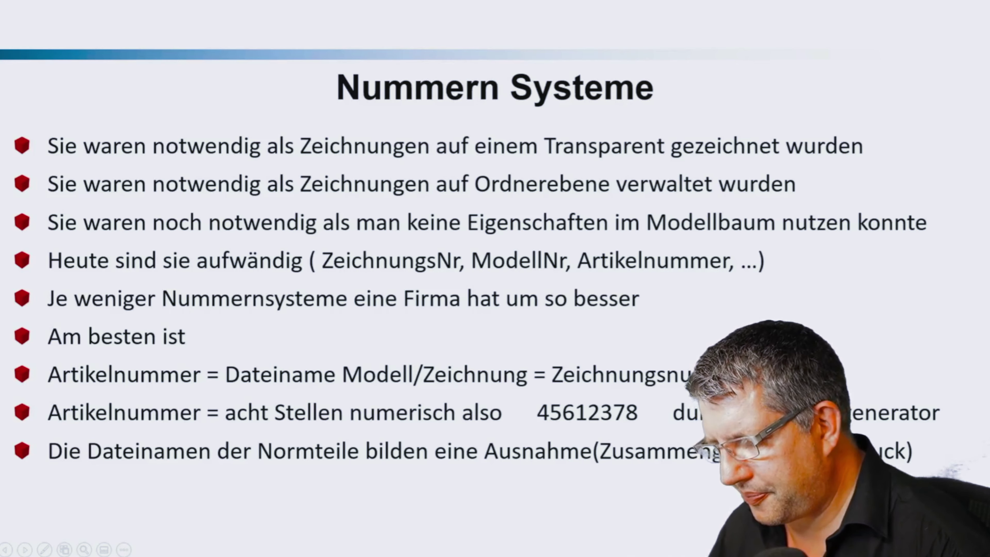
pyautogui.press('Right')
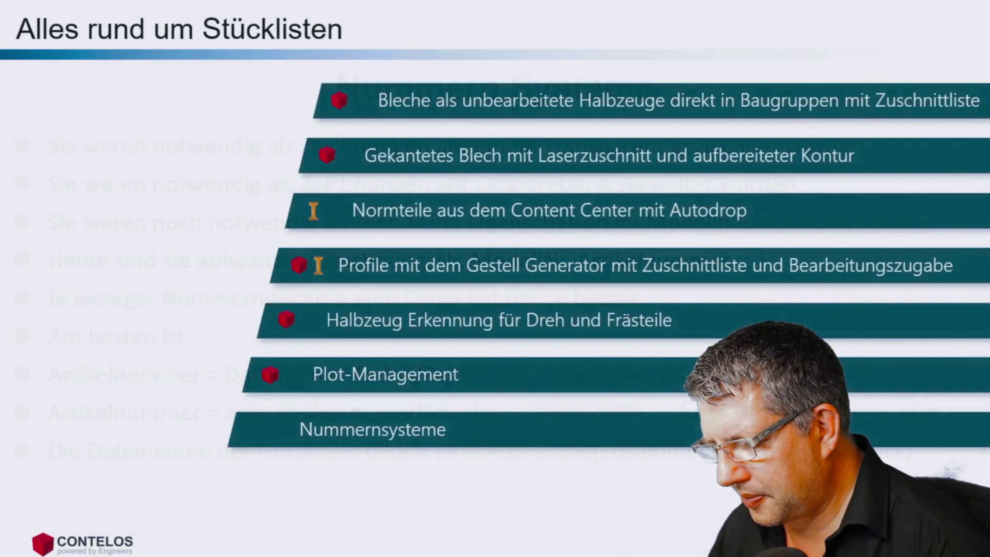